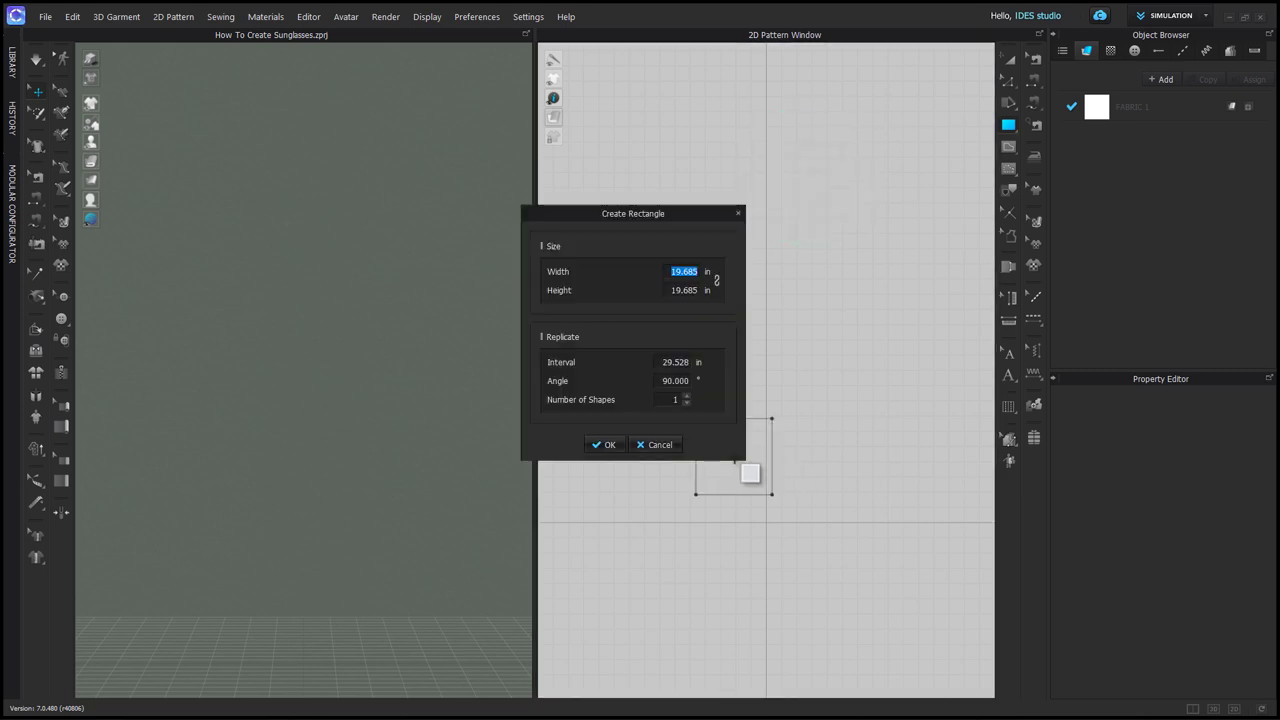
# Step: Create a rectangle pattern 5.25 in wide and 1.125 in high
pyautogui.write('5.25')
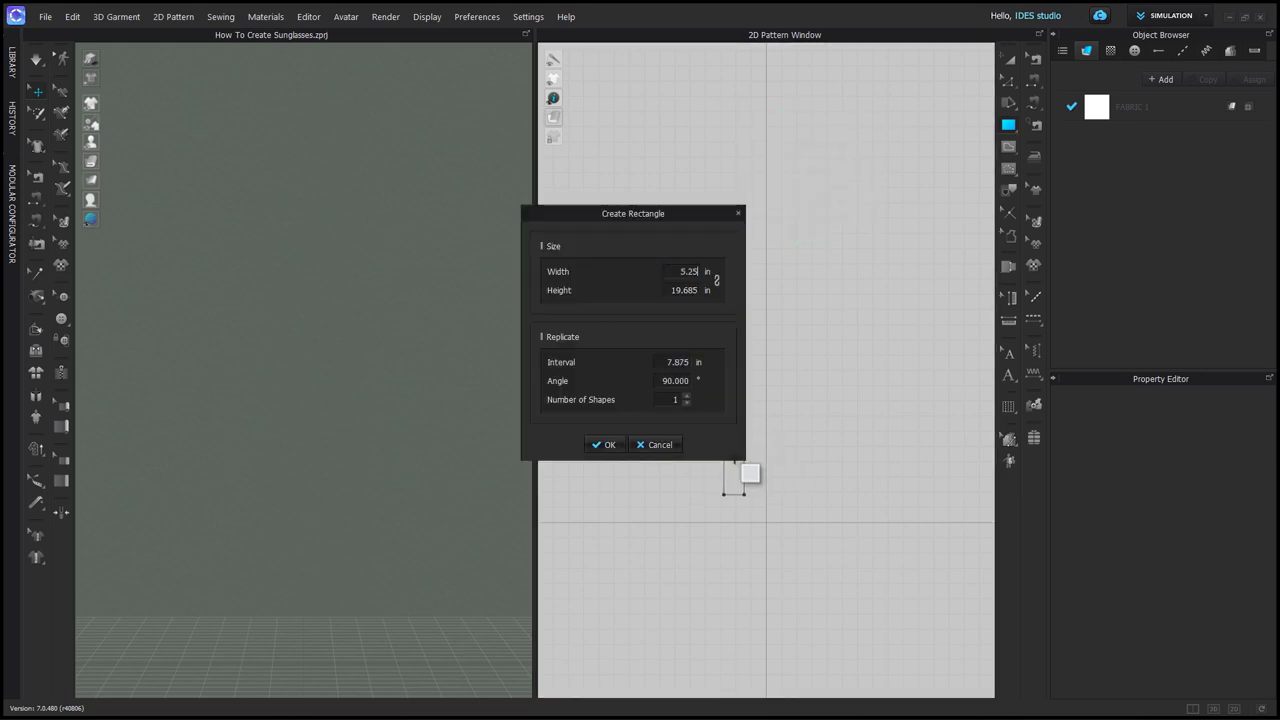
pyautogui.click(675, 290)
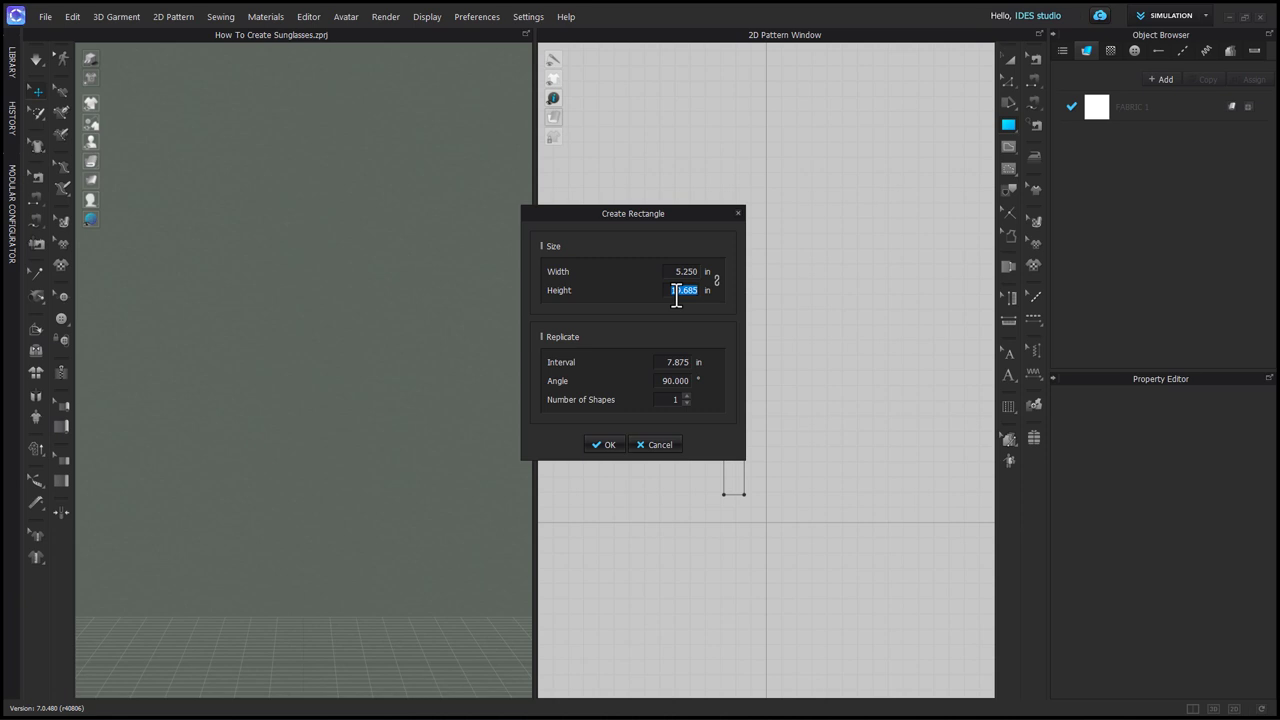
pyautogui.write('1.12')
pyautogui.press('Return')
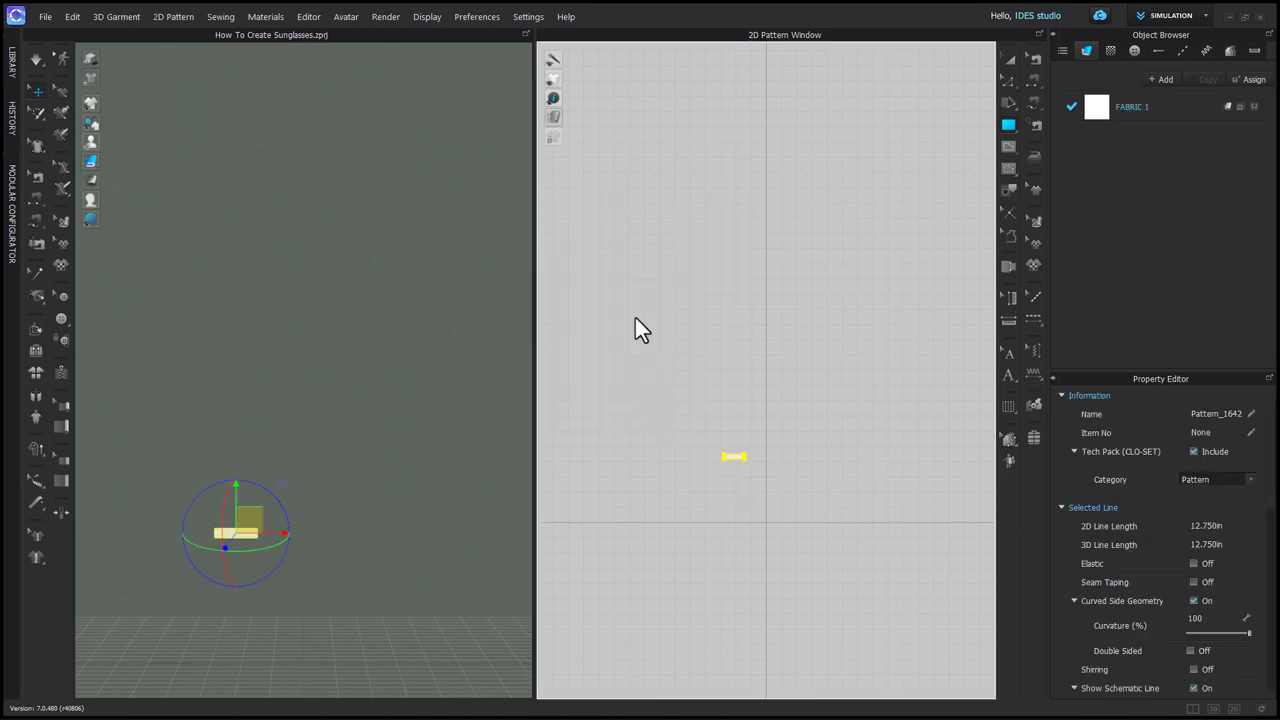
# Step: Reposition the new rectangle in the 2D pattern area, frame it in both the 2D and 3D views, and deselect it
pyautogui.scroll(5, 740, 500)
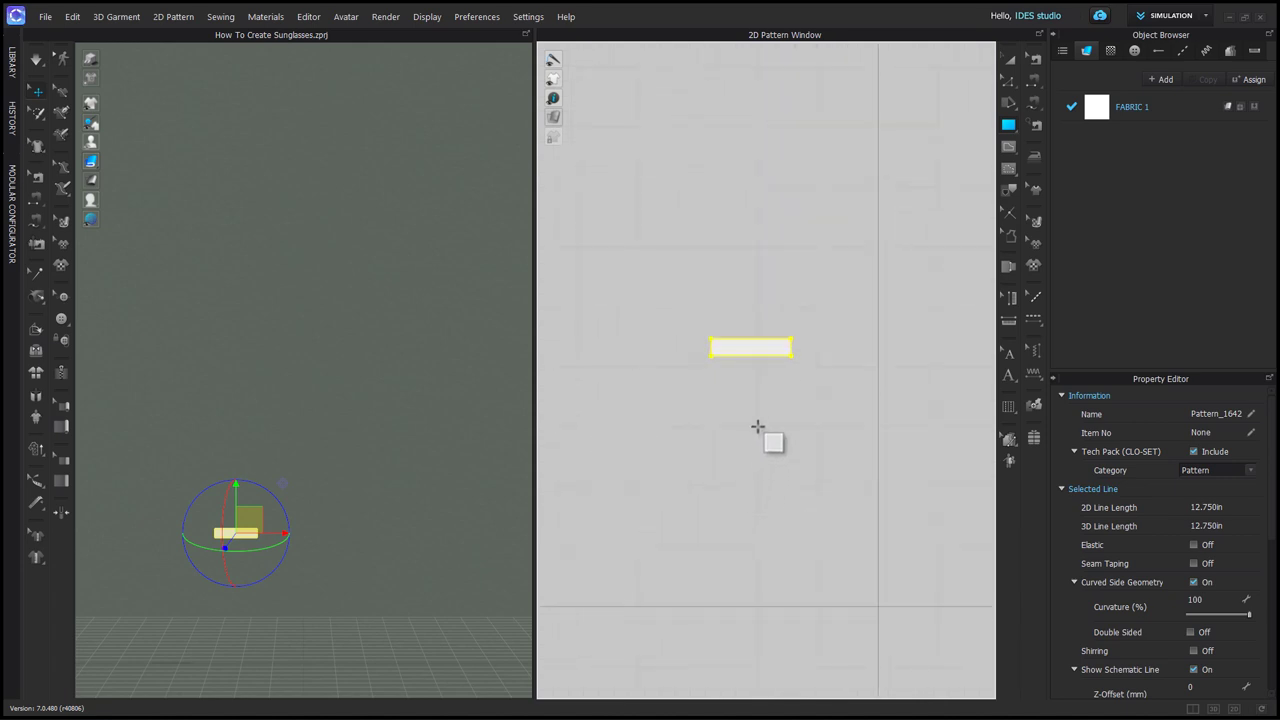
pyautogui.press('a')
pyautogui.moveTo(773, 346); pyautogui.dragTo(808, 462)
pyautogui.scroll(5, 808, 462)
pyautogui.moveTo(785, 509); pyautogui.dragTo(799, 442, button='middle')
pyautogui.scroll(2, 800, 445)
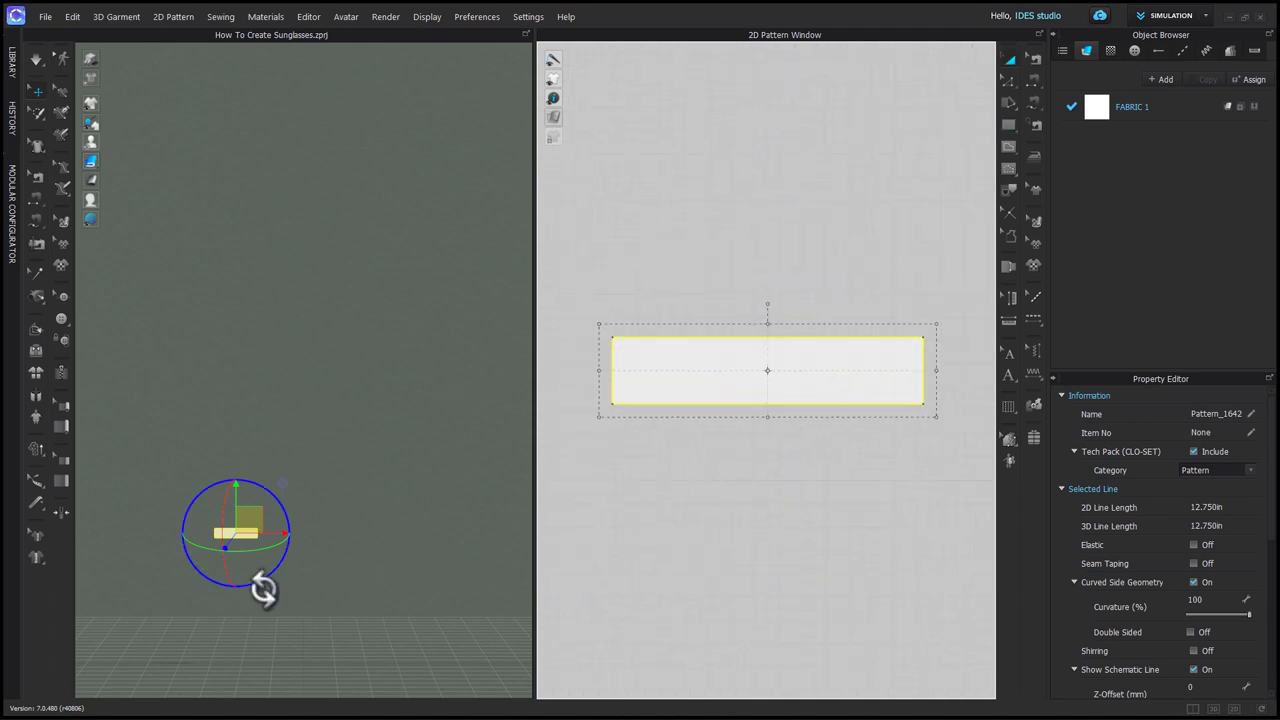
pyautogui.moveTo(297, 609); pyautogui.dragTo(384, 488, button='middle')
pyautogui.scroll(4, 400, 520)
pyautogui.moveTo(411, 538); pyautogui.dragTo(408, 512, button='middle')
pyautogui.scroll(2, 401, 520)
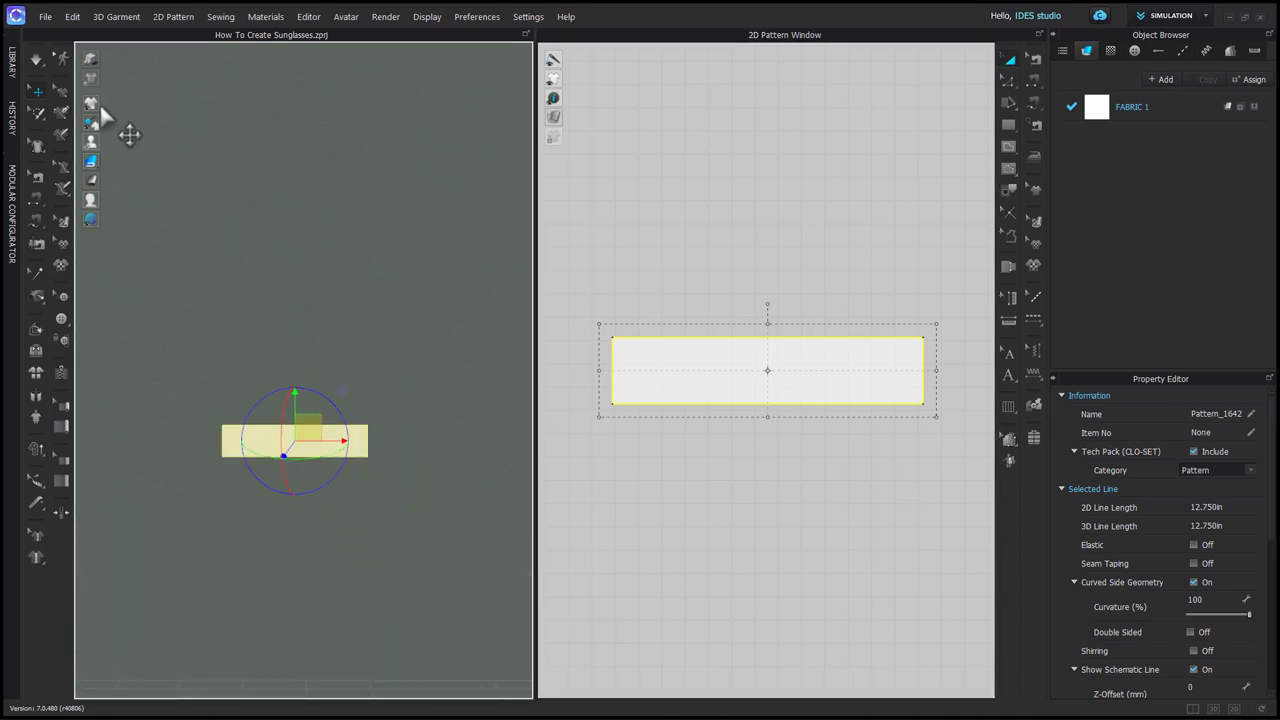
pyautogui.click(700, 488)
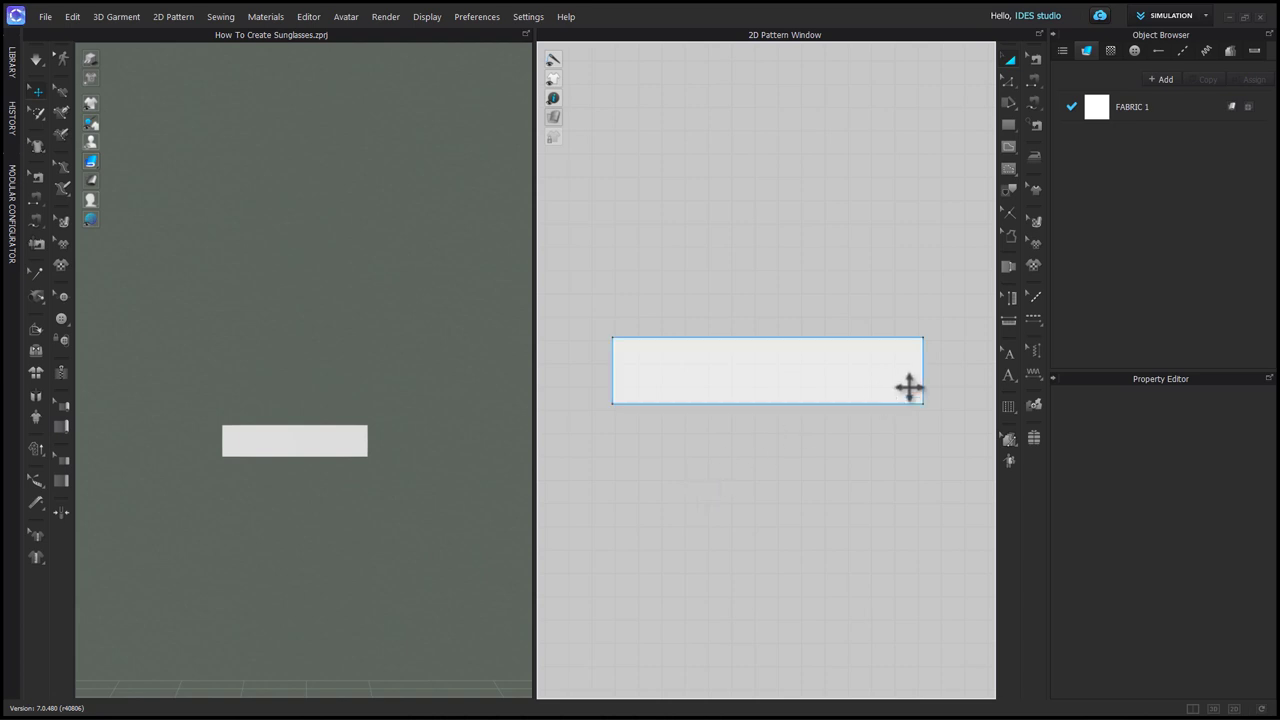
# Step: Split the rectangle's upper edge into two lines, with Line 1 set to 2 in
pyautogui.press('x')
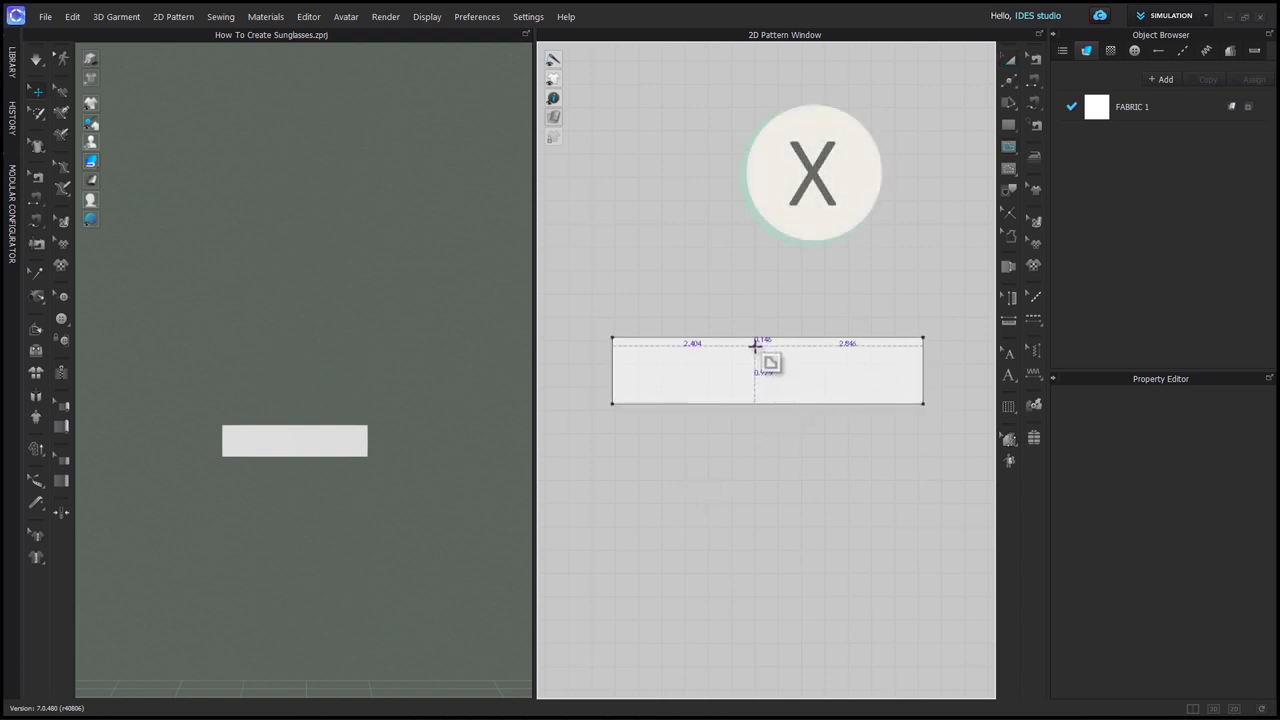
pyautogui.click(749, 339)
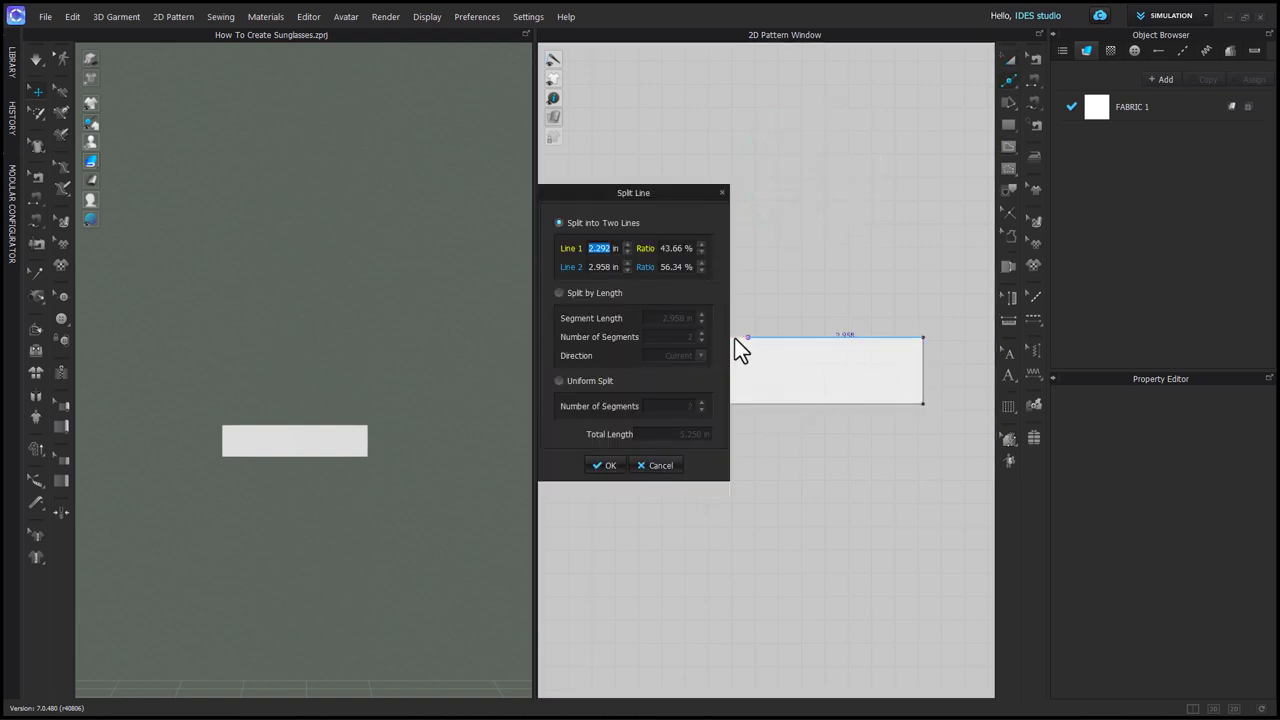
pyautogui.write('2')
pyautogui.press('Return')
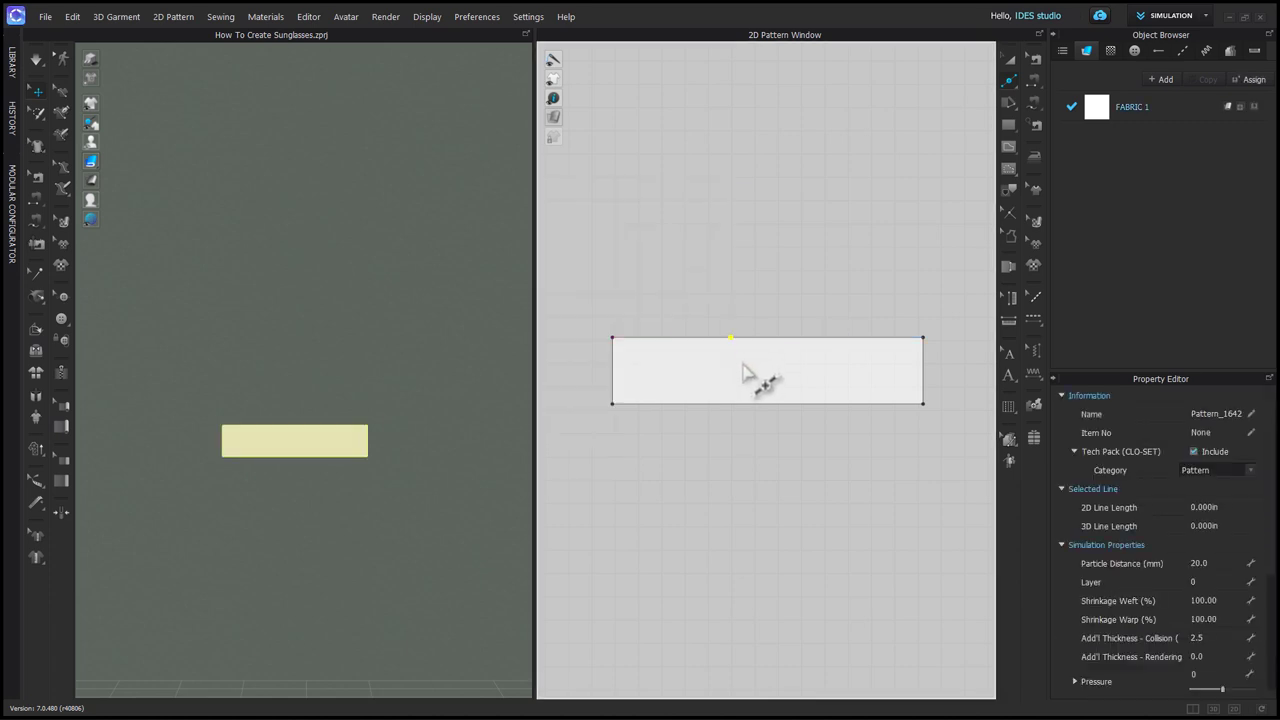
# Step: Split the longer remaining segment of the upper edge with Line 2 set to 2 in, adding a second point
pyautogui.click(858, 338)
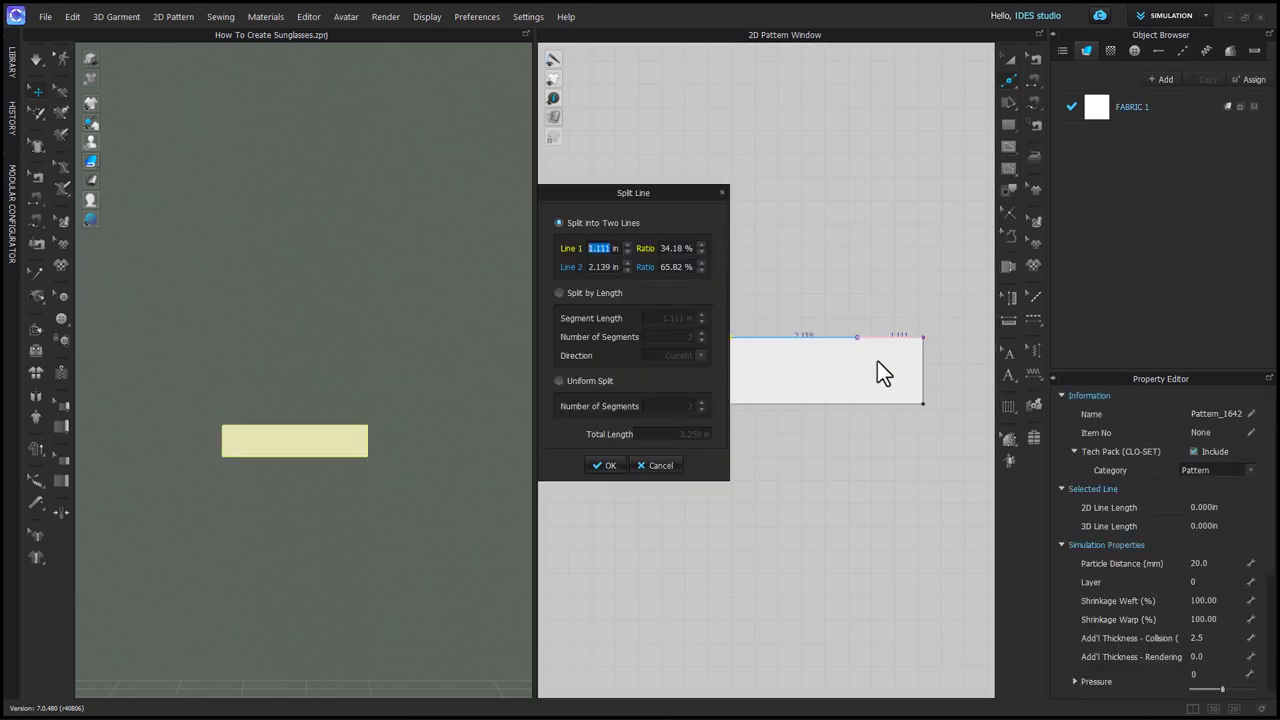
pyautogui.write('2')
pyautogui.press('Tab')
pyautogui.write('2')
pyautogui.click(617, 471)
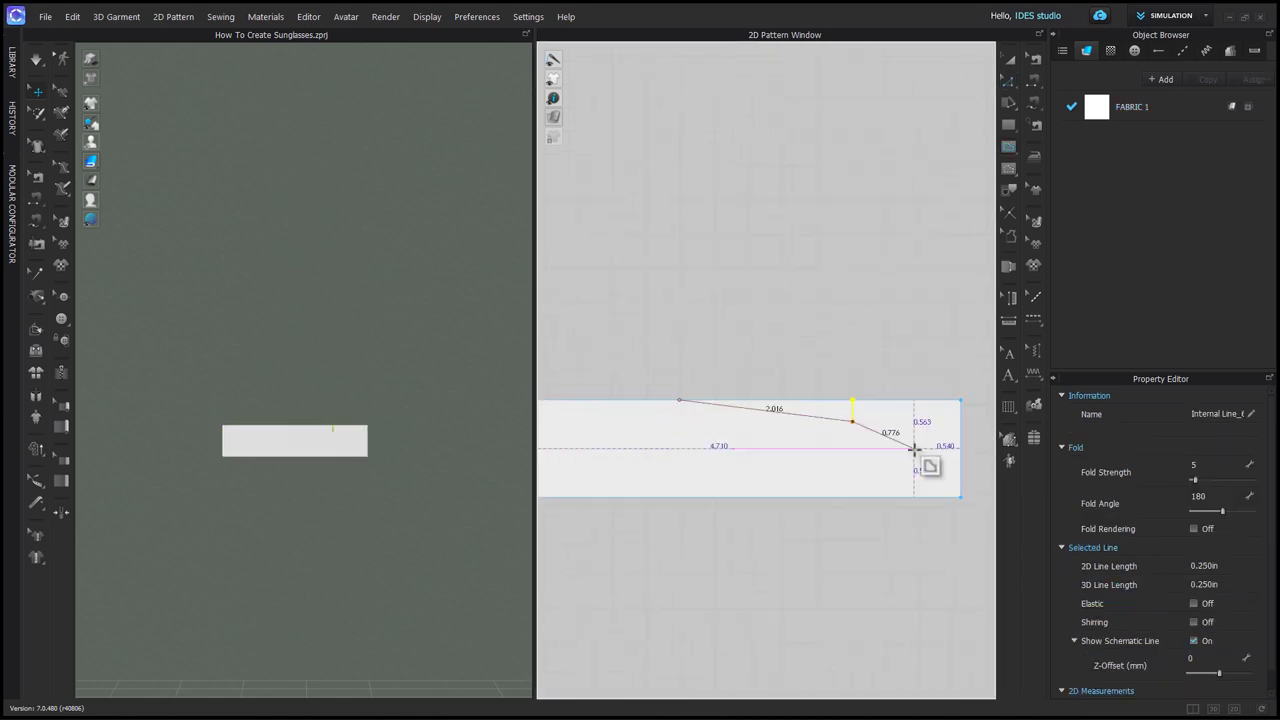
# Step: Complete the angled internal polyline by extending it down to the rectangle's right edge and ending it on the lower edge near the corner
pyautogui.click(962, 485)
pyautogui.scroll(5, 949, 494)
pyautogui.click(928, 501)
pyautogui.press('Return')
pyautogui.scroll(-5, 851, 496)
# Step: Curve the upper part of the internal polyline, deleting the short vertical guide line and the selected curve point
pyautogui.press('c')
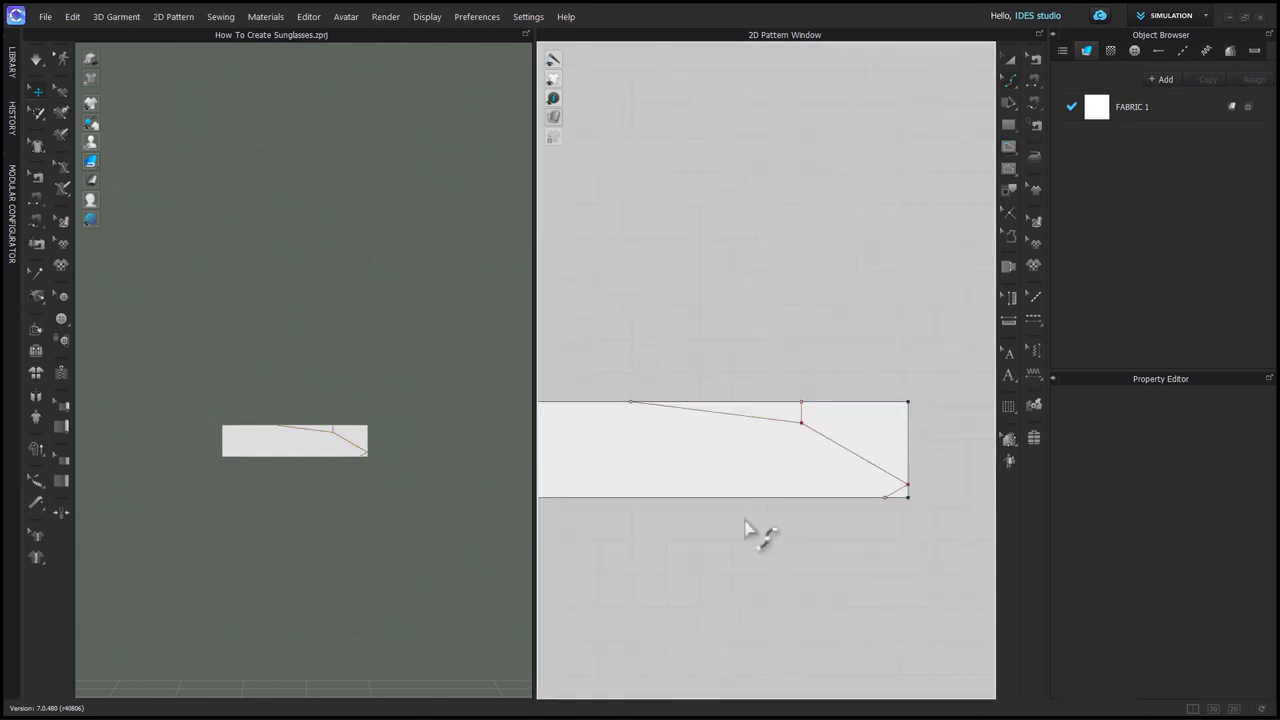
pyautogui.scroll(4, 690, 416)
pyautogui.moveTo(863, 416); pyautogui.dragTo(863, 406)
pyautogui.press('a')
pyautogui.click(815, 417)
pyautogui.press('Delete')
pyautogui.scroll(-3, 777, 412)
pyautogui.press('c')
pyautogui.scroll(5, 815, 415)
pyautogui.scroll(-5, 740, 425)
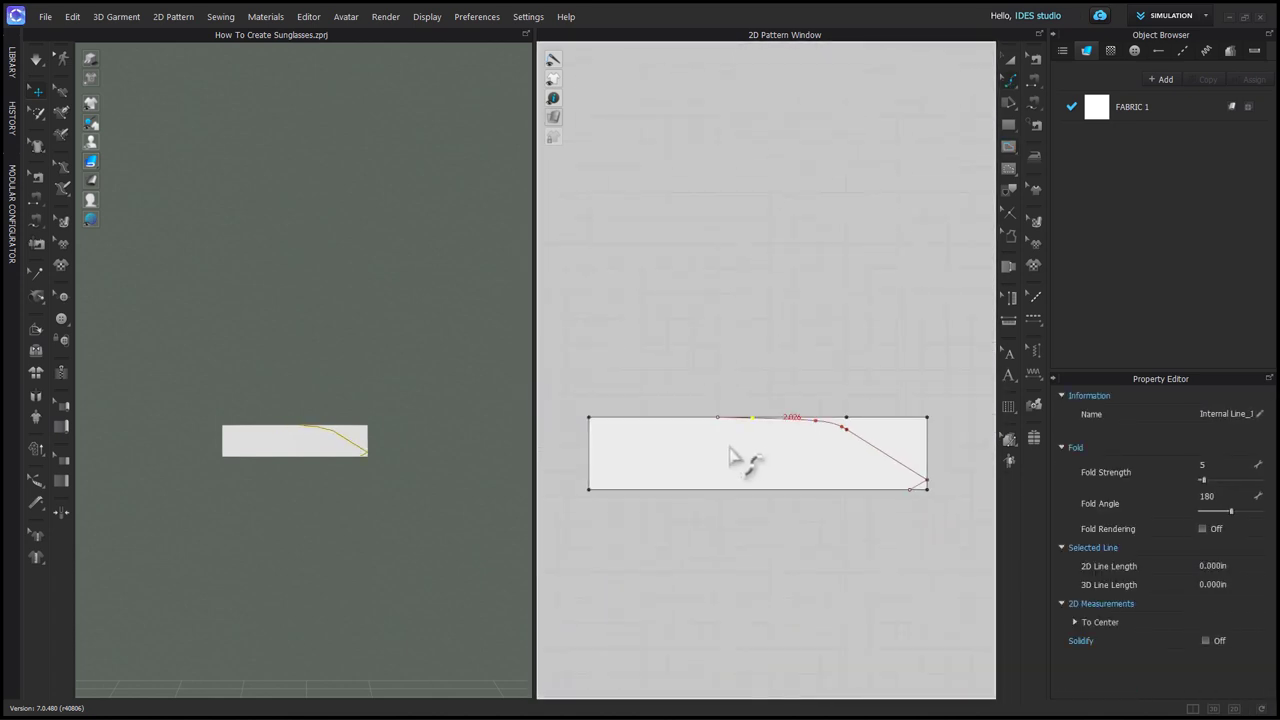
pyautogui.press('Delete')
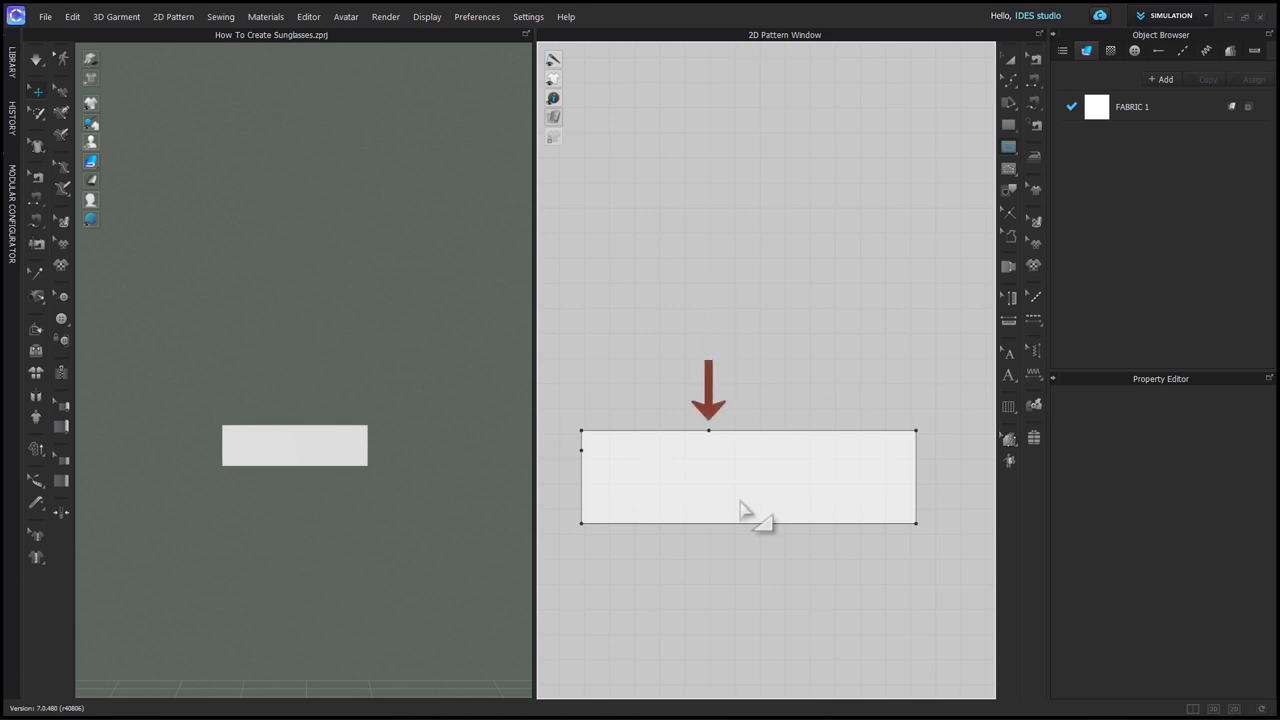
# Step: Start an internal line at the upper edge's split point and add two curve points, with segments about 0.84 in and 0.89 in long
pyautogui.press('g')
pyautogui.click(708, 430)
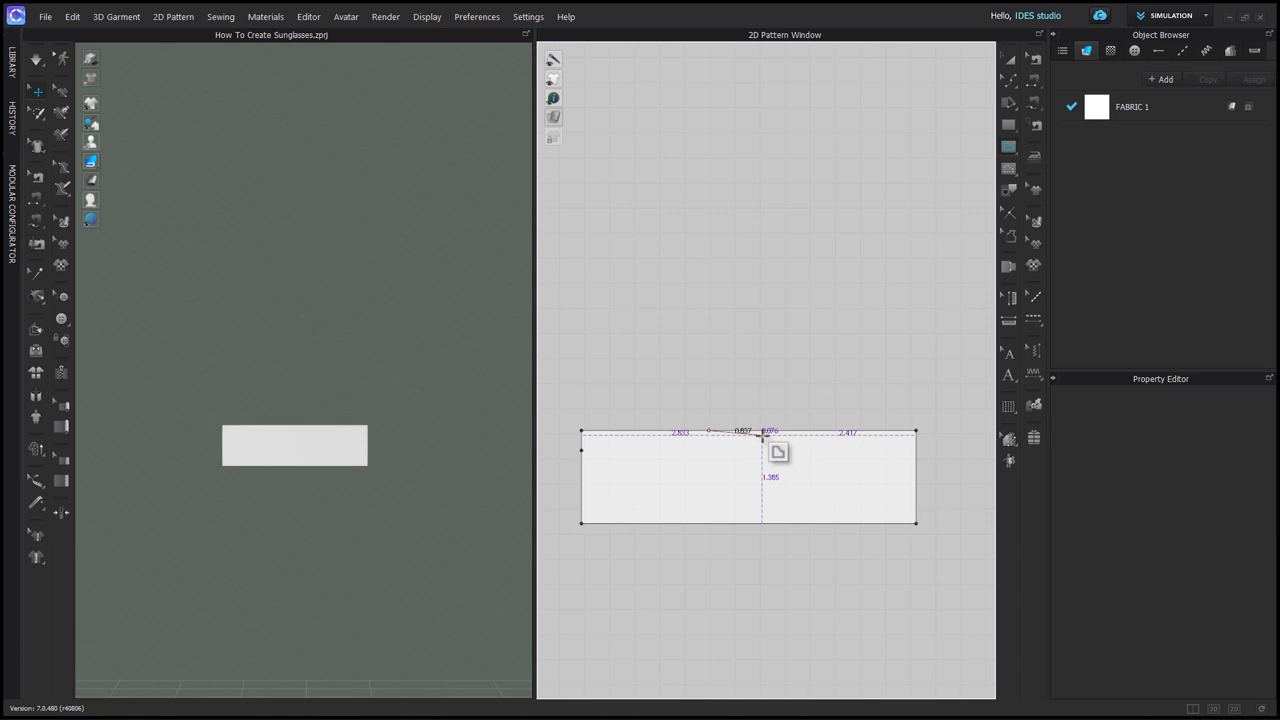
pyautogui.click(760, 432)
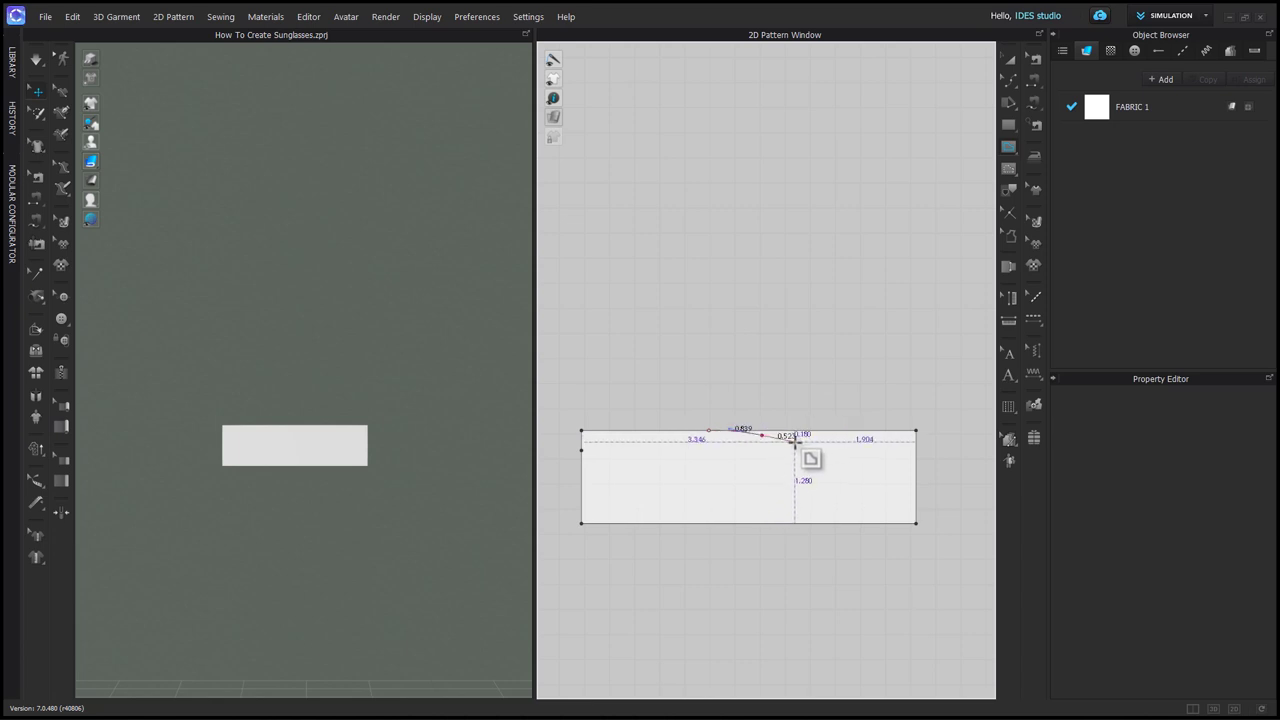
pyautogui.scroll(1, 794, 436)
pyautogui.scroll(-1, 793, 436)
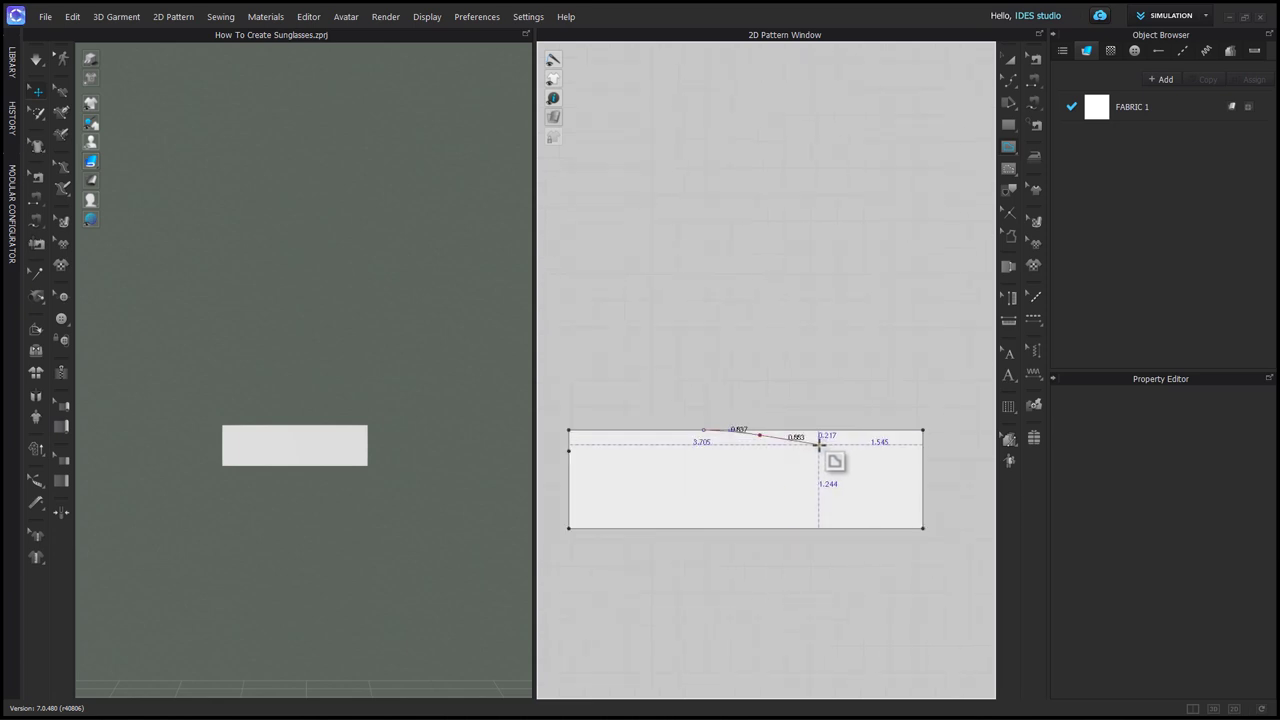
pyautogui.moveTo(818, 445); pyautogui.dragTo(842, 456)
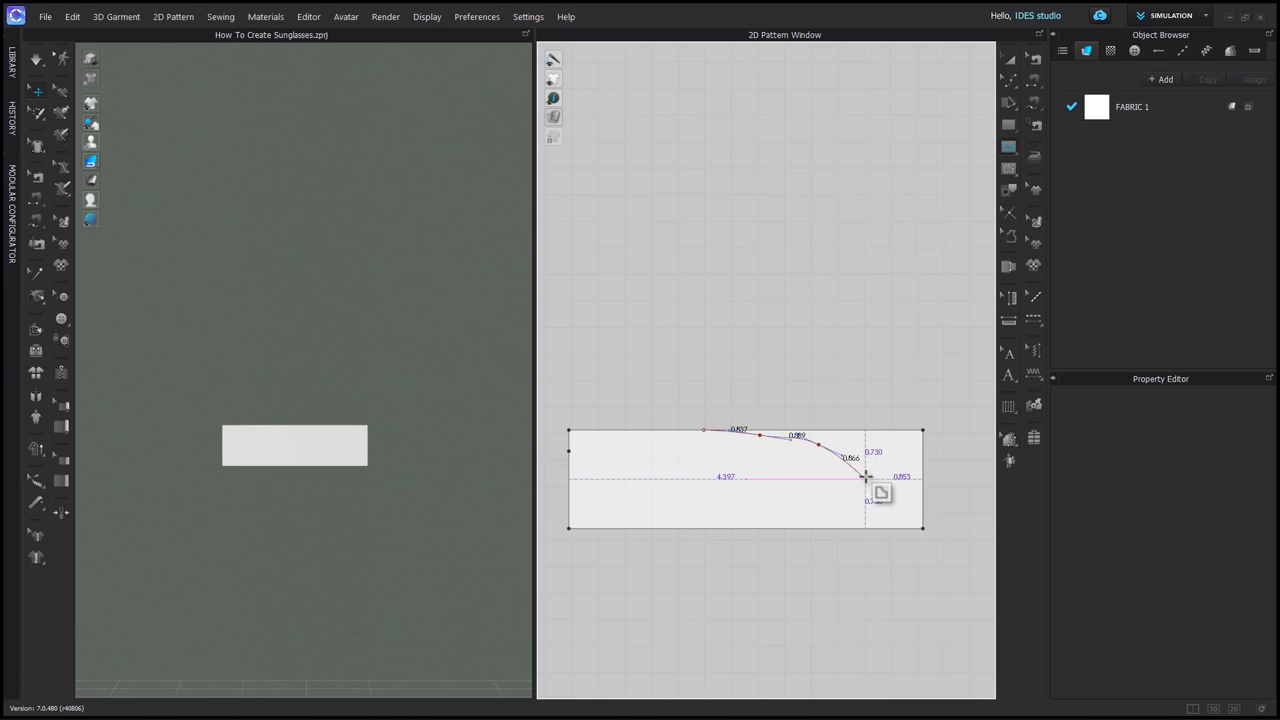
# Step: Continue the curve down toward the lower-right corner and close its tip with a segment about 0.3 in long to the lower edge
pyautogui.click(866, 479)
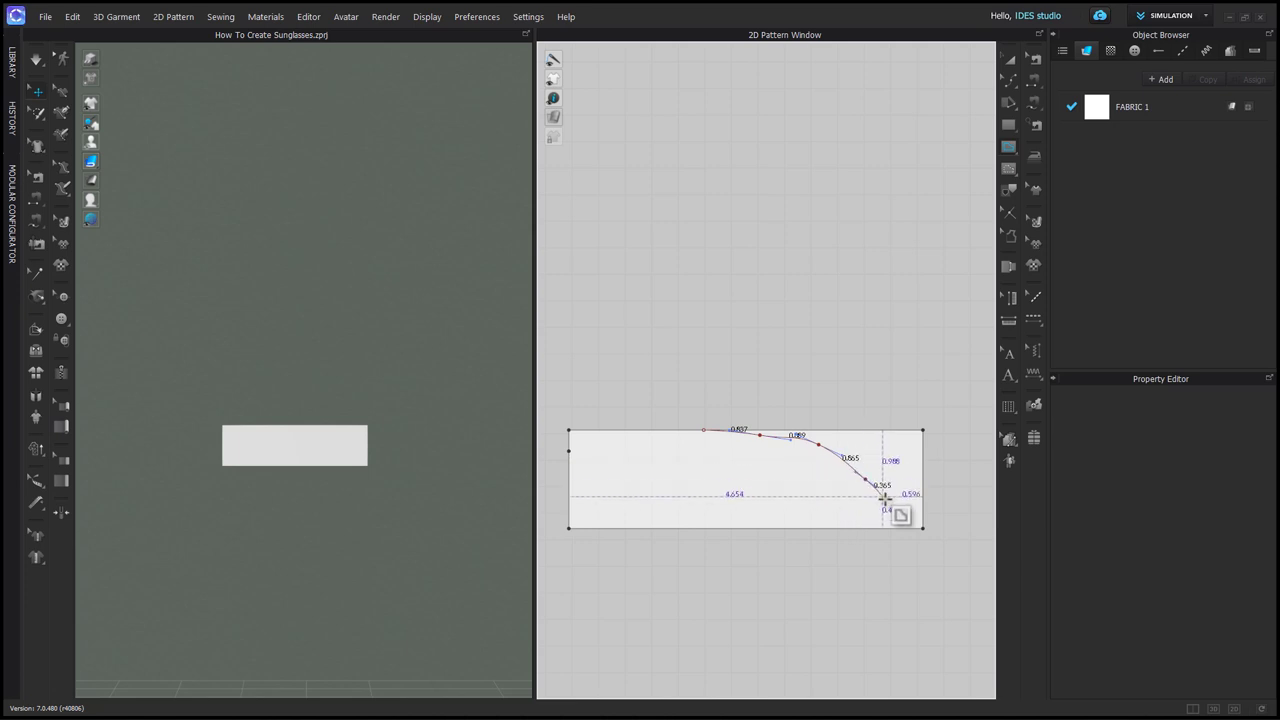
pyautogui.click(904, 515)
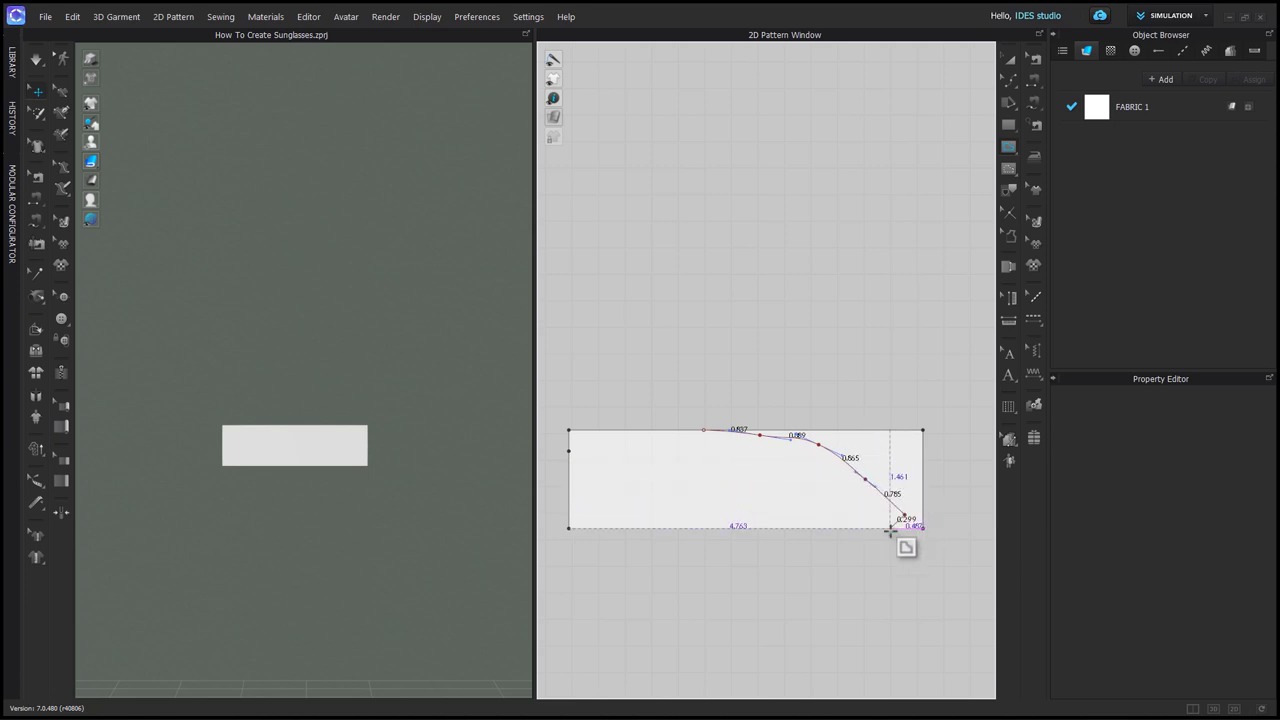
pyautogui.click(890, 528)
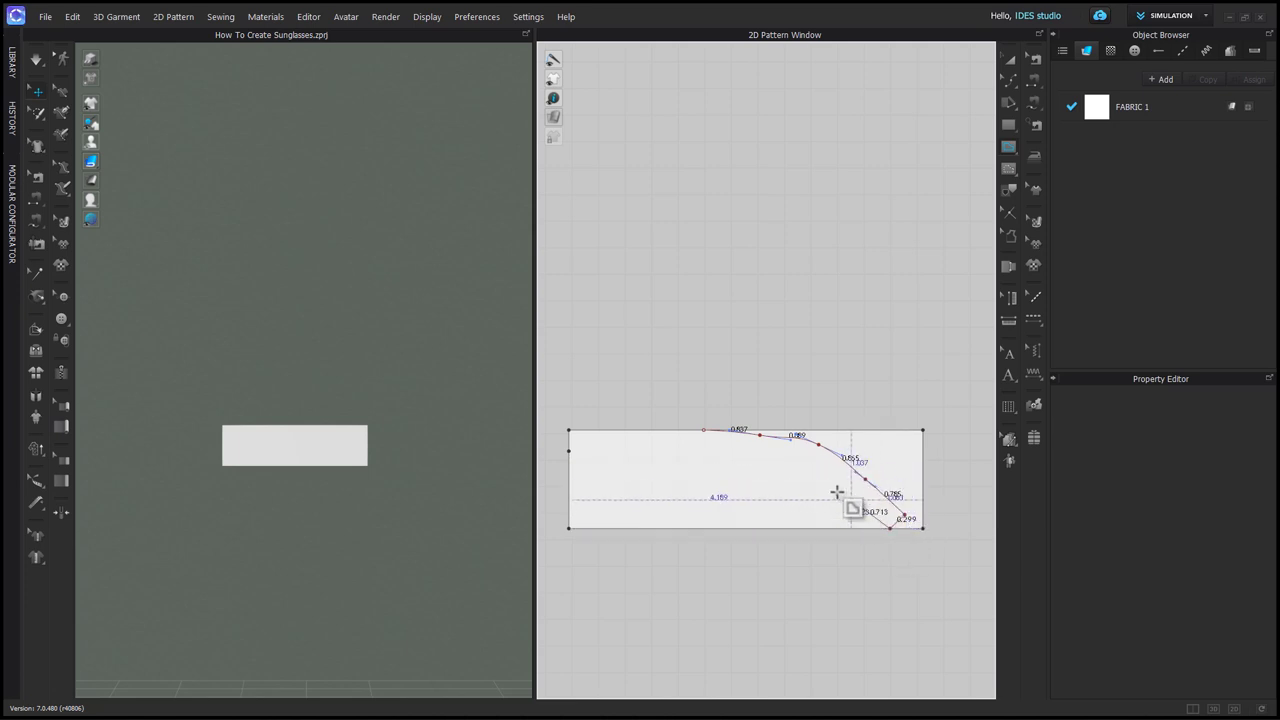
# Step: Try running the temple's inner curve back to the left edge's split point, and undo the last two points
pyautogui.click(804, 450)
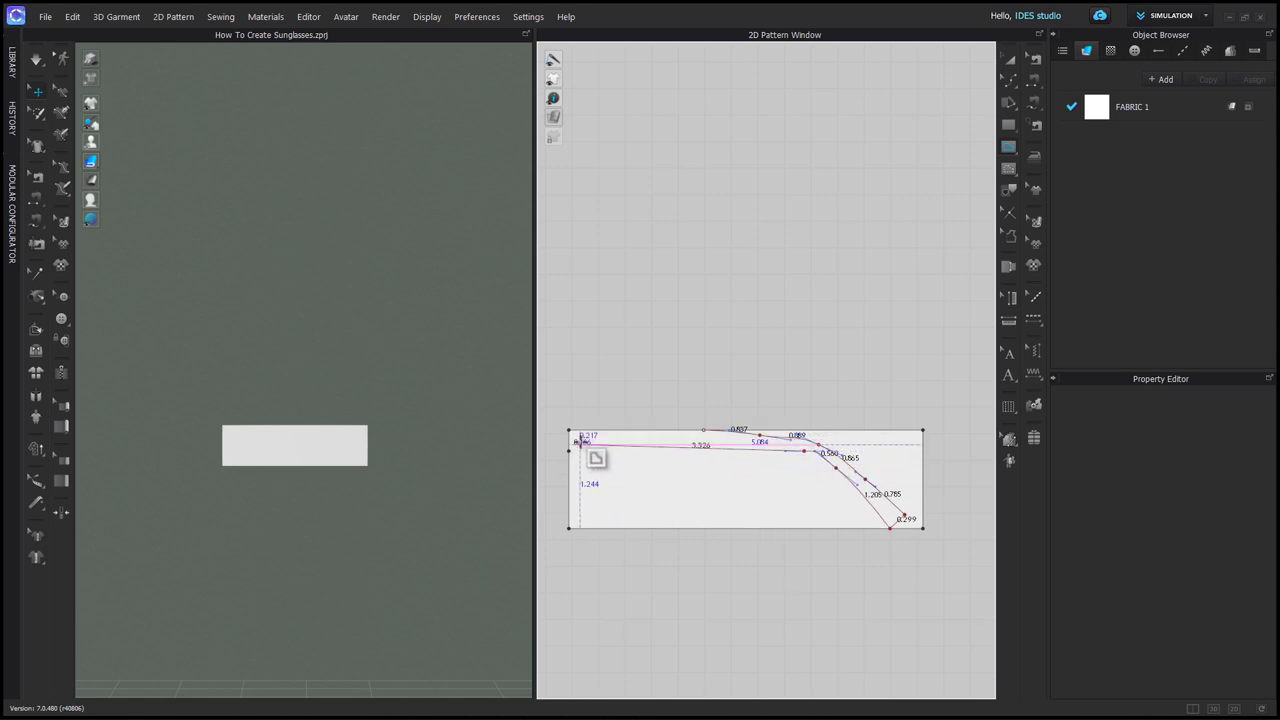
pyautogui.click(569, 450)
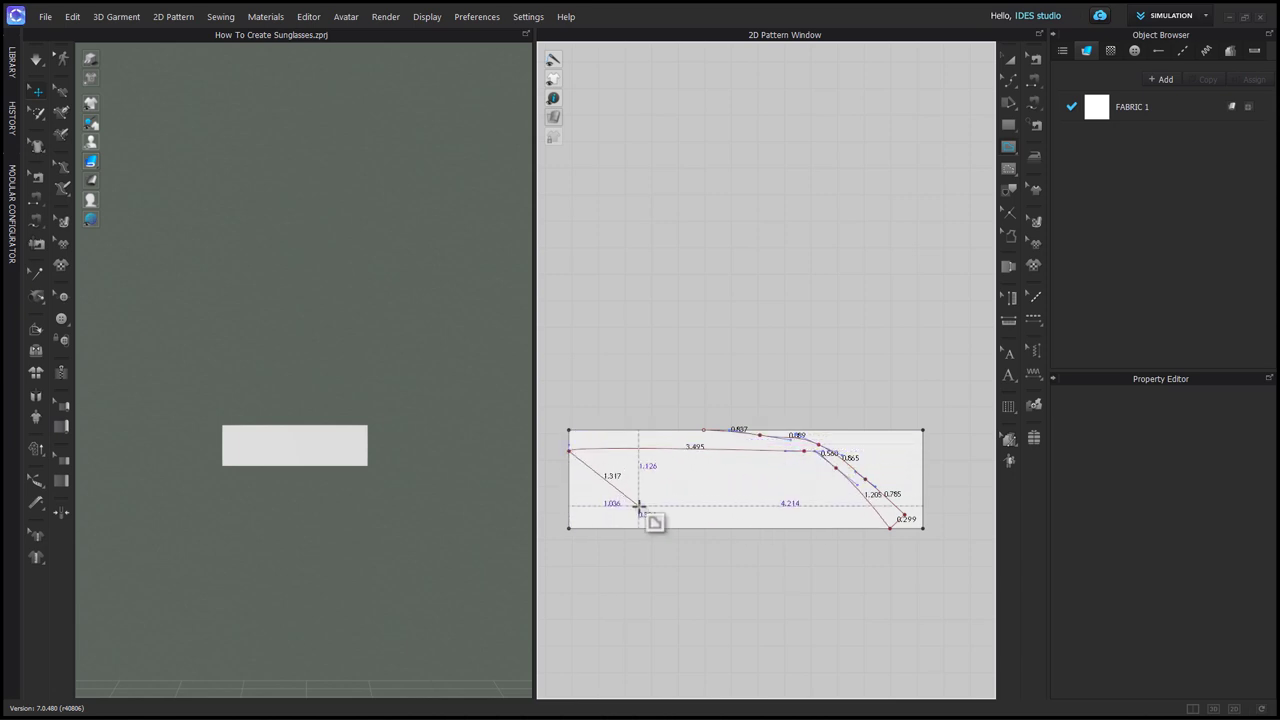
pyautogui.hotkey('ctrl', 'z')
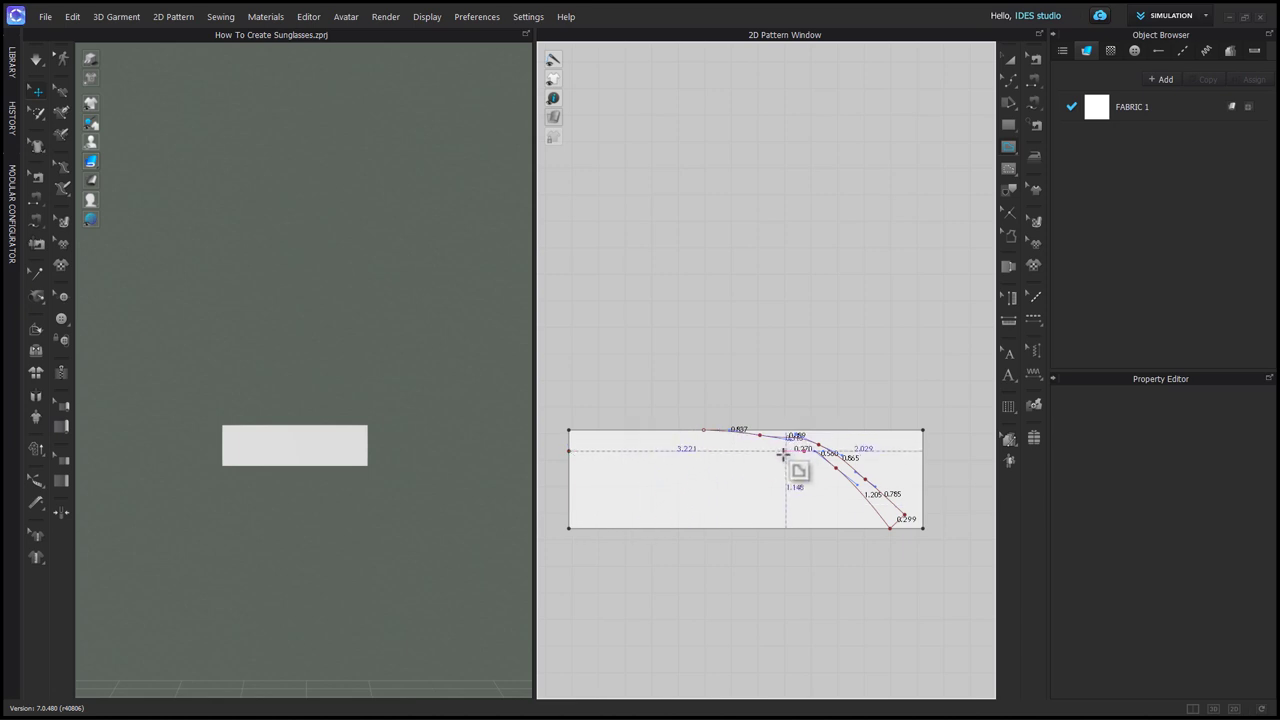
pyautogui.hotkey('ctrl', 'z')
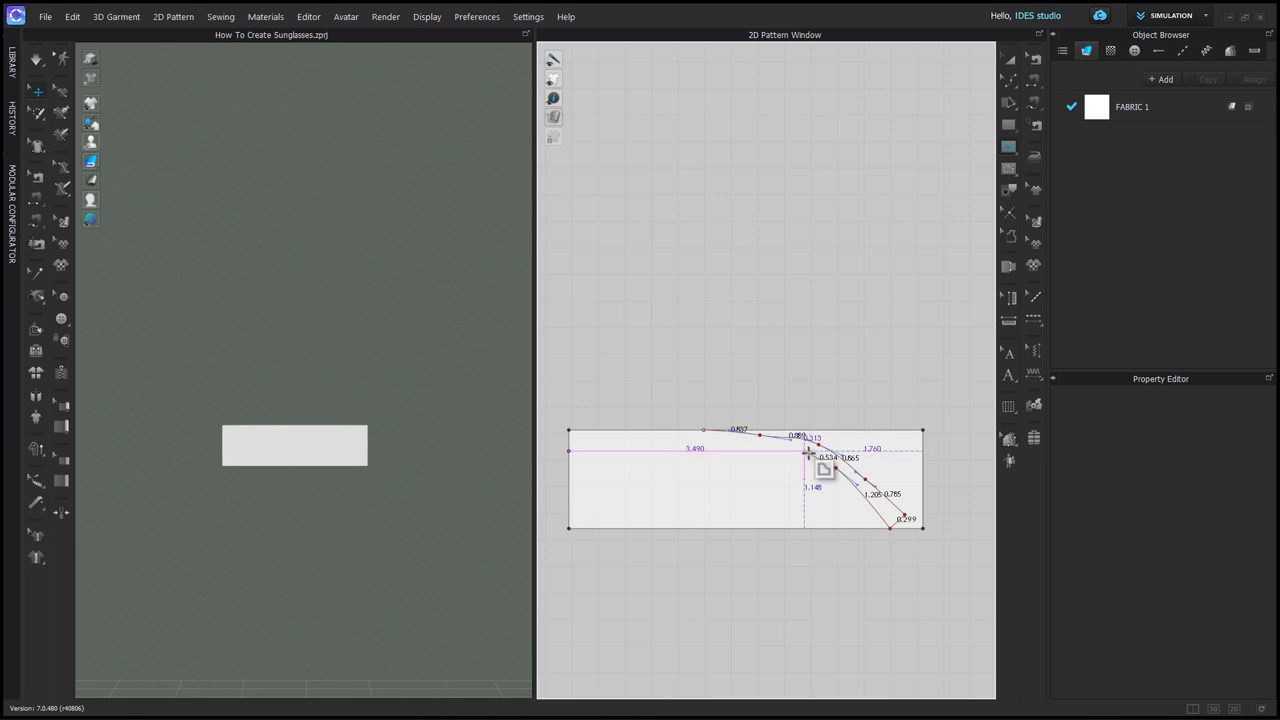
# Step: Finish the temple's inner curve through two new curve points, ending at the left edge's split point, and deselect the outline
pyautogui.click(808, 451)
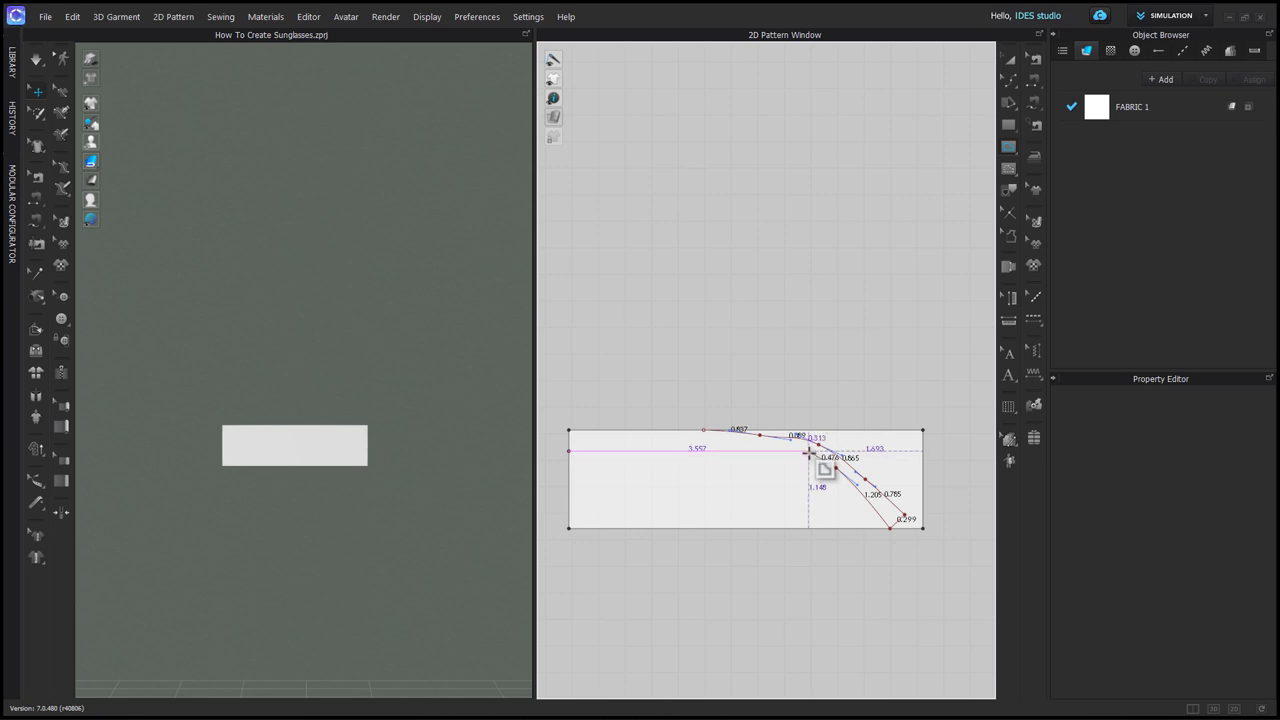
pyautogui.click(752, 445)
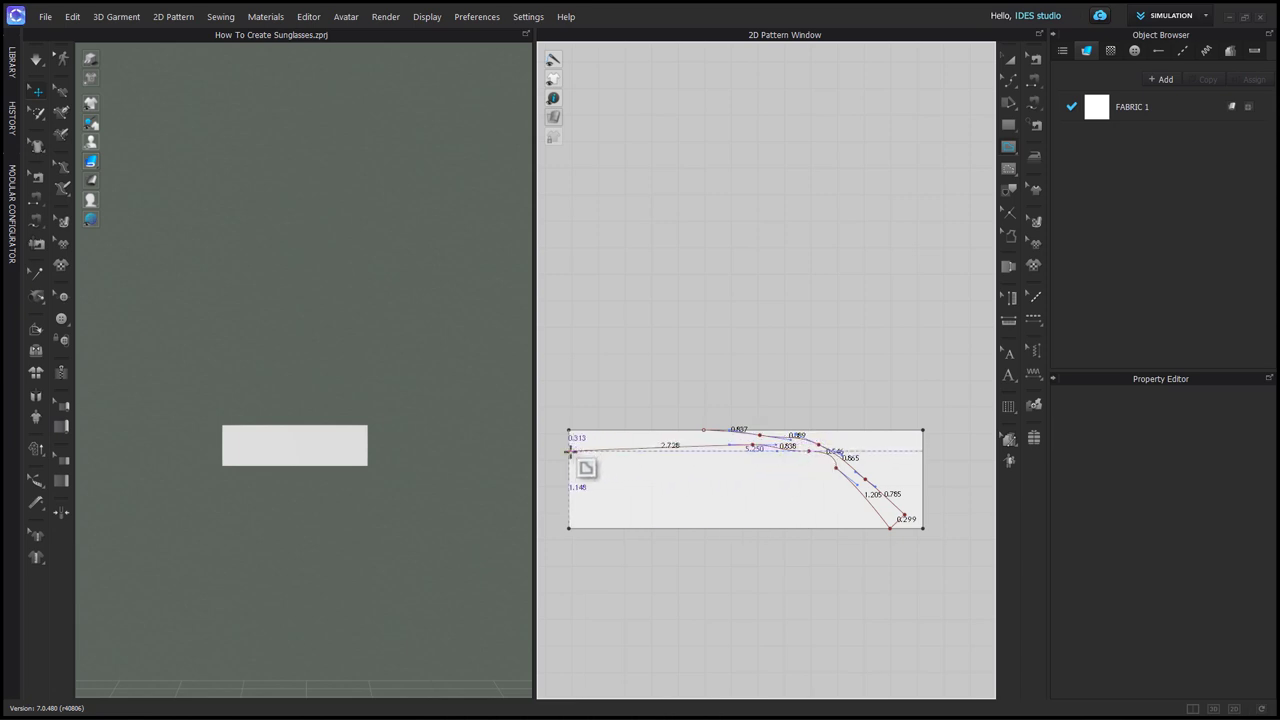
pyautogui.click(570, 451)
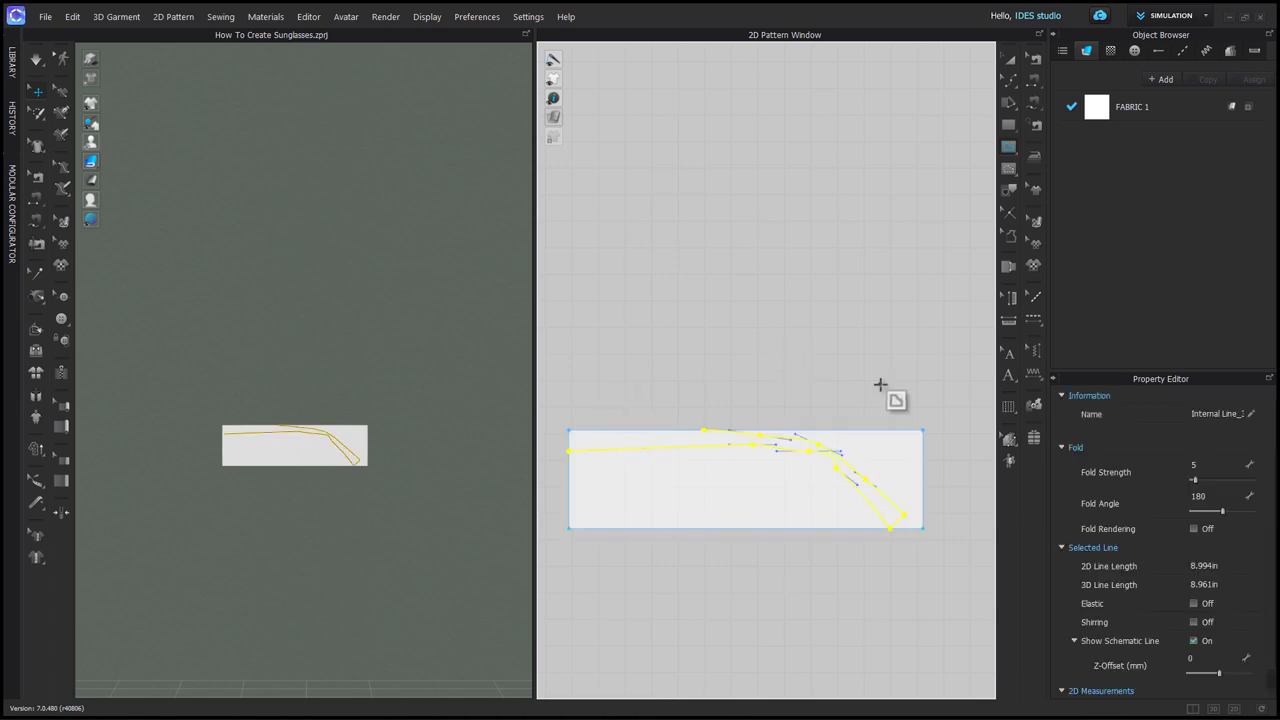
pyautogui.click(780, 402)
pyautogui.scroll(-1, 660, 495)
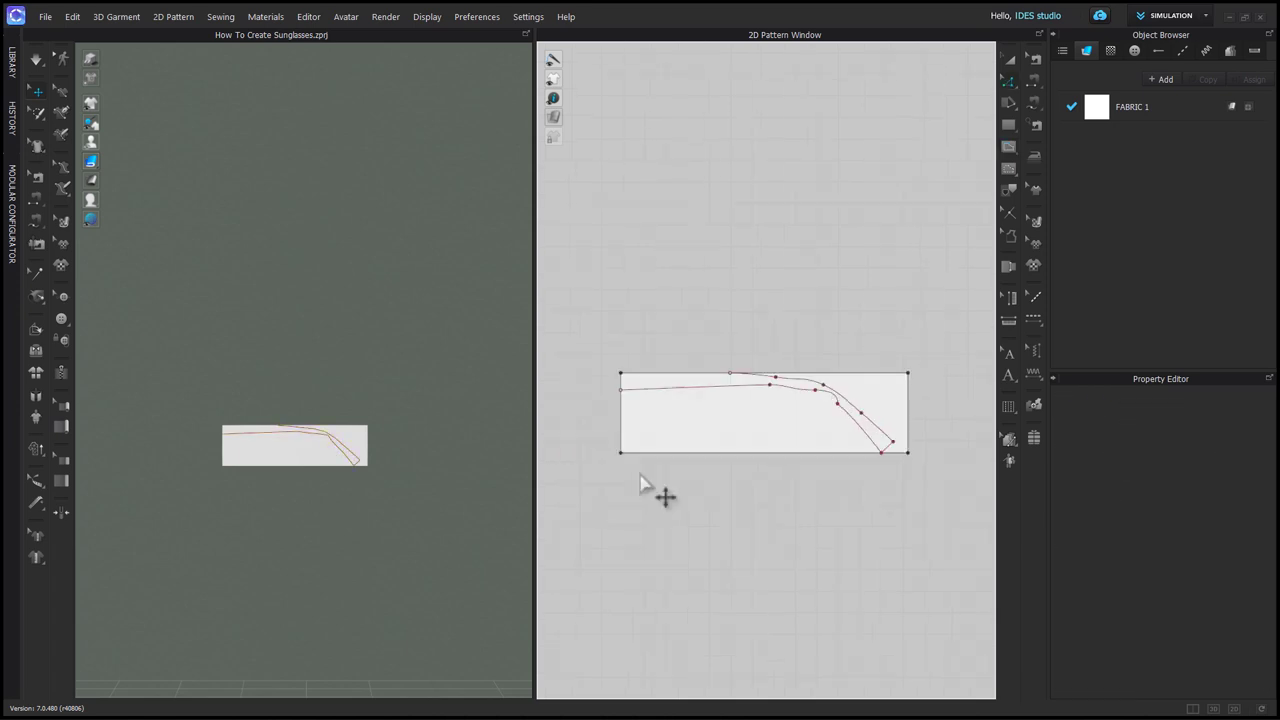
# Step: Copy the whole rectangle pattern with its internal outline and paste the duplicate directly below the original
pyautogui.press('a')
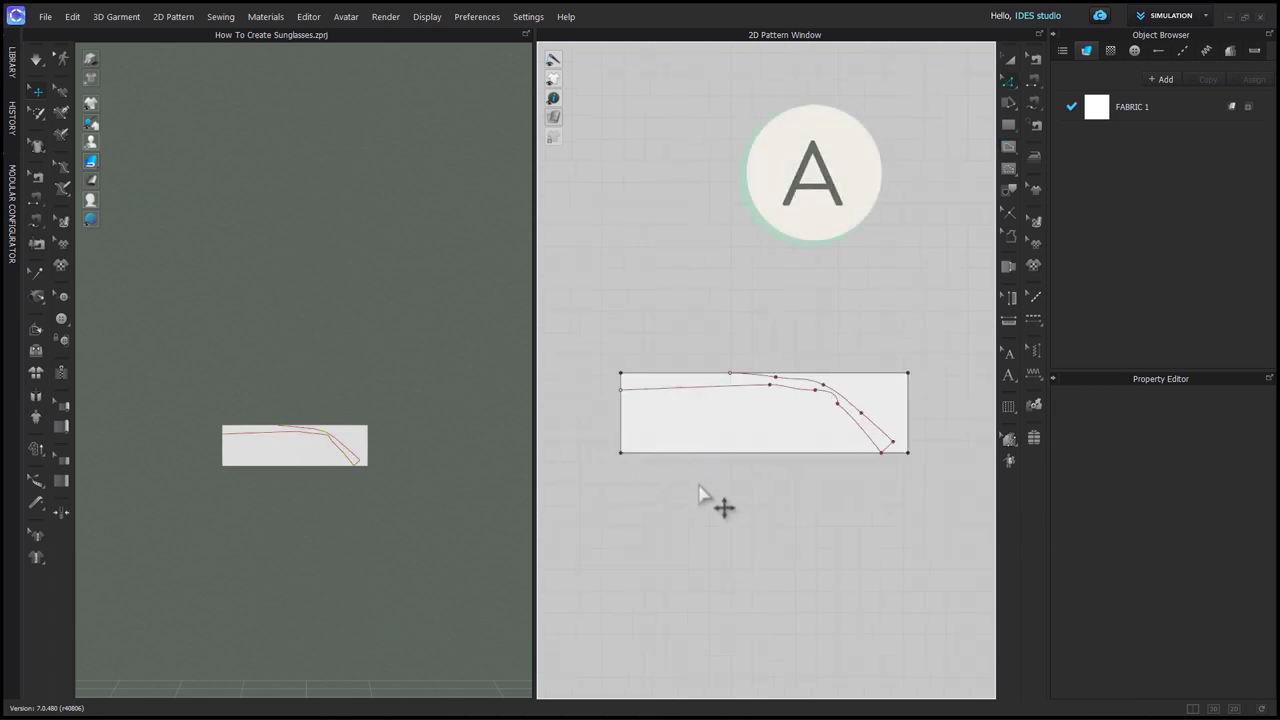
pyautogui.click(700, 456)
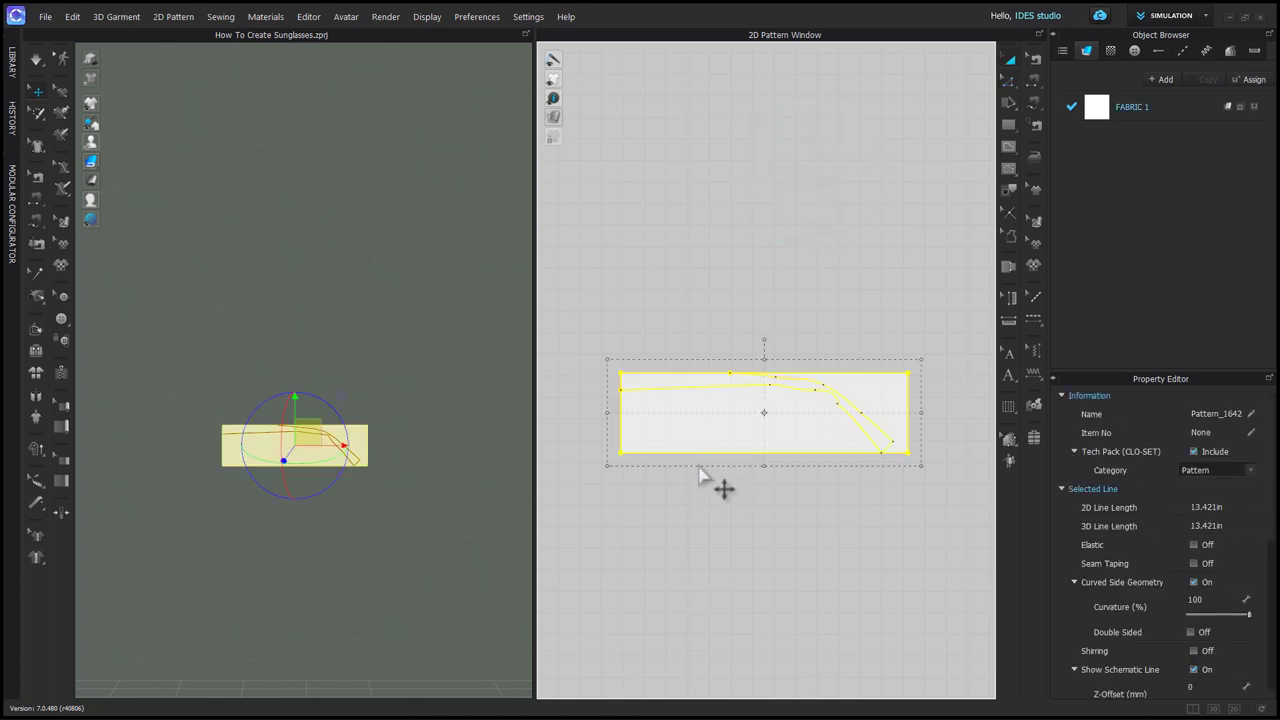
pyautogui.press('super+c')
pyautogui.press('super+v')
pyautogui.click(765, 545)
pyautogui.click(757, 629)
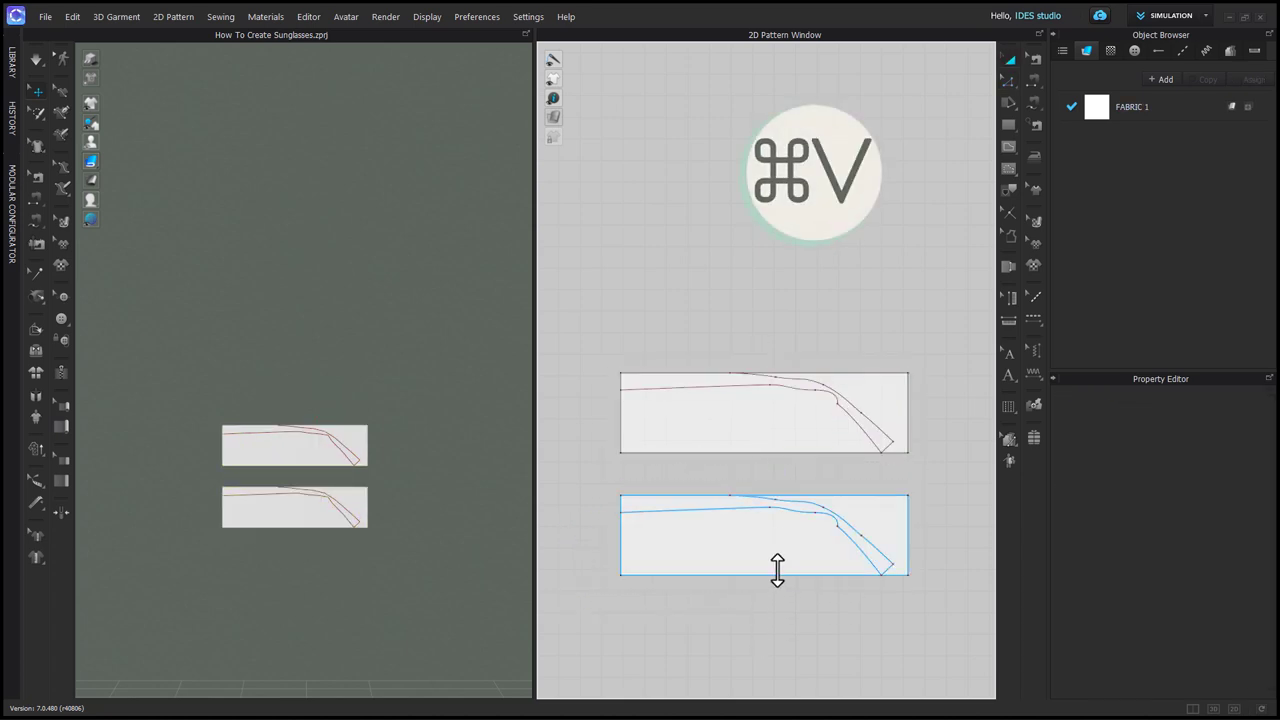
# Step: Delete the internal temple outline from the lower copy and select the plain rectangle
pyautogui.press('Delete')
pyautogui.click(797, 512)
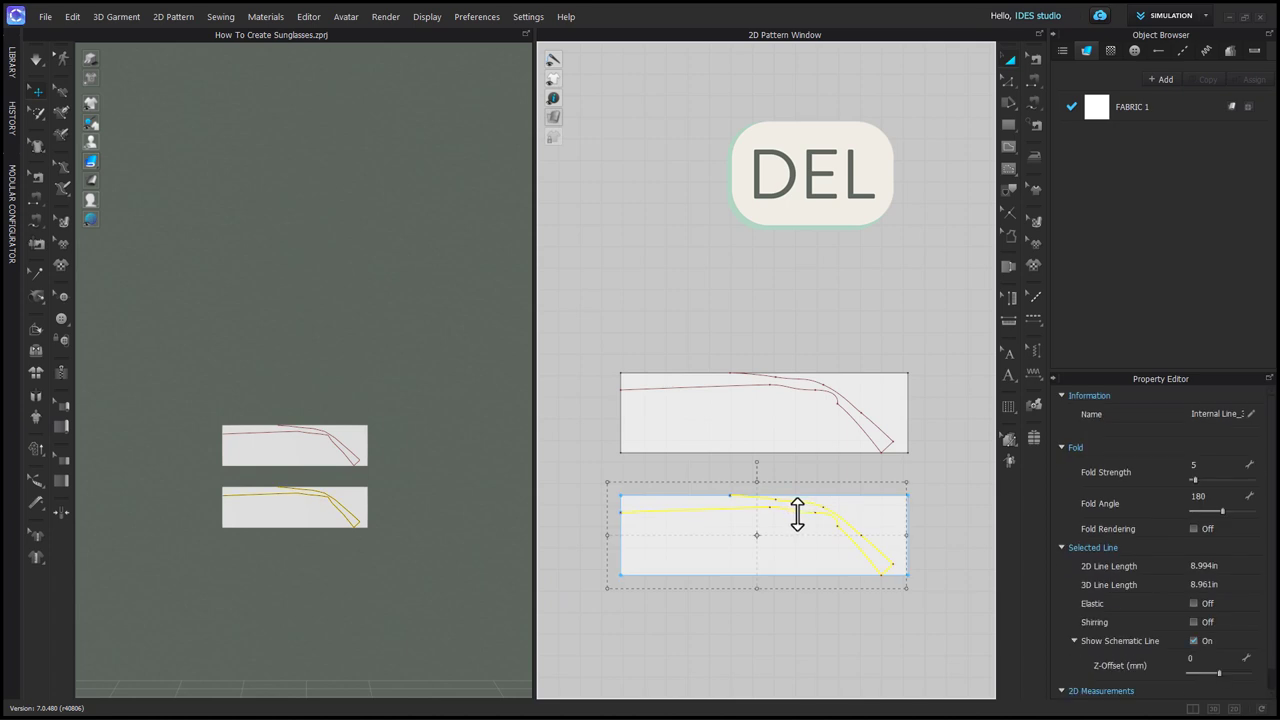
pyautogui.press('Delete')
pyautogui.click(770, 550)
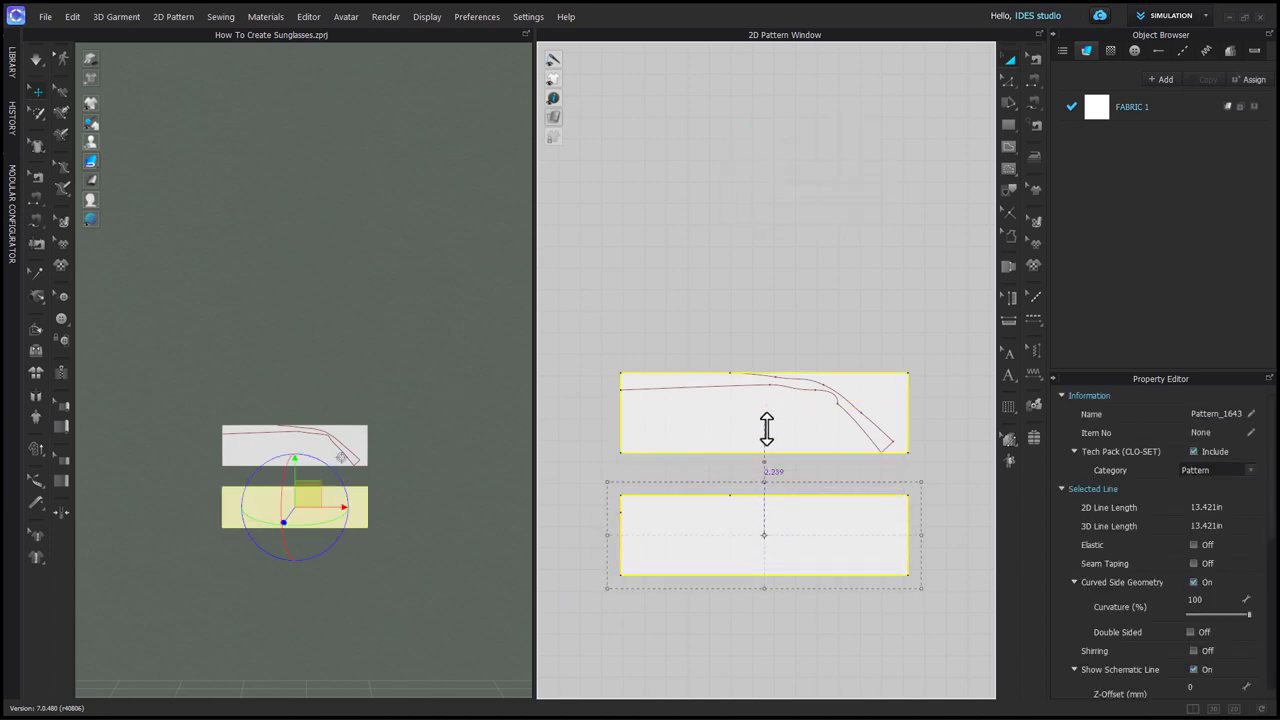
# Step: Move the plain rectangle straight up so it lies exactly over the original one with the temple outline
pyautogui.moveTo(767, 429); pyautogui.dragTo(767, 429)
pyautogui.scroll(2, 765, 428)
pyautogui.press('g')
pyautogui.scroll(2, 771, 363)
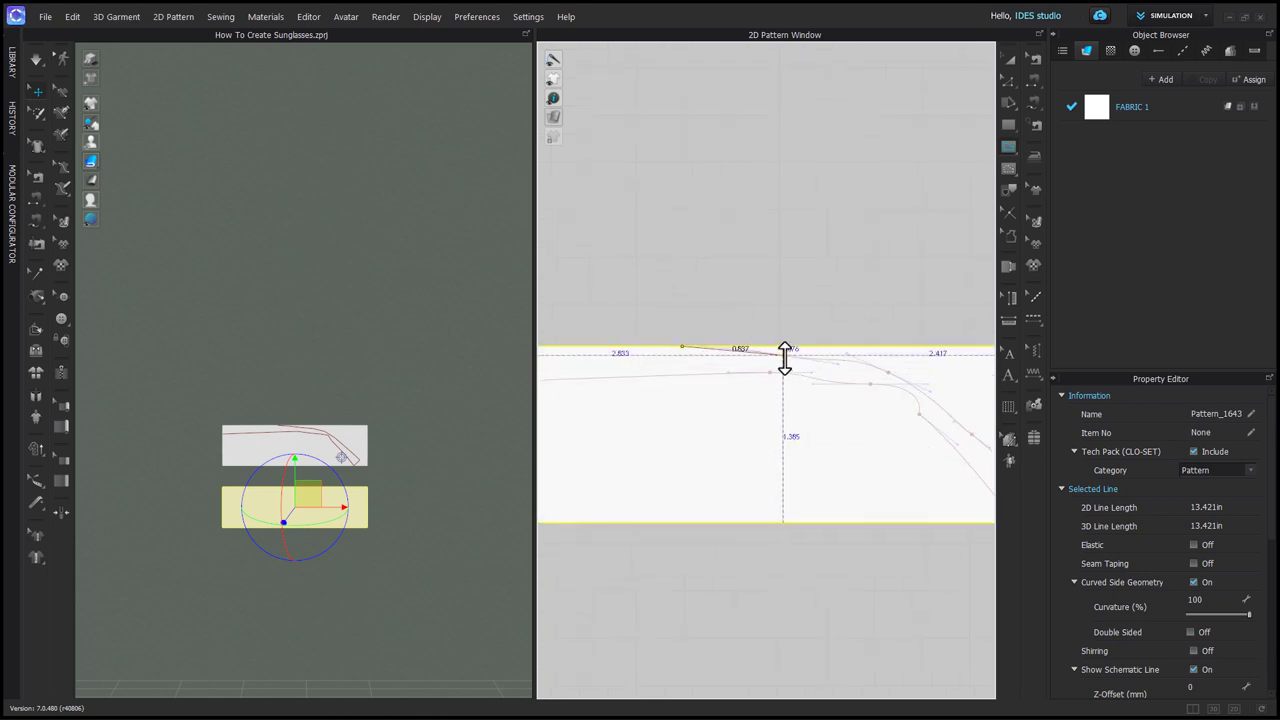
# Step: Trace the temple's outer edge as an internal line, curving from the top edge's split point to the tip's two straight corners
pyautogui.moveTo(785, 358); pyautogui.dragTo(891, 372)
pyautogui.moveTo(891, 372); pyautogui.dragTo(712, 320, button='middle')
pyautogui.keyDown('ctrl'); pyautogui.click(794, 380); pyautogui.keyUp('ctrl')
pyautogui.click(869, 449)
pyautogui.click(843, 471)
# Step: Continue the internal line along the temple's inner edge through curve points and finish at the left edge's split point
pyautogui.keyDown('ctrl'); pyautogui.click(740, 360); pyautogui.keyUp('ctrl')
pyautogui.keyDown('ctrl'); pyautogui.click(691, 332); pyautogui.keyUp('ctrl')
pyautogui.keyDown('ctrl'); pyautogui.click(596, 321); pyautogui.keyUp('ctrl')
pyautogui.moveTo(596, 321); pyautogui.dragTo(928, 348, button='middle')
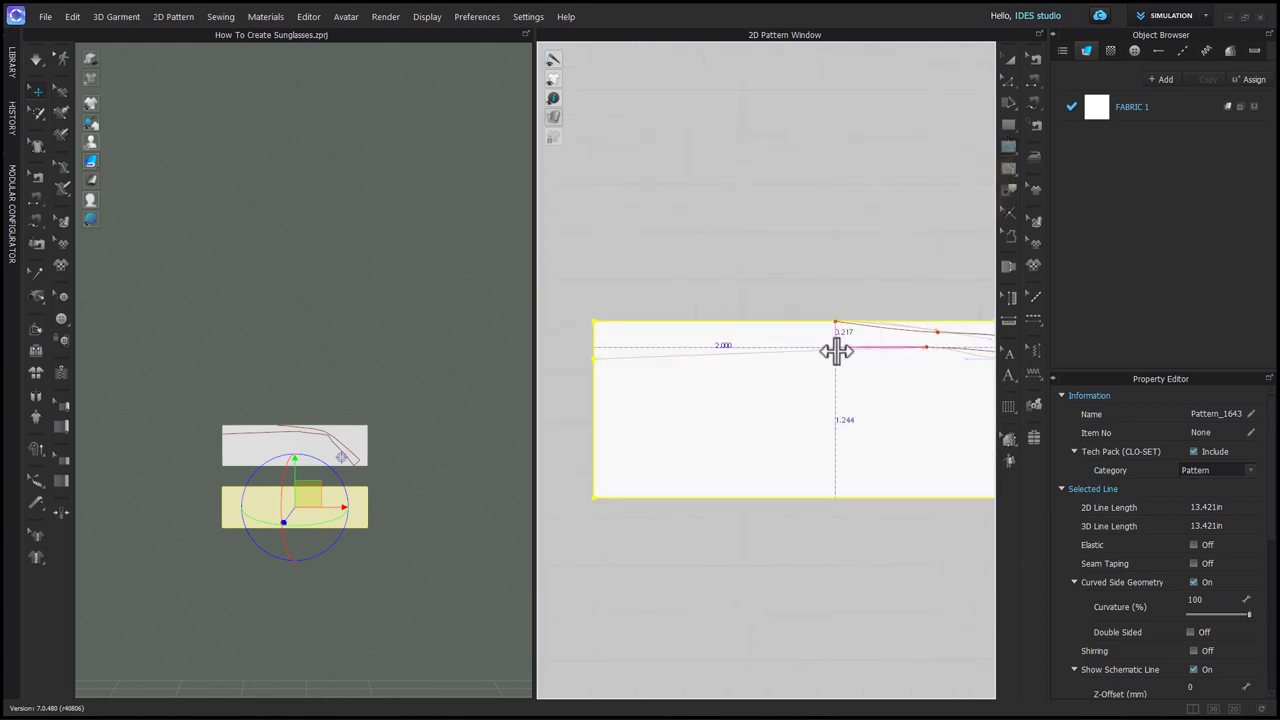
pyautogui.doubleClick(594, 359)
# Step: Adjust individual curve points on the traced temple lines to smooth the bend
pyautogui.scroll(-2, 886, 420)
pyautogui.press('v')
pyautogui.scroll(6, 900, 370)
pyautogui.moveTo(803, 327); pyautogui.dragTo(805, 316)
pyautogui.scroll(-8, 797, 359)
pyautogui.moveTo(791, 361); pyautogui.dragTo(792, 358)
pyautogui.scroll(6, 738, 368)
pyautogui.scroll(-3, 820, 380)
pyautogui.scroll(3, 906, 354)
pyautogui.scroll(-3, 908, 357)
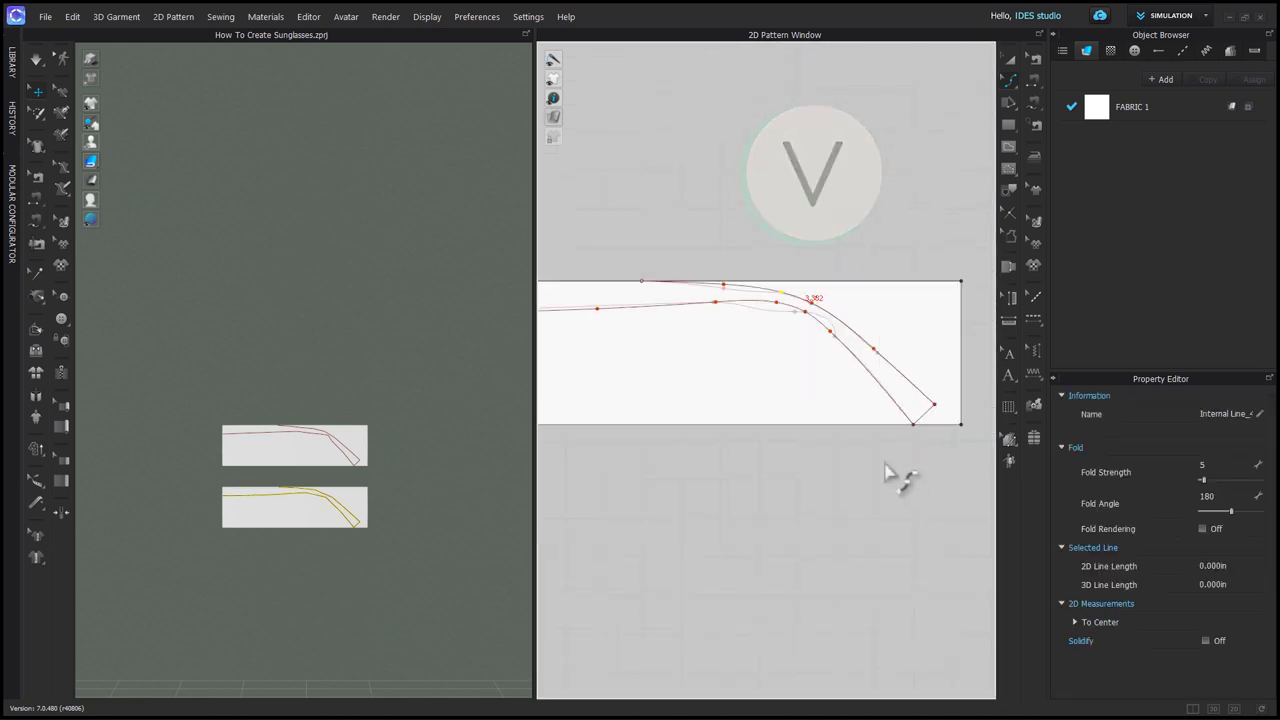
# Step: Round the two corners at the temple's tip, the first by 0.126 in and the second by 0.128 in
pyautogui.scroll(-2, 890, 475)
pyautogui.click(1007, 84)
pyautogui.click(1076, 147)
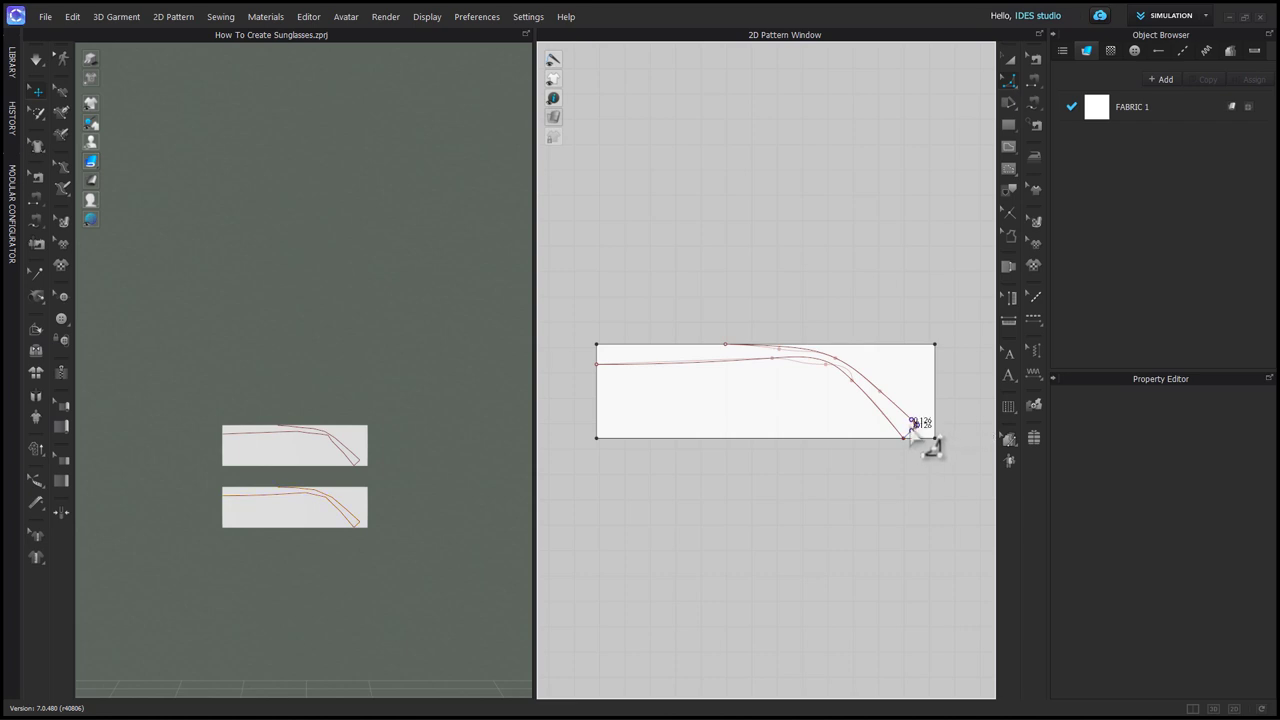
pyautogui.click(910, 426)
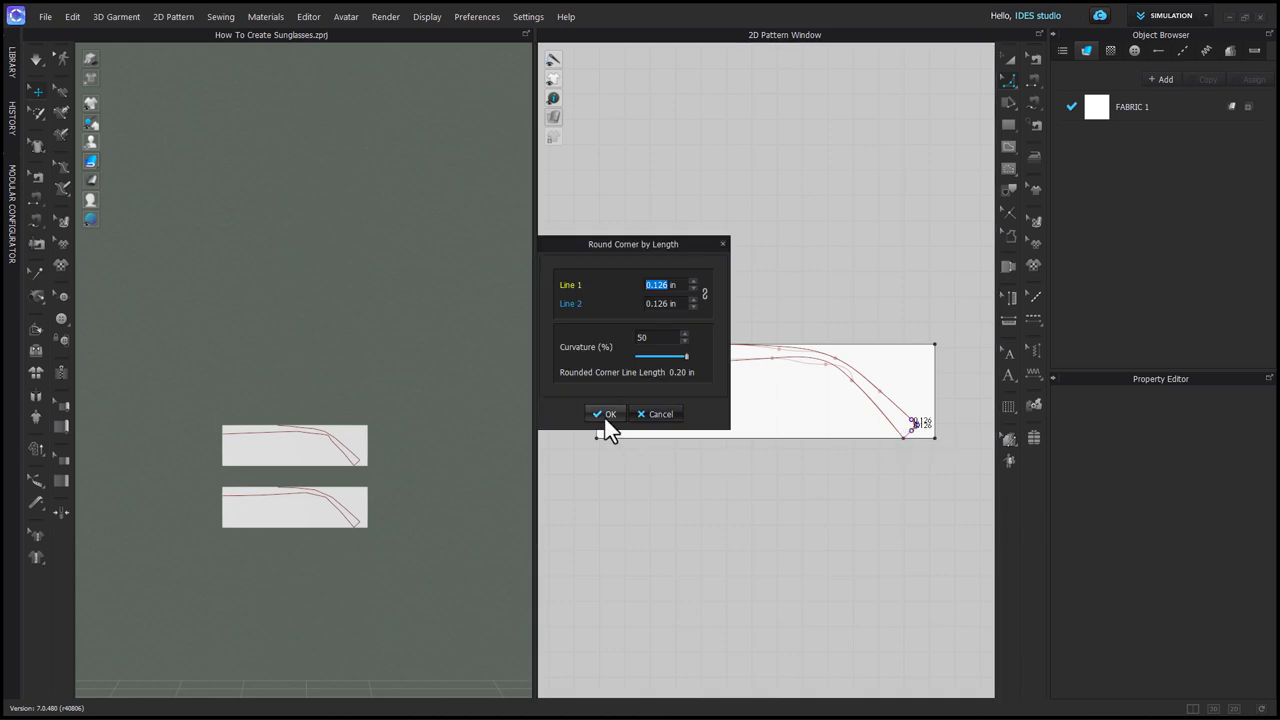
pyautogui.click(607, 415)
pyautogui.click(903, 439)
pyautogui.write('.128')
pyautogui.press('Return')
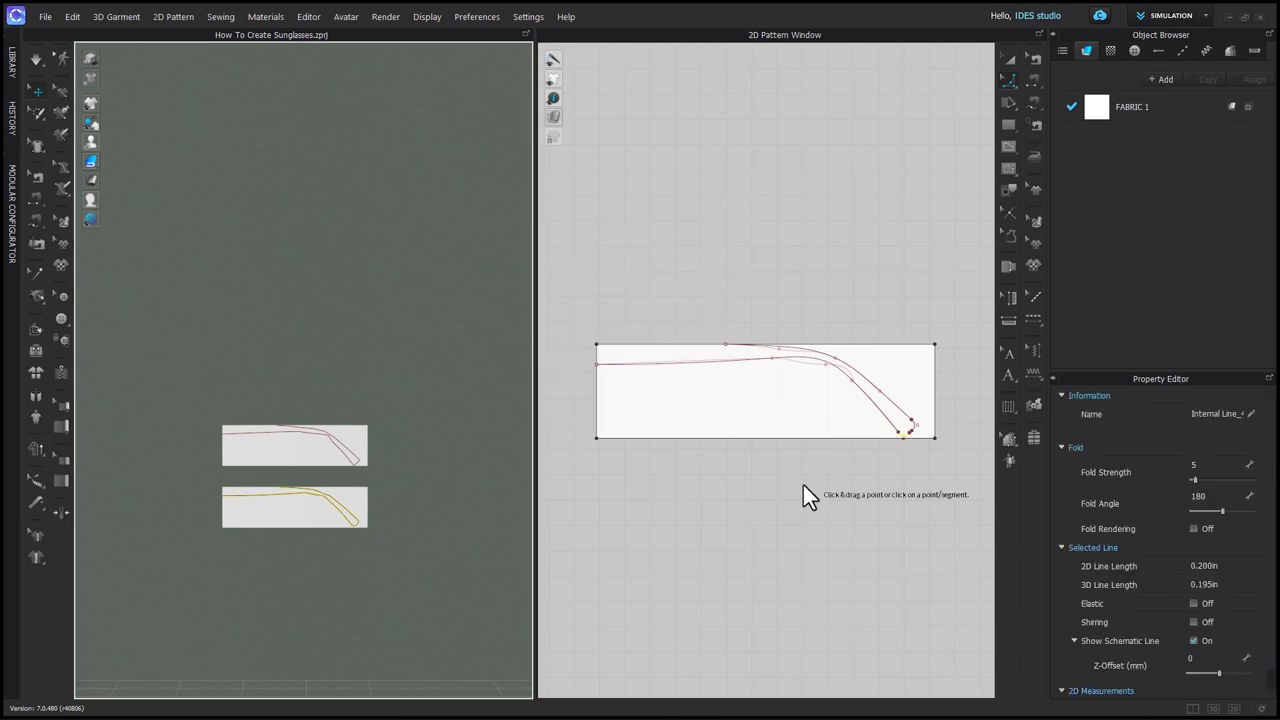
# Step: Cut the rectangle pattern along the whole temple outline
pyautogui.press('a')
pyautogui.click(817, 488)
pyautogui.click(859, 385)
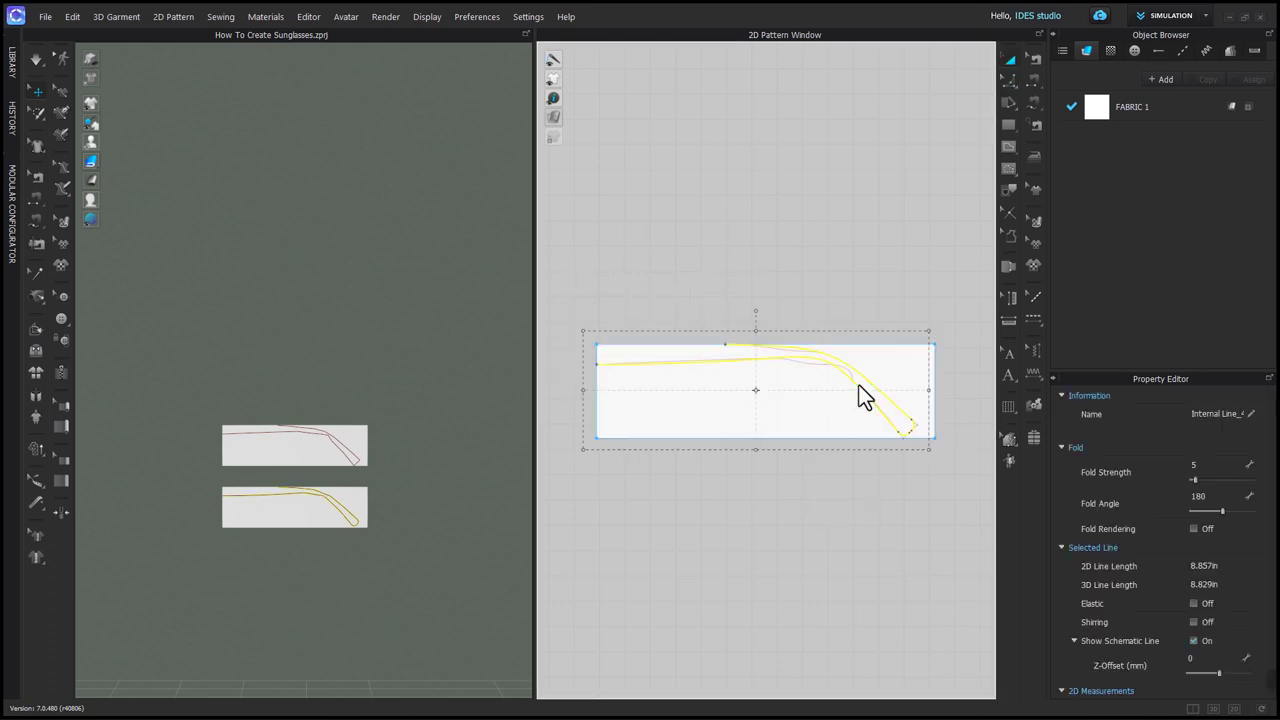
pyautogui.rightClick(859, 385)
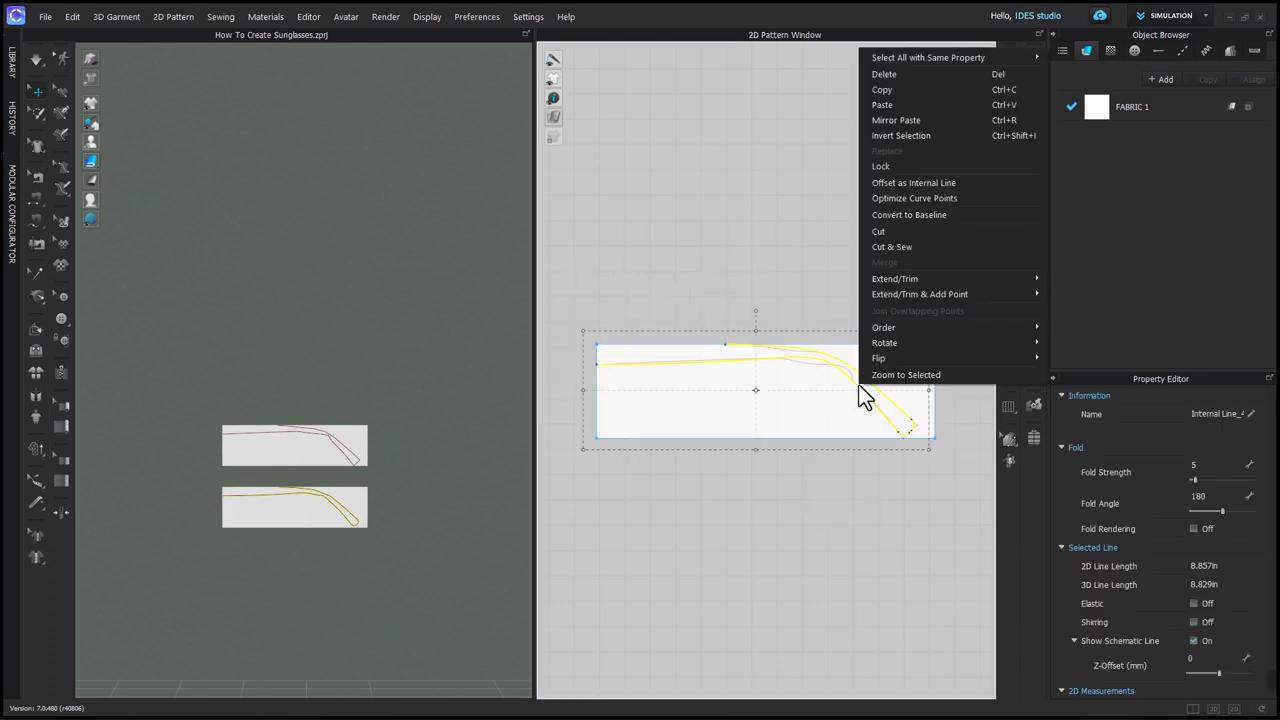
pyautogui.click(880, 231)
# Step: Move the cut temple piece up and delete the leftover rectangle pieces
pyautogui.moveTo(629, 380); pyautogui.dragTo(628, 284)
pyautogui.click(656, 410)
pyautogui.press('Delete')
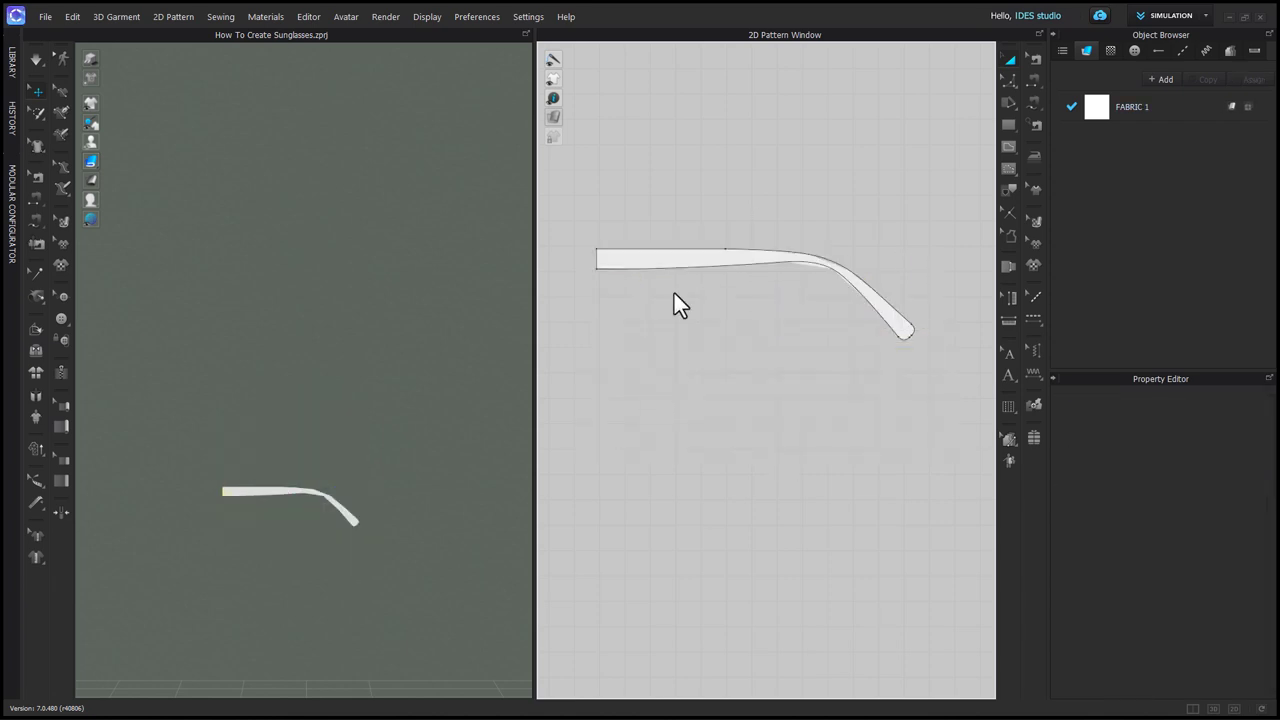
# Step: Set the temple pattern's particle distance to 0.8 mm and deselect it
pyautogui.scroll(-2, 782, 455)
pyautogui.moveTo(780, 447); pyautogui.dragTo(804, 429, button='middle')
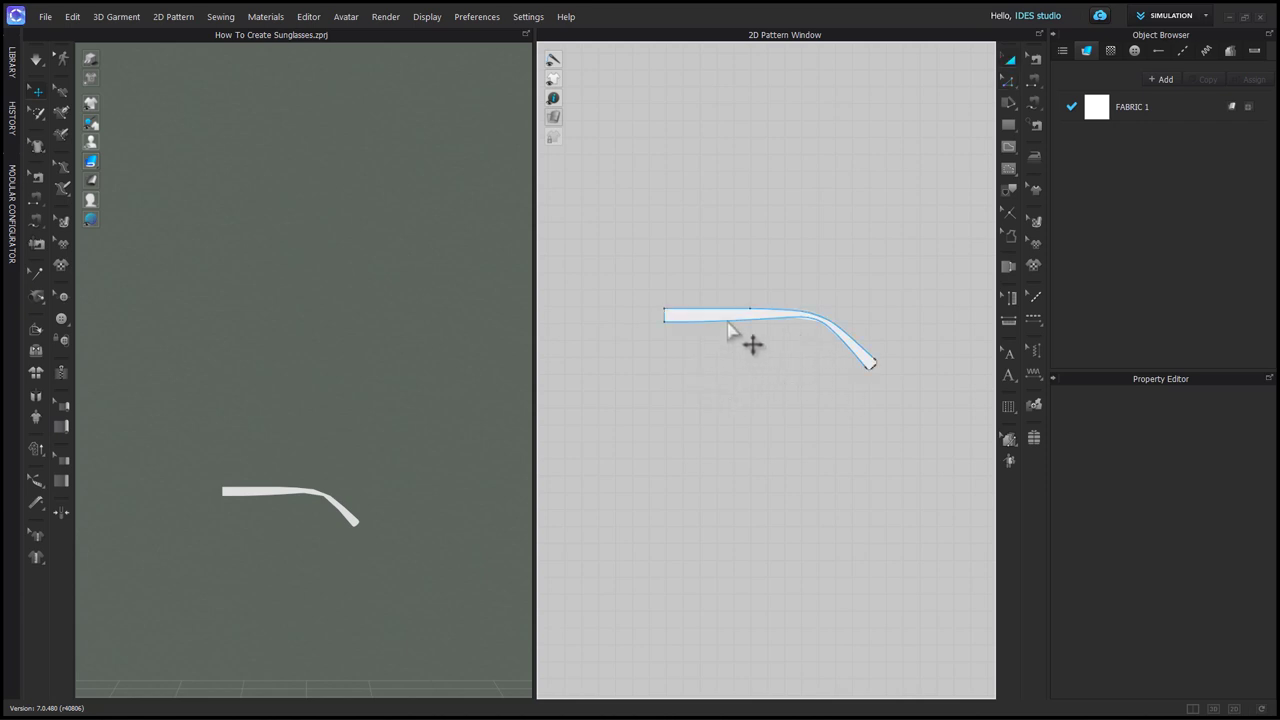
pyautogui.click(728, 322)
pyautogui.scroll(-4, 1238, 665)
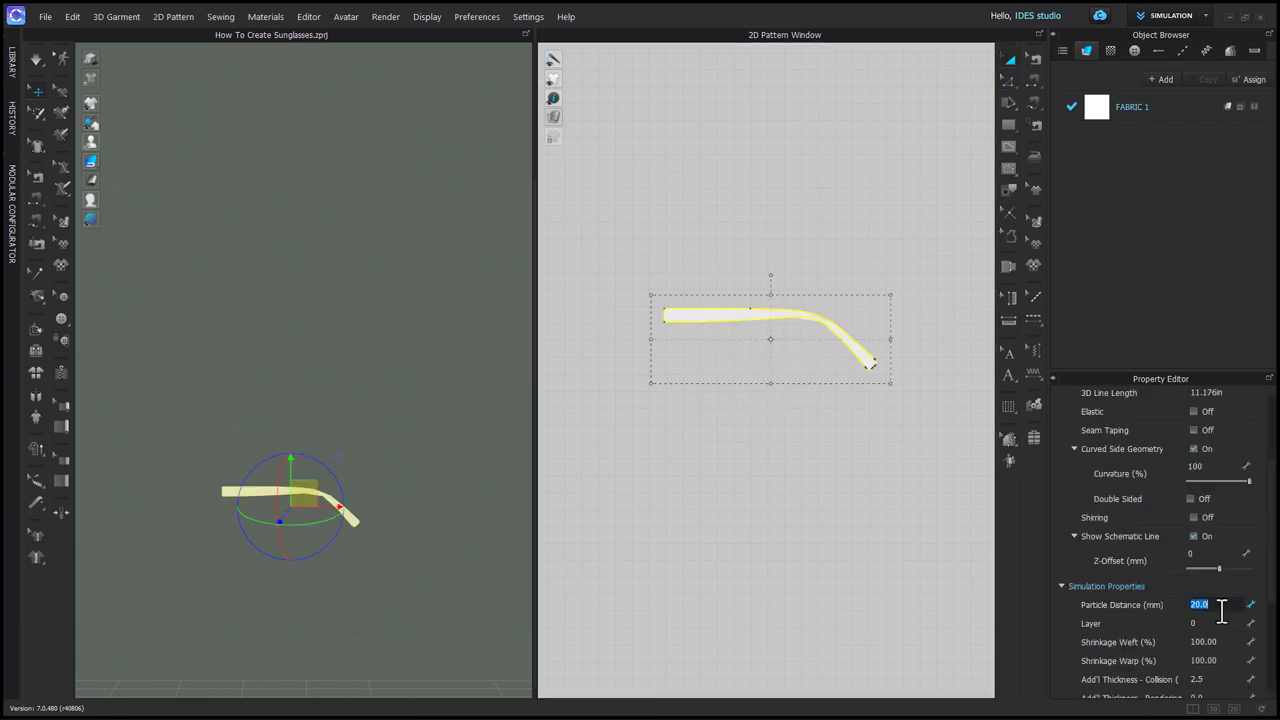
pyautogui.click(1216, 605)
pyautogui.press('Return')
pyautogui.click(829, 455)
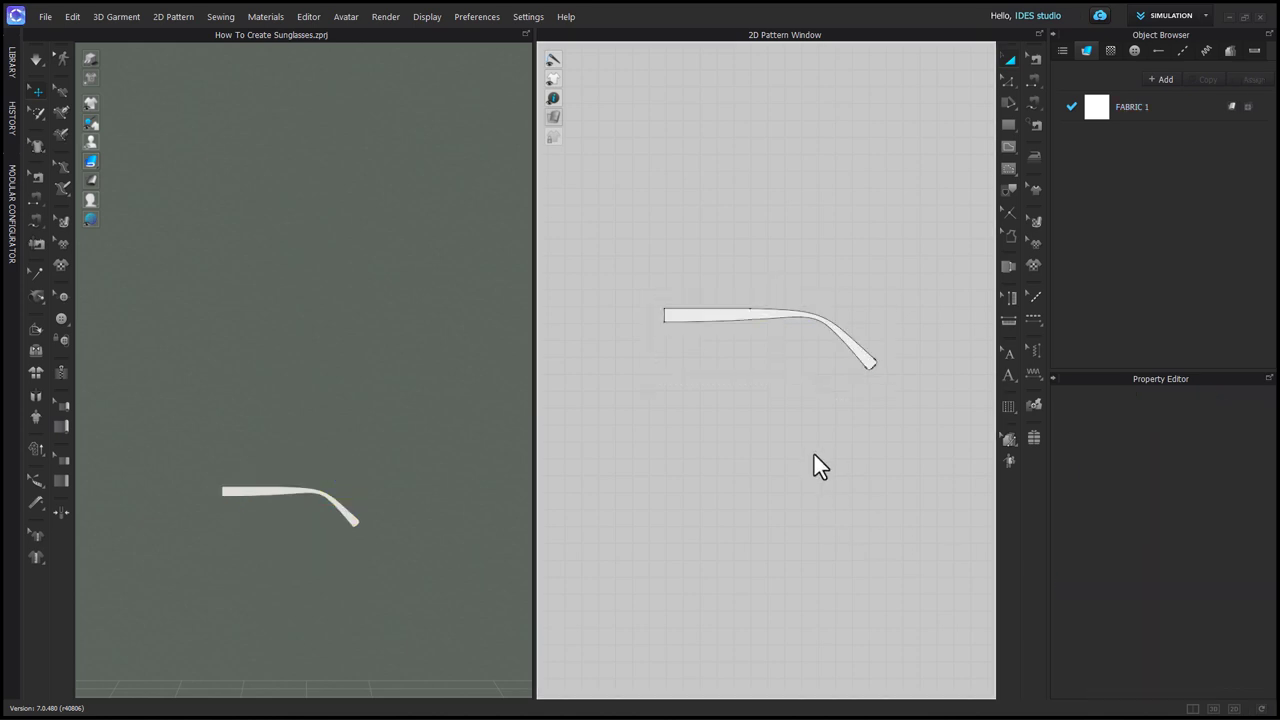
# Step: Set the temple's additional rendering thickness to 3.0 and its curved side geometry curvature to 30%
pyautogui.click(721, 318)
pyautogui.scroll(-2, 1130, 580)
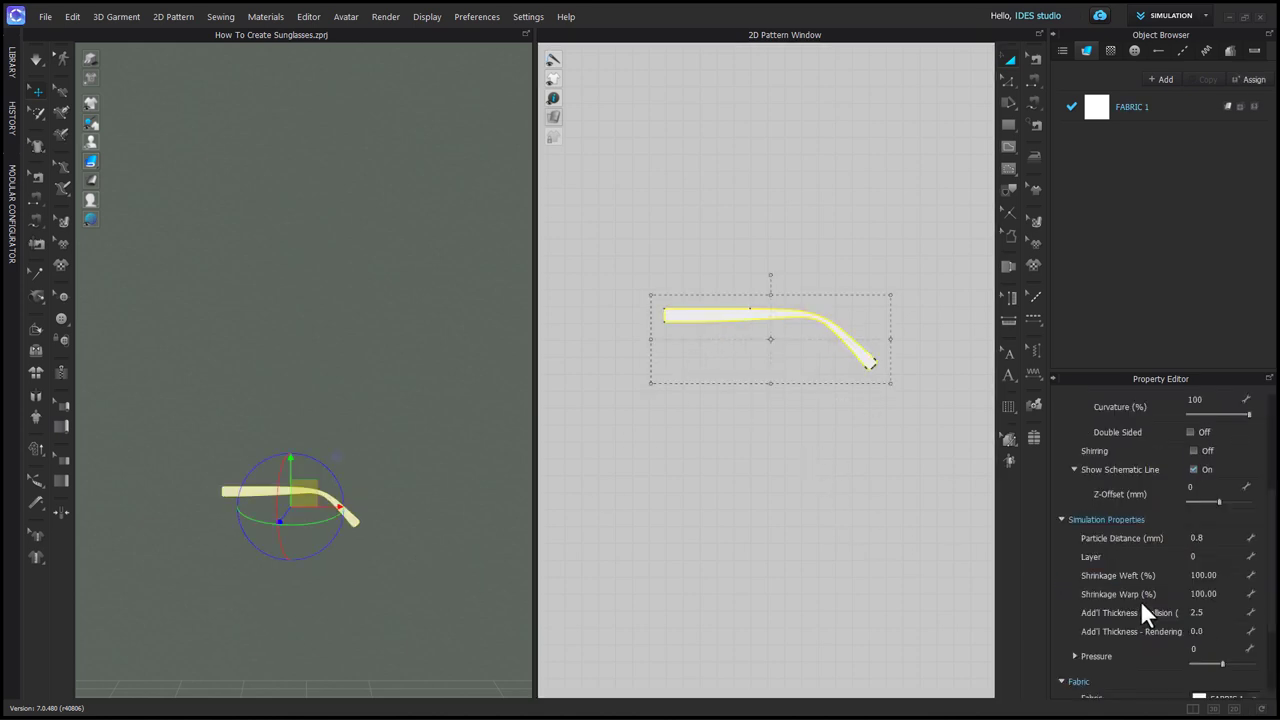
pyautogui.click(1216, 631)
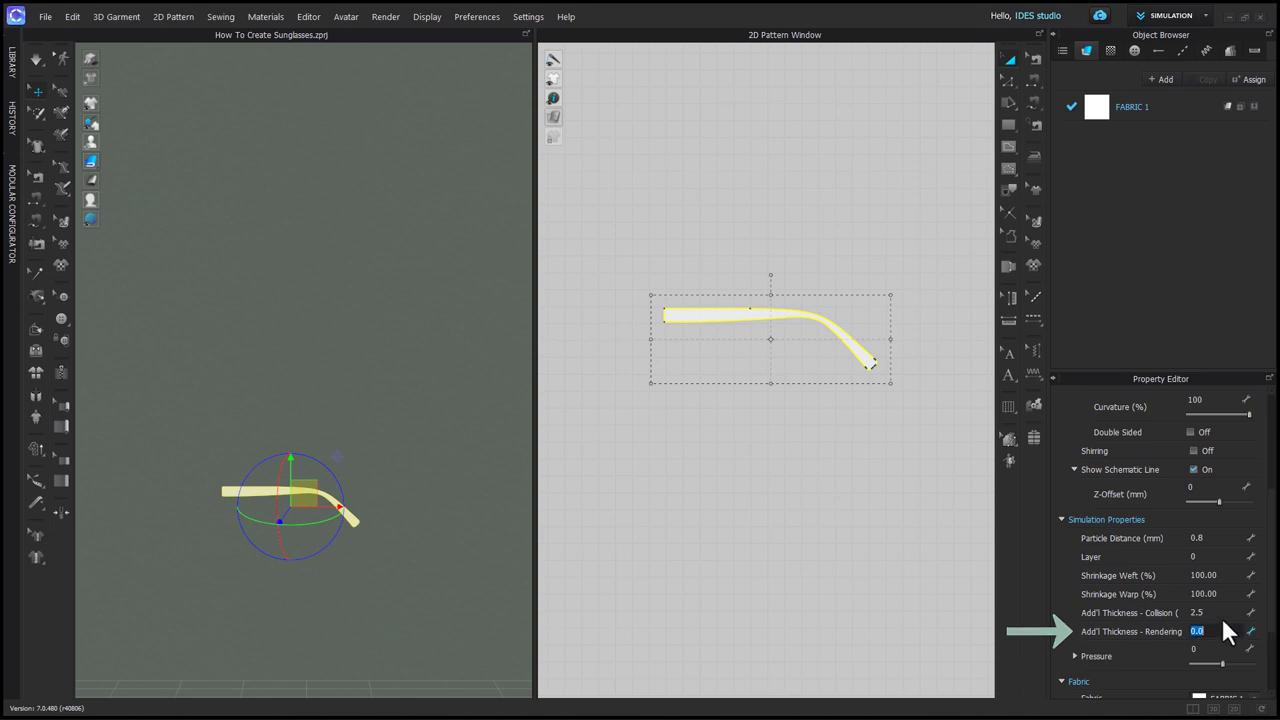
pyautogui.press('Return')
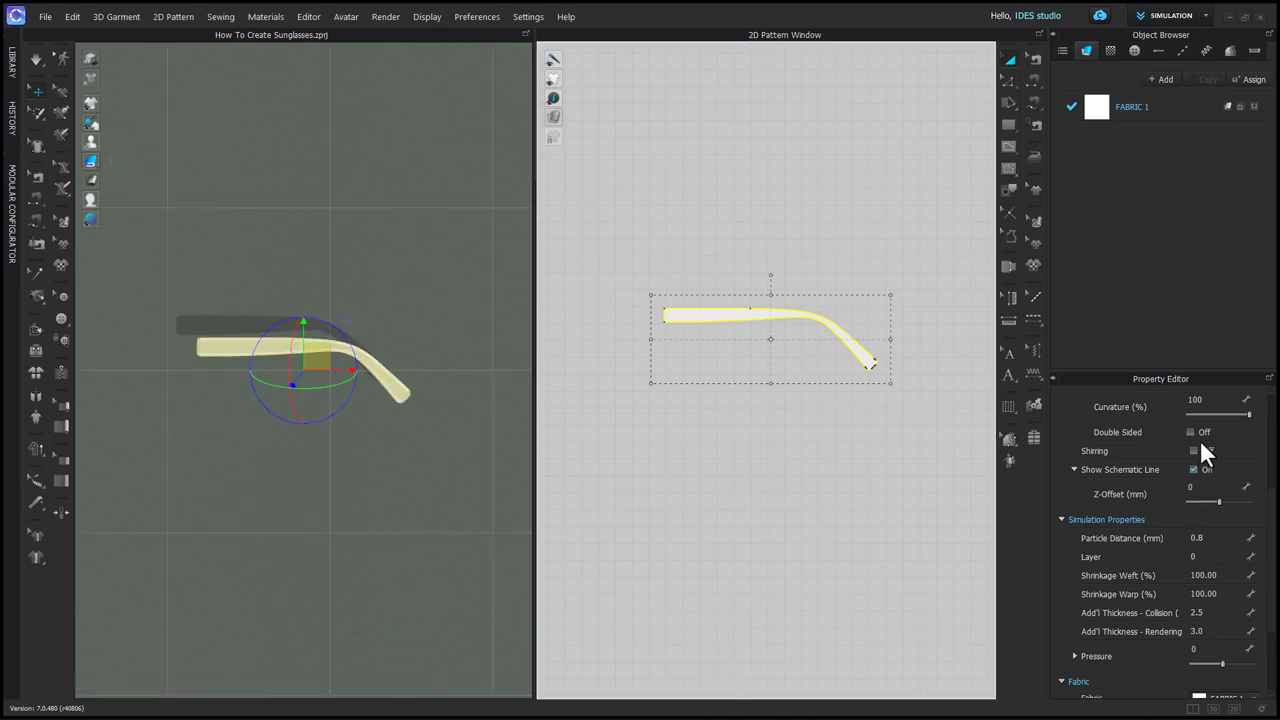
pyautogui.click(1210, 400)
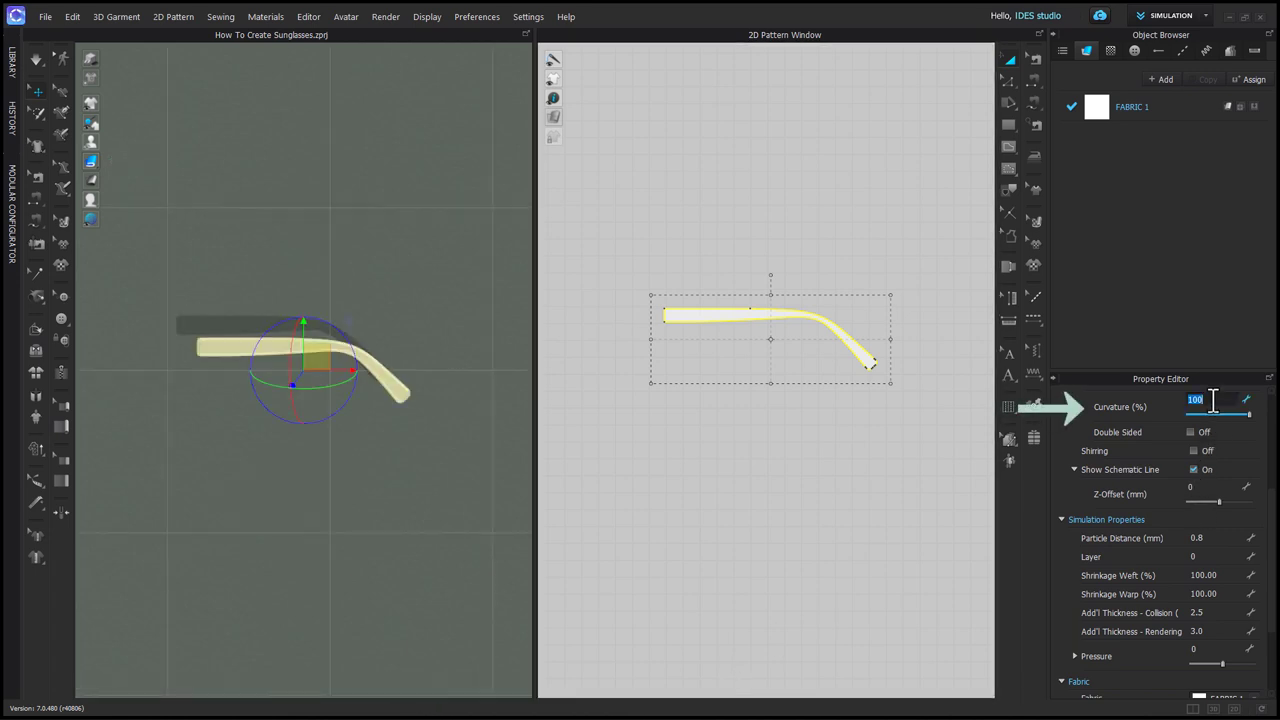
pyautogui.write('30')
pyautogui.press('Return')
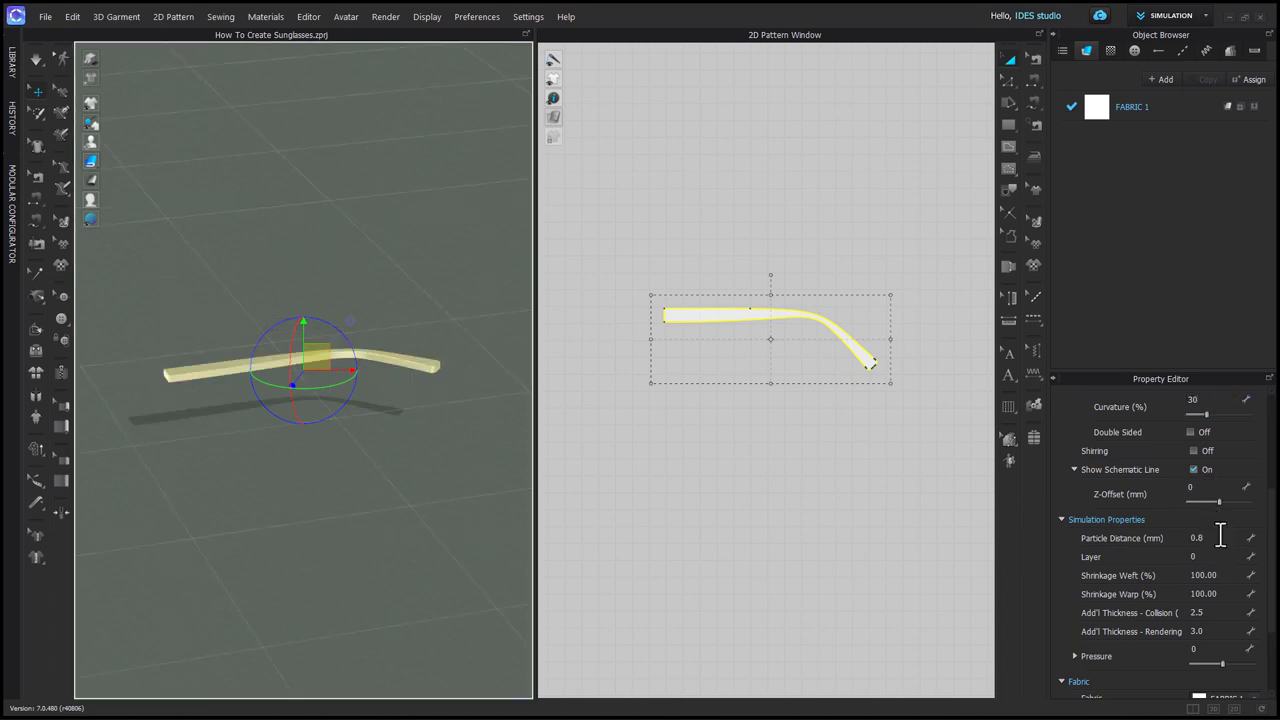
# Step: Set the temple's additional rendering thickness to 2.0, and its side curvature to 50% and finally to 80%
pyautogui.click(1210, 631)
pyautogui.write('2')
pyautogui.press('Return')
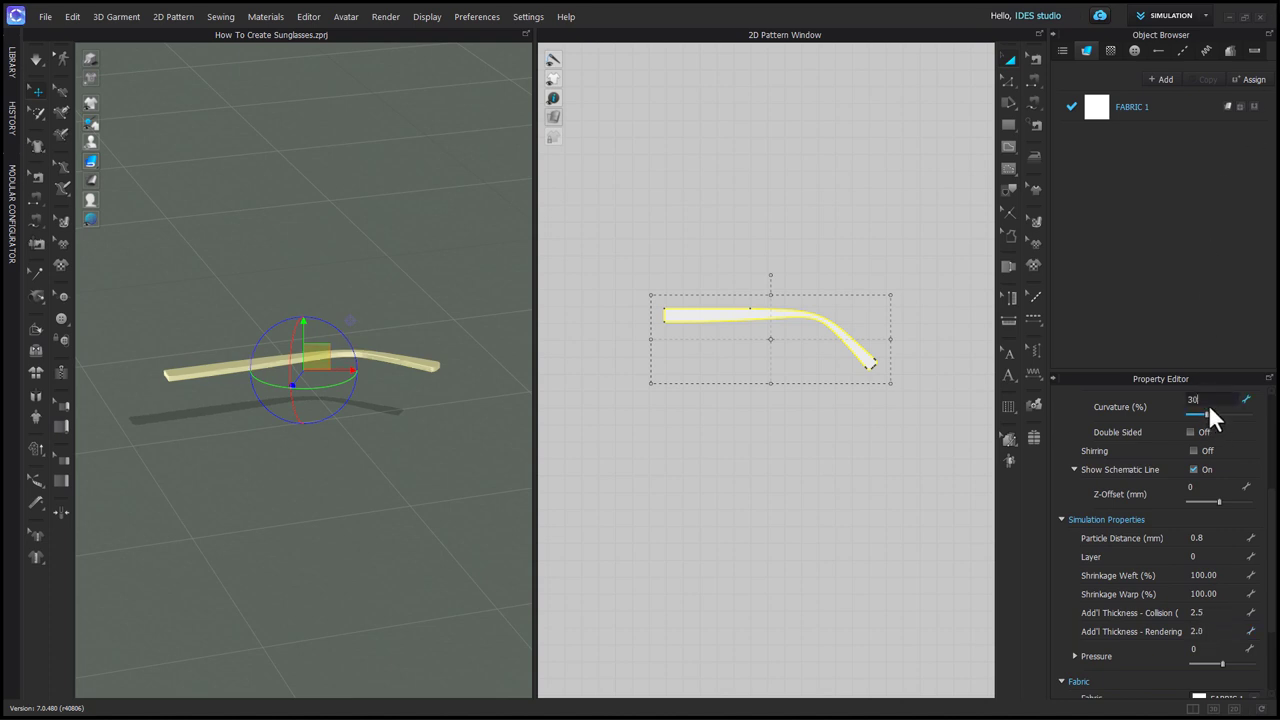
pyautogui.click(1182, 400)
pyautogui.write('50')
pyautogui.press('Return')
pyautogui.click(1193, 400)
pyautogui.write('80')
pyautogui.press('Return')
# Step: Switch the 3D view to the front and lower the temple onto the floor grid
pyautogui.press('2')
pyautogui.moveTo(300, 329); pyautogui.dragTo(302, 370)
pyautogui.scroll(3, 306, 368)
pyautogui.moveTo(309, 367); pyautogui.dragTo(306, 317, button='middle')
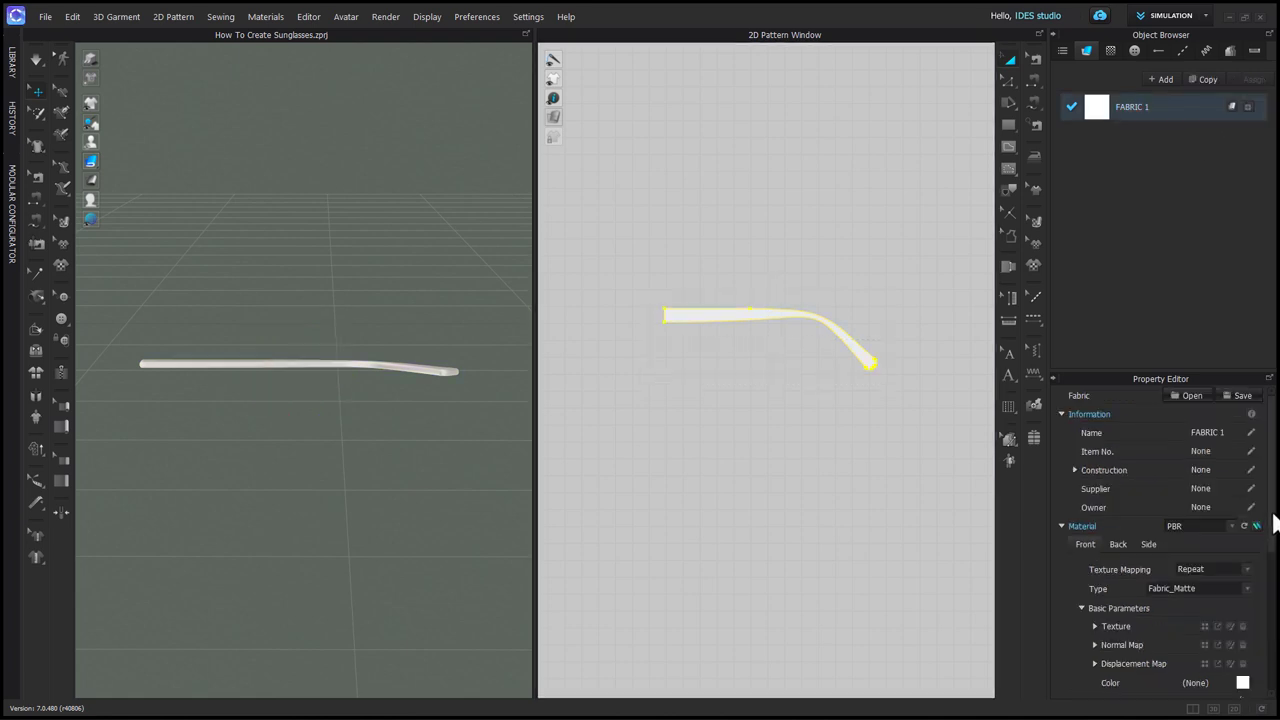
# Step: Change FABRIC 1's physical property preset to Trim_Hardware
pyautogui.scroll(-5, 1275, 524)
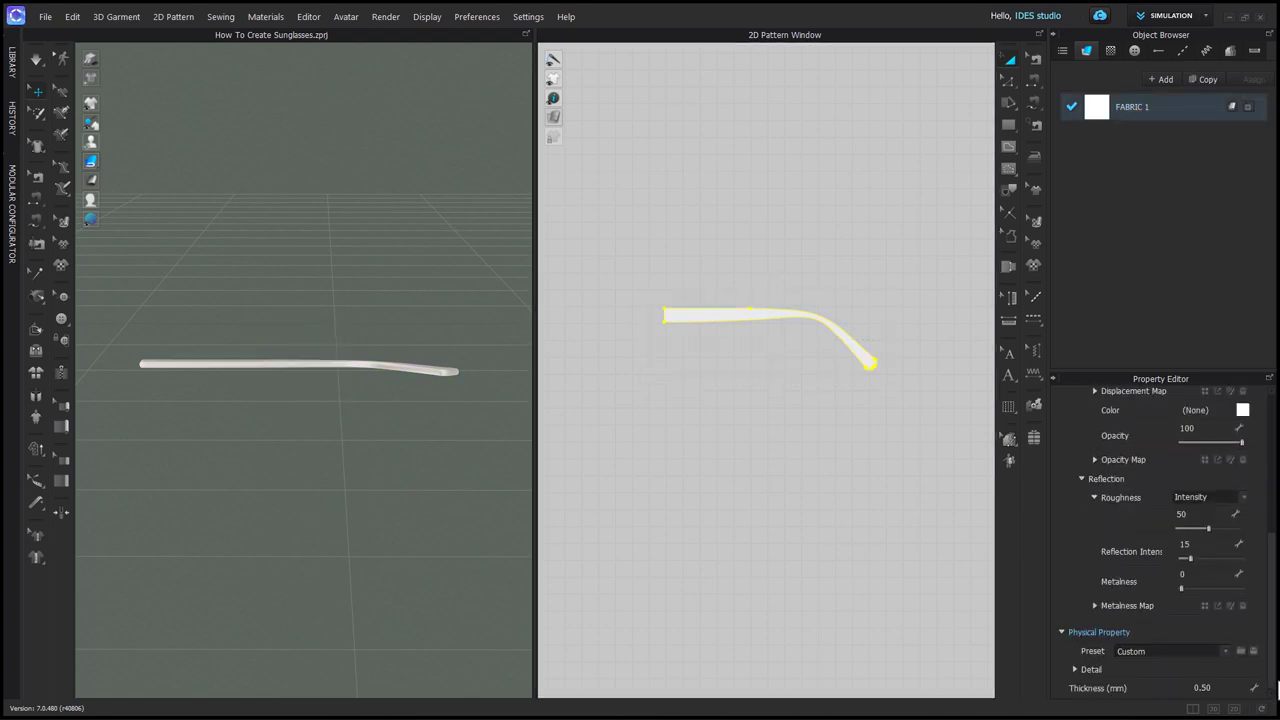
pyautogui.click(1178, 651)
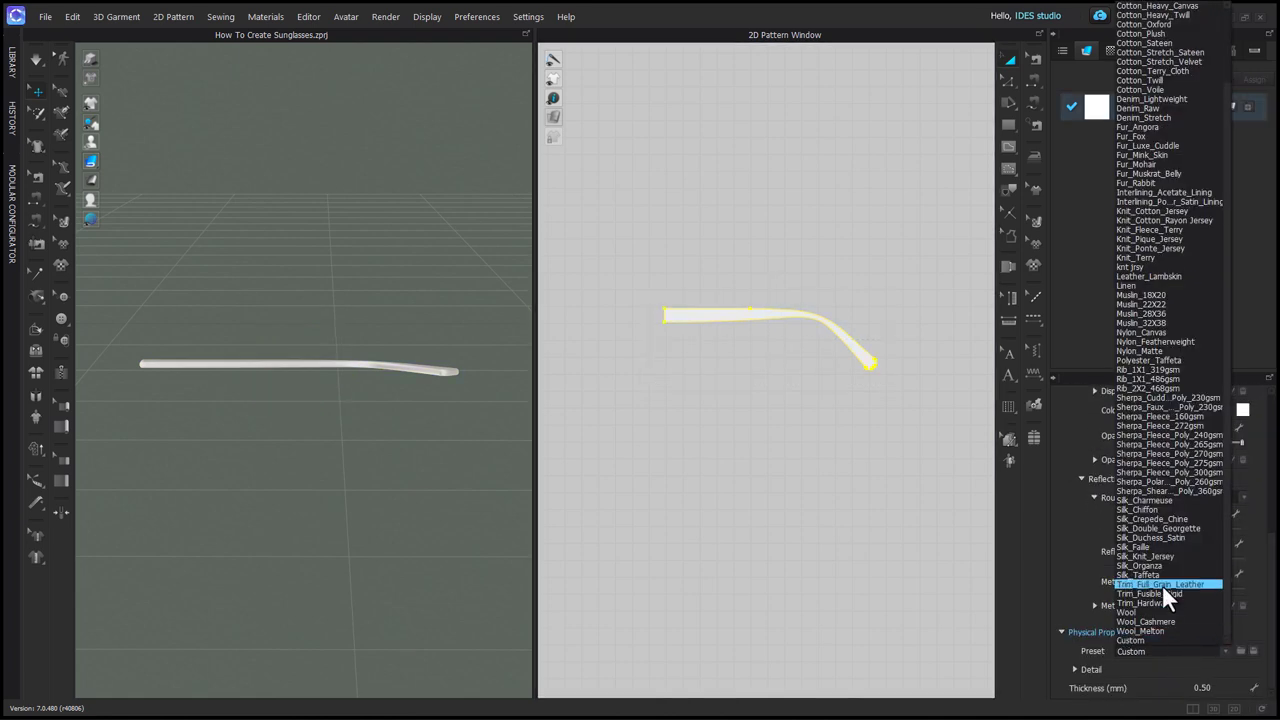
pyautogui.click(1165, 600)
pyautogui.click(809, 461)
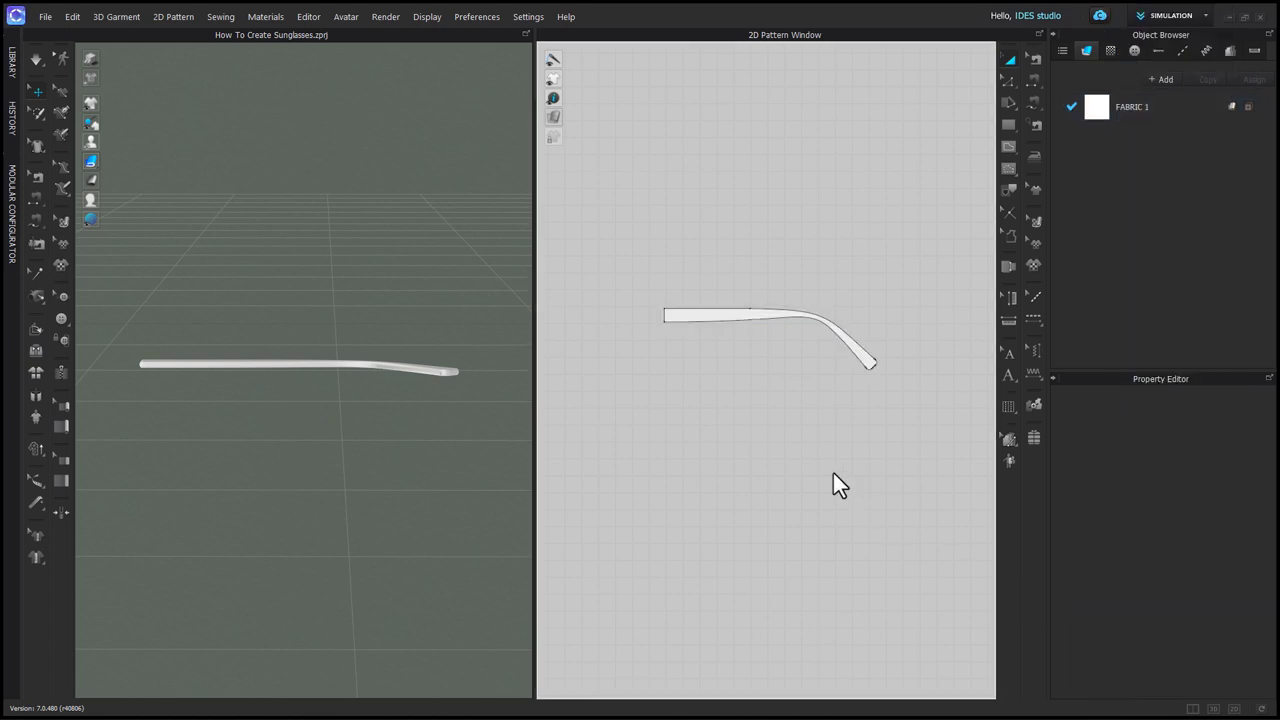
# Step: Strengthen the temple pattern and run the simulation
pyautogui.click(678, 318)
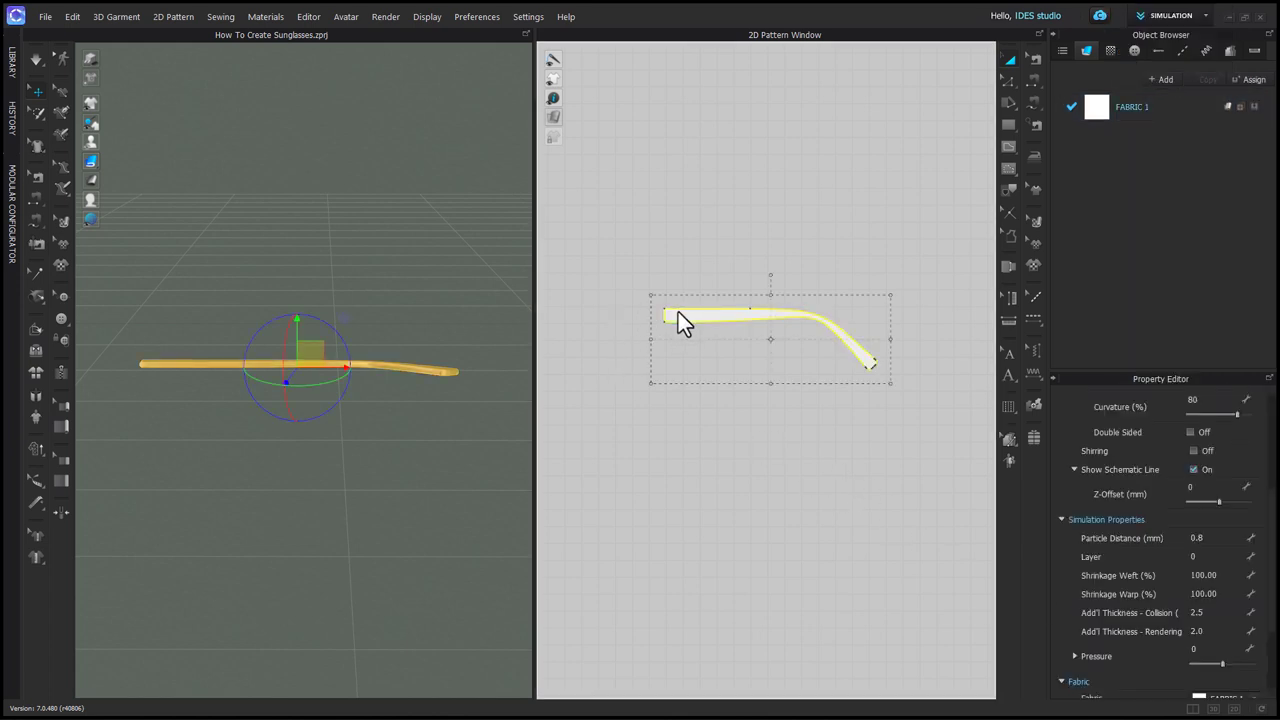
pyautogui.click(555, 393)
pyautogui.press('space')
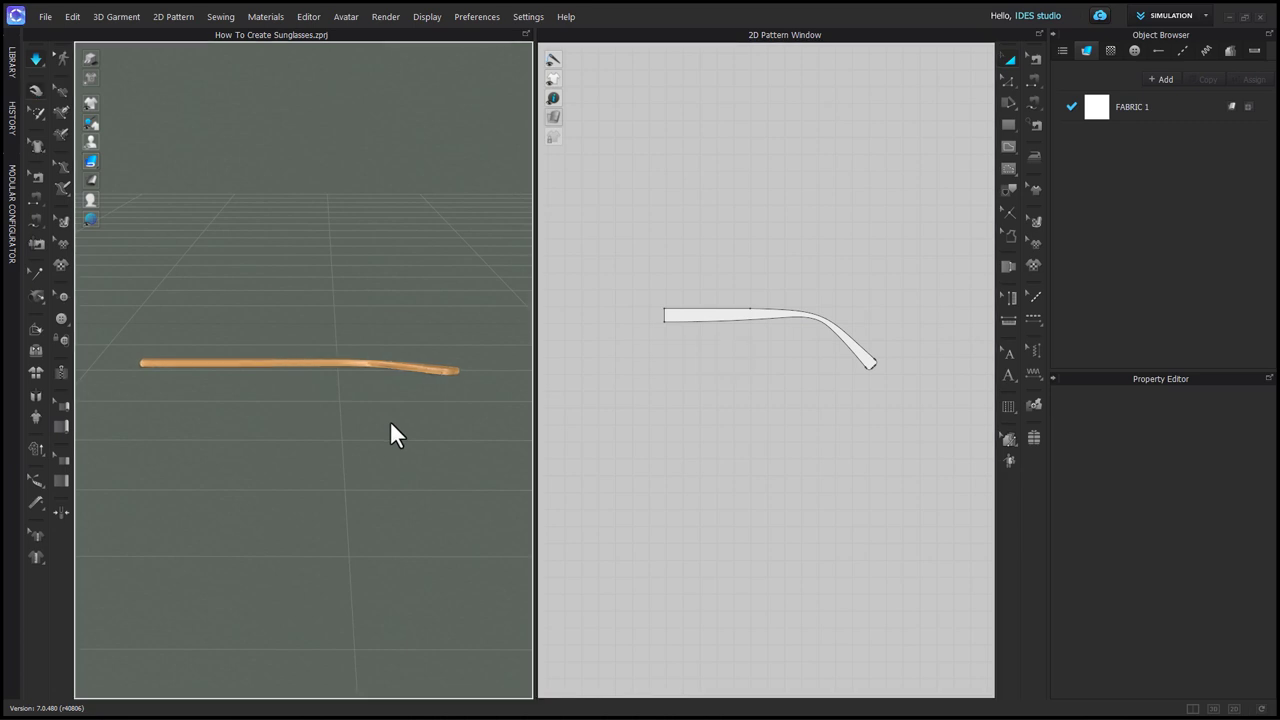
pyautogui.moveTo(390, 422); pyautogui.dragTo(416, 415, button='right')
# Step: Box-pin the temple's angled ear end in the 2D pattern
pyautogui.moveTo(37, 119)
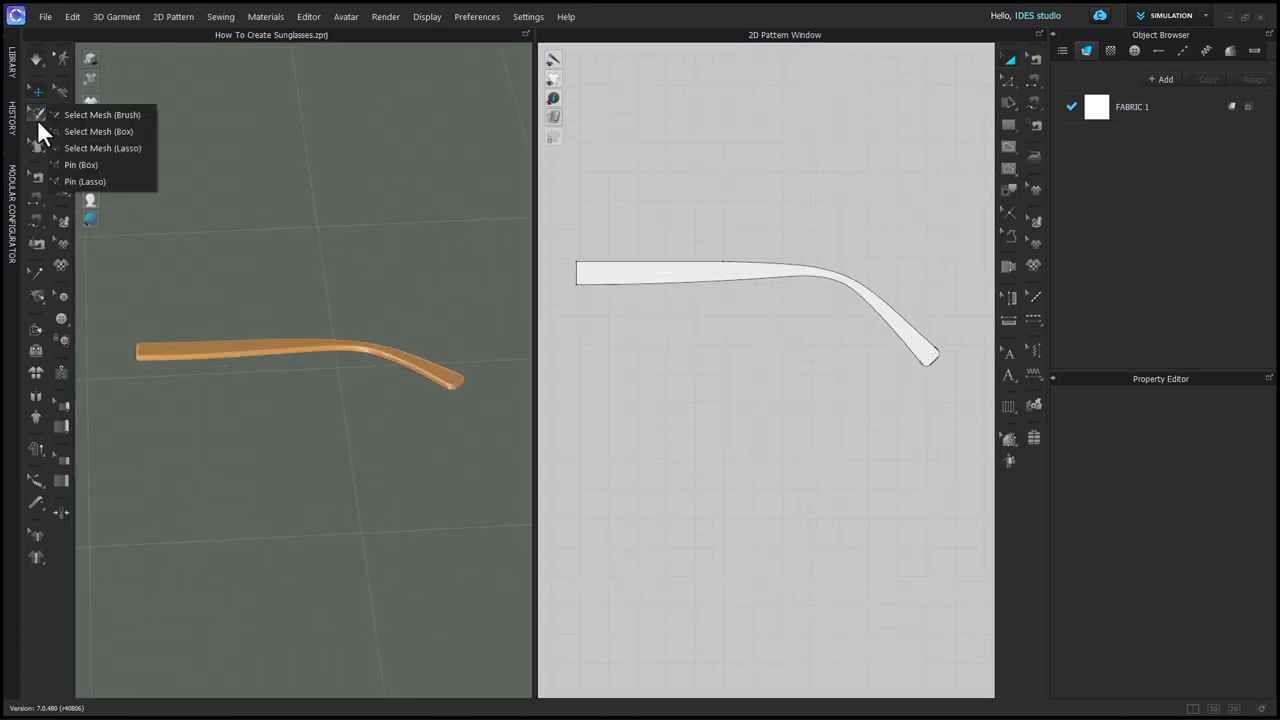
pyautogui.click(76, 163)
pyautogui.moveTo(950, 272); pyautogui.dragTo(860, 449)
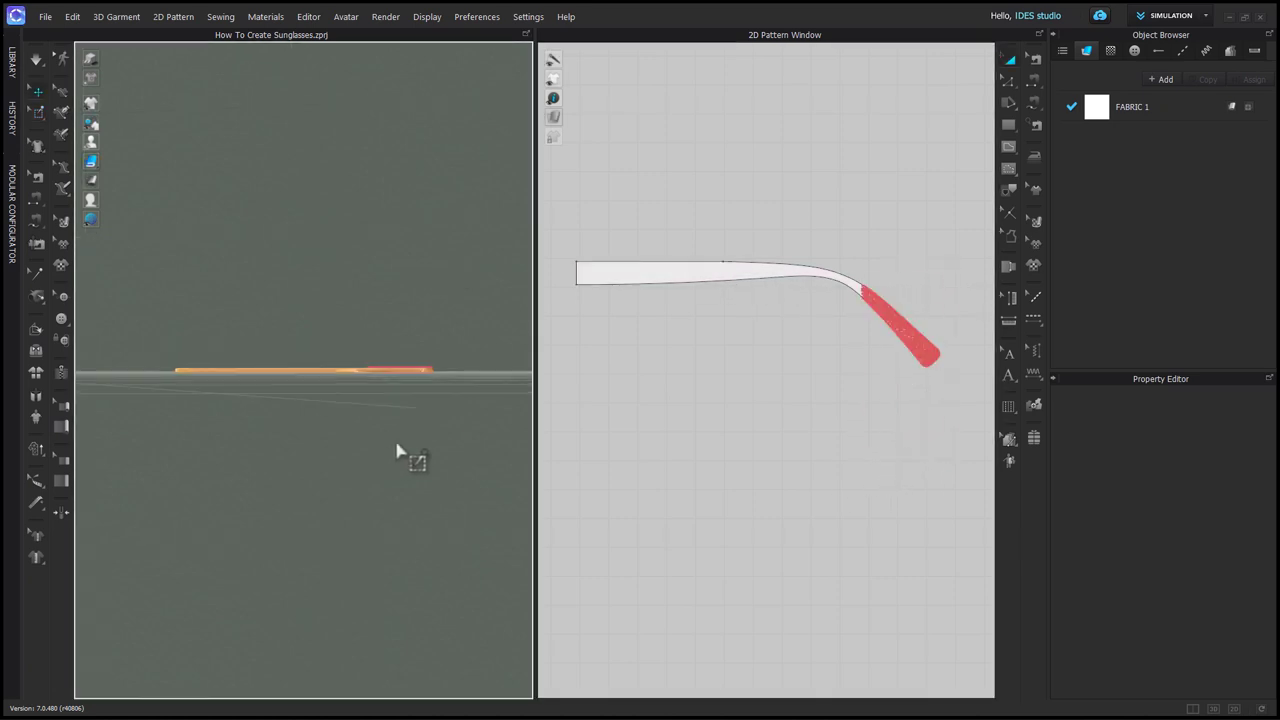
# Step: Pull the pinned ear end slightly upward in two passes while simulating to bend the temple
pyautogui.press('q')
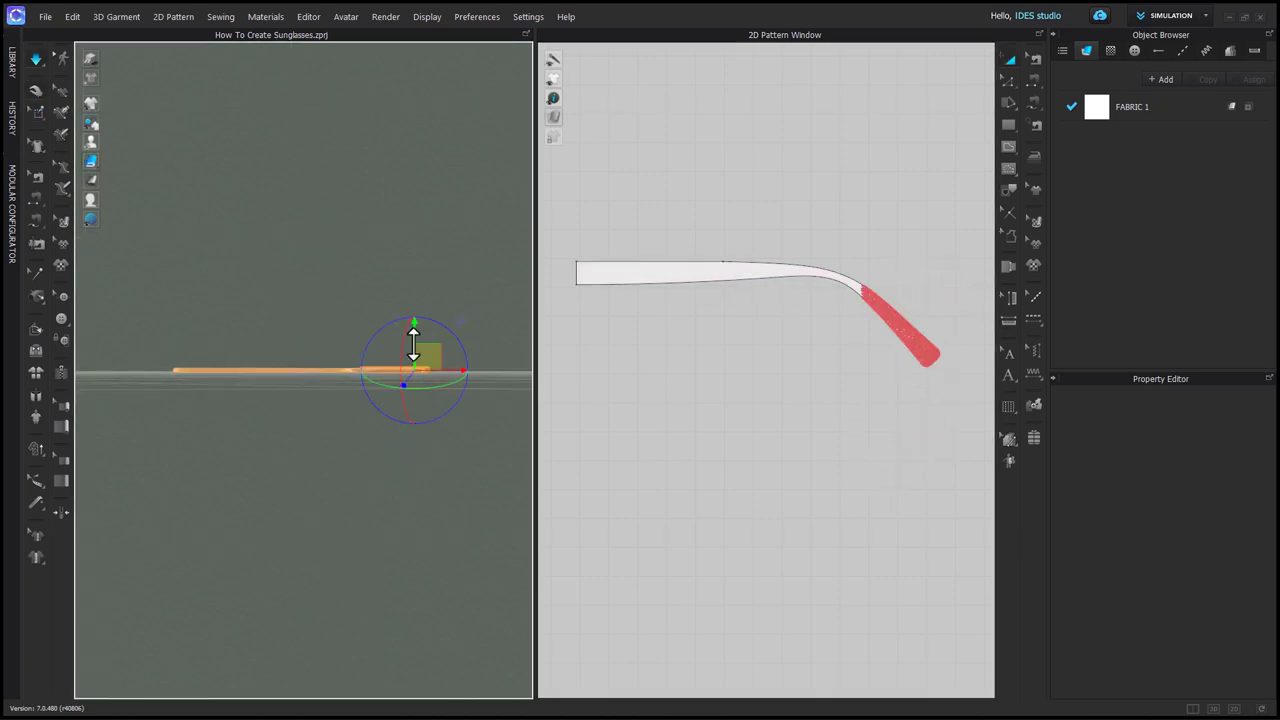
pyautogui.moveTo(414, 345); pyautogui.dragTo(414, 335)
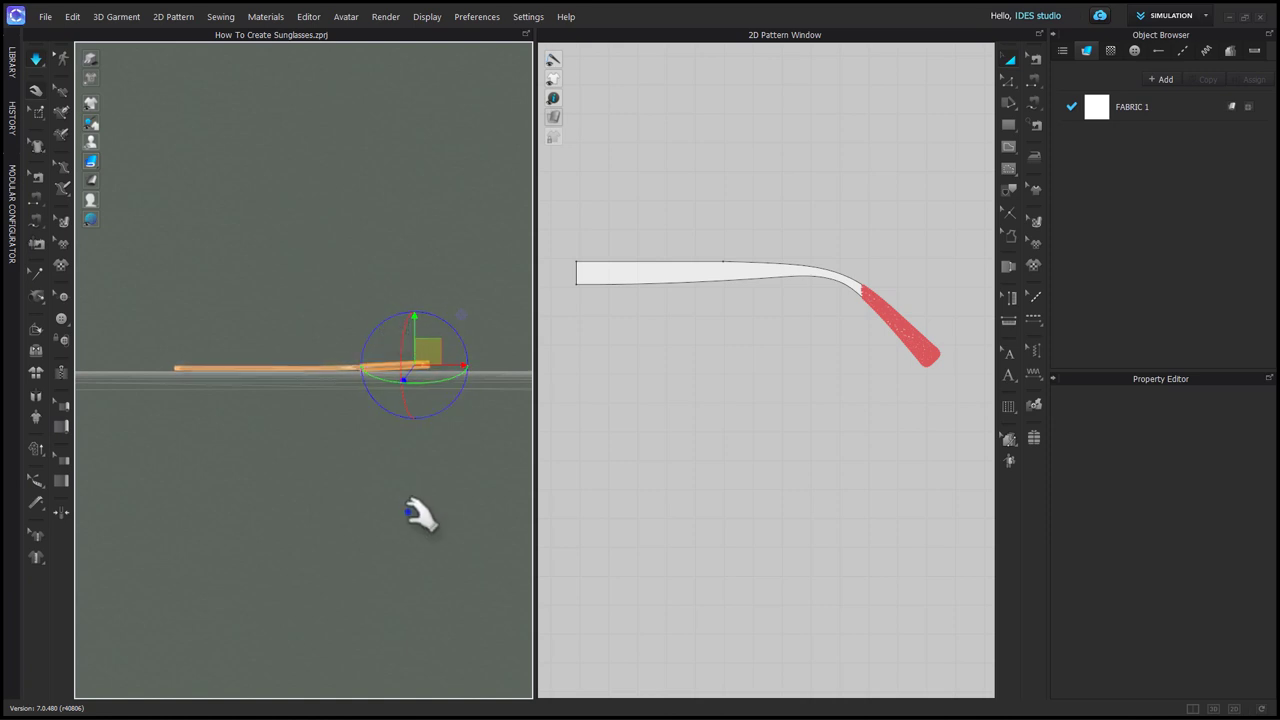
pyautogui.scroll(2, 378, 440)
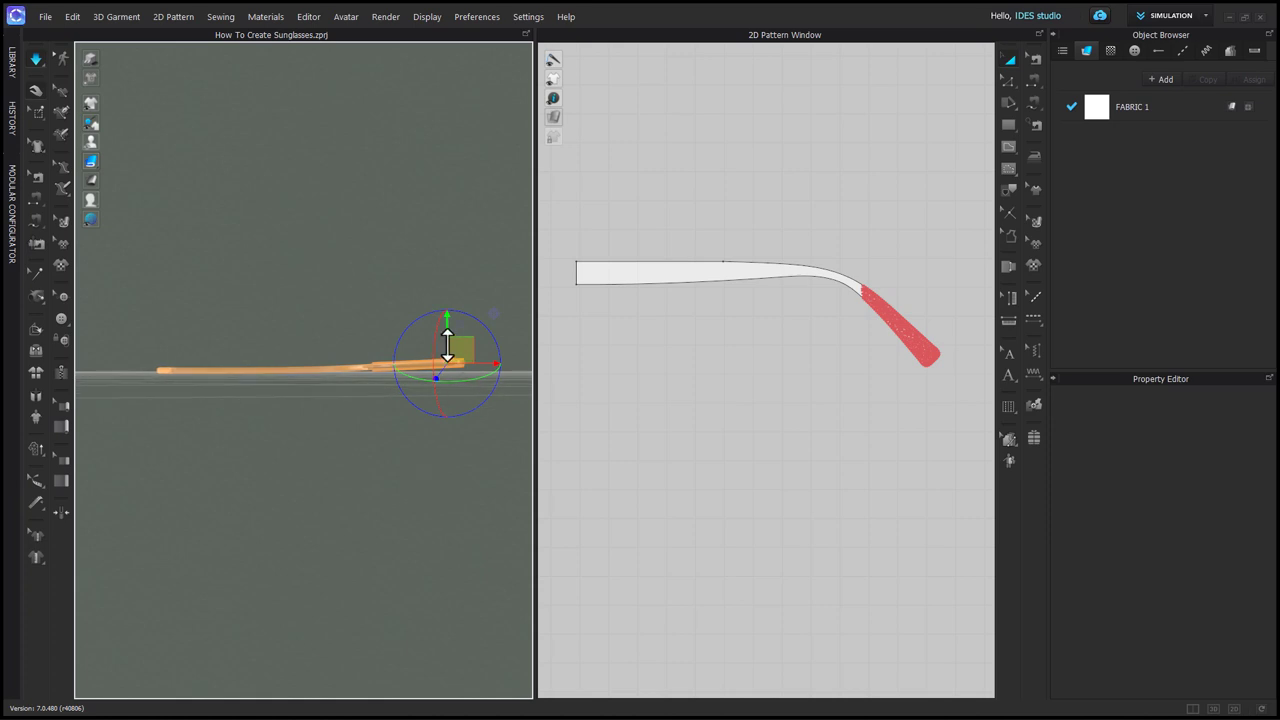
pyautogui.moveTo(446, 339); pyautogui.dragTo(446, 332)
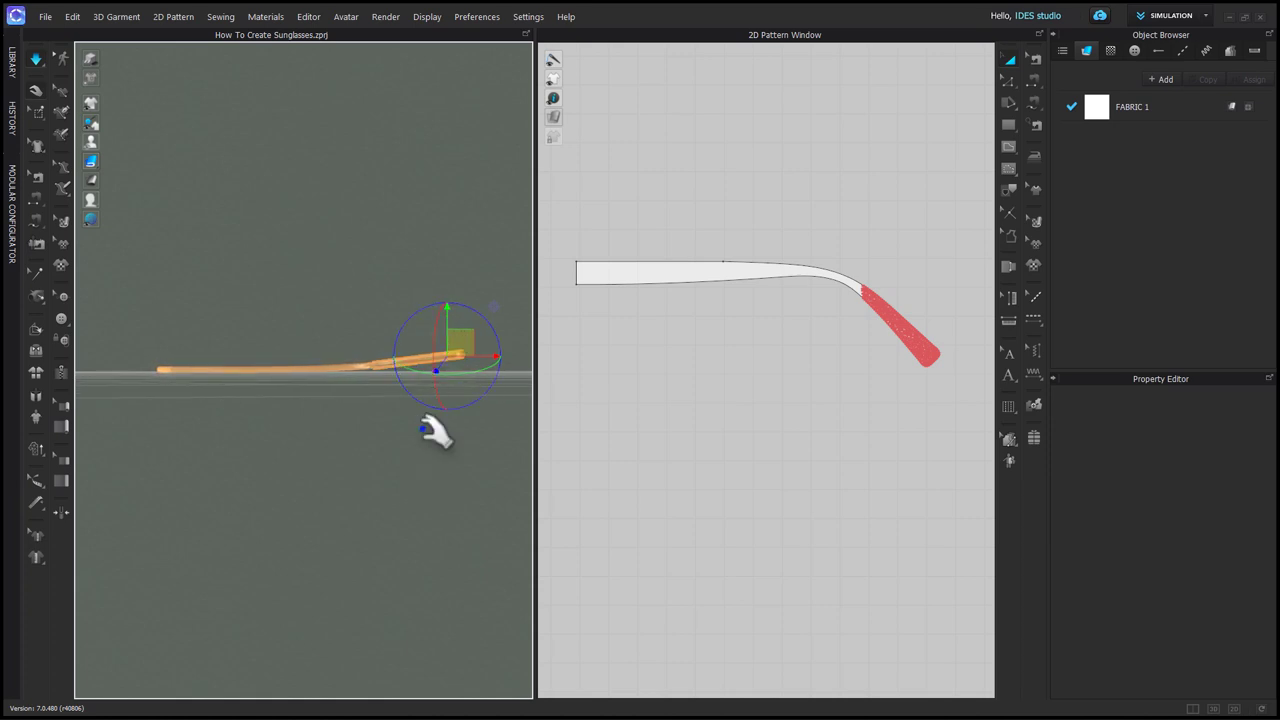
pyautogui.moveTo(443, 449); pyautogui.dragTo(451, 551, button='right')
# Step: Replace the tip pins with pins covering the temple from the end of its straight section to the tip
pyautogui.rightClick(462, 343)
pyautogui.click(482, 350)
pyautogui.moveTo(454, 475); pyautogui.dragTo(384, 437, button='right')
pyautogui.press('w')
pyautogui.moveTo(330, 302); pyautogui.dragTo(520, 509)
# Step: Simulate while lifting and slightly rotating the pinned section to soften the temple's bend
pyautogui.moveTo(385, 557); pyautogui.dragTo(388, 470, button='right')
pyautogui.press('space')
pyautogui.click(424, 361)
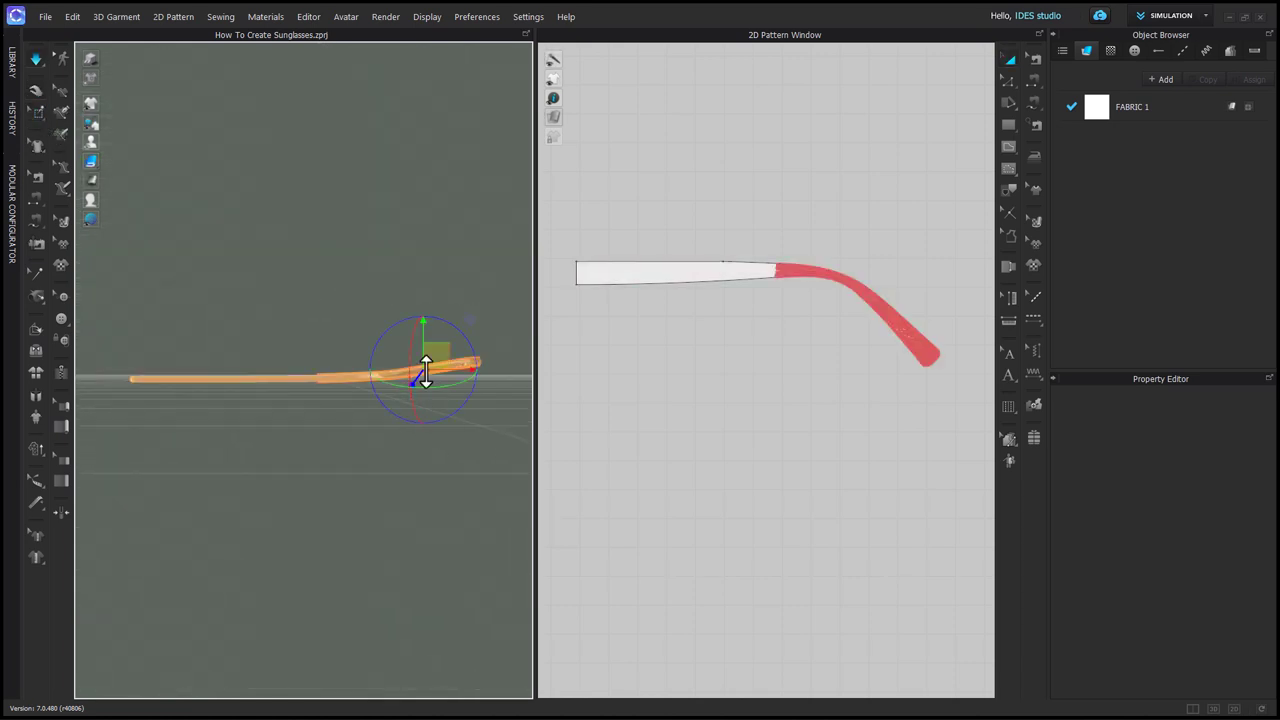
pyautogui.moveTo(400, 315); pyautogui.dragTo(380, 325)
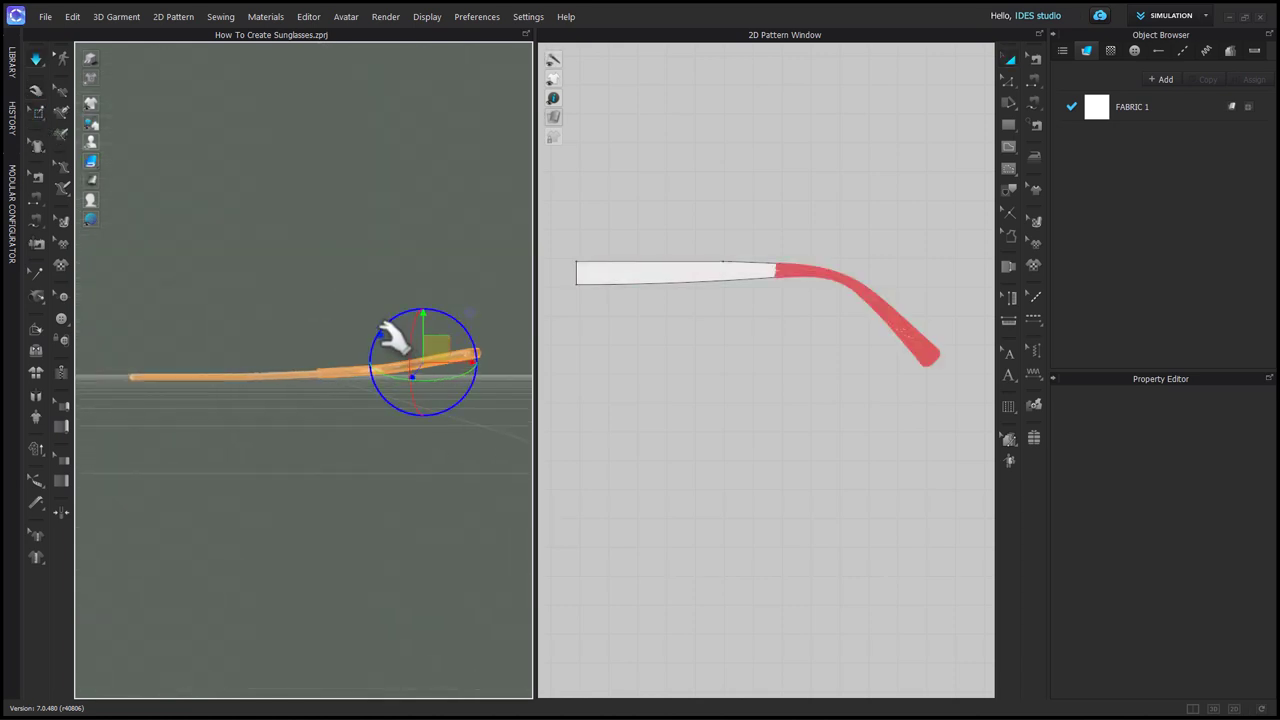
# Step: Remove the pins and select the whole temple pattern
pyautogui.click(380, 421)
pyautogui.moveTo(380, 421); pyautogui.dragTo(645, 425, button='right')
pyautogui.click(650, 272)
# Step: Reposition the temple in the 3D front view, lowering it until its bent tip reaches the floor line
pyautogui.press('2')
pyautogui.moveTo(300, 350); pyautogui.dragTo(386, 406)
pyautogui.press('2')
pyautogui.scroll(3, 338, 409)
pyautogui.moveTo(385, 405); pyautogui.dragTo(293, 443, button='right')
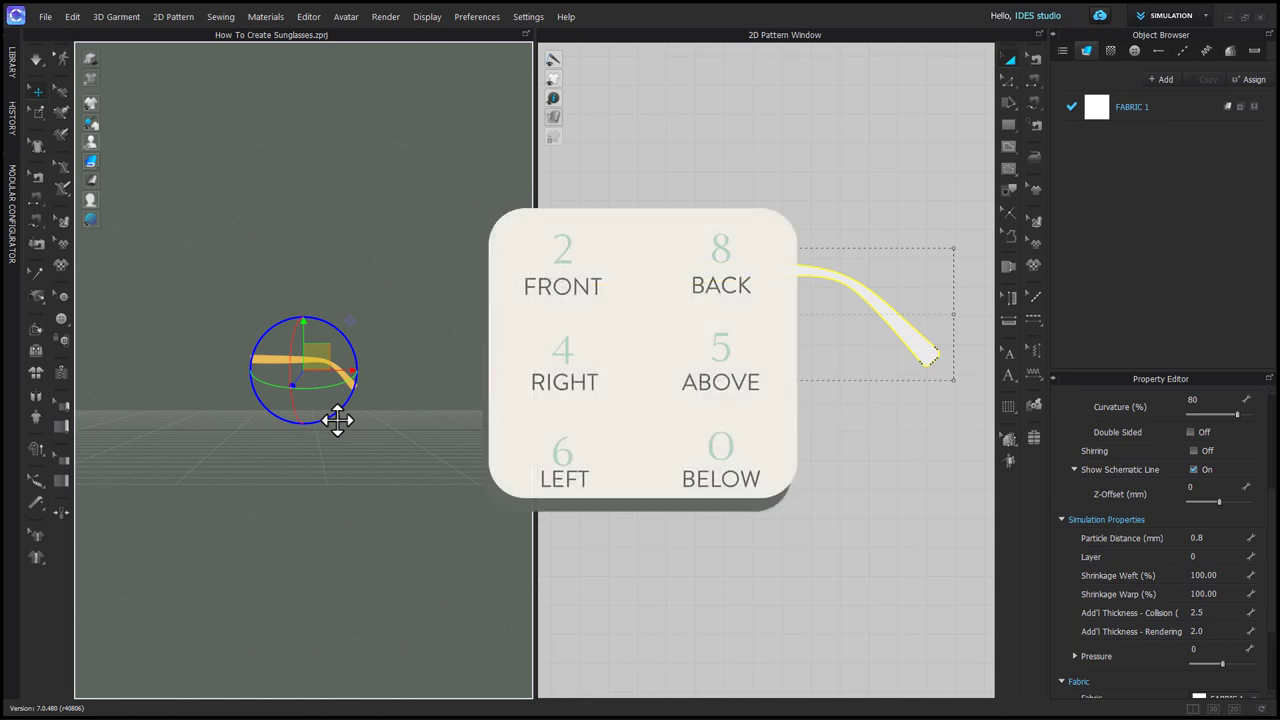
pyautogui.press('2')
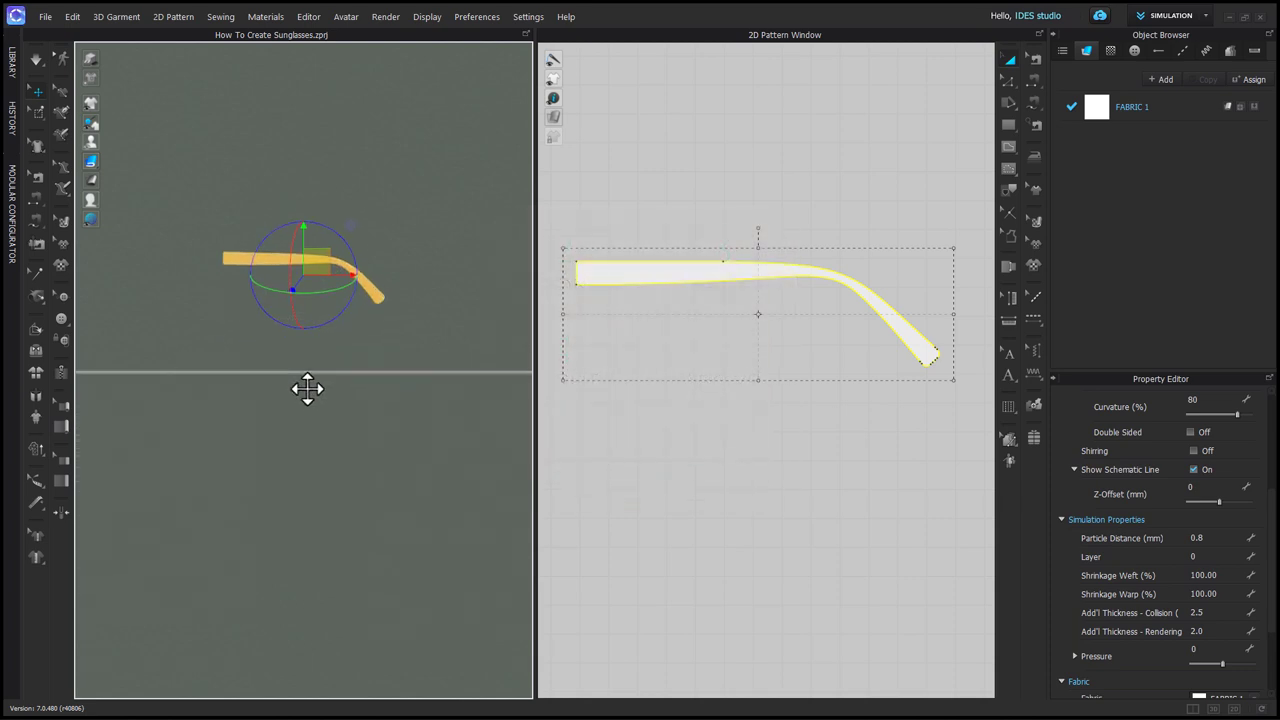
pyautogui.moveTo(288, 226); pyautogui.dragTo(306, 300)
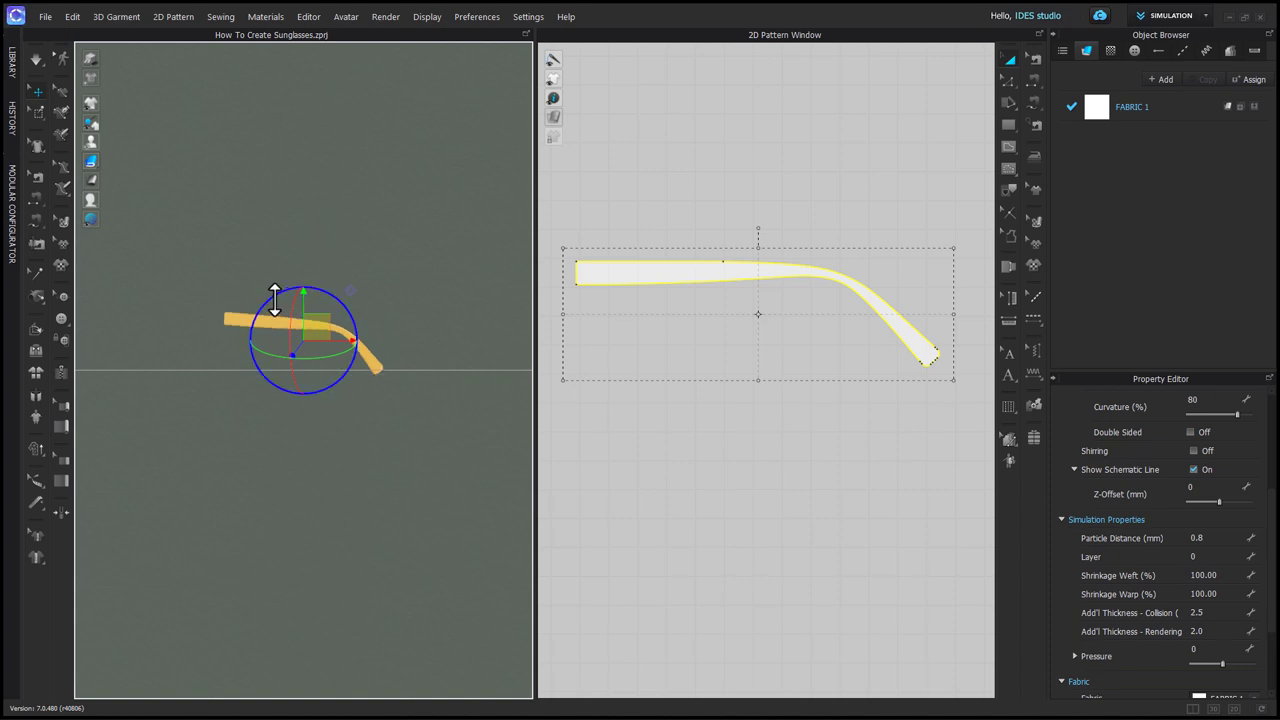
# Step: Rotate the temple in the 3D top view so its length runs front to back, and check its inward bend
pyautogui.scroll(3, 371, 437)
pyautogui.moveTo(371, 437); pyautogui.dragTo(383, 470, button='right')
pyautogui.click(383, 474)
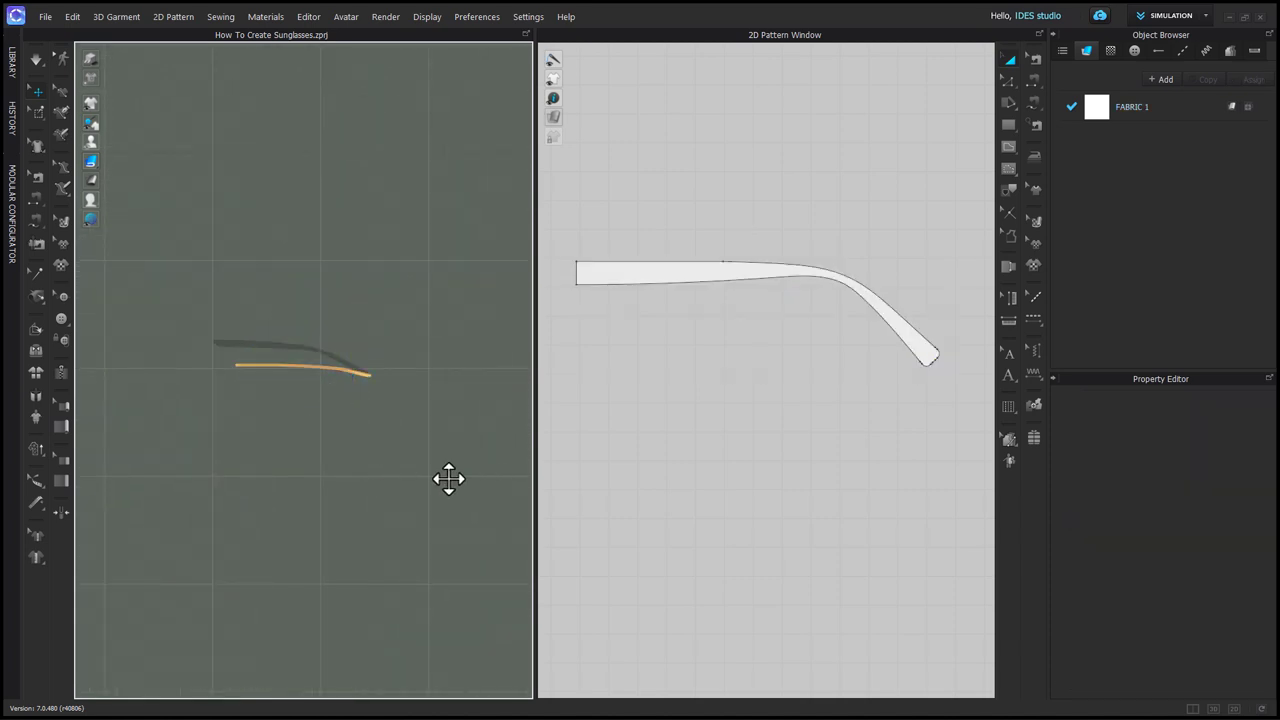
pyautogui.click(709, 274)
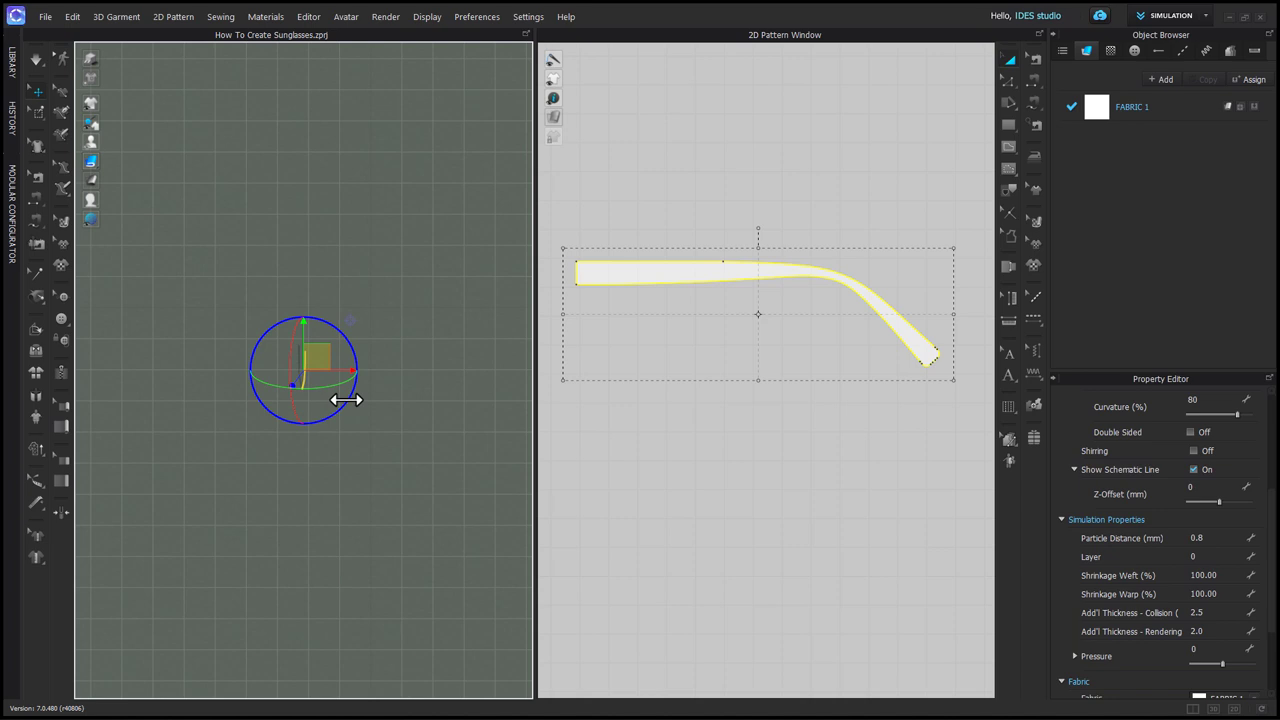
pyautogui.moveTo(347, 400); pyautogui.dragTo(344, 402, button='right')
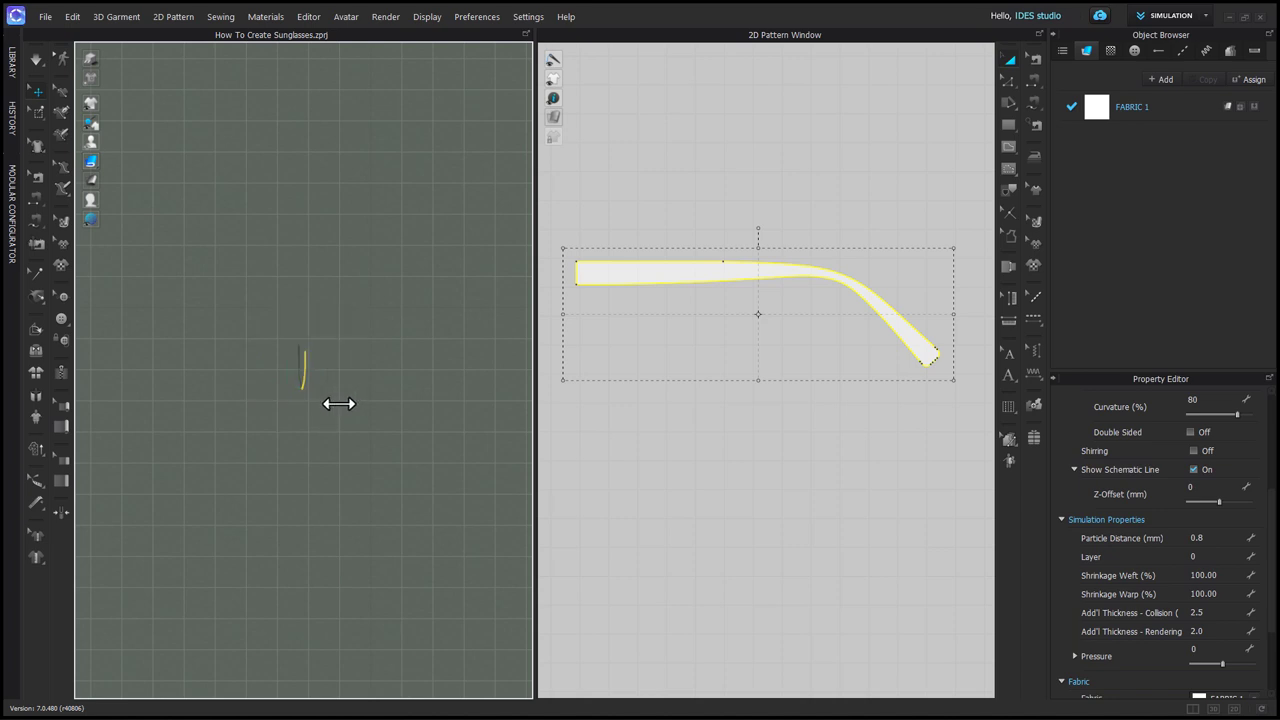
pyautogui.scroll(3, 337, 394)
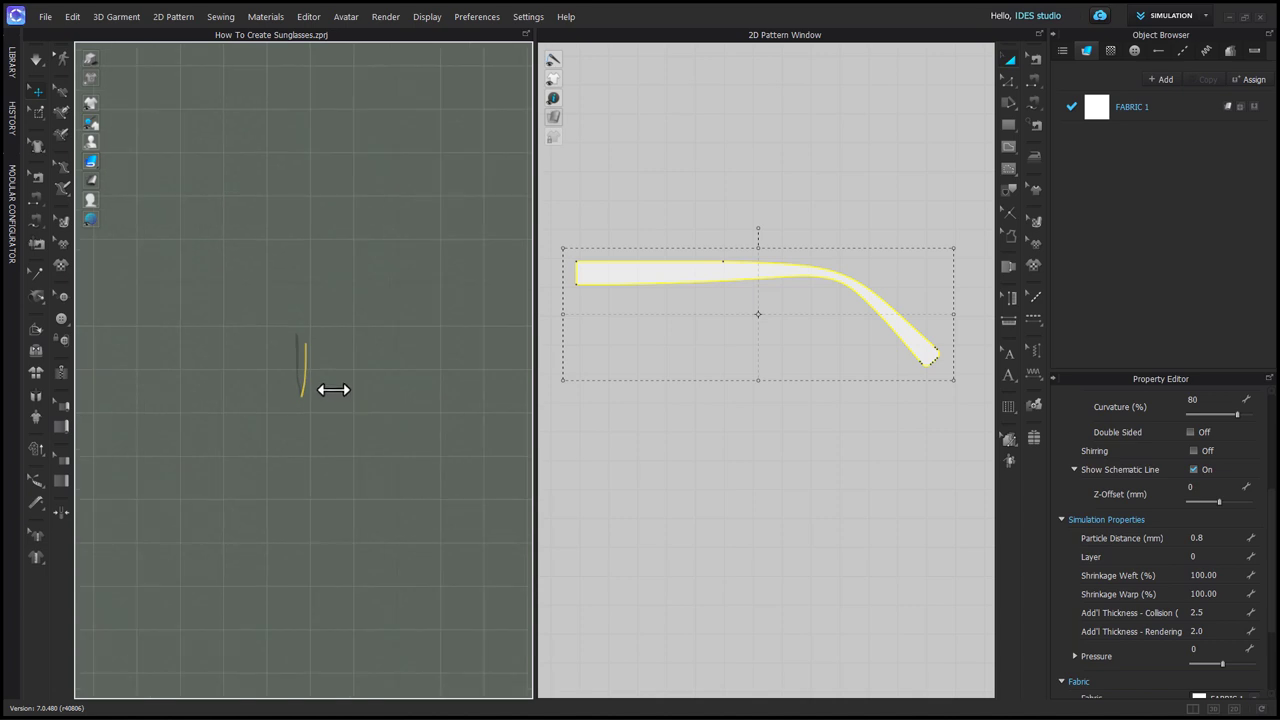
pyautogui.scroll(3, 336, 379)
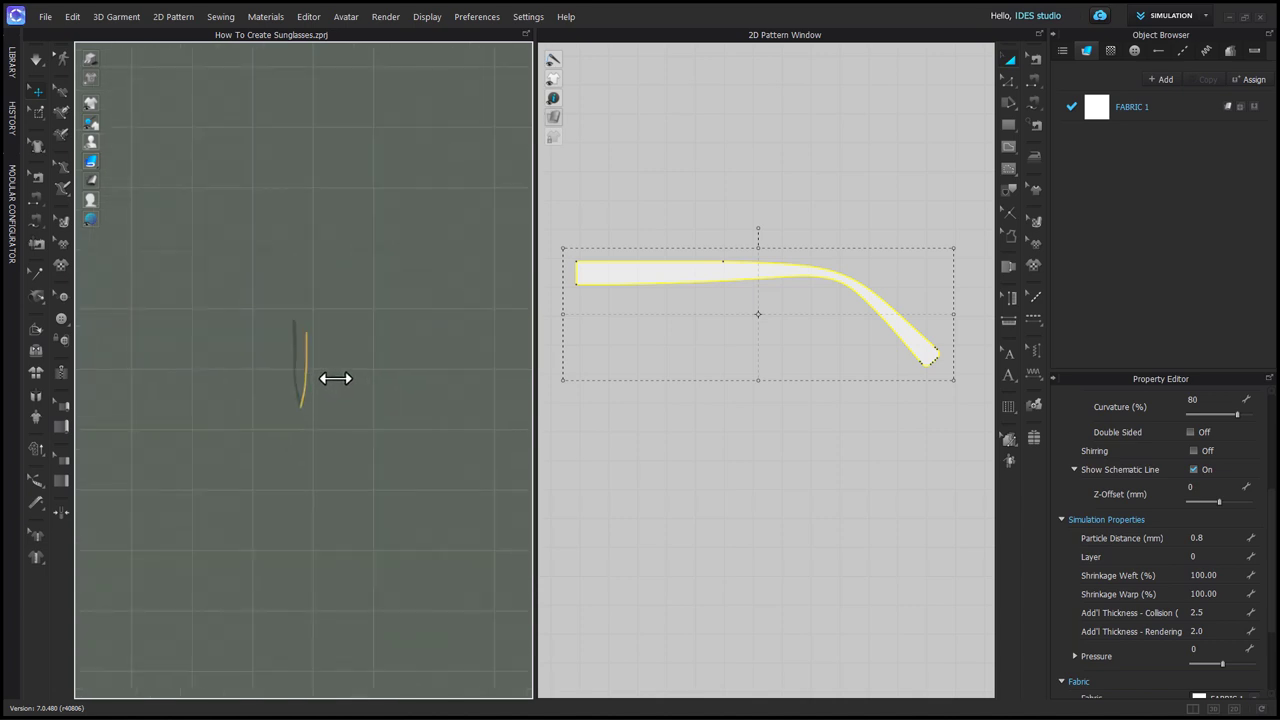
pyautogui.scroll(3, 336, 378)
pyautogui.scroll(2, 332, 376)
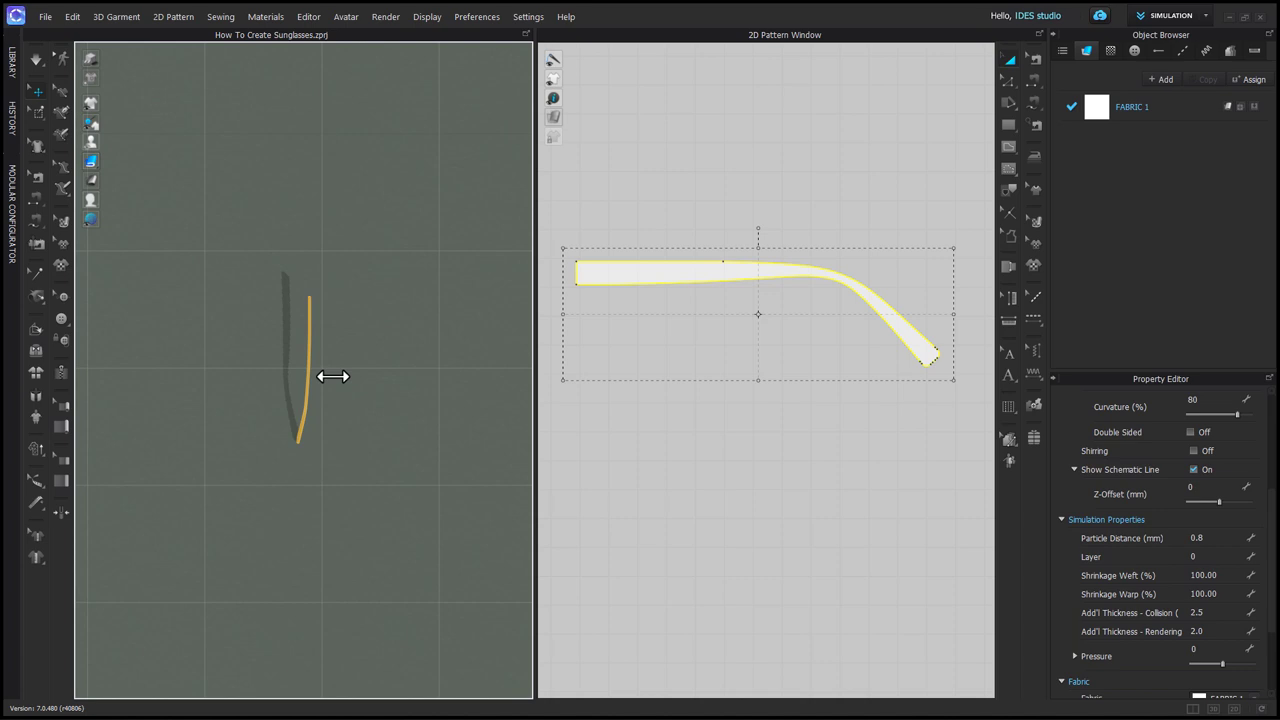
pyautogui.scroll(-2, 332, 376)
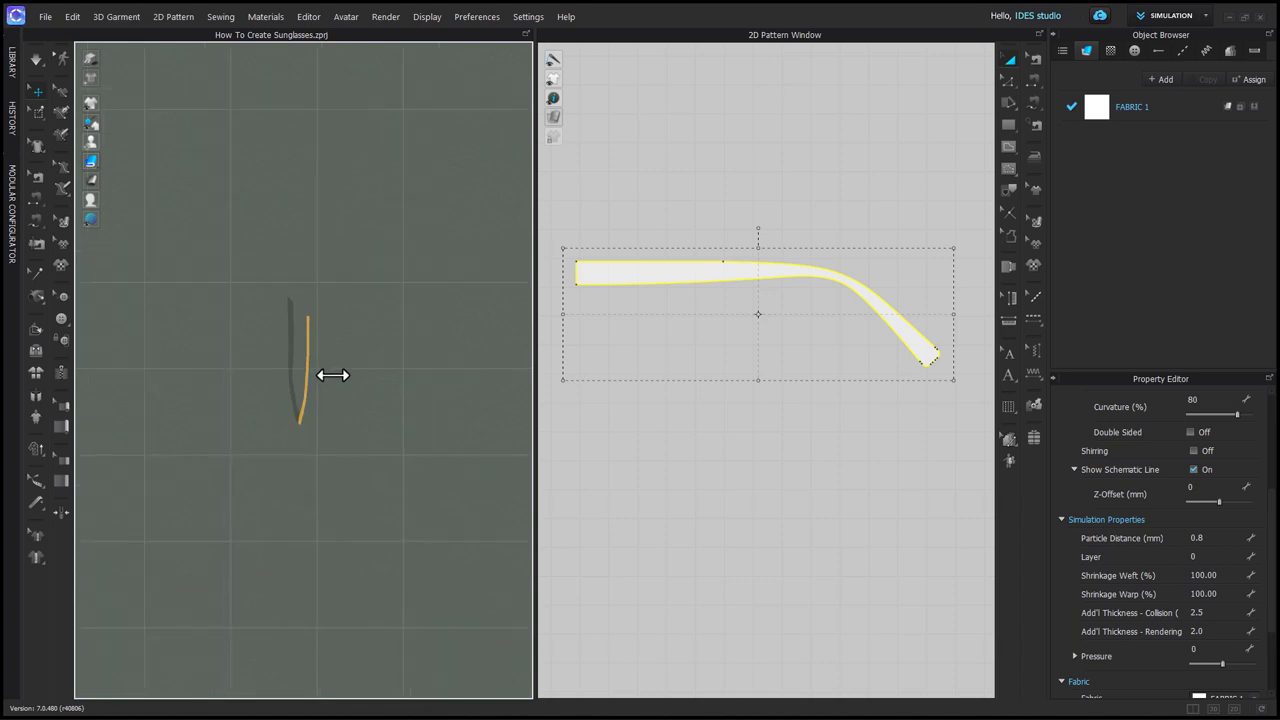
pyautogui.scroll(-1, 332, 375)
pyautogui.scroll(-1, 330, 372)
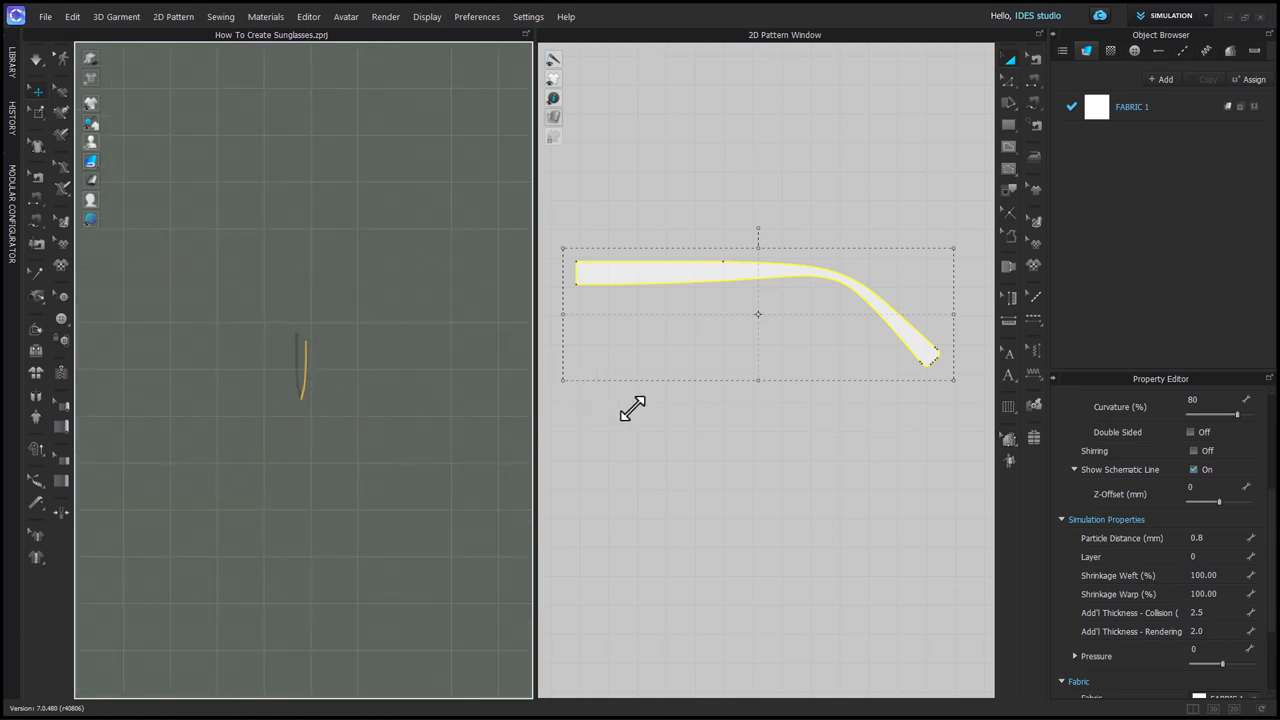
# Step: Copy the temple and paste a mirrored duplicate beside it in the 2D window at an interval of 4.000 in
pyautogui.scroll(-5, 713, 363)
pyautogui.press('super+c')
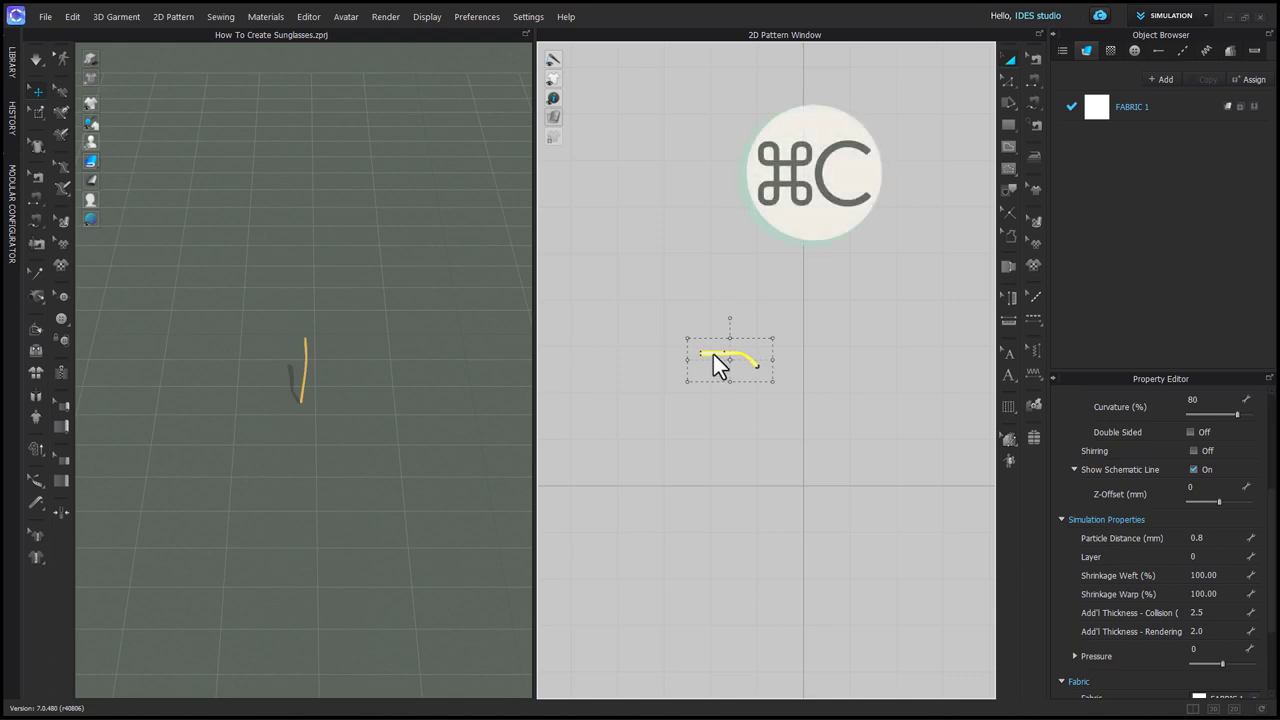
pyautogui.press('super+r')
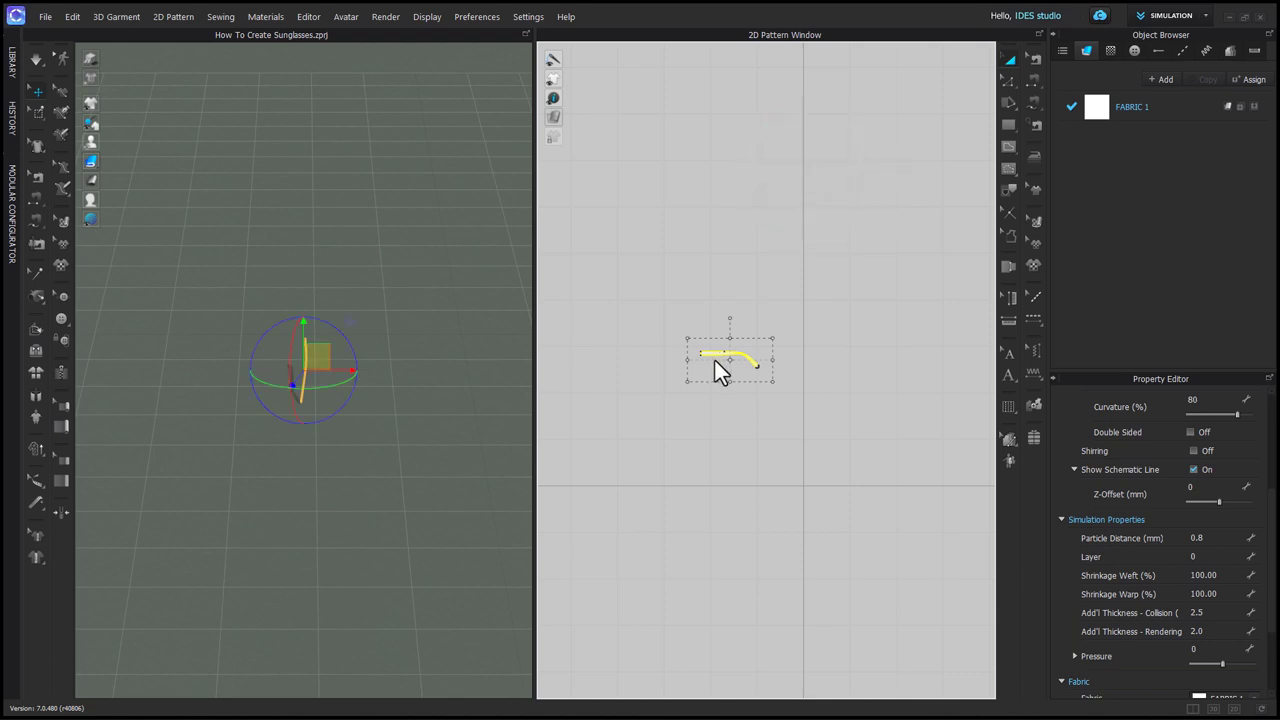
pyautogui.press('shift')
pyautogui.rightClick(652, 350)
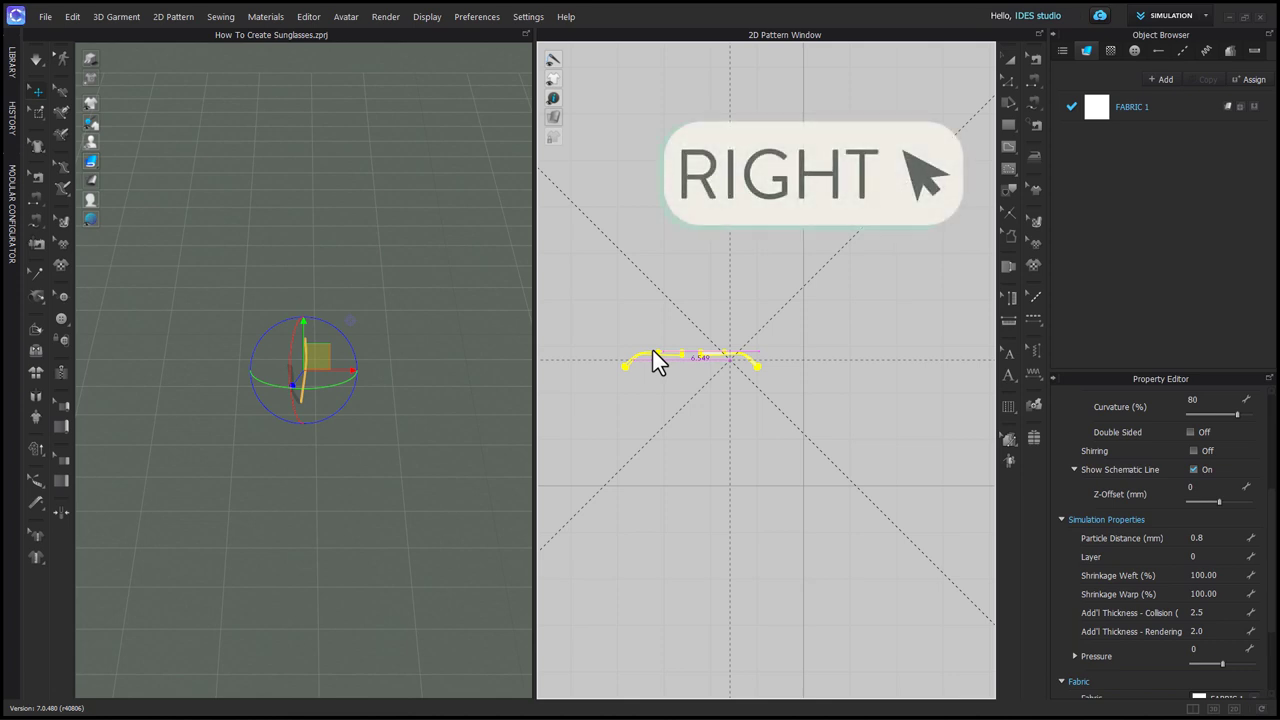
pyautogui.write('4.000')
pyautogui.press('Return')
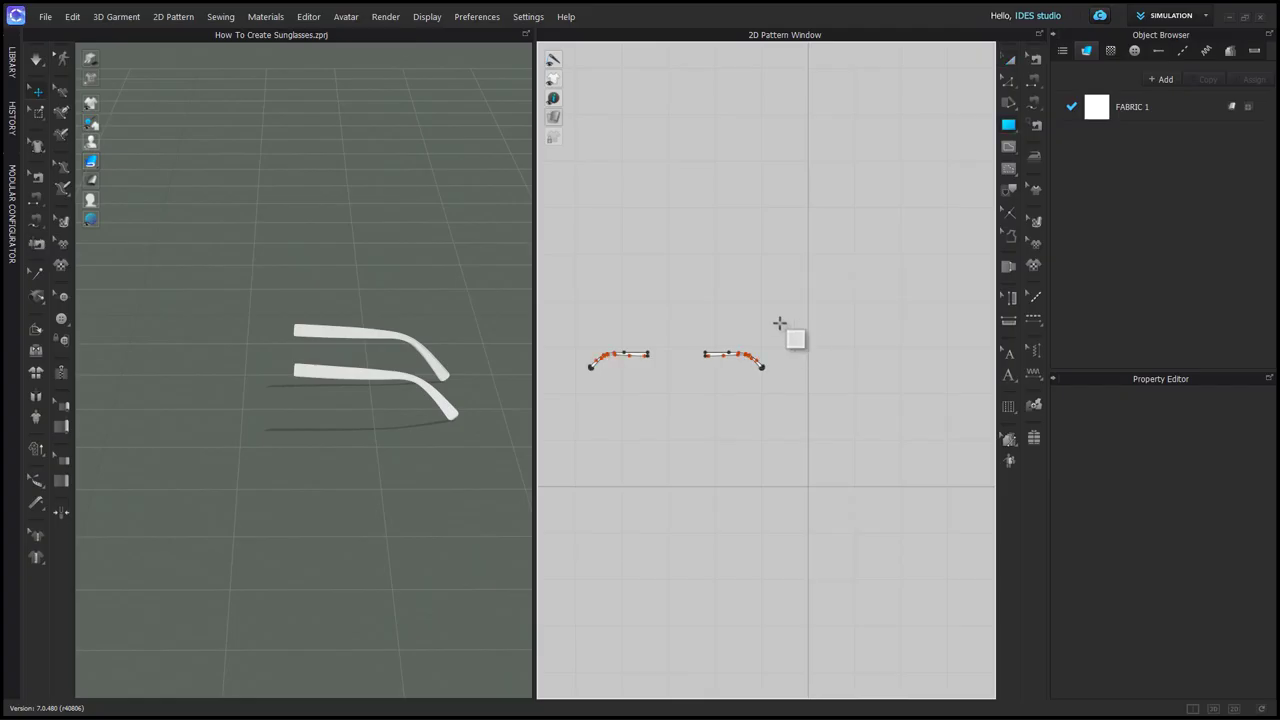
# Step: Create a rectangle pattern 2.625 in wide and 1.75 in high above the original temple pattern
pyautogui.click(764, 311)
pyautogui.write('2.65')
pyautogui.press('BackSpace')
pyautogui.write('25')
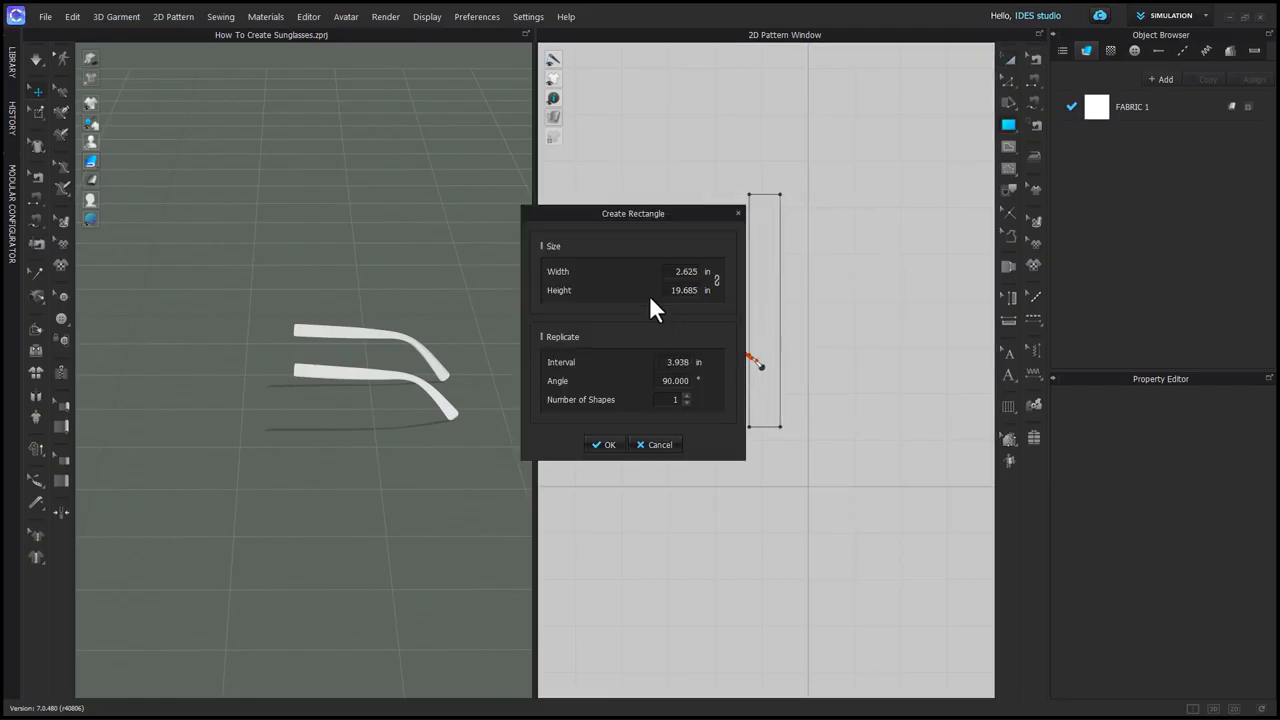
pyautogui.doubleClick(683, 295)
pyautogui.write('1.75')
pyautogui.press('Return')
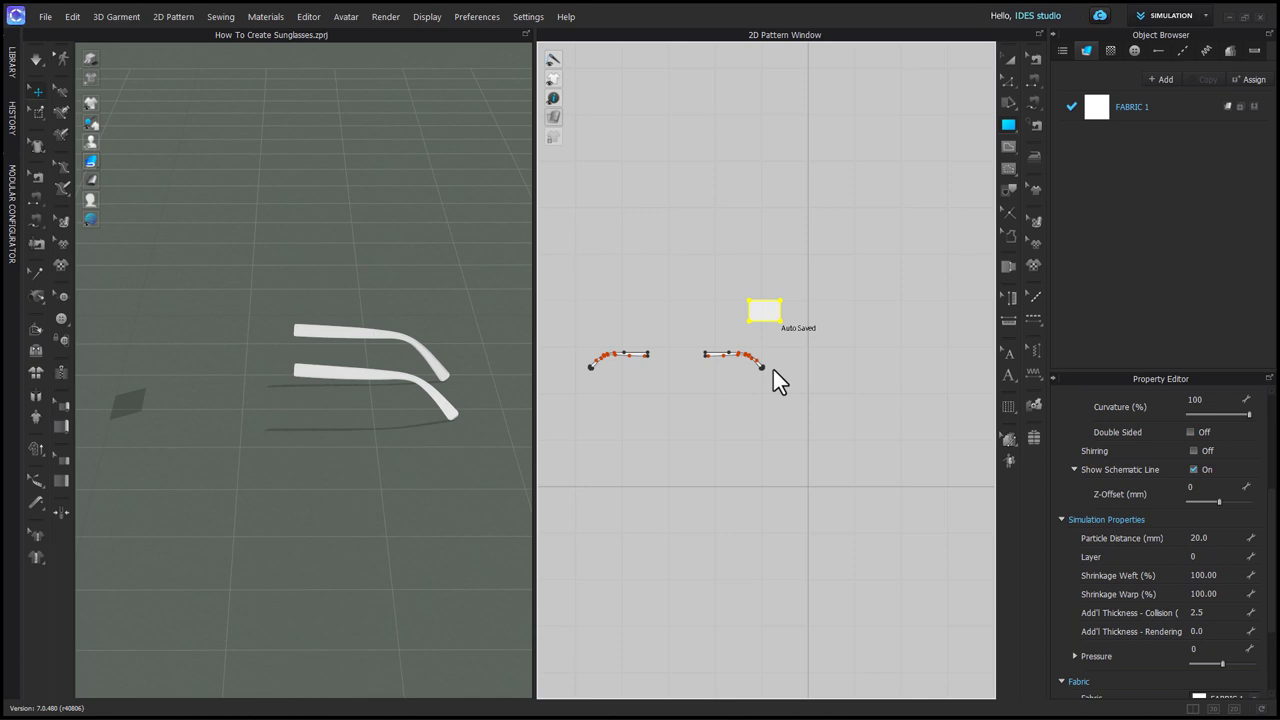
# Step: Draw the half-frame outline as internal lines on the rectangle, with a wavy upper edge and a rounded lens bottom
pyautogui.scroll(5, 768, 315)
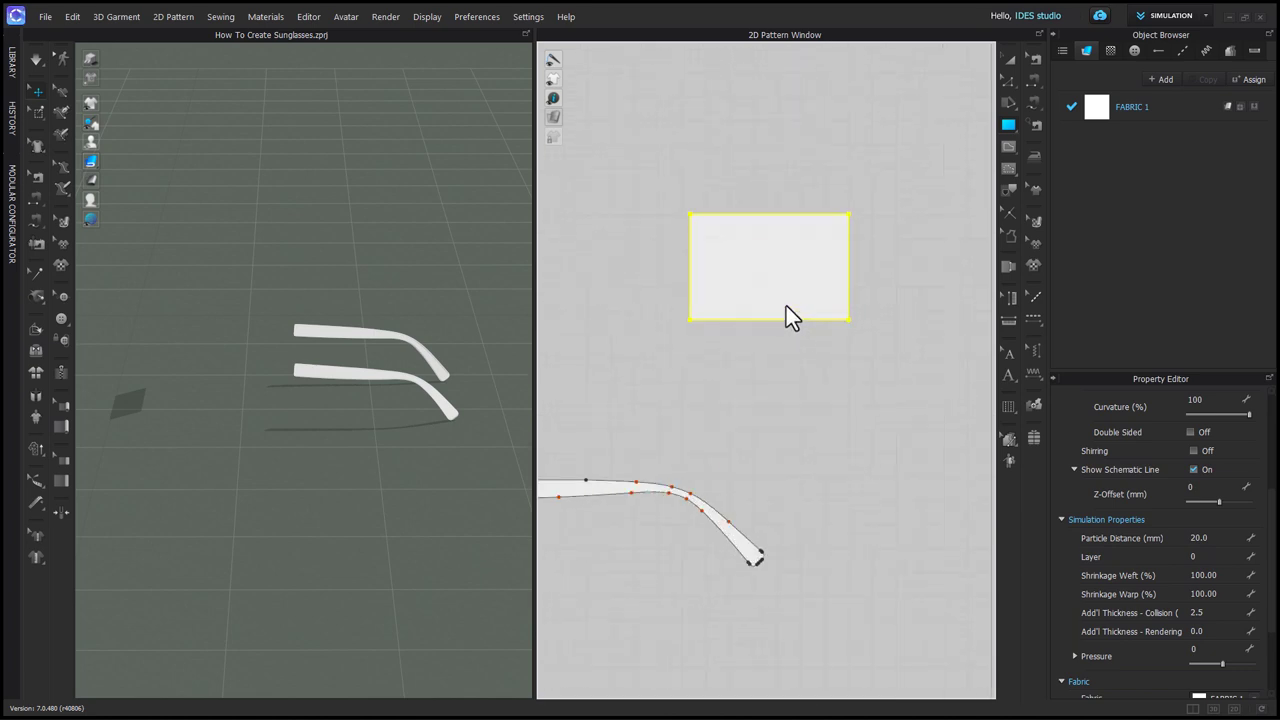
pyautogui.moveTo(786, 307); pyautogui.dragTo(786, 447, button='middle')
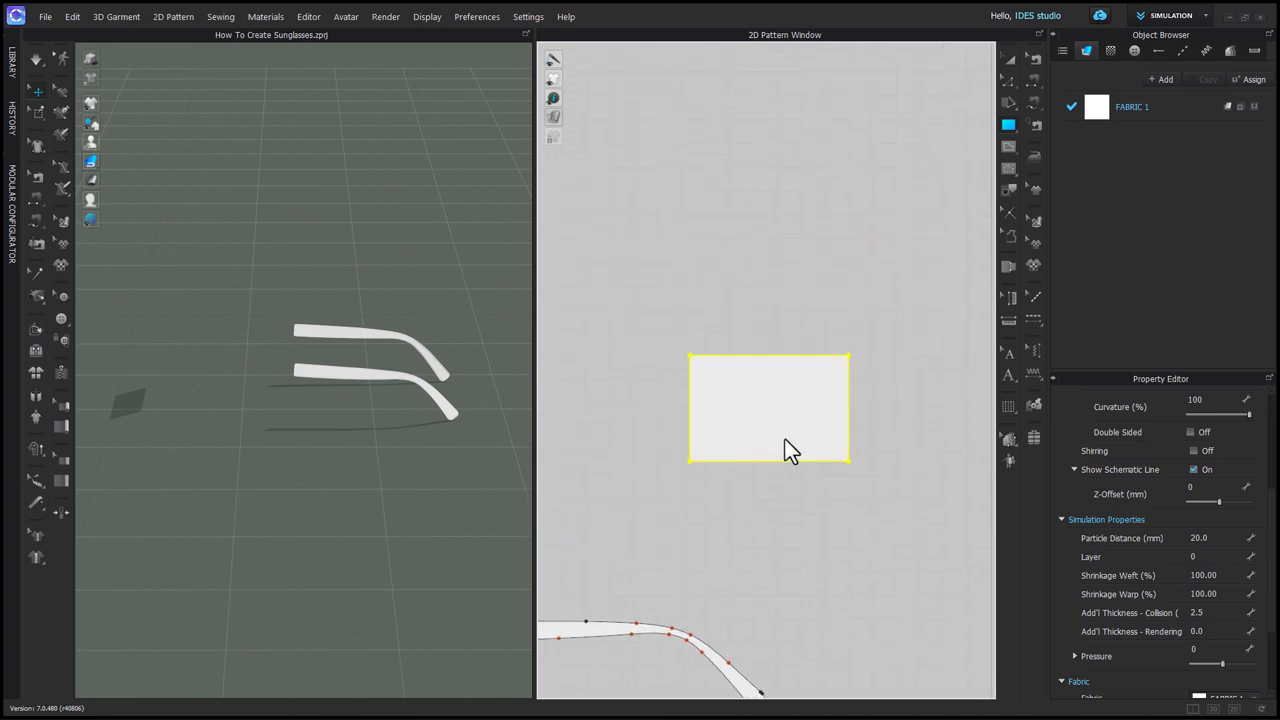
pyautogui.press('g')
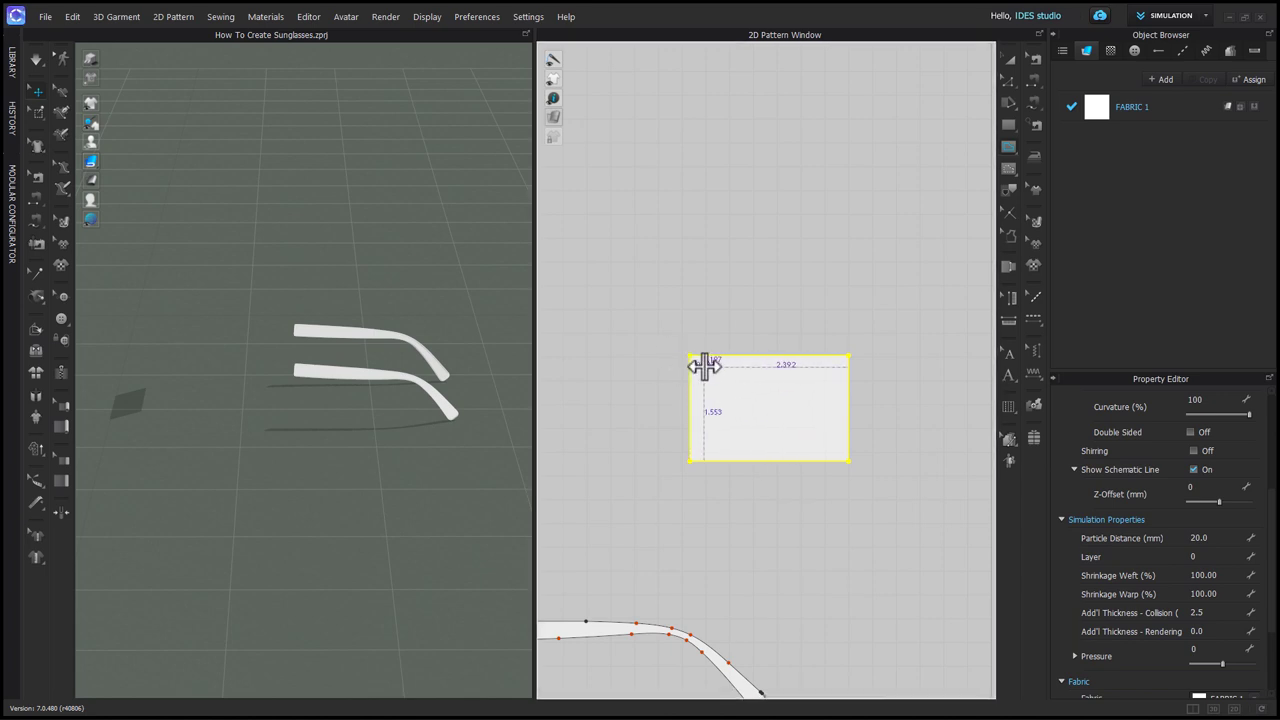
pyautogui.click(703, 366)
pyautogui.click(713, 374)
pyautogui.click(772, 357)
pyautogui.click(797, 357)
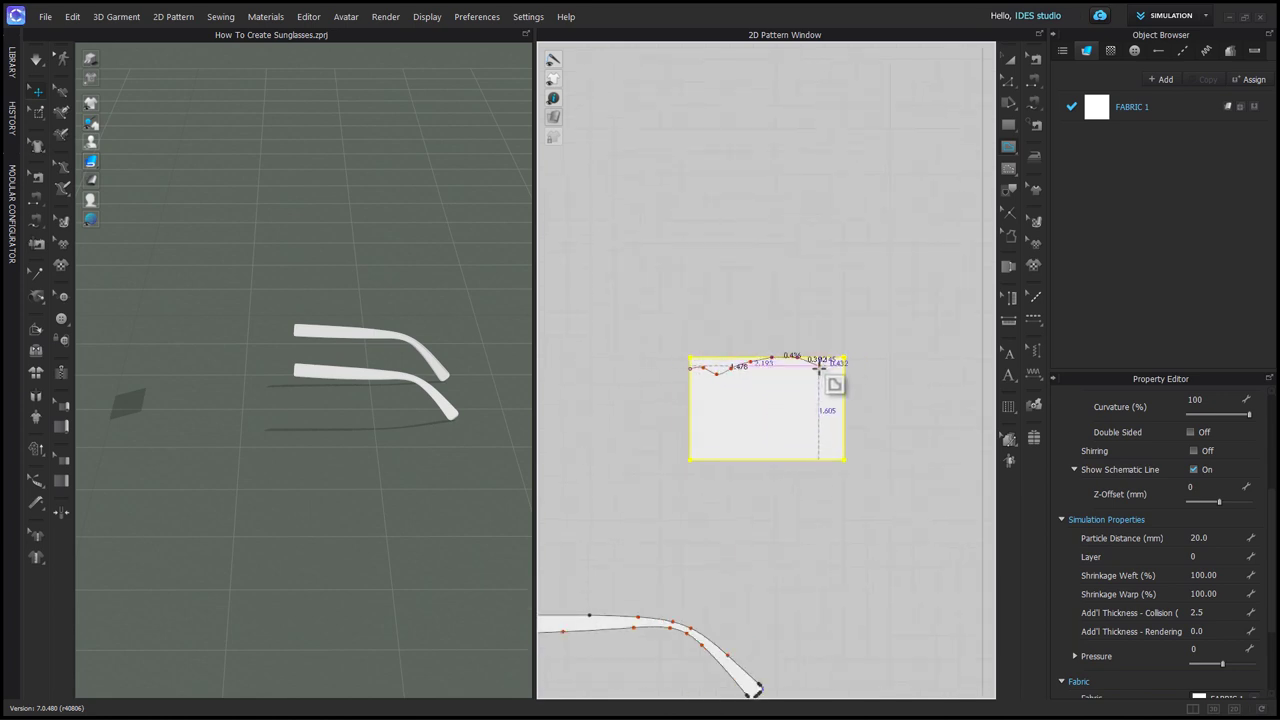
pyautogui.click(844, 422)
pyautogui.click(783, 460)
# Step: Refine the curve points of the upper outline along the bridge and towards the outer hinge edge
pyautogui.press('z')
pyautogui.click(866, 374)
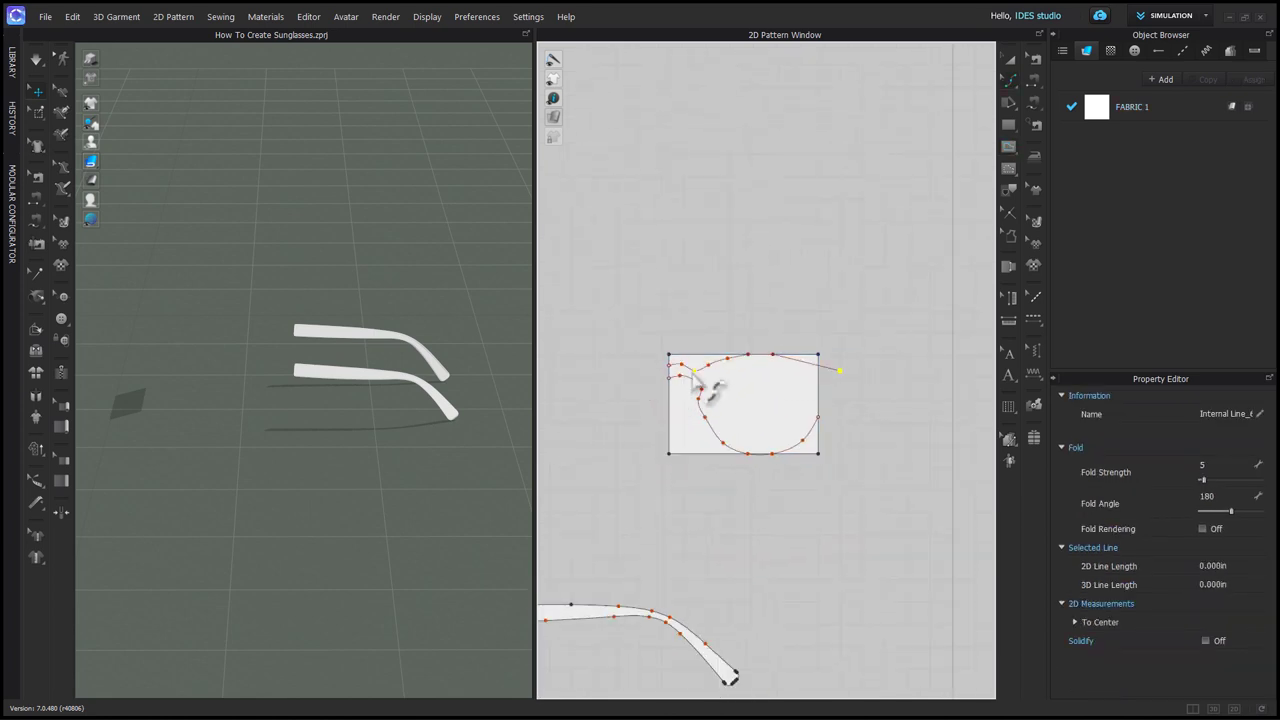
pyautogui.scroll(5, 680, 370)
pyautogui.scroll(-5, 656, 416)
pyautogui.press('z')
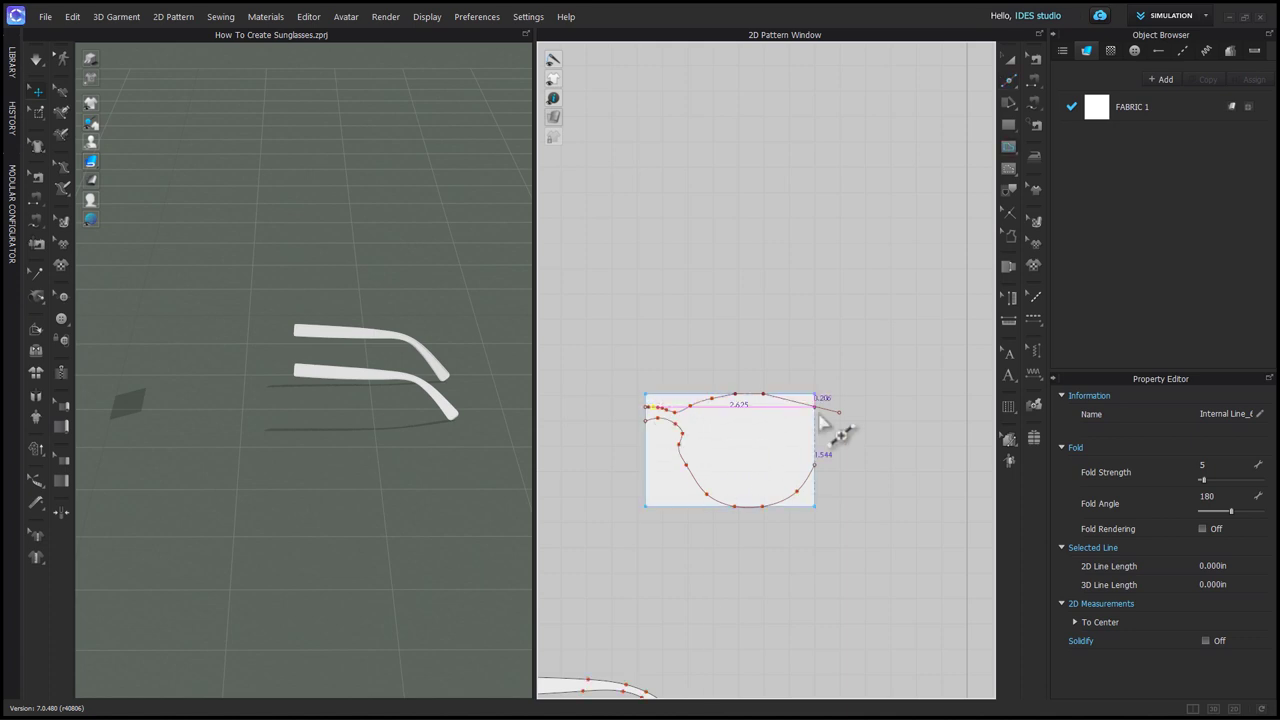
pyautogui.scroll(4, 650, 438)
pyautogui.scroll(-5, 732, 560)
pyautogui.scroll(5, 814, 590)
pyautogui.scroll(-3, 720, 495)
# Step: Paste a copy of the outlined rectangle pattern into the 2D window
pyautogui.press('a')
pyautogui.click(706, 500)
pyautogui.hotkey('ctrl', 'v')
pyautogui.click(819, 657)
pyautogui.scroll(3, 780, 494)
# Step: Trace a curved internal line along the underside of the bridge and around the nose area
pyautogui.press('g')
pyautogui.scroll(5, 585, 390)
pyautogui.click(600, 407)
pyautogui.click(655, 407)
pyautogui.keyDown('ctrl'); pyautogui.click(686, 409); pyautogui.keyUp('ctrl')
pyautogui.keyDown('ctrl'); pyautogui.click(718, 412); pyautogui.keyUp('ctrl')
pyautogui.keyDown('ctrl'); pyautogui.click(755, 423); pyautogui.keyUp('ctrl')
pyautogui.keyDown('ctrl'); pyautogui.click(782, 436); pyautogui.keyUp('ctrl')
pyautogui.keyDown('ctrl'); pyautogui.click(803, 461); pyautogui.keyUp('ctrl')
pyautogui.keyDown('ctrl'); pyautogui.click(803, 495); pyautogui.keyUp('ctrl')
pyautogui.keyDown('ctrl'); pyautogui.click(789, 515); pyautogui.keyUp('ctrl')
pyautogui.click(780, 523)
pyautogui.scroll(-4, 780, 560)
# Step: Continue the internal line around the rounded lens bottom and finish it at the rectangle's outer edge
pyautogui.keyDown('ctrl'); pyautogui.click(634, 391); pyautogui.keyUp('ctrl')
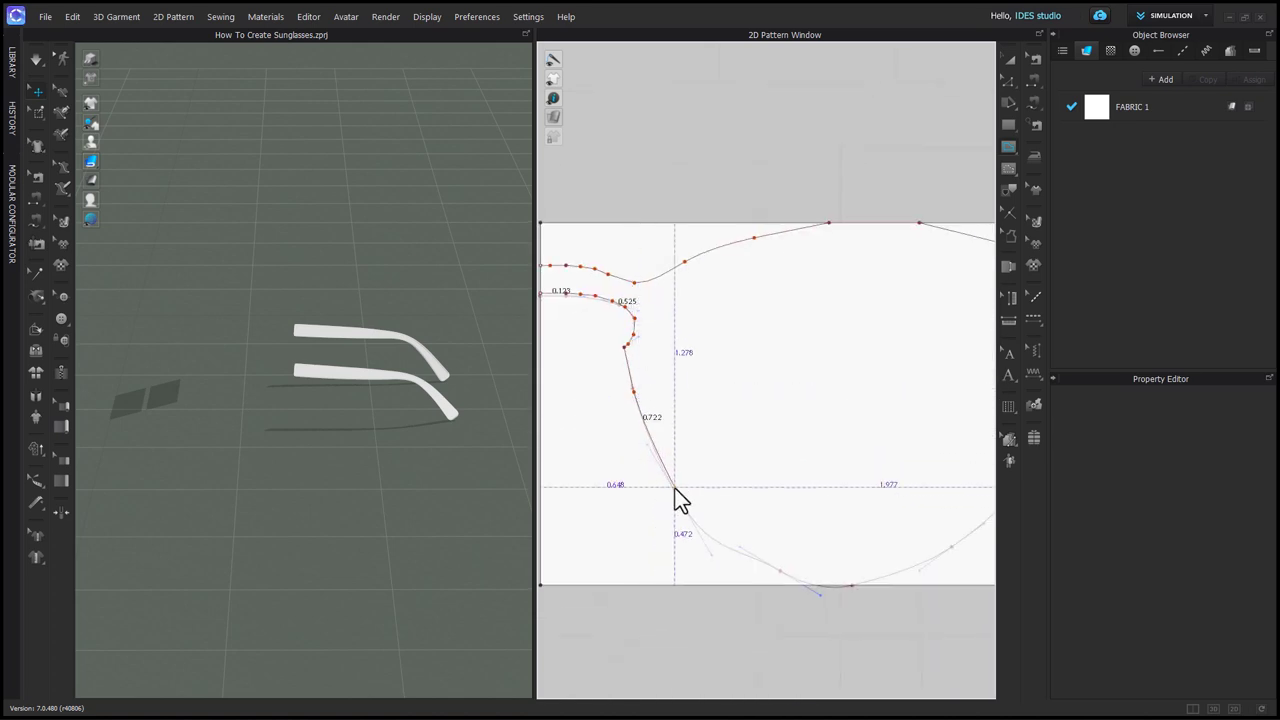
pyautogui.keyDown('ctrl'); pyautogui.click(675, 490); pyautogui.keyUp('ctrl')
pyautogui.keyDown('ctrl'); pyautogui.click(753, 567); pyautogui.keyUp('ctrl')
pyautogui.keyDown('ctrl'); pyautogui.click(830, 586); pyautogui.keyUp('ctrl')
pyautogui.scroll(5, 839, 448)
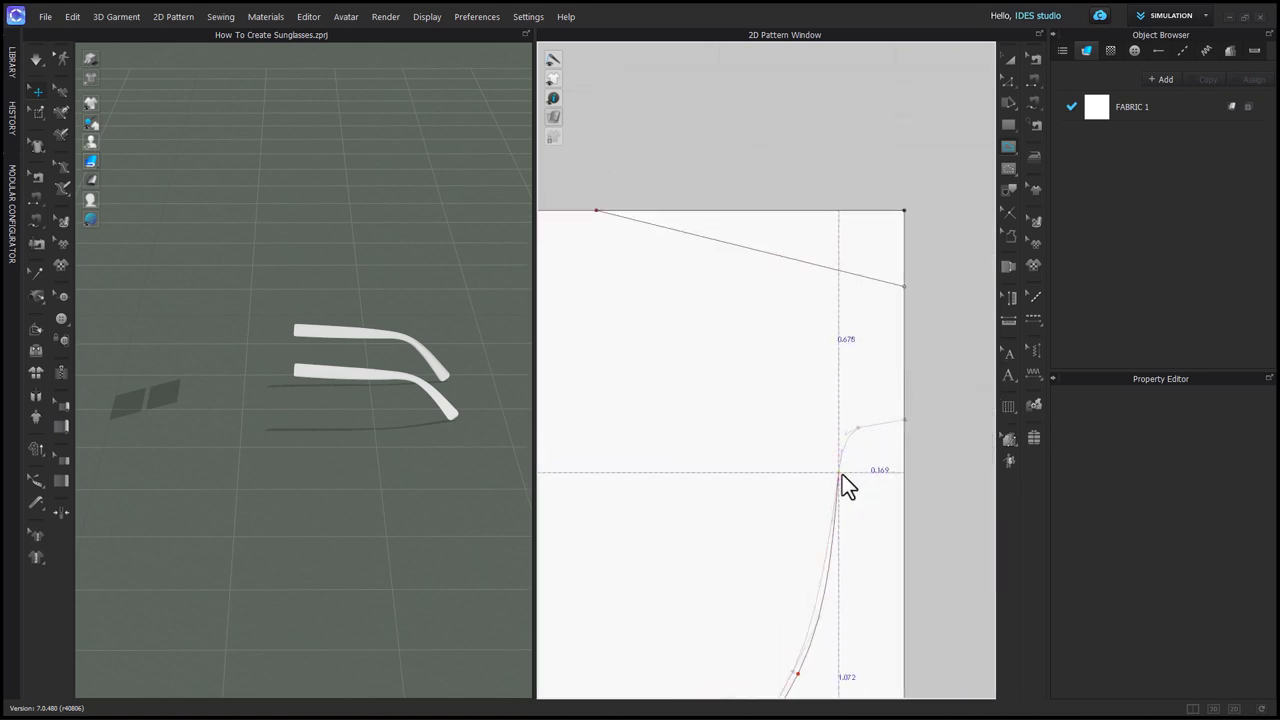
pyautogui.keyDown('ctrl'); pyautogui.click(836, 540); pyautogui.keyUp('ctrl')
pyautogui.click(840, 468)
pyautogui.doubleClick(901, 454)
# Step: Round the sharp corner of the lower outline near the outer hinge end
pyautogui.click(1009, 81)
pyautogui.click(1060, 149)
pyautogui.click(840, 470)
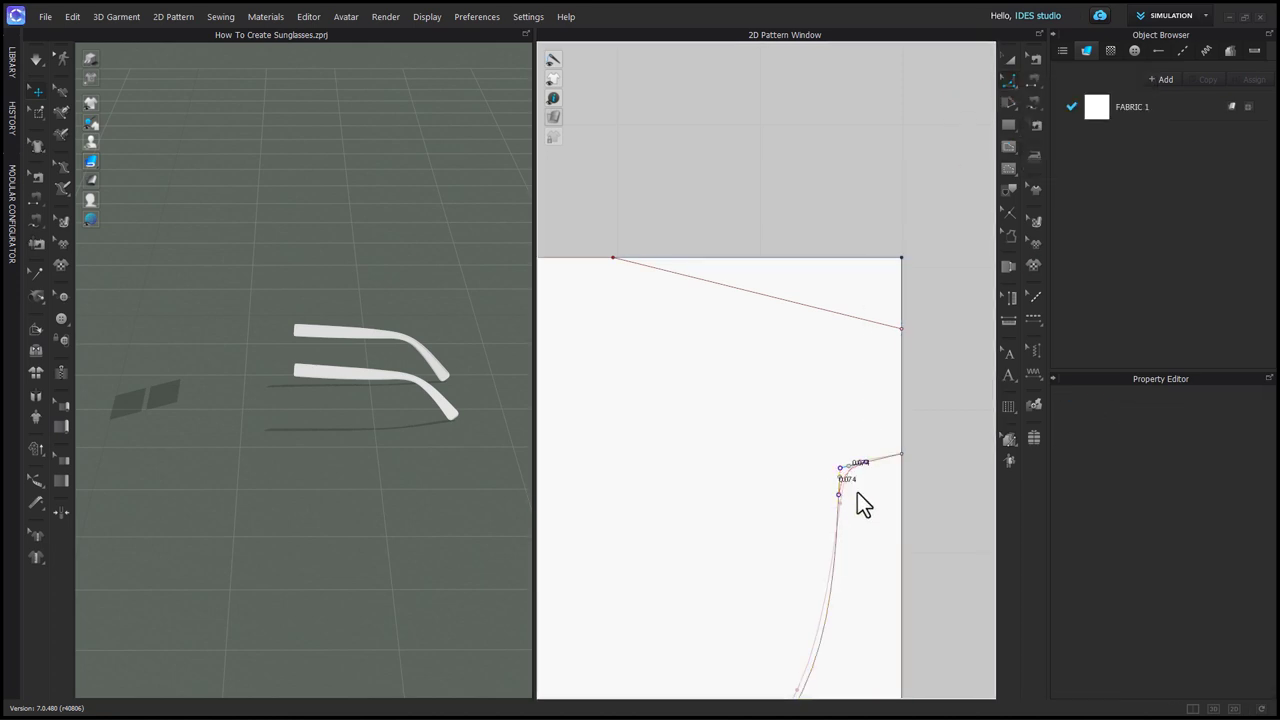
pyautogui.scroll(-3, 861, 497)
pyautogui.scroll(3, 862, 524)
pyautogui.press('z')
pyautogui.click(878, 451)
pyautogui.scroll(-5, 886, 511)
pyautogui.click(789, 653)
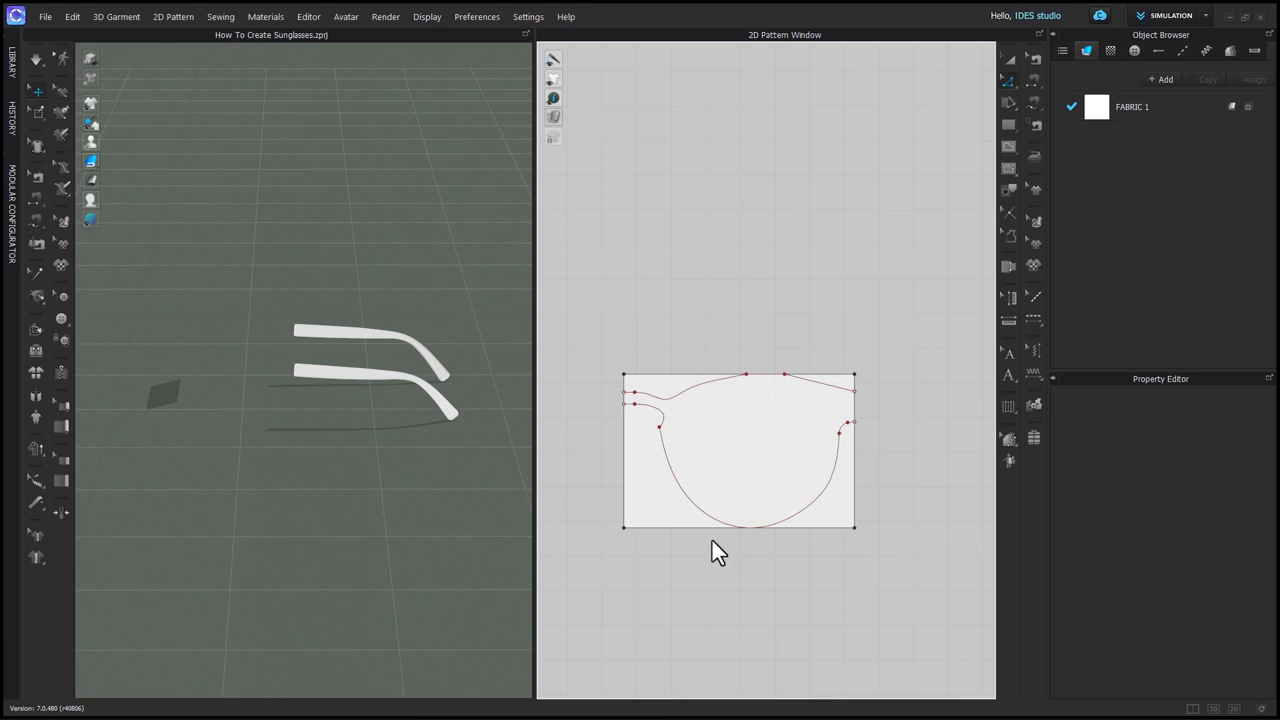
# Step: Enlarge the rectangle beyond the outline by moving its bottom edge down and its top edge up about 0.063 in
pyautogui.moveTo(710, 530); pyautogui.dragTo(711, 563)
pyautogui.click(759, 622)
pyautogui.scroll(3, 740, 430)
pyautogui.scroll(-3, 745, 435)
pyautogui.click(722, 381)
pyautogui.moveTo(722, 381); pyautogui.dragTo(723, 377)
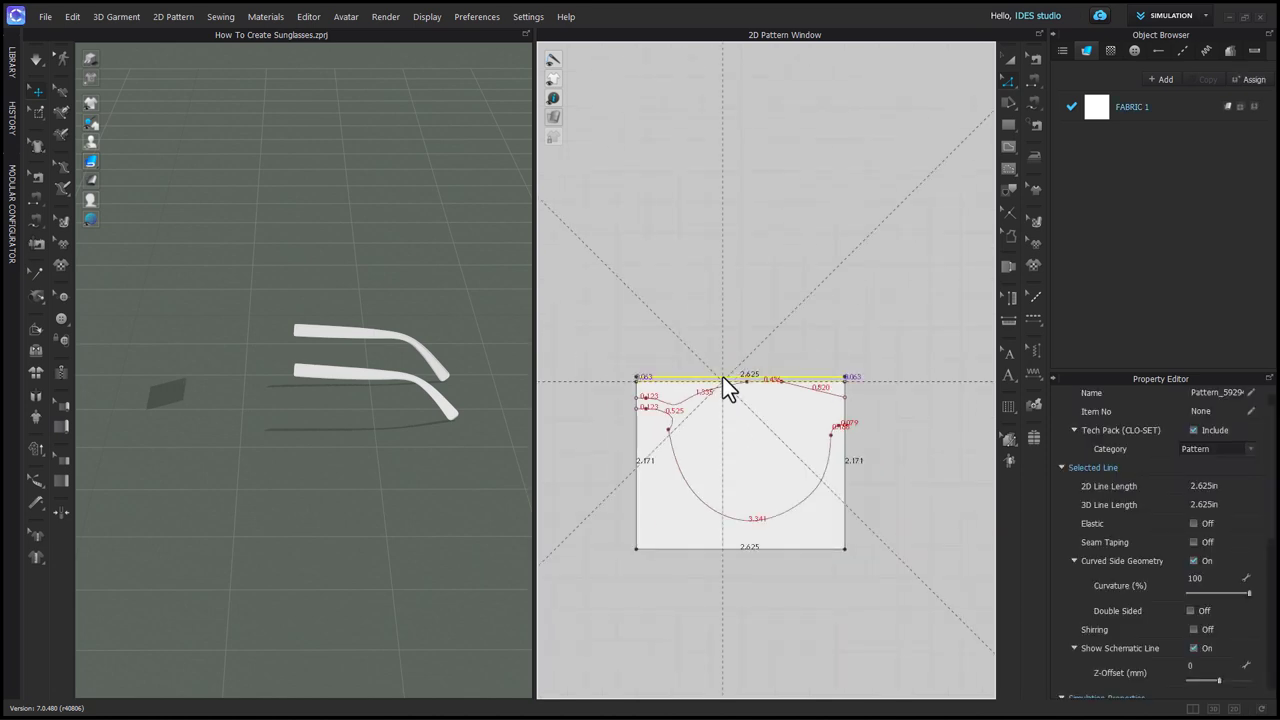
pyautogui.click(887, 504)
# Step: Cut the rectangle along both internal lines and delete the surplus pieces around the half-frame shape
pyautogui.scroll(3, 799, 466)
pyautogui.scroll(-3, 717, 440)
pyautogui.click(638, 429)
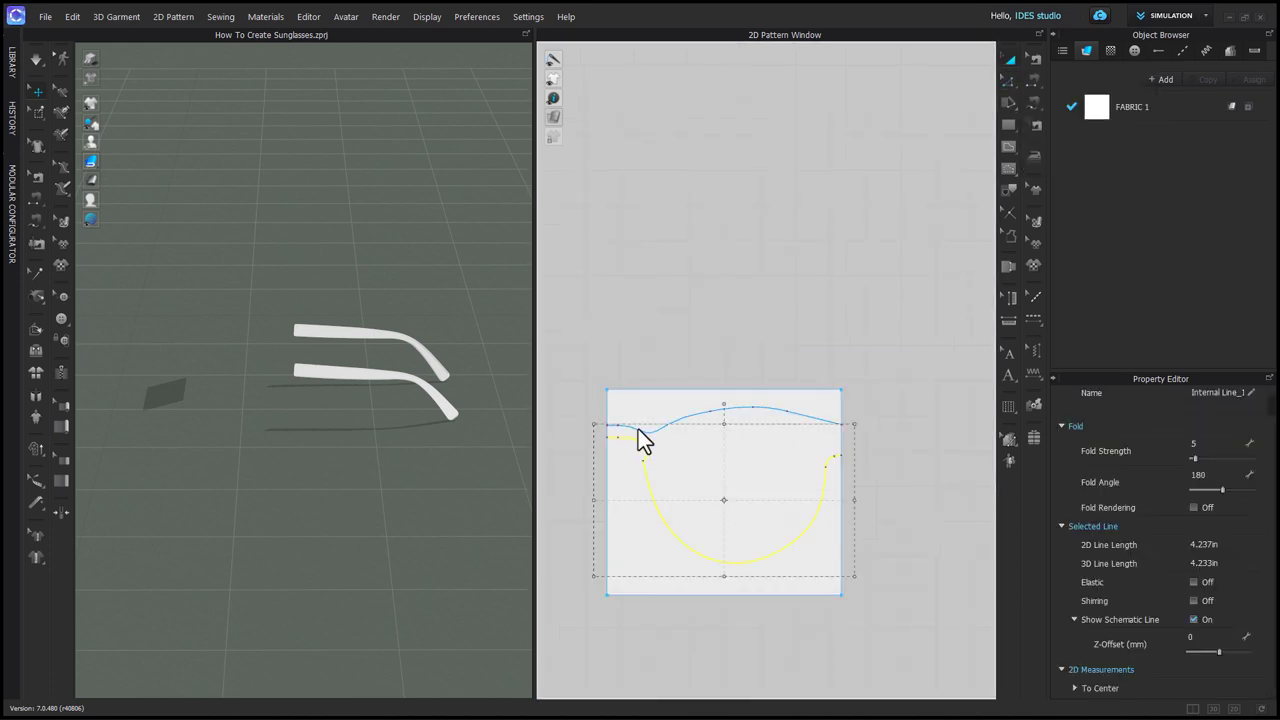
pyautogui.rightClick(638, 429)
pyautogui.click(662, 245)
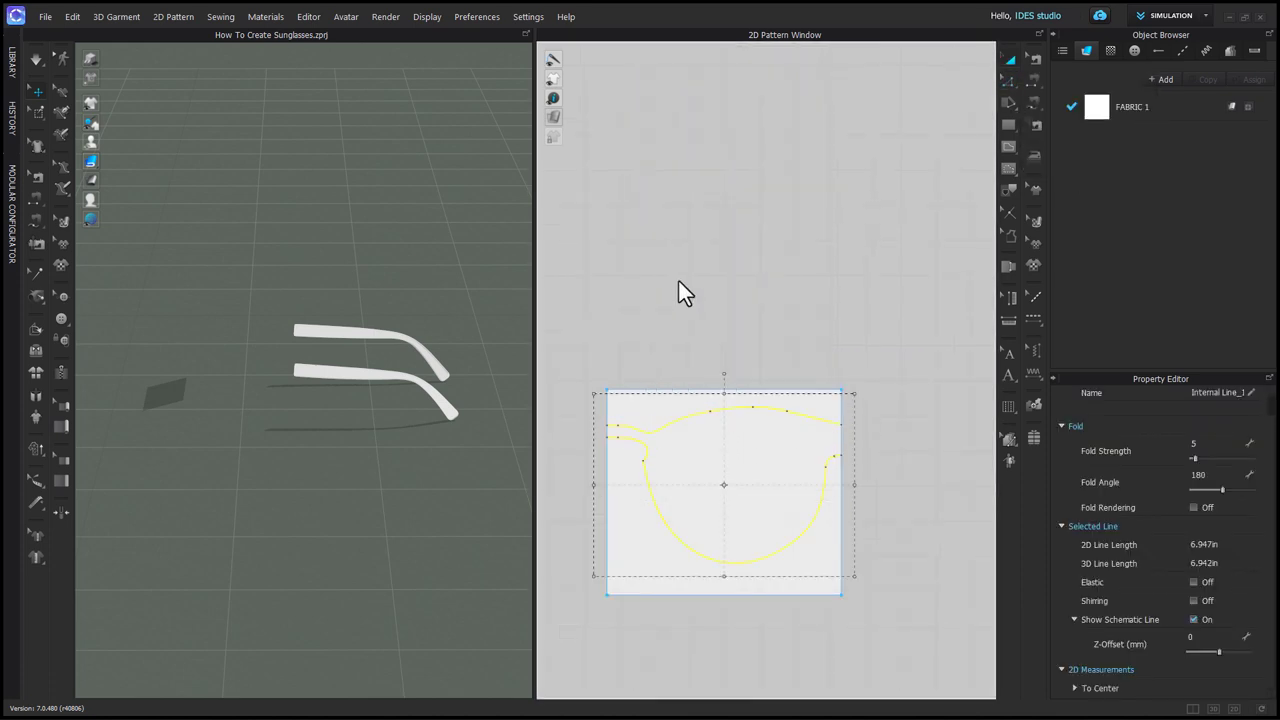
pyautogui.click(634, 486)
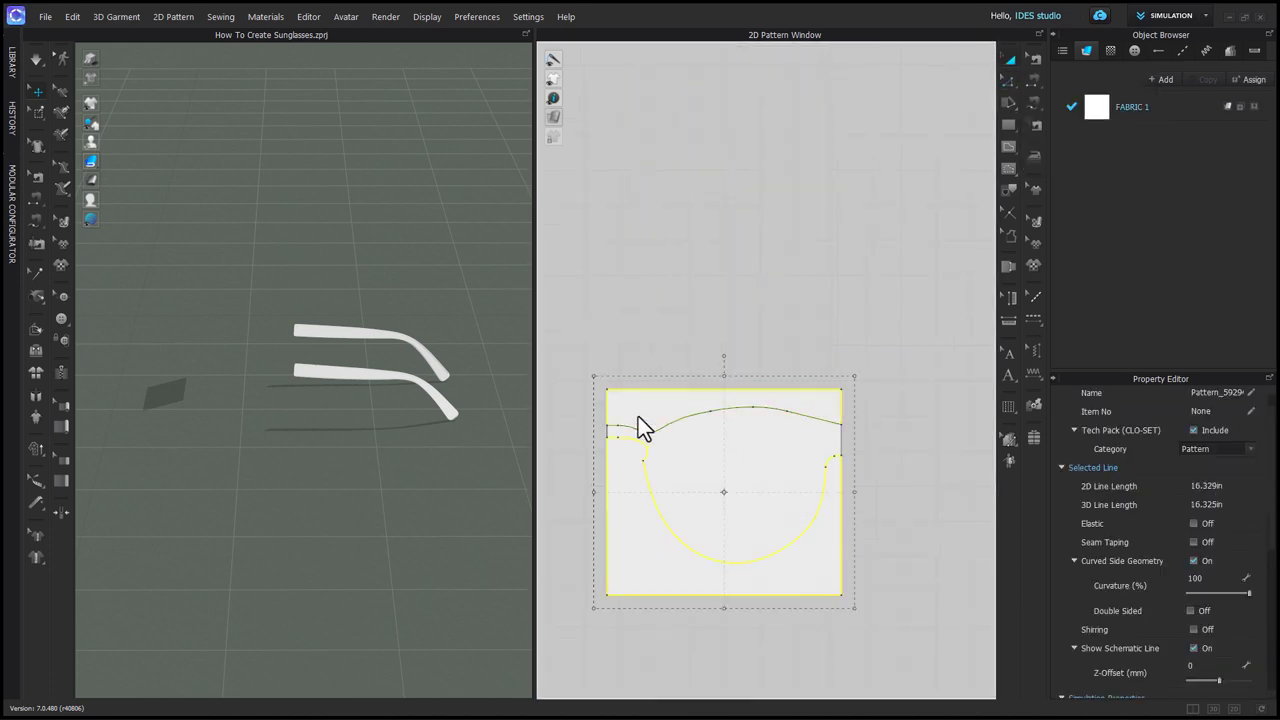
pyautogui.press('Delete')
# Step: Cut off the outermost end of the bridge along an internal line drawn across it
pyautogui.scroll(4, 611, 463)
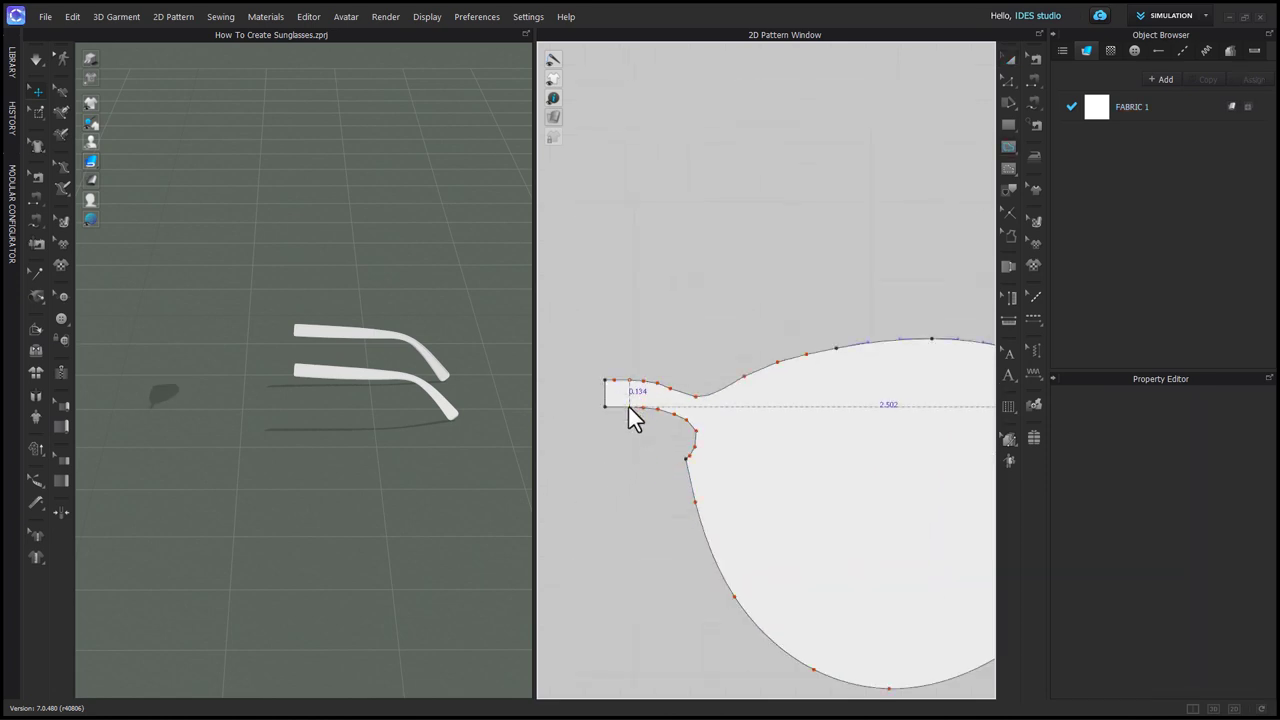
pyautogui.click(628, 407)
pyautogui.rightClick(628, 398)
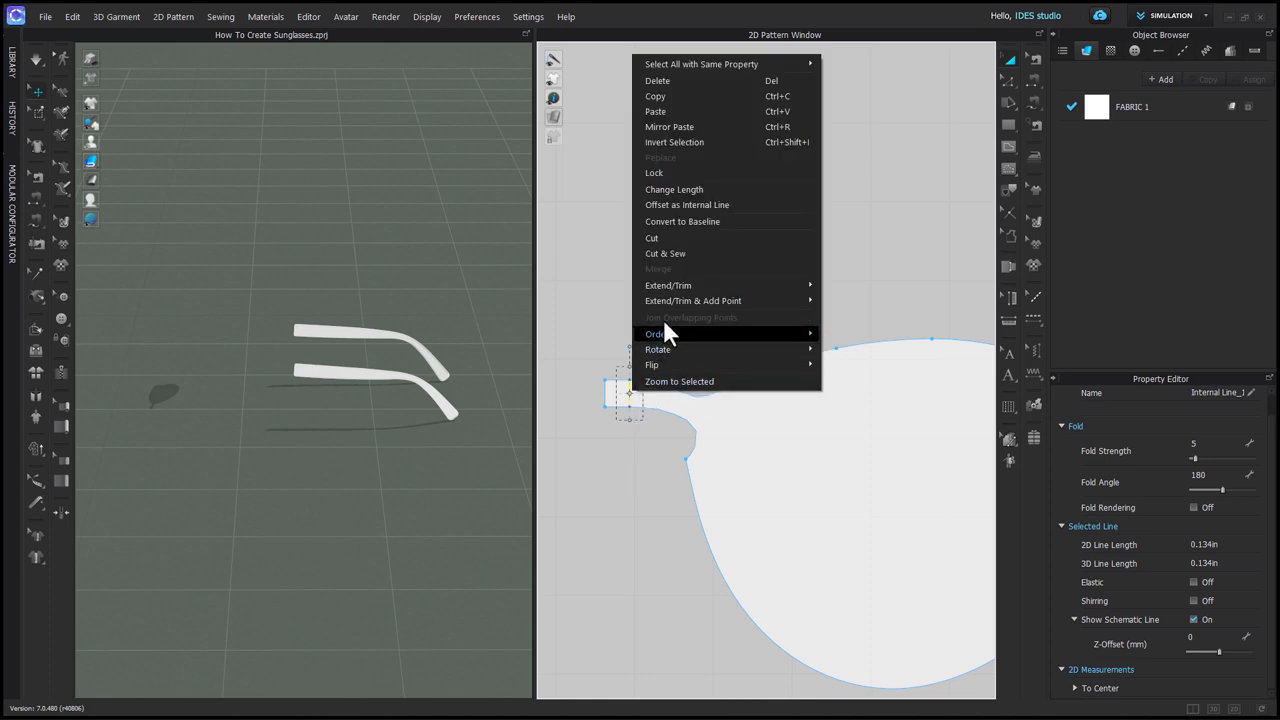
pyautogui.click(669, 236)
pyautogui.click(611, 405)
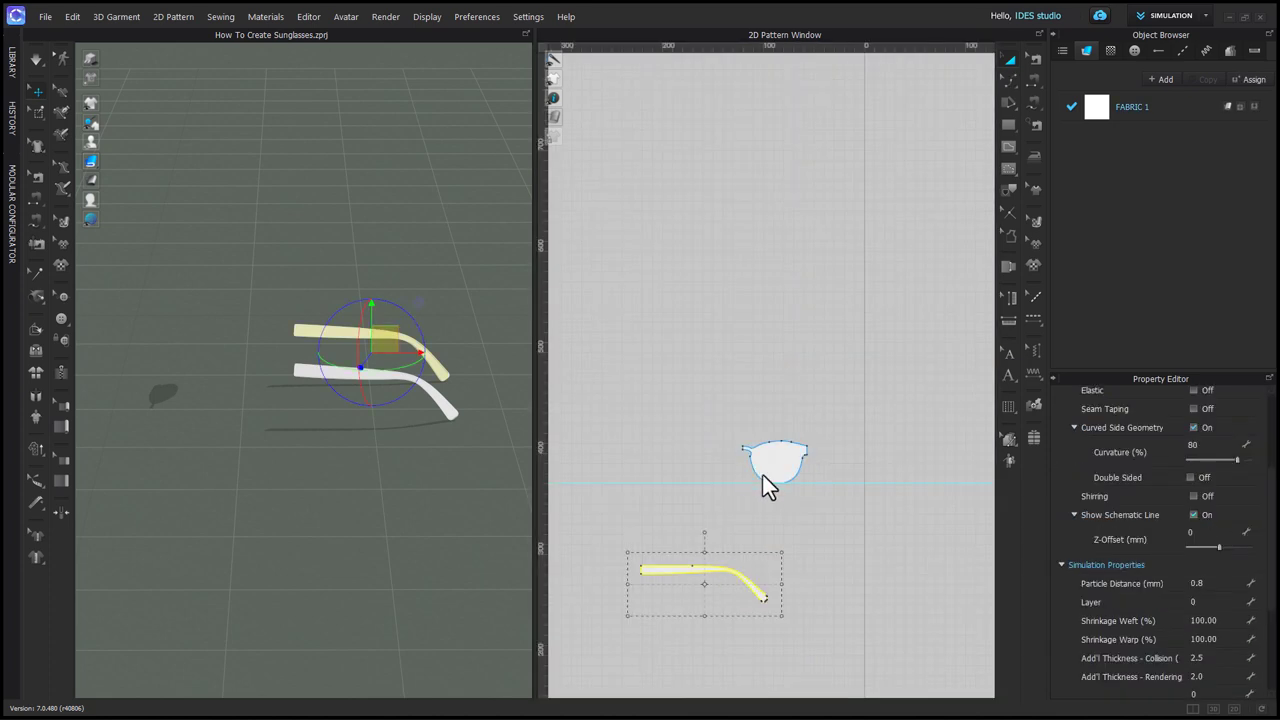
# Step: Set the half-frame's particle distance to 0.8 mm, additional rendering thickness to 2.0 mm and side curvature to 80
pyautogui.click(763, 475)
pyautogui.scroll(-2, 1165, 573)
pyautogui.click(1218, 610)
pyautogui.write('2')
pyautogui.scroll(2, 1212, 474)
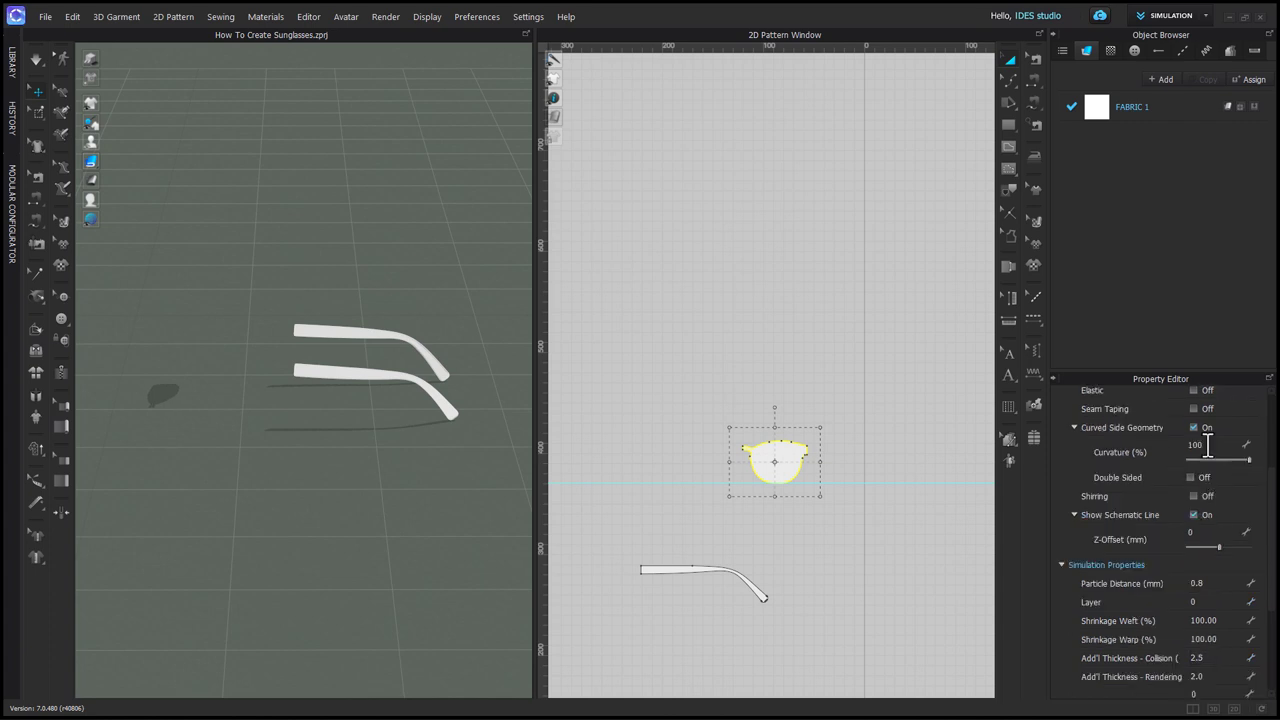
pyautogui.click(1209, 447)
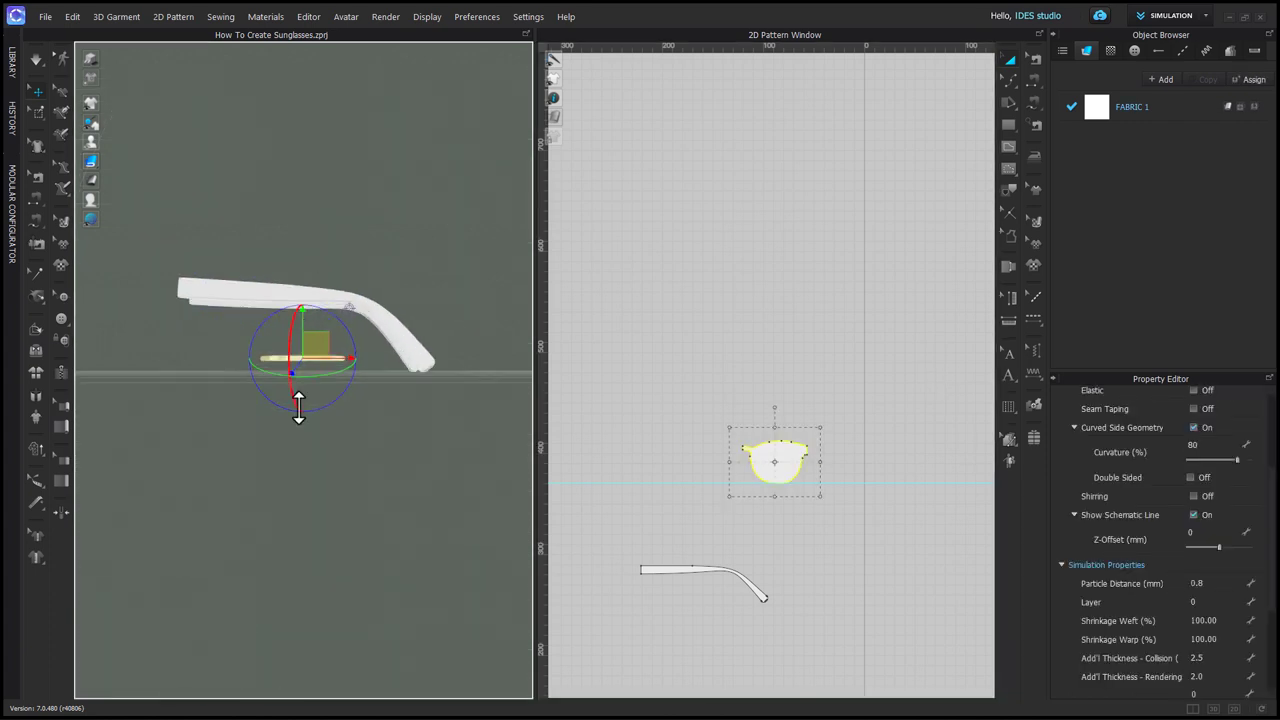
# Step: Freeze both temples while the half-frame pattern is simulated
pyautogui.press('2')
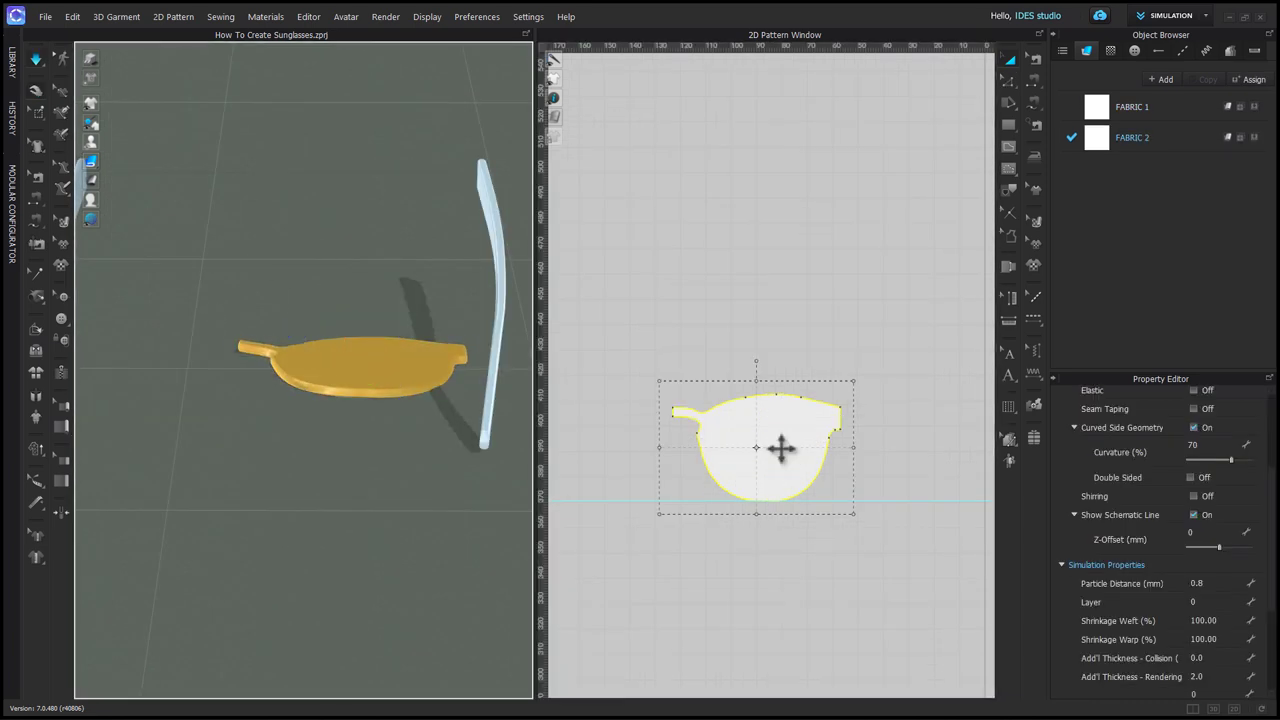
pyautogui.press('super+k')
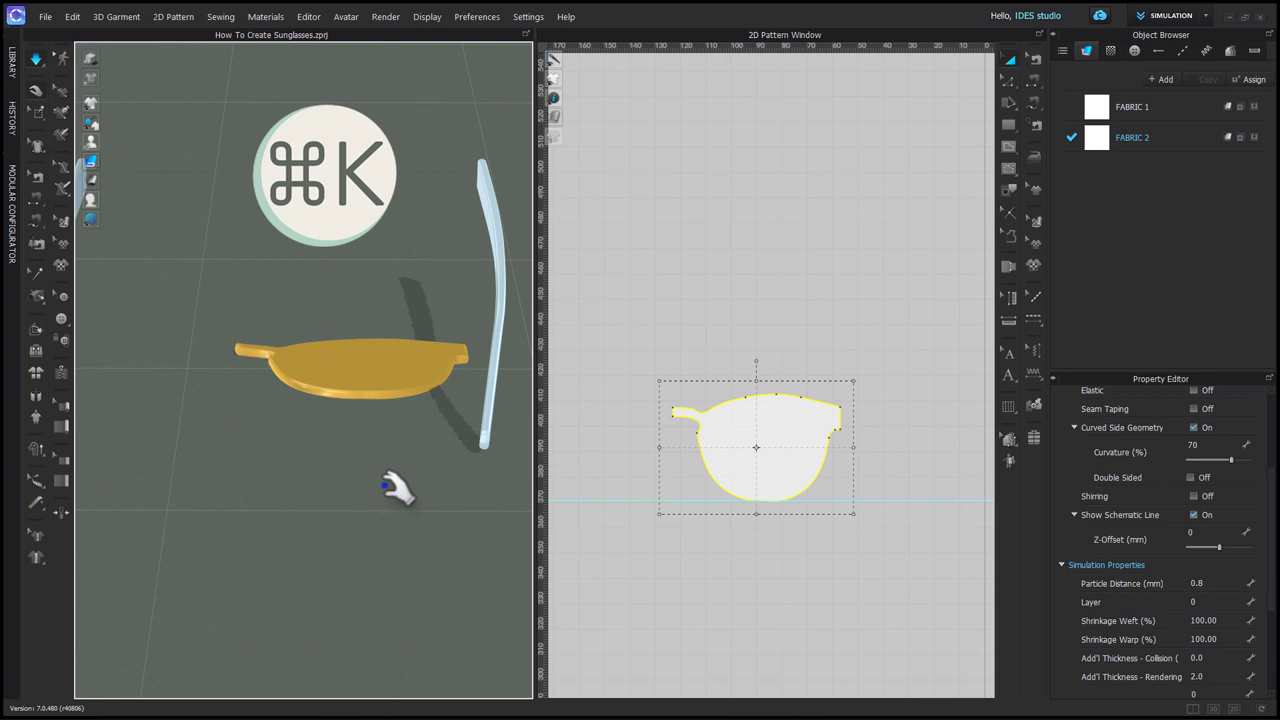
# Step: Stop the simulation, pin a rectangular area in the middle of the half-frame's lens and select the pattern for arranging
pyautogui.press('space')
pyautogui.press('5')
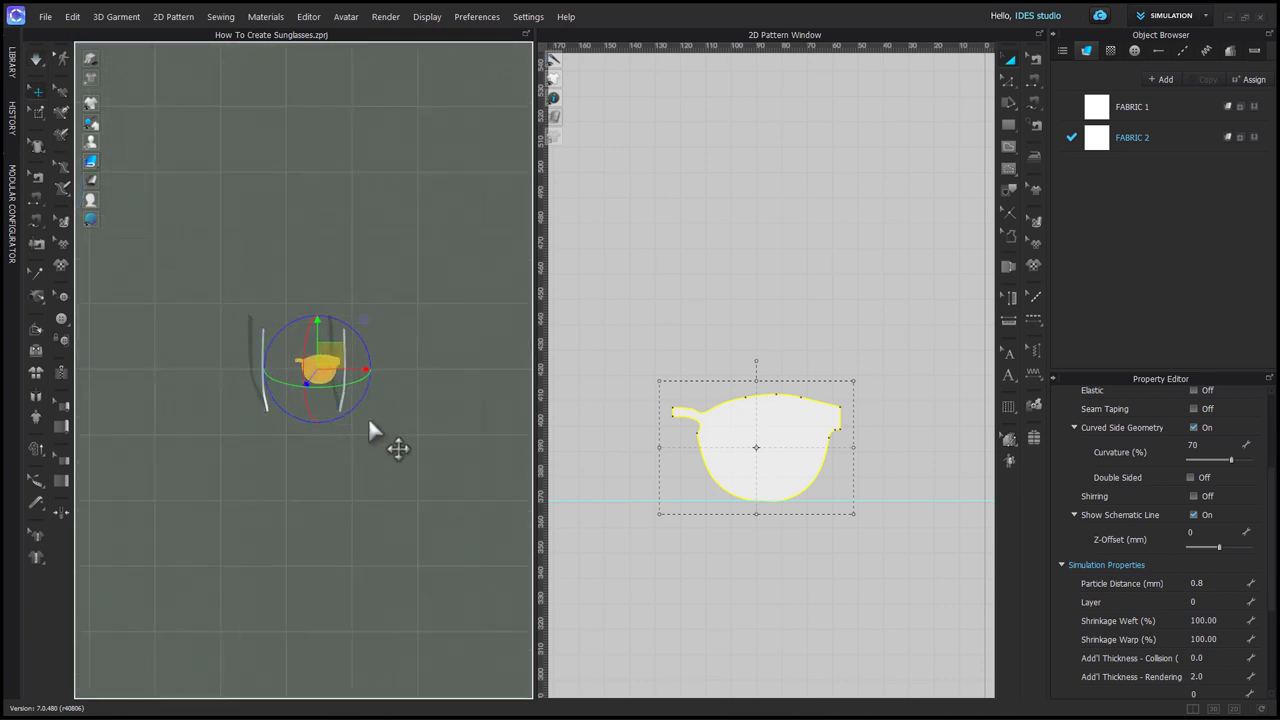
pyautogui.scroll(10, 360, 405)
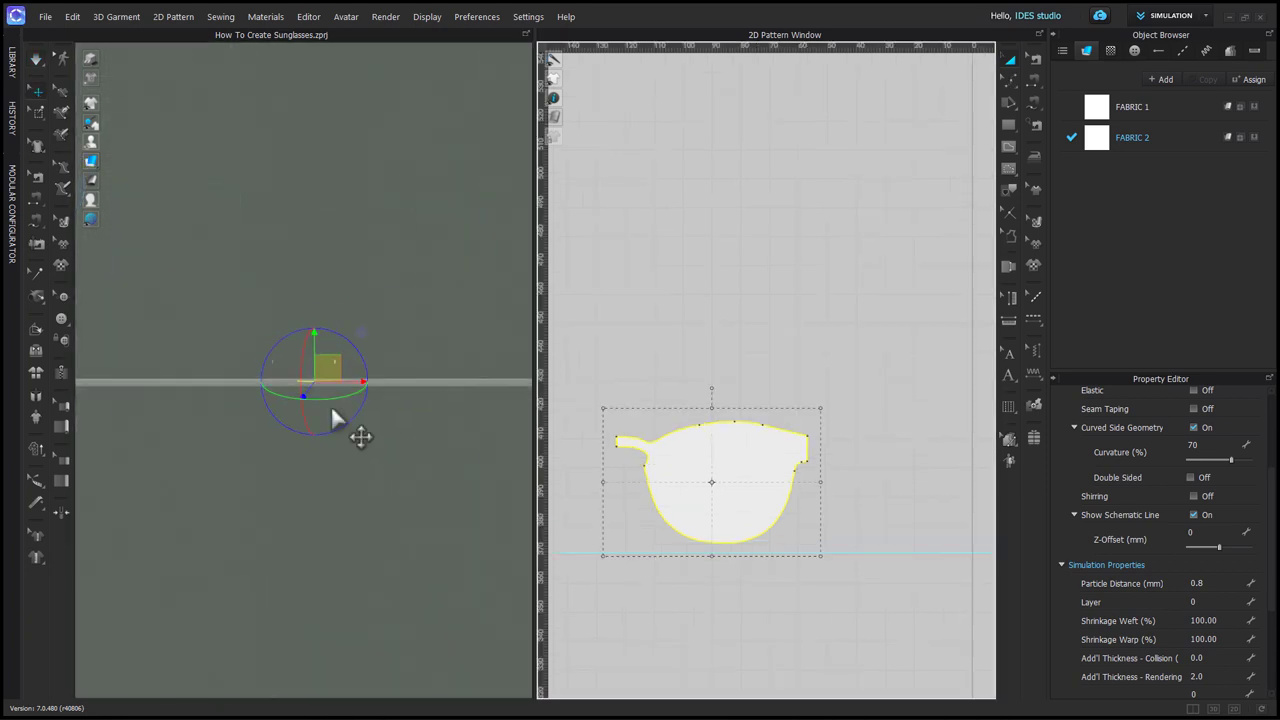
pyautogui.moveTo(332, 410); pyautogui.dragTo(410, 463, button='right')
pyautogui.moveTo(354, 360); pyautogui.dragTo(354, 353)
pyautogui.moveTo(445, 466); pyautogui.dragTo(442, 448, button='middle')
pyautogui.click(36, 113)
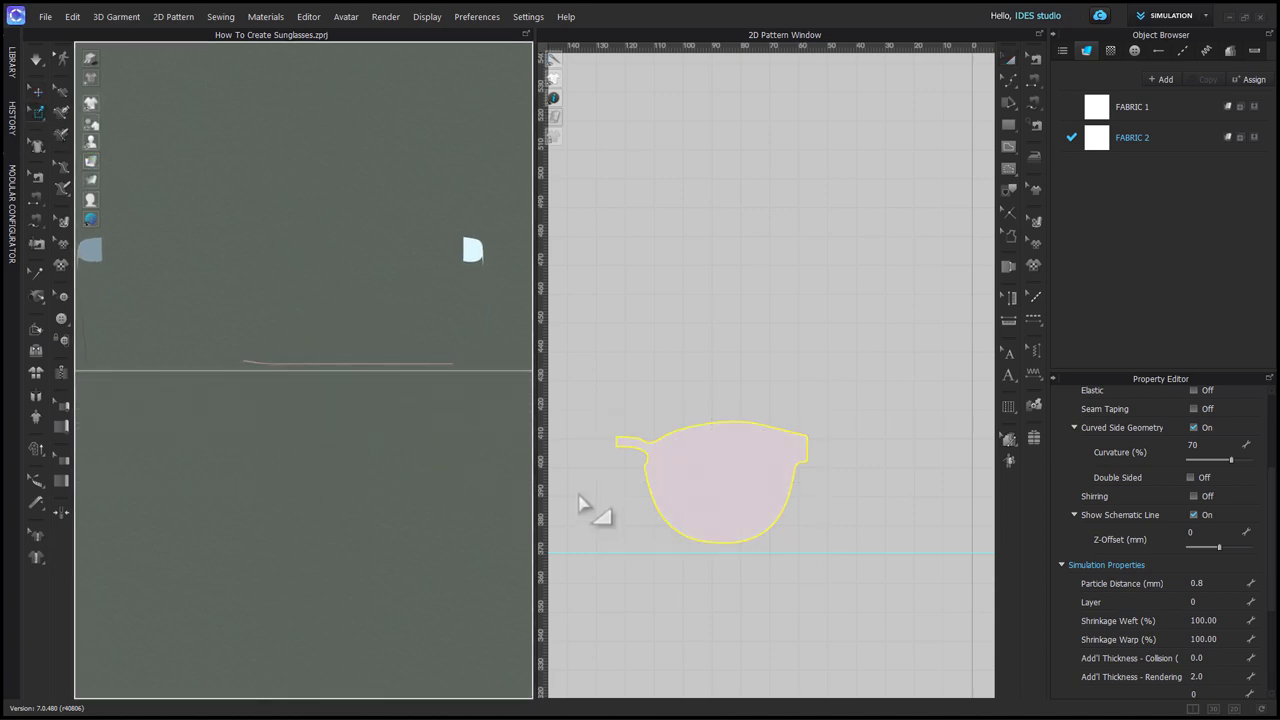
pyautogui.moveTo(698, 462); pyautogui.dragTo(749, 508)
pyautogui.press('a')
pyautogui.click(668, 444)
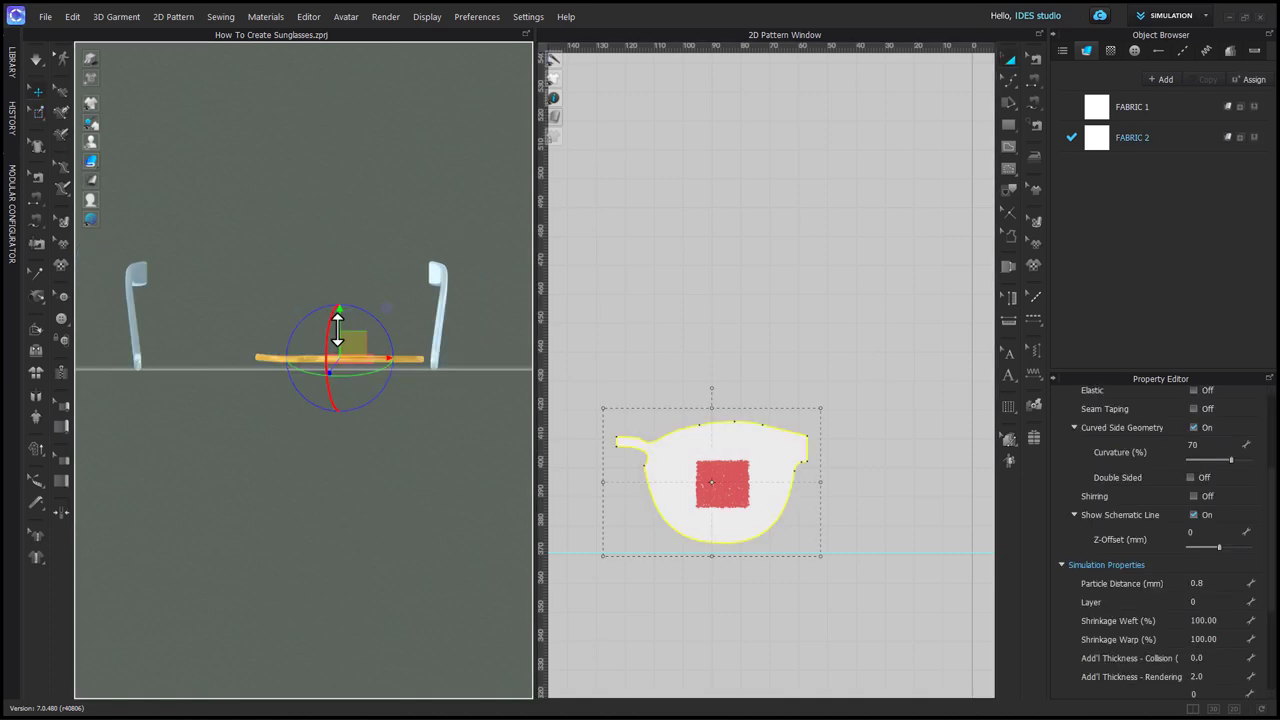
# Step: Raise the pinned half-frame slightly and simulate it so both ends sag into a gentle curve
pyautogui.moveTo(337, 318); pyautogui.dragTo(337, 307)
pyautogui.press('space')
pyautogui.press('space')
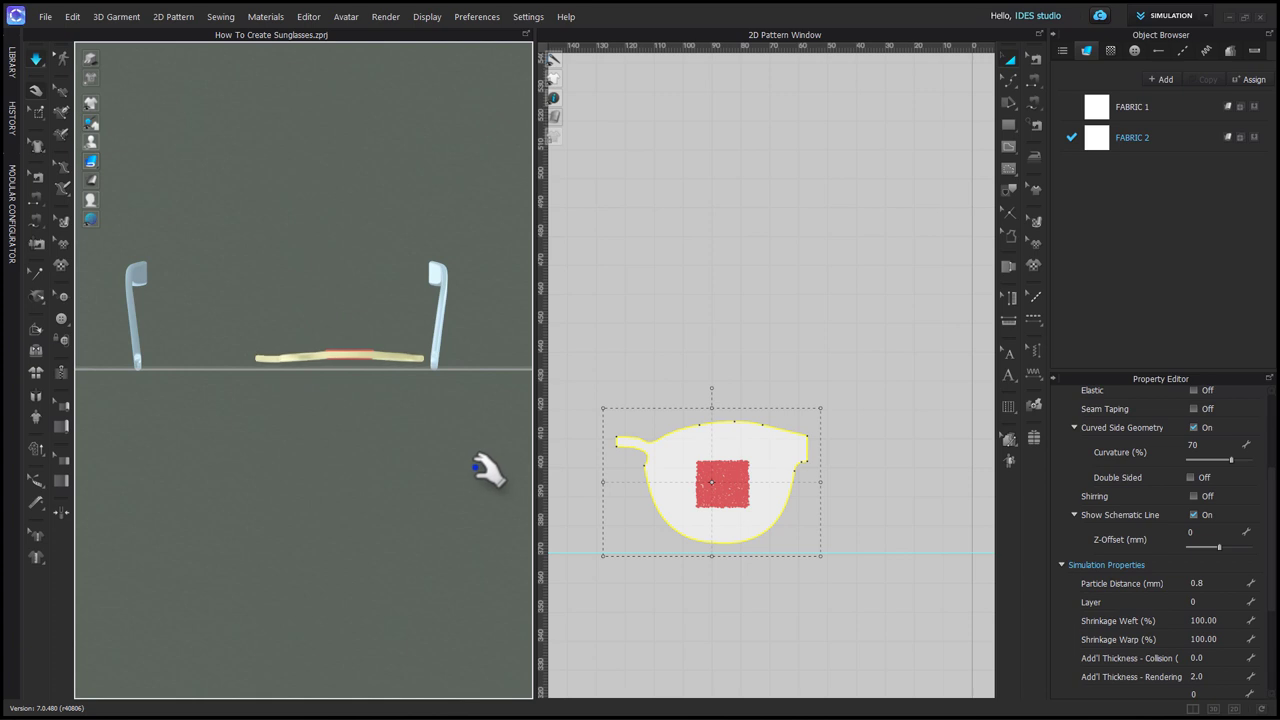
pyautogui.moveTo(488, 470); pyautogui.dragTo(448, 568, button='right')
pyautogui.click(381, 438)
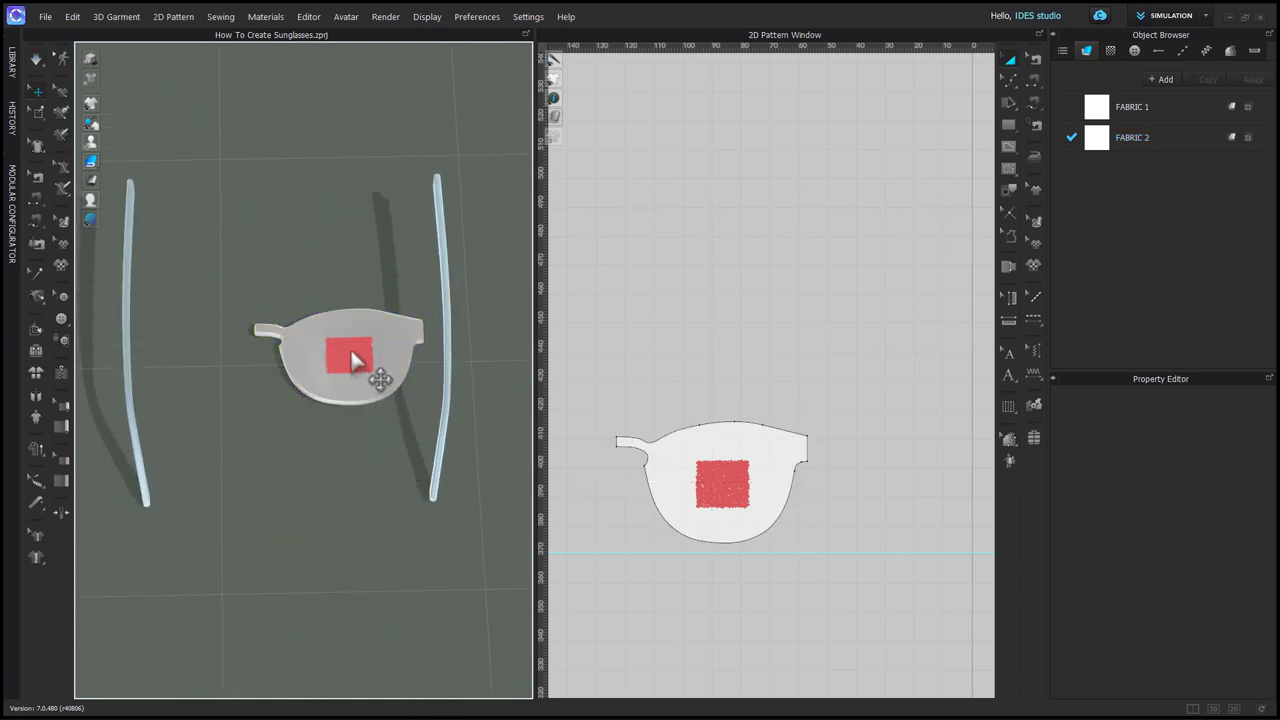
# Step: Delete the pins from the half-frame and flip it over so its curve faces the opposite way
pyautogui.rightClick(350, 347)
pyautogui.click(390, 364)
pyautogui.moveTo(367, 531)
pyautogui.mouseDown(button='right')
pyautogui.moveTo(351, 586)
pyautogui.moveTo(360, 517)
pyautogui.mouseUp(button='right')
pyautogui.press('space')
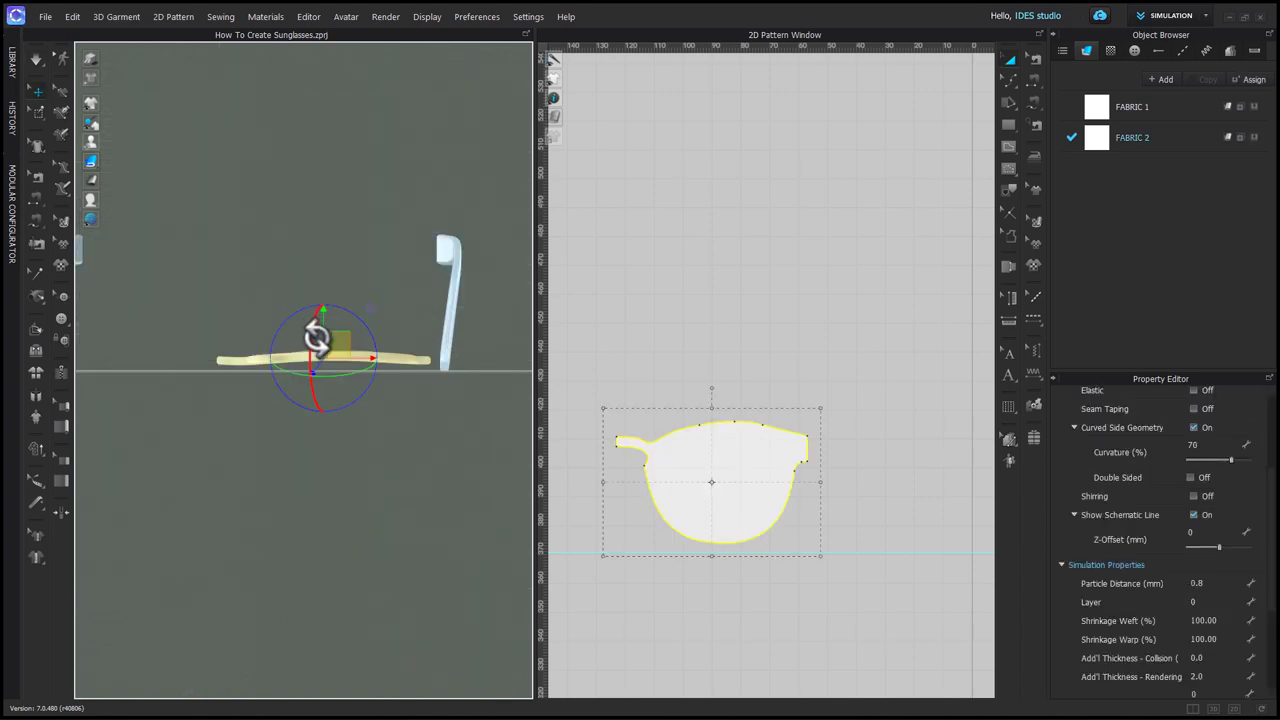
pyautogui.moveTo(317, 337); pyautogui.dragTo(334, 620, button='right')
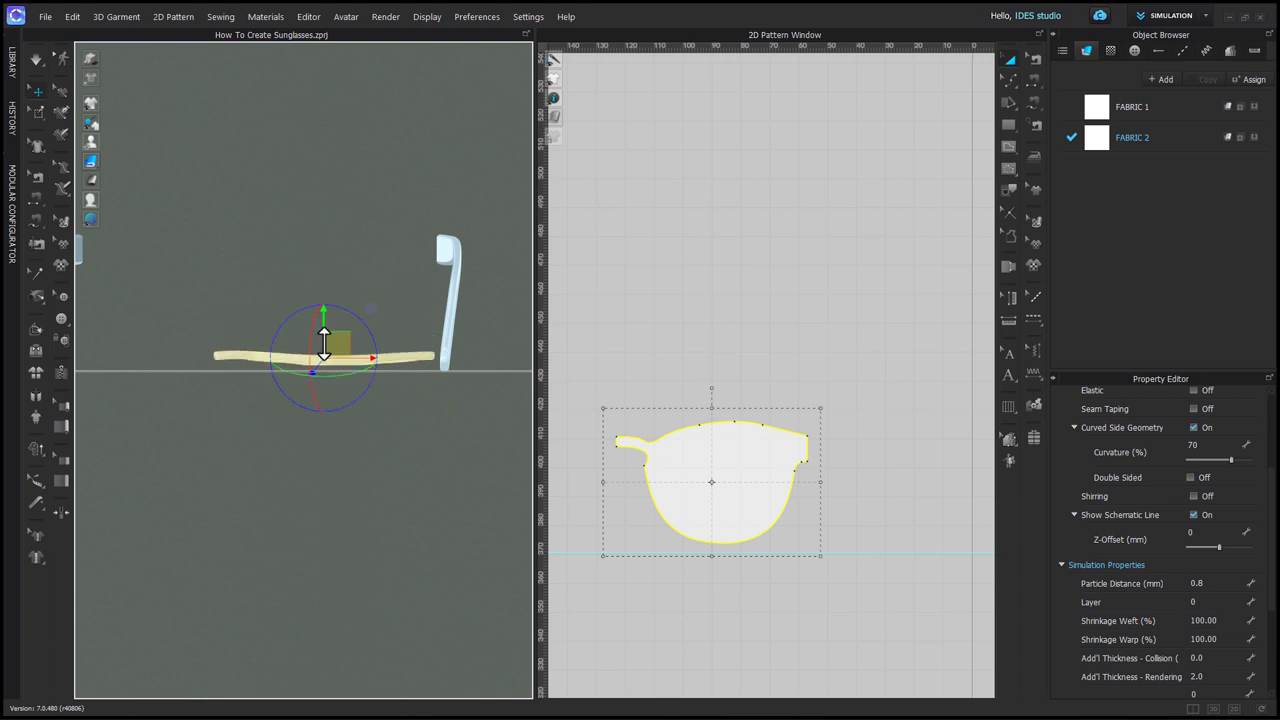
pyautogui.moveTo(324, 344); pyautogui.dragTo(277, 315)
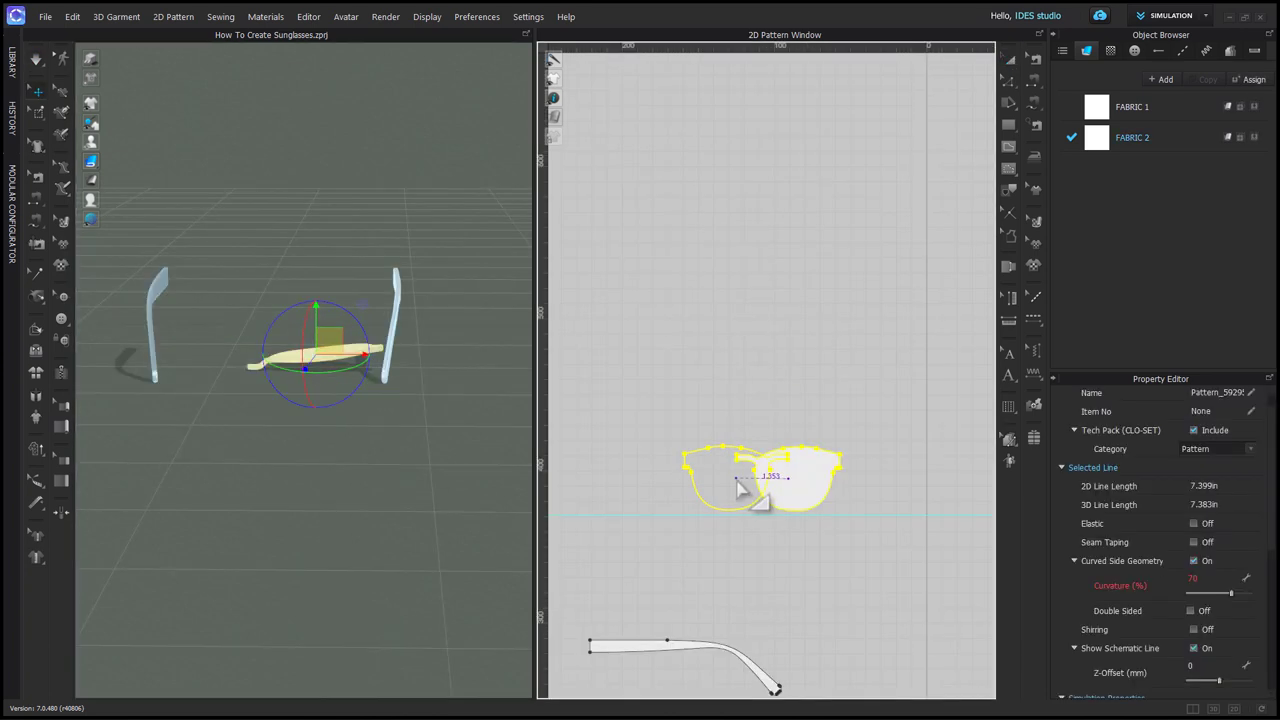
# Step: Create a symmetric mirrored copy of the half-frame and place it so the two bridge ends meet in the 2D pattern
pyautogui.scroll(5, 705, 495)
pyautogui.press('super+d')
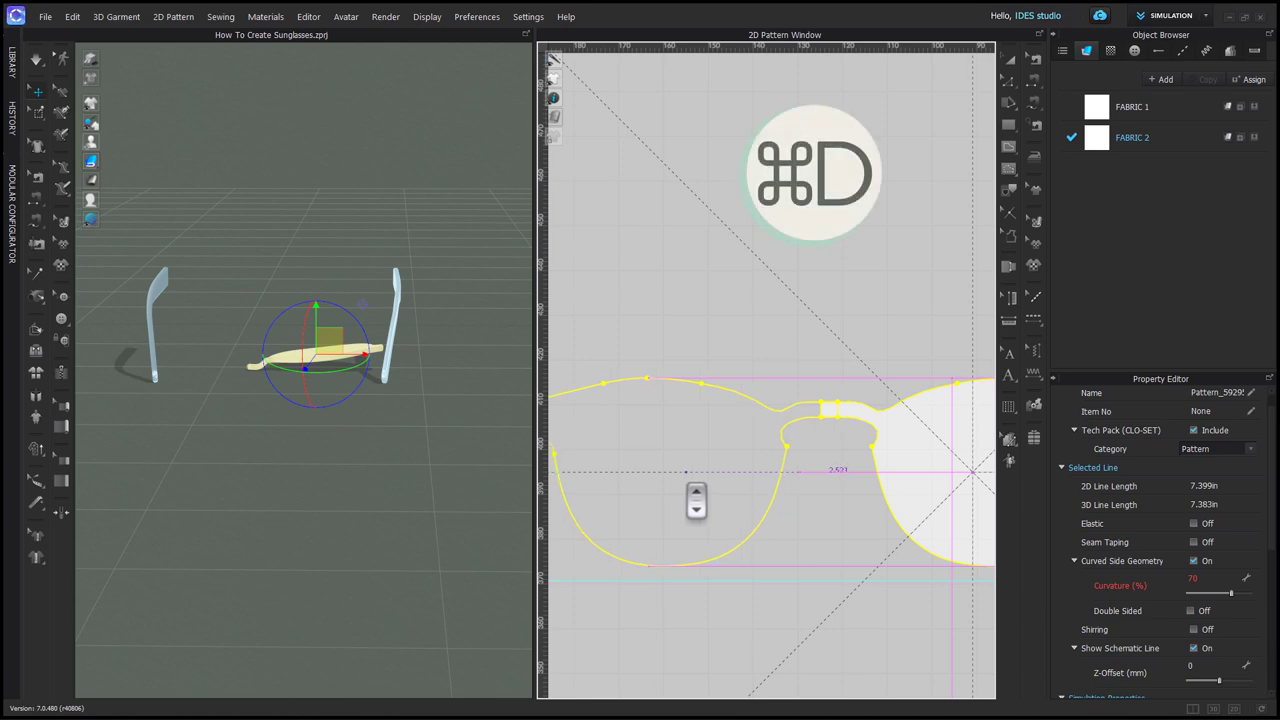
pyautogui.click(672, 495)
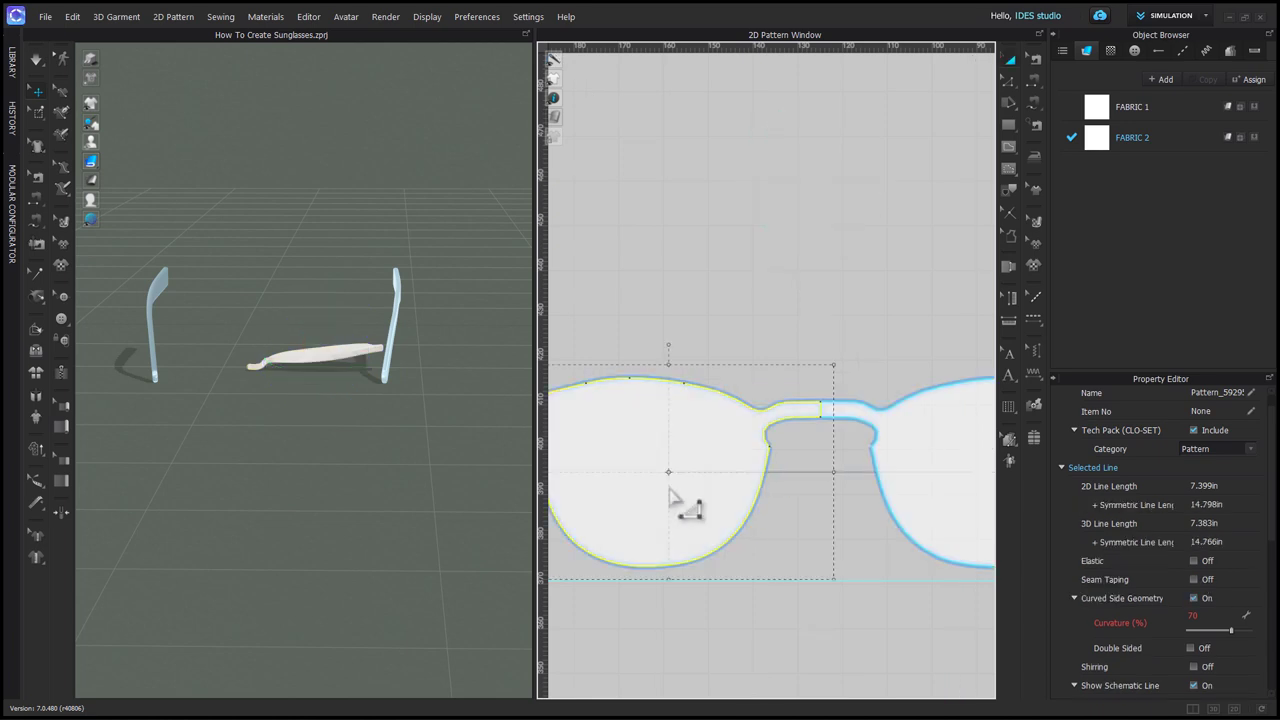
pyautogui.click(806, 508)
pyautogui.scroll(-6, 806, 508)
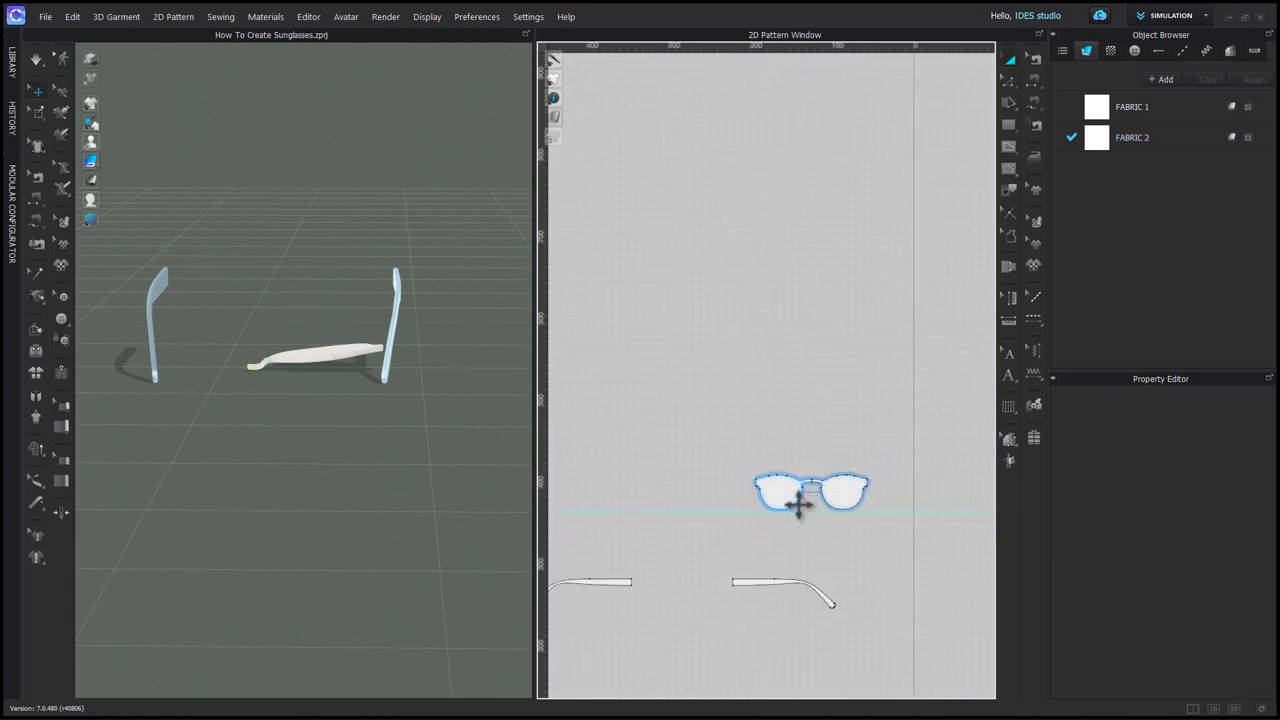
pyautogui.scroll(-4, 330, 500)
pyautogui.scroll(-5, 336, 432)
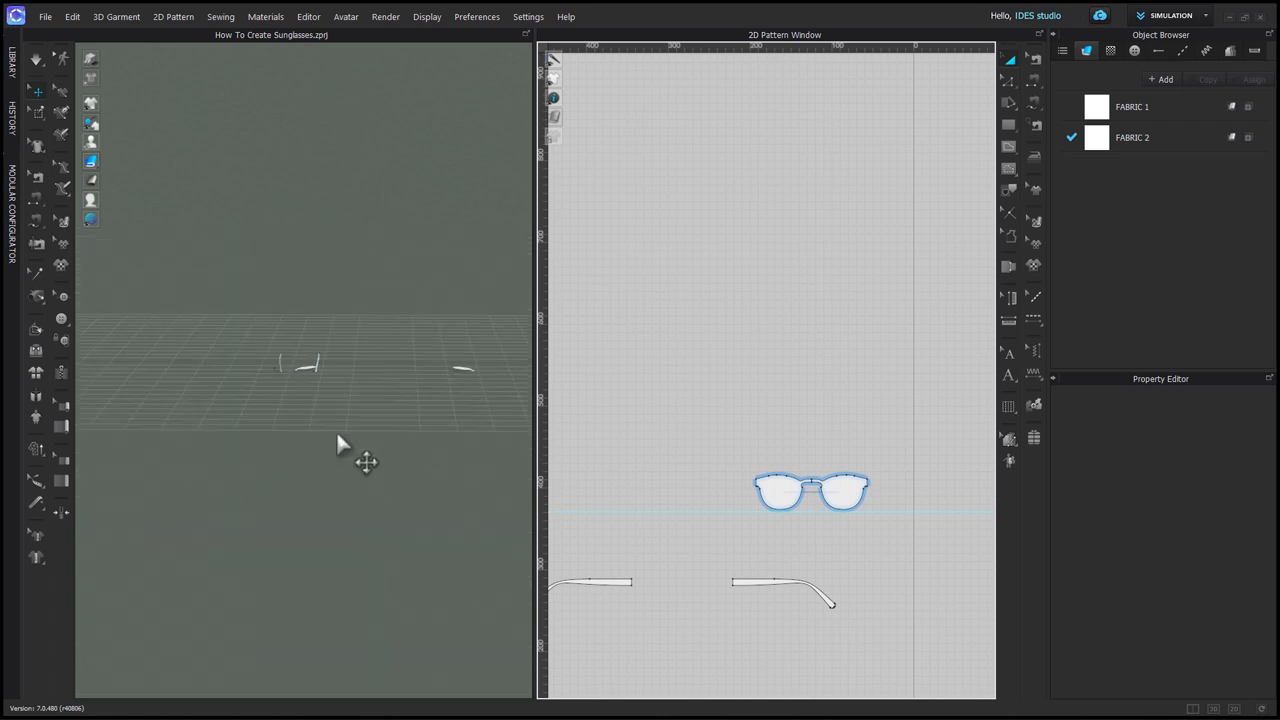
# Step: Move the mirrored half-frame in 3D next to the original so the two bridge ends line up
pyautogui.click(463, 367)
pyautogui.press('5')
pyautogui.moveTo(437, 368); pyautogui.dragTo(218, 372)
pyautogui.scroll(5, 220, 400)
pyautogui.scroll(6, 210, 375)
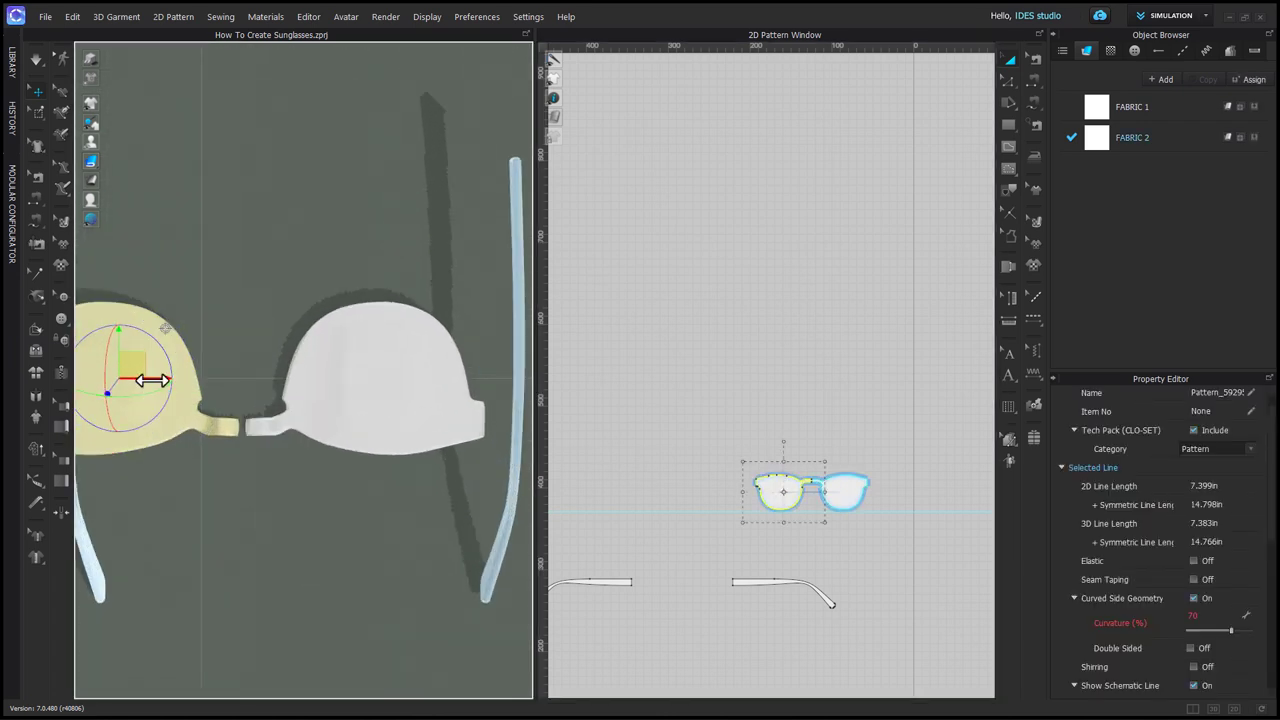
# Step: Merge the two half-frames into one pattern along their bridge end lines
pyautogui.scroll(8, 816, 496)
pyautogui.click(779, 385)
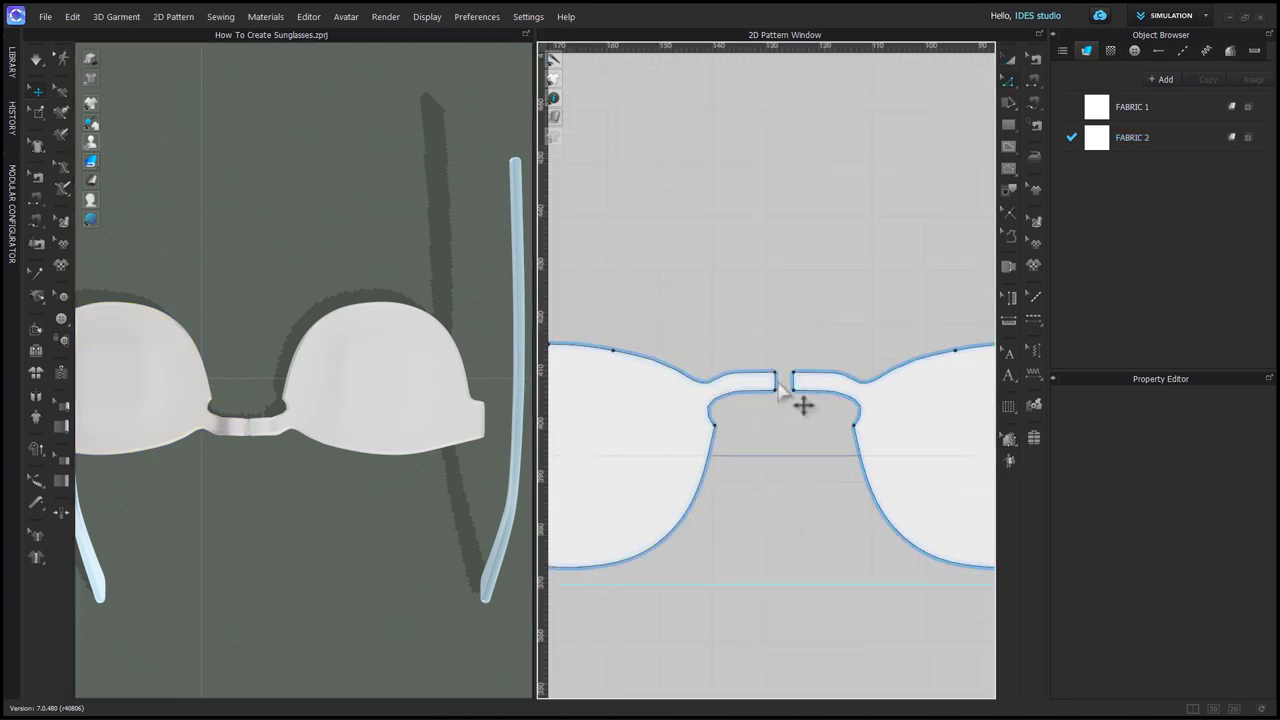
pyautogui.rightClick(792, 384)
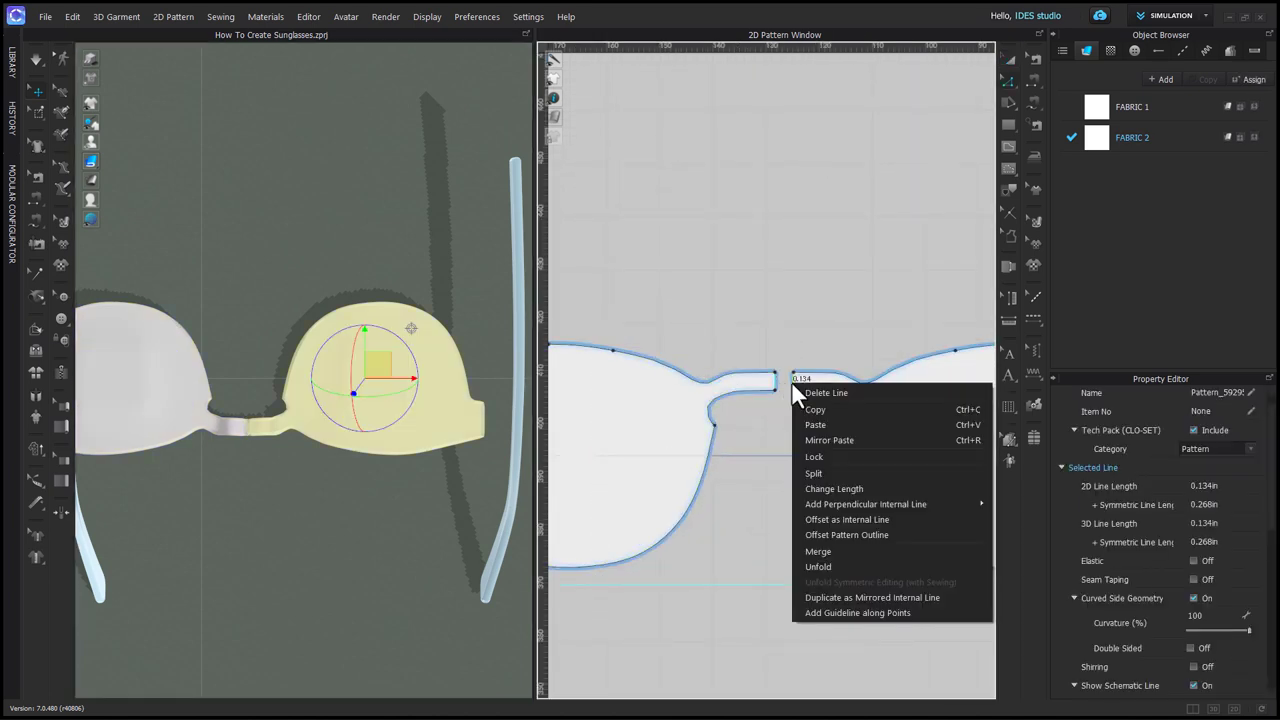
pyautogui.click(828, 552)
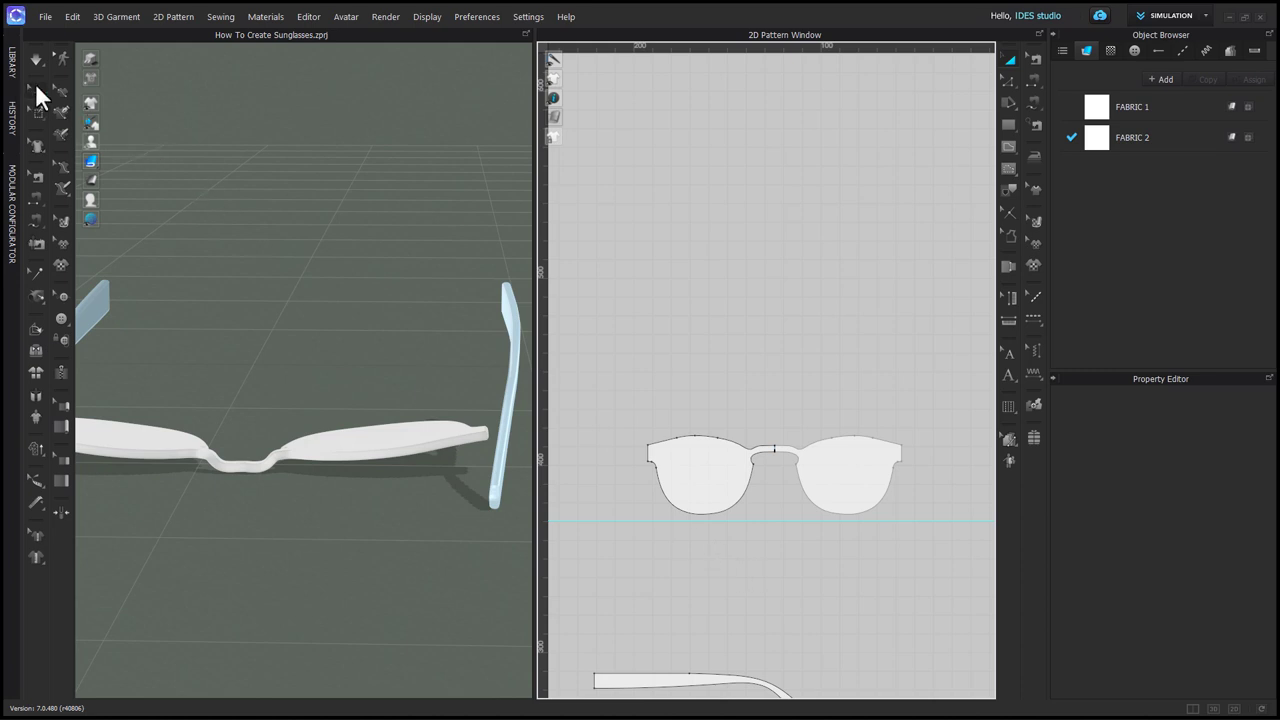
# Step: Pin both lens areas of the merged frame, leaving the bridge unpinned
pyautogui.click(41, 110)
pyautogui.moveTo(626, 418); pyautogui.dragTo(756, 522)
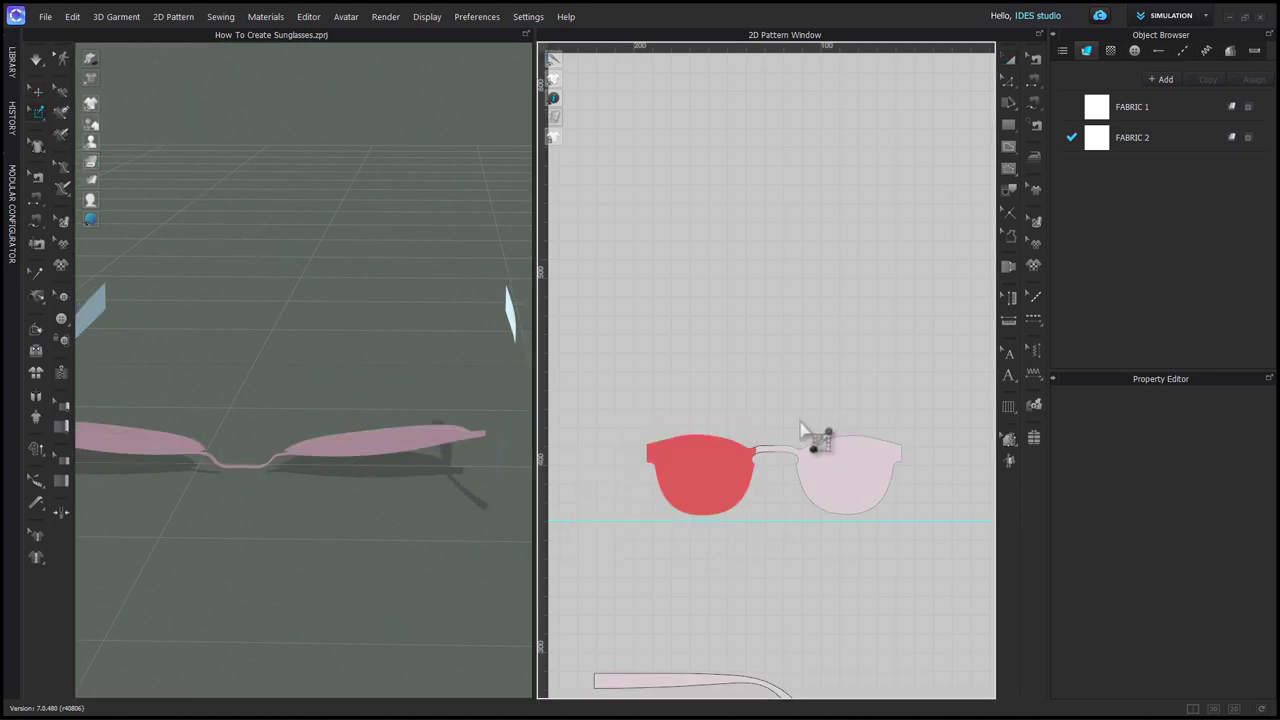
pyautogui.moveTo(795, 428); pyautogui.dragTo(918, 536)
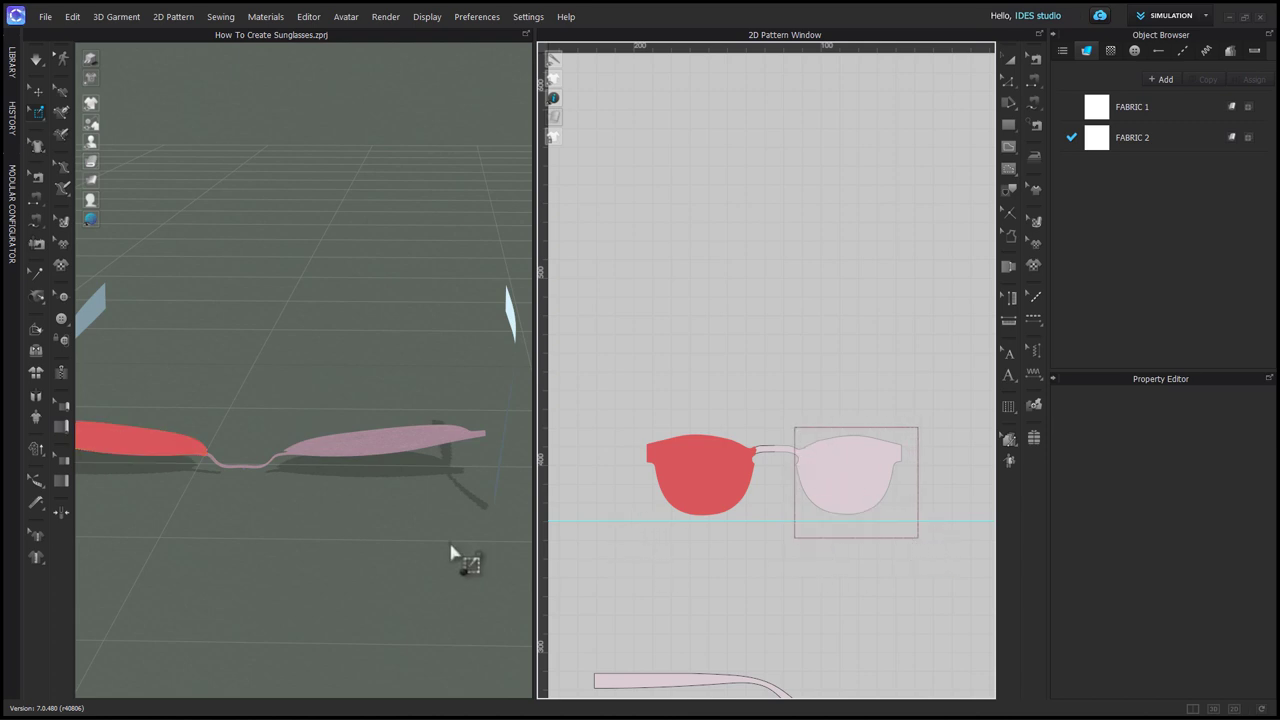
pyautogui.press('q')
# Step: Simulate the pinned frame and shift one lens slightly inward to reshape the bridge
pyautogui.press('2')
pyautogui.press('space')
pyautogui.click(400, 411)
pyautogui.moveTo(418, 418); pyautogui.dragTo(399, 415)
pyautogui.press('space')
# Step: Cut the bridge along two internal lines, one on each side of its centre line
pyautogui.moveTo(322, 481); pyautogui.dragTo(322, 540, button='right')
pyautogui.scroll(10, 786, 443)
pyautogui.moveTo(732, 432); pyautogui.dragTo(752, 500)
pyautogui.press('2')
pyautogui.scroll(5, 310, 365)
pyautogui.press('space')
pyautogui.click(312, 364)
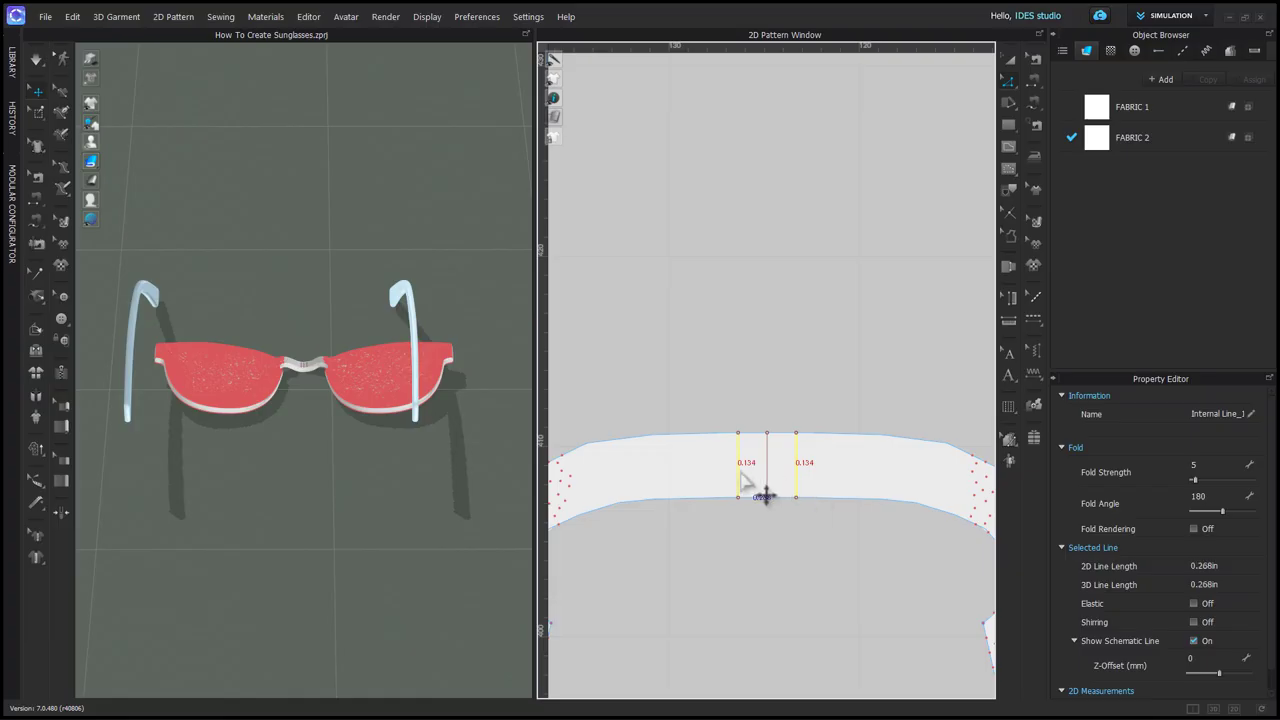
pyautogui.rightClick(741, 472)
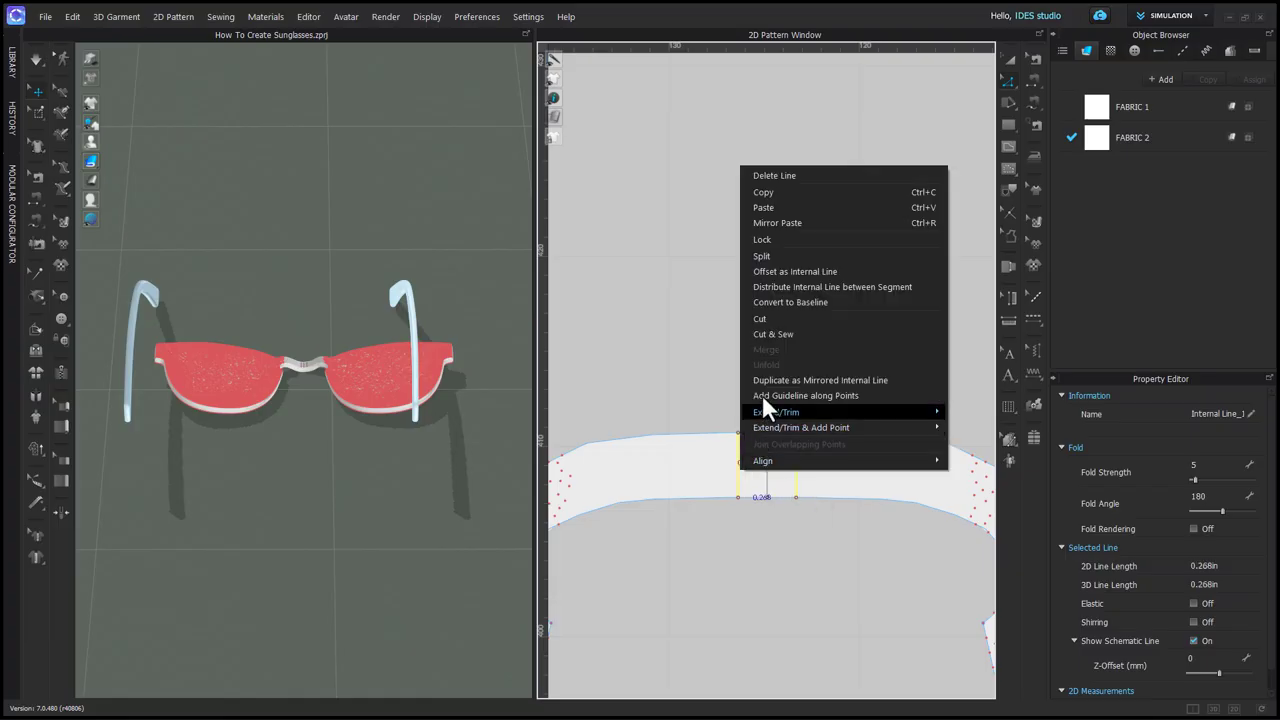
pyautogui.click(764, 316)
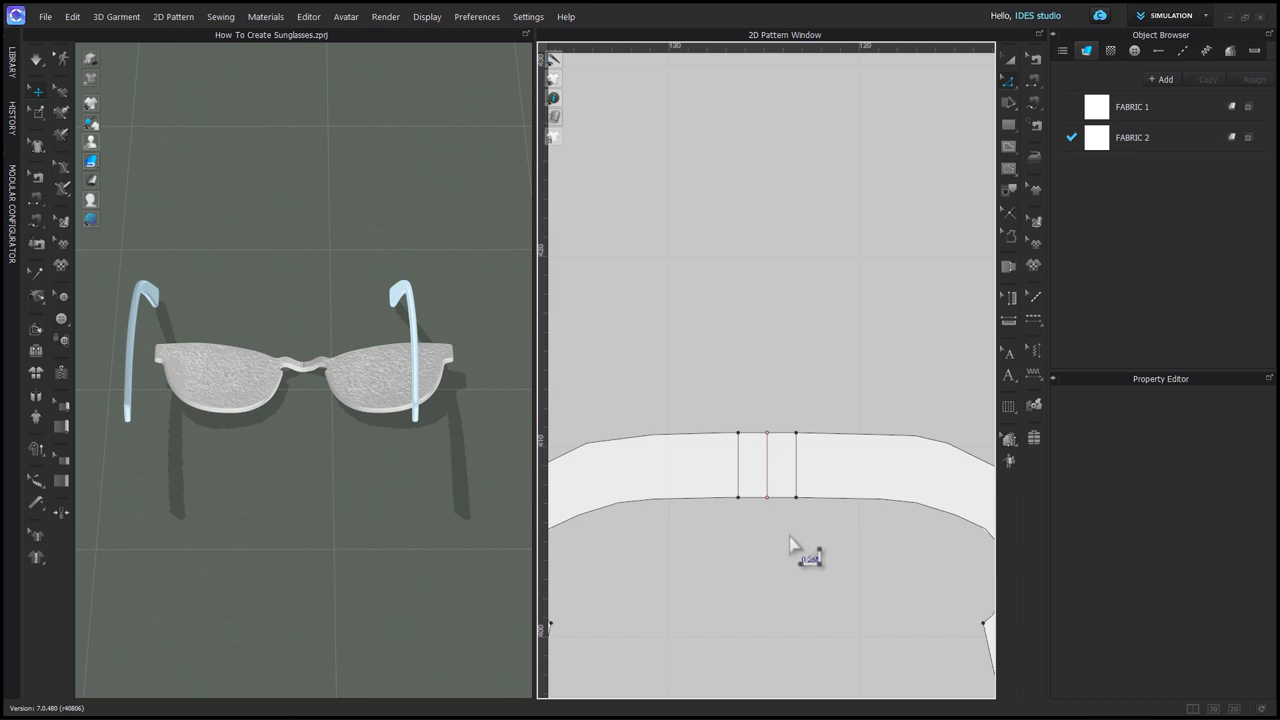
# Step: Delete all pins from the frame
pyautogui.rightClick(381, 362)
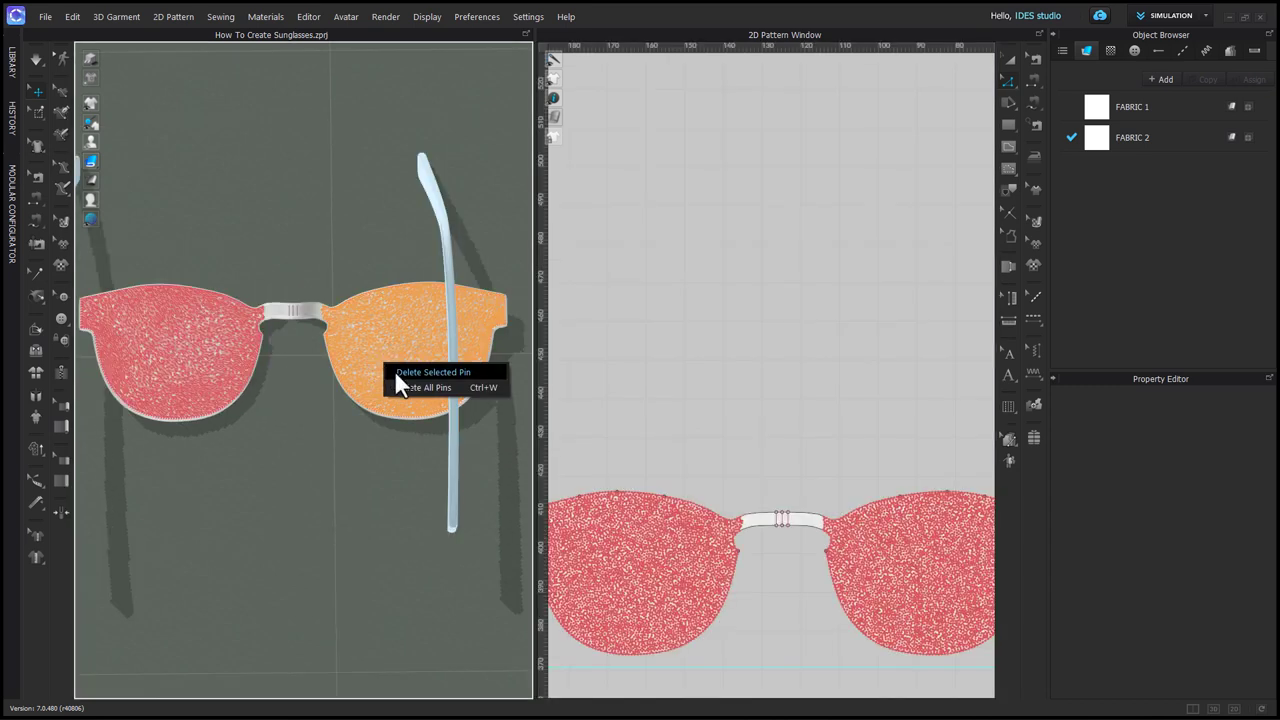
pyautogui.click(402, 386)
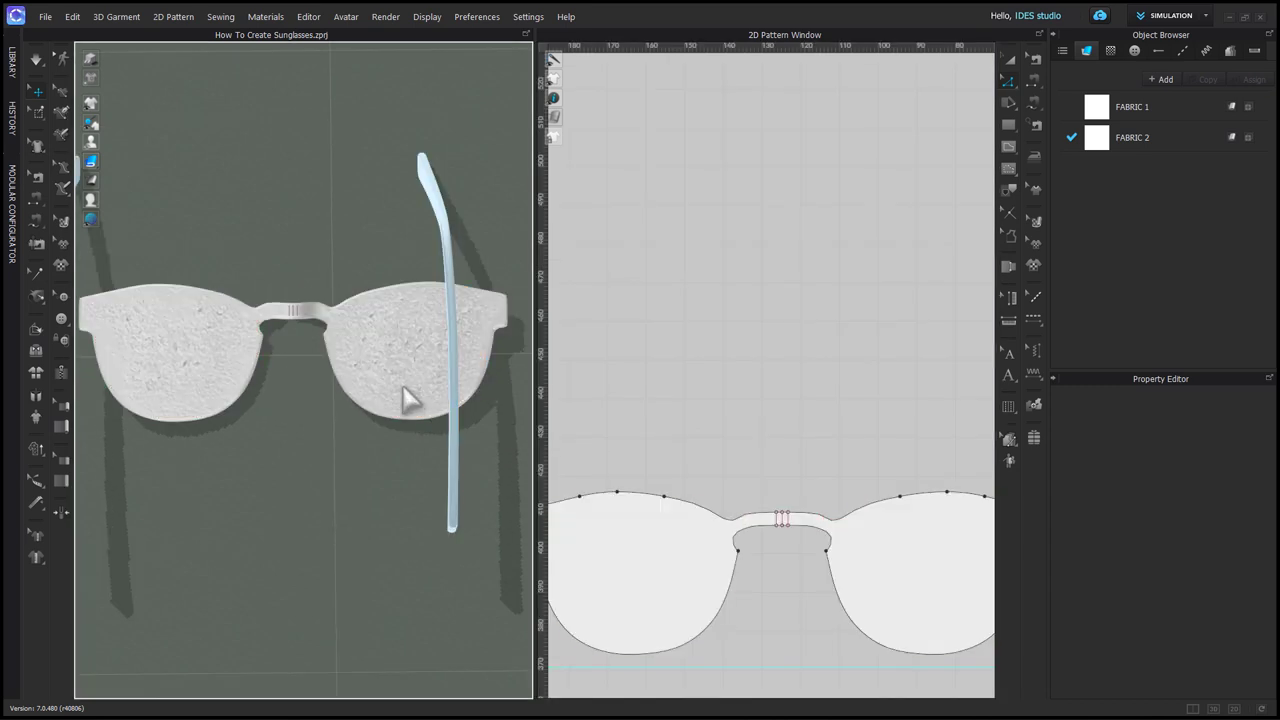
pyautogui.scroll(-2, 628, 518)
pyautogui.moveTo(638, 528); pyautogui.dragTo(672, 519, button='middle')
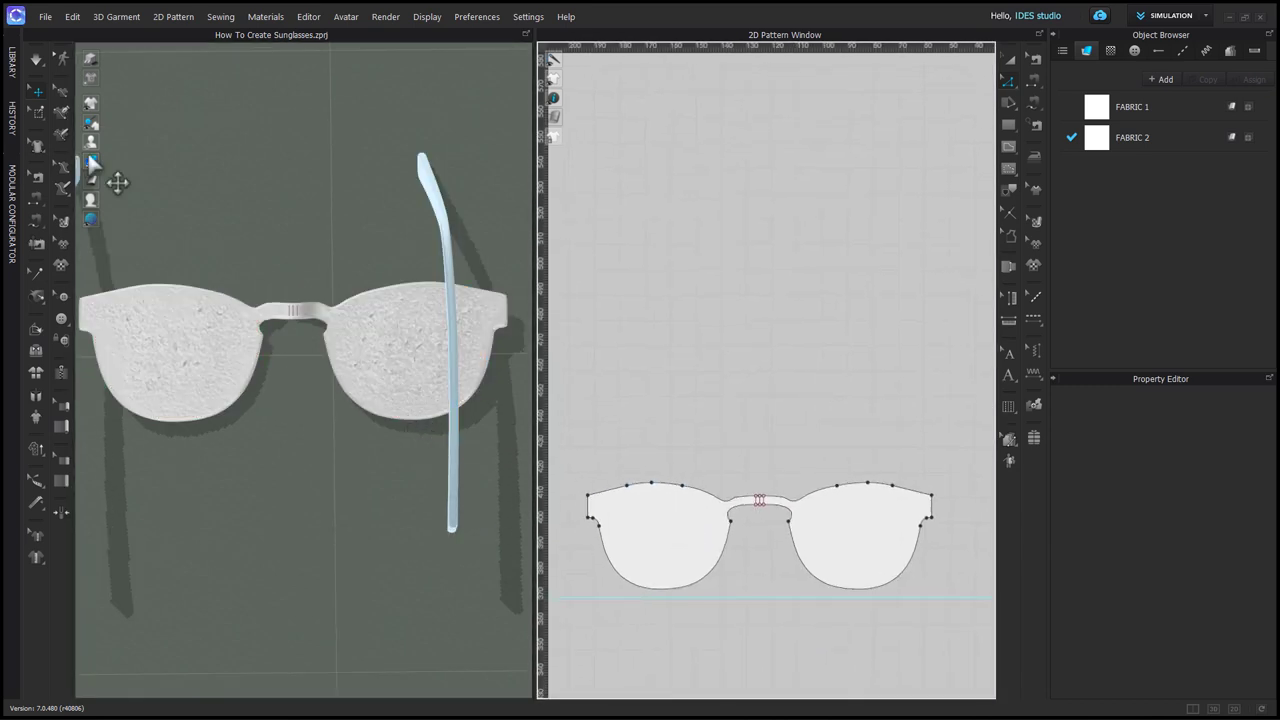
# Step: Remove the narrow strip at the centre of the bridge and merge the two remaining bridge ends
pyautogui.click(42, 113)
pyautogui.scroll(6, 619, 514)
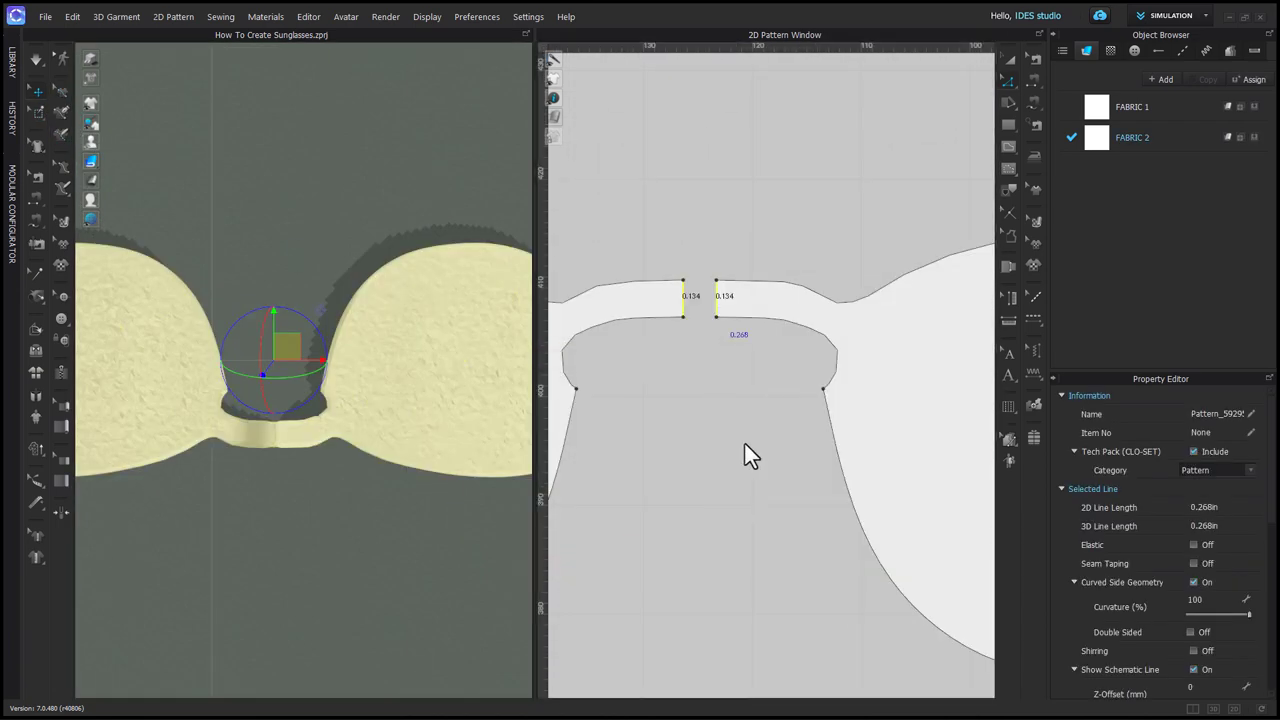
pyautogui.scroll(-5, 440, 445)
pyautogui.scroll(-8, 740, 455)
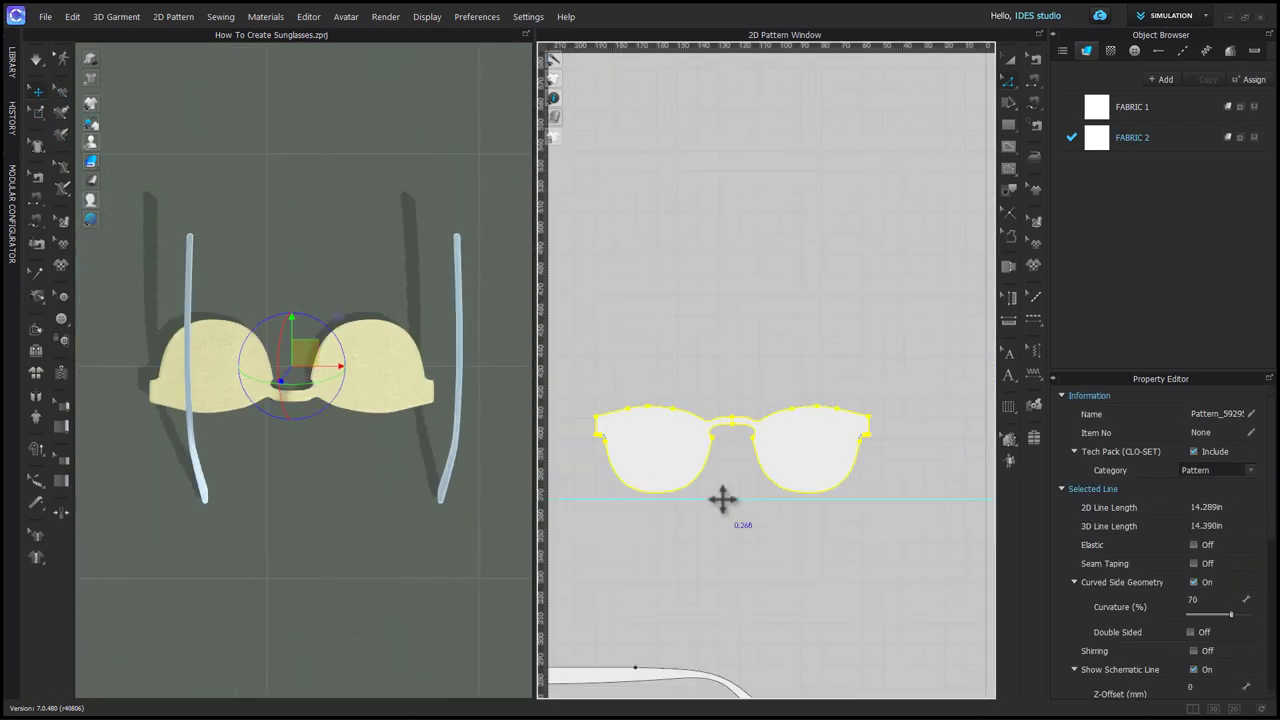
# Step: Pin the outline of the first lens along its upper edge, outer end and lower curve, excluding the bridge
pyautogui.click(648, 345)
pyautogui.click(38, 112)
pyautogui.click(634, 468)
pyautogui.scroll(6, 618, 331)
pyautogui.click(609, 313)
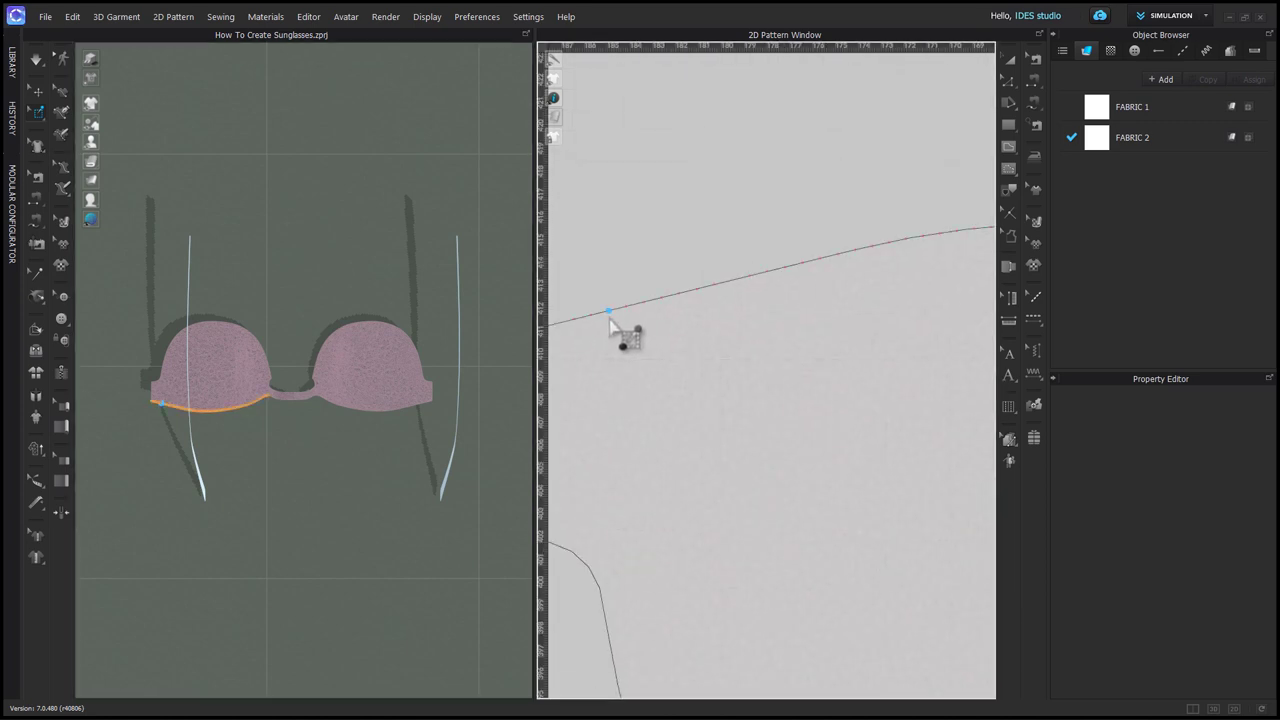
pyautogui.scroll(-4, 609, 313)
pyautogui.moveTo(632, 400); pyautogui.dragTo(658, 408, button='middle')
pyautogui.scroll(4, 613, 353)
pyautogui.keyDown('shift'); pyautogui.click(612, 355); pyautogui.keyUp('shift')
pyautogui.scroll(-5, 851, 531)
# Step: Pin the outline of the second lens along its lower curve, outer end and upper edge
pyautogui.scroll(8, 717, 580)
pyautogui.scroll(2, 630, 622)
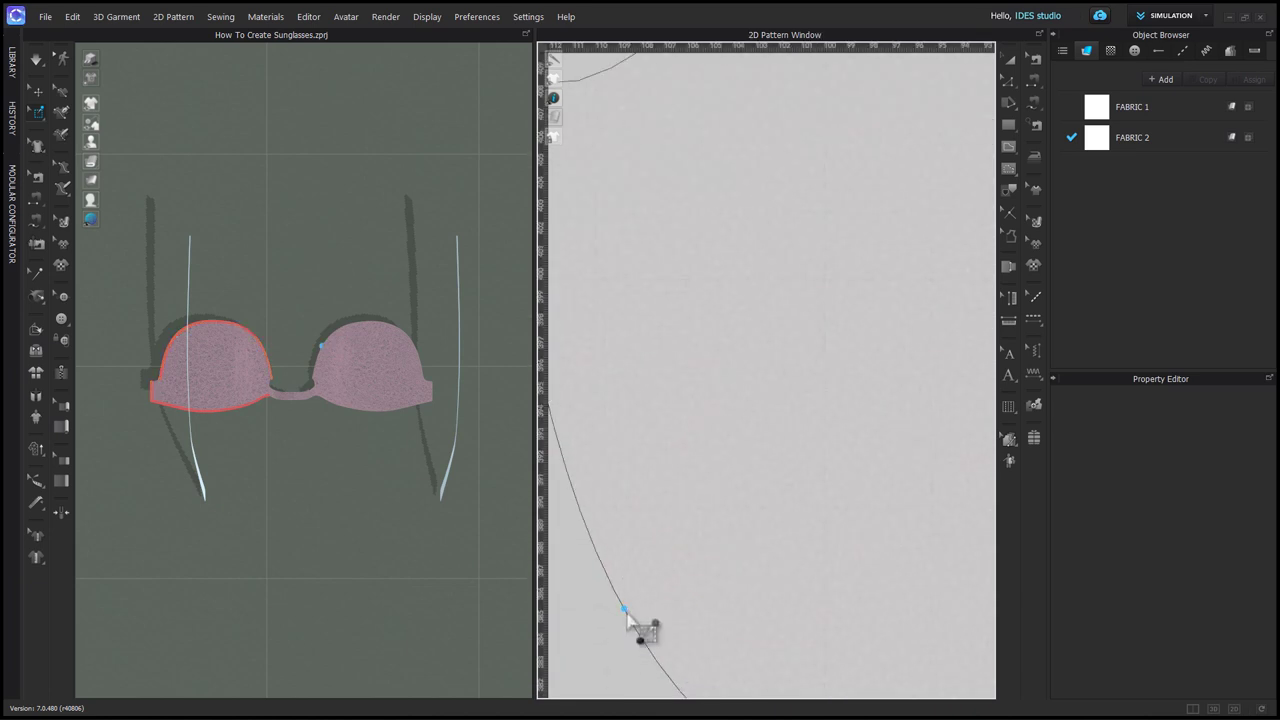
pyautogui.scroll(-3, 628, 615)
pyautogui.scroll(2, 640, 313)
pyautogui.scroll(-4, 717, 307)
pyautogui.scroll(4, 826, 447)
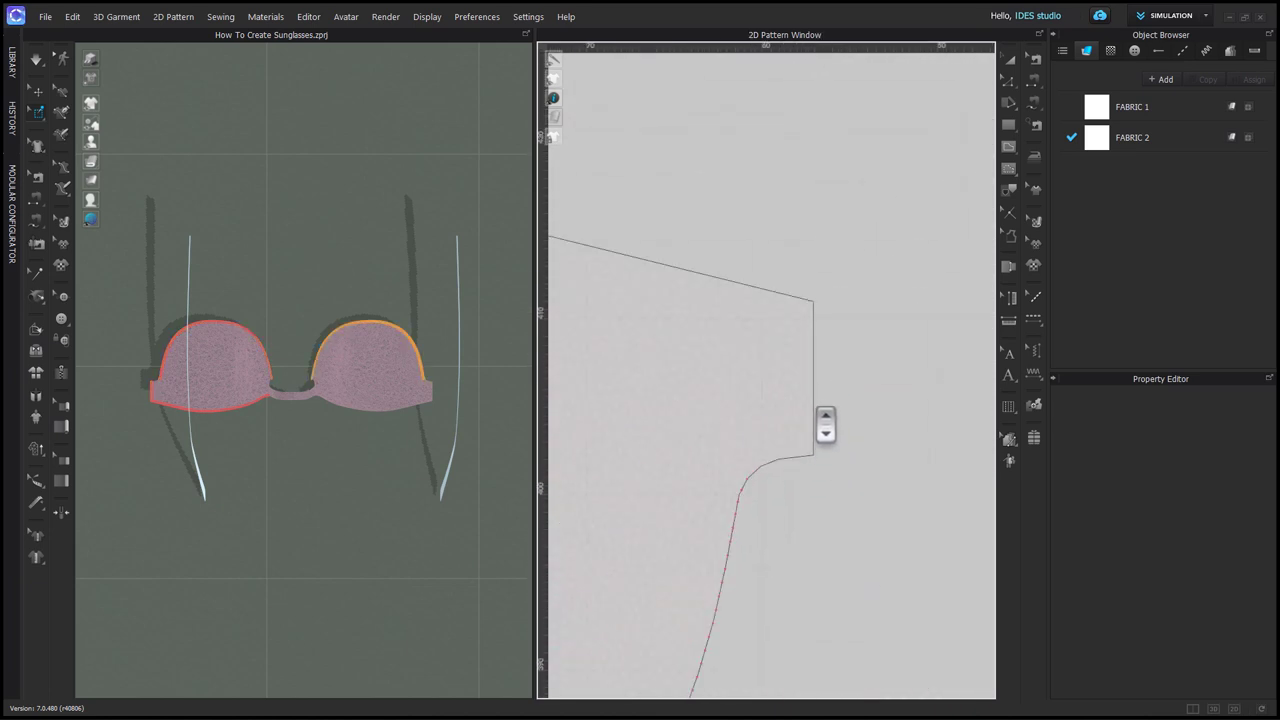
pyautogui.scroll(2, 826, 420)
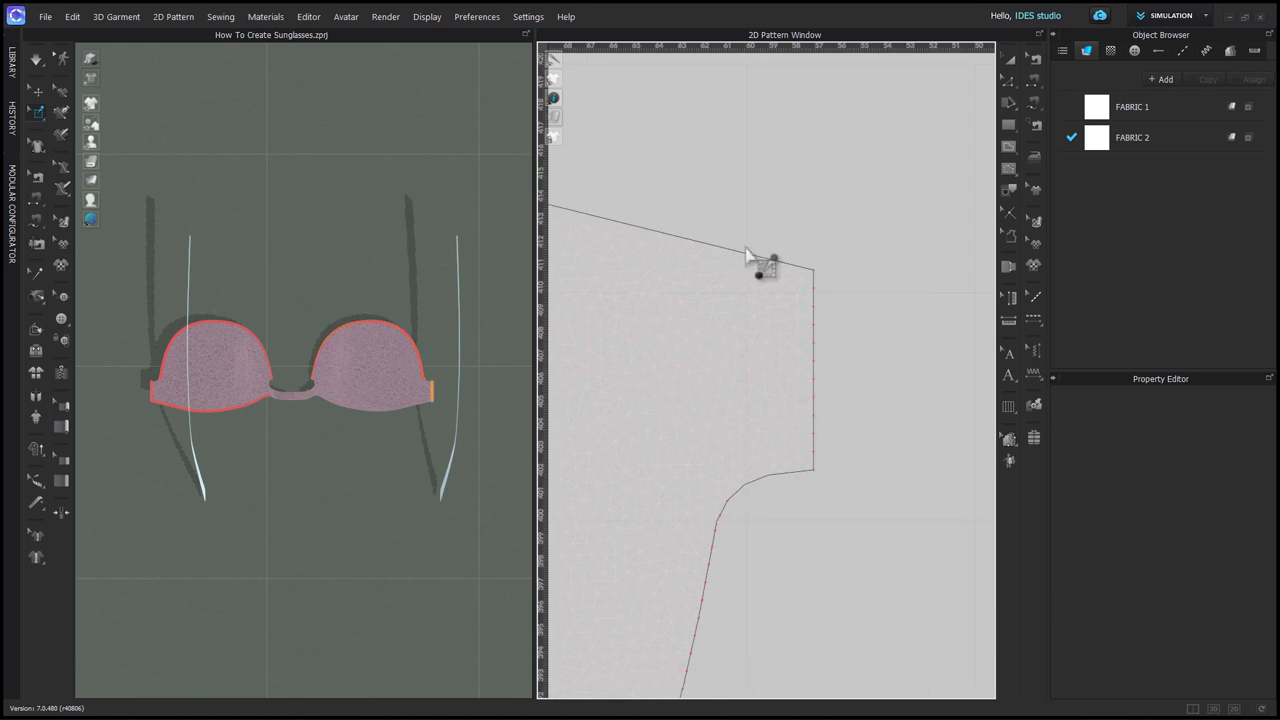
pyautogui.scroll(-5, 800, 320)
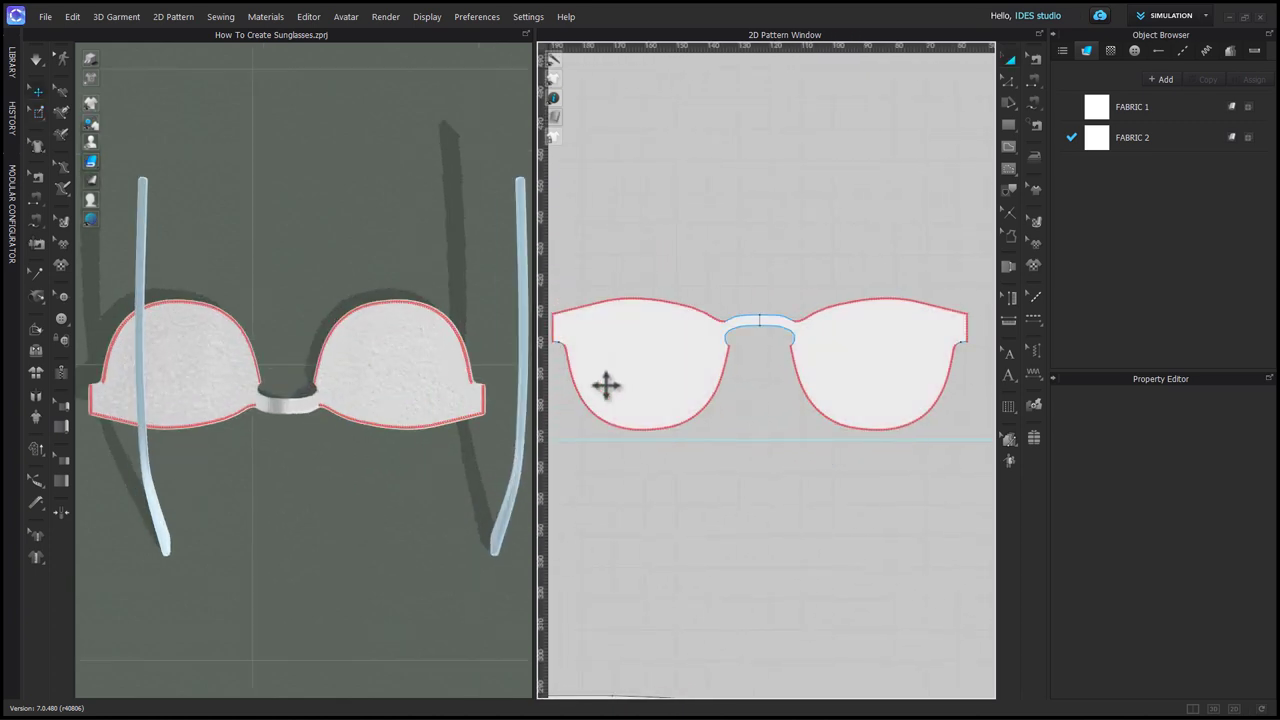
# Step: Simulate the edge-pinned frame with strengthening to smooth the wrinkled lenses, and switch the strengthening off
pyautogui.click(606, 385)
pyautogui.moveTo(334, 543); pyautogui.dragTo(423, 543, button='right')
pyautogui.press('space')
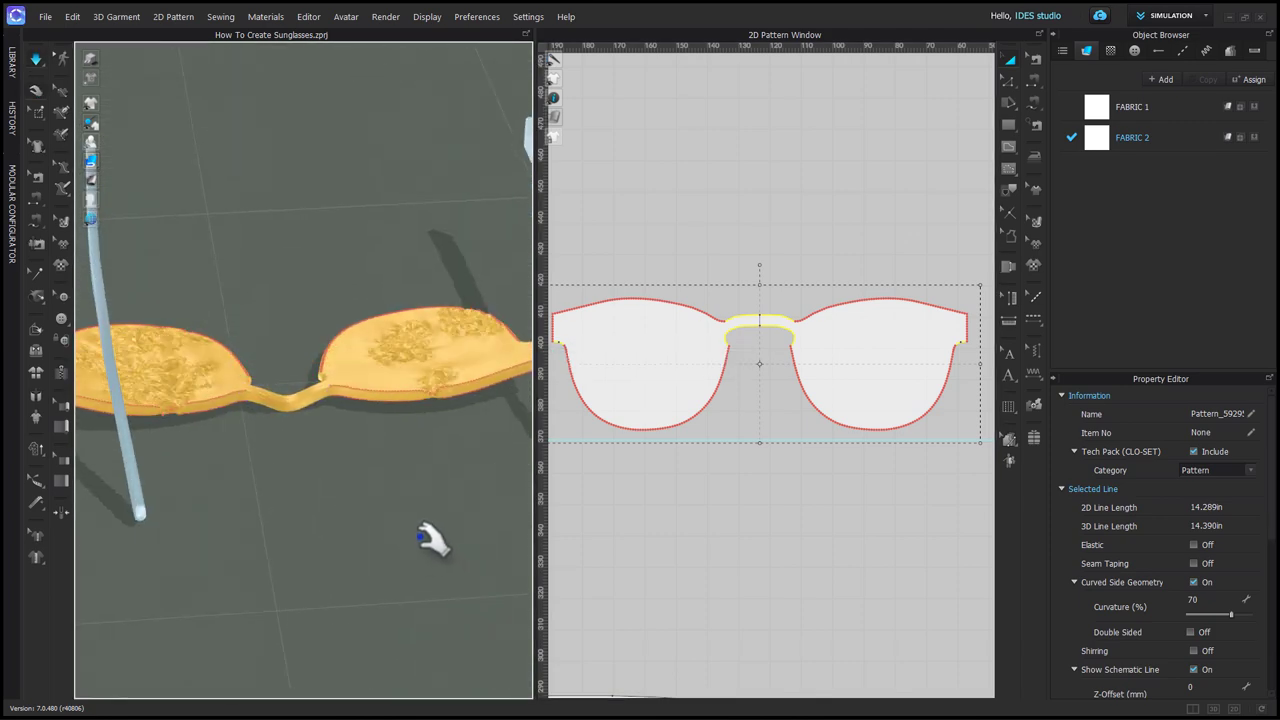
pyautogui.press('space')
pyautogui.hotkey('ctrl', 'h')
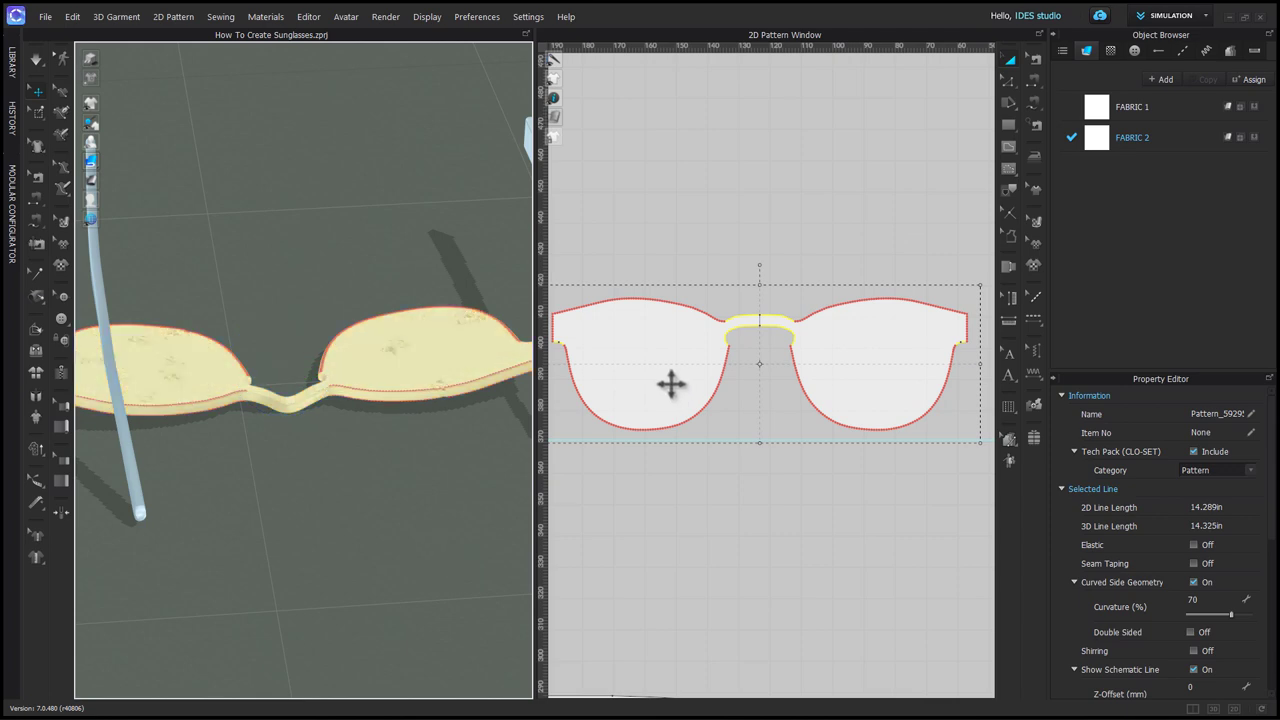
# Step: Stop the simulation and, viewed from above, move the frame to the front ends of the temples, centred between them
pyautogui.press('space')
pyautogui.press('2')
pyautogui.scroll(3, 300, 370)
pyautogui.moveTo(283, 354); pyautogui.dragTo(294, 224)
pyautogui.press('6')
pyautogui.scroll(3, 300, 380)
pyautogui.moveTo(251, 397); pyautogui.dragTo(254, 411)
pyautogui.press('5')
pyautogui.scroll(6, 320, 412)
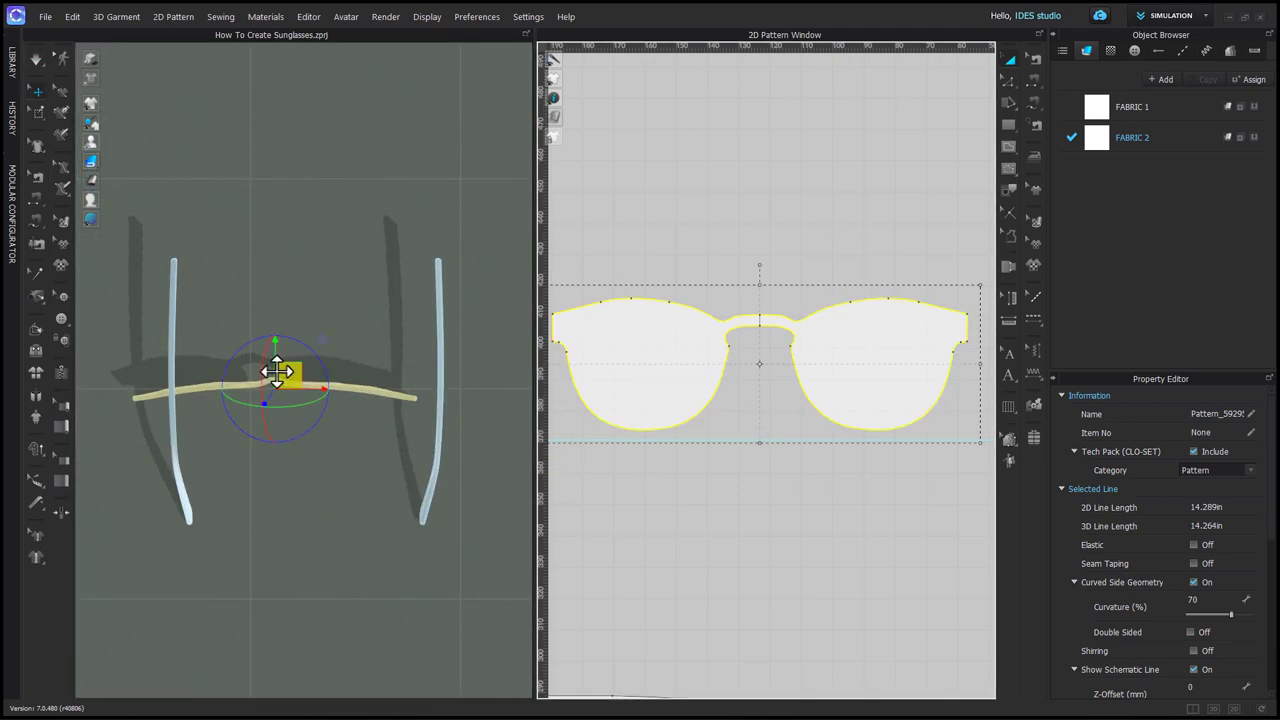
pyautogui.moveTo(274, 368); pyautogui.dragTo(274, 239)
pyautogui.moveTo(322, 257); pyautogui.dragTo(351, 257)
pyautogui.moveTo(301, 220); pyautogui.dragTo(301, 208)
# Step: Adjust the frame's height, depth and tilt in side view so that it meets the front ends of the temples
pyautogui.press('6')
pyautogui.scroll(5, 340, 290)
pyautogui.moveTo(345, 375); pyautogui.dragTo(372, 368, button='right')
pyautogui.moveTo(255, 318); pyautogui.dragTo(240, 313)
pyautogui.press('6')
pyautogui.scroll(-8, 800, 450)
pyautogui.moveTo(850, 482); pyautogui.dragTo(560, 560)
pyautogui.moveTo(394, 286); pyautogui.dragTo(415, 315)
pyautogui.moveTo(444, 343); pyautogui.dragTo(420, 355, button='right')
pyautogui.moveTo(398, 304)
pyautogui.mouseDown()
pyautogui.moveTo(398, 323)
pyautogui.moveTo(417, 309)
pyautogui.mouseUp()
pyautogui.scroll(3, 400, 322)
pyautogui.press('6')
pyautogui.scroll(3, 383, 349)
pyautogui.click(292, 290)
pyautogui.moveTo(291, 258); pyautogui.dragTo(290, 270)
pyautogui.moveTo(850, 482); pyautogui.dragTo(560, 560)
# Step: Shift a temple slightly so that its front end lines up with the outer end of the frame
pyautogui.scroll(-3, 374, 362)
pyautogui.moveTo(450, 366); pyautogui.dragTo(300, 366, button='middle')
pyautogui.press('5')
pyautogui.click(355, 446)
pyautogui.moveTo(398, 452); pyautogui.dragTo(388, 454)
pyautogui.moveTo(500, 474); pyautogui.dragTo(110, 436, button='middle')
pyautogui.click(362, 448)
pyautogui.press('6')
pyautogui.moveTo(850, 482); pyautogui.dragTo(545, 560)
pyautogui.press('z')
pyautogui.scroll(4, 794, 557)
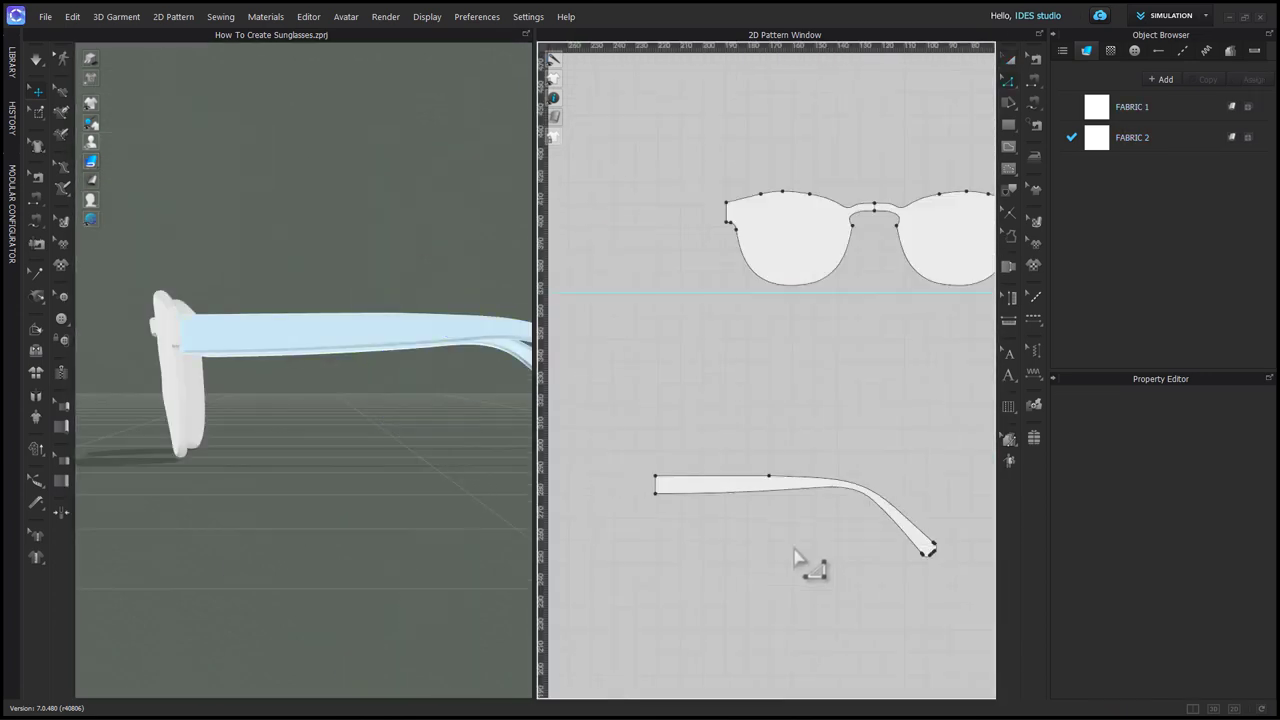
# Step: Select both temple patterns and link them as symmetric patterns
pyautogui.scroll(-1, 780, 580)
pyautogui.moveTo(762, 592); pyautogui.dragTo(858, 532, button='middle')
pyautogui.click(660, 458)
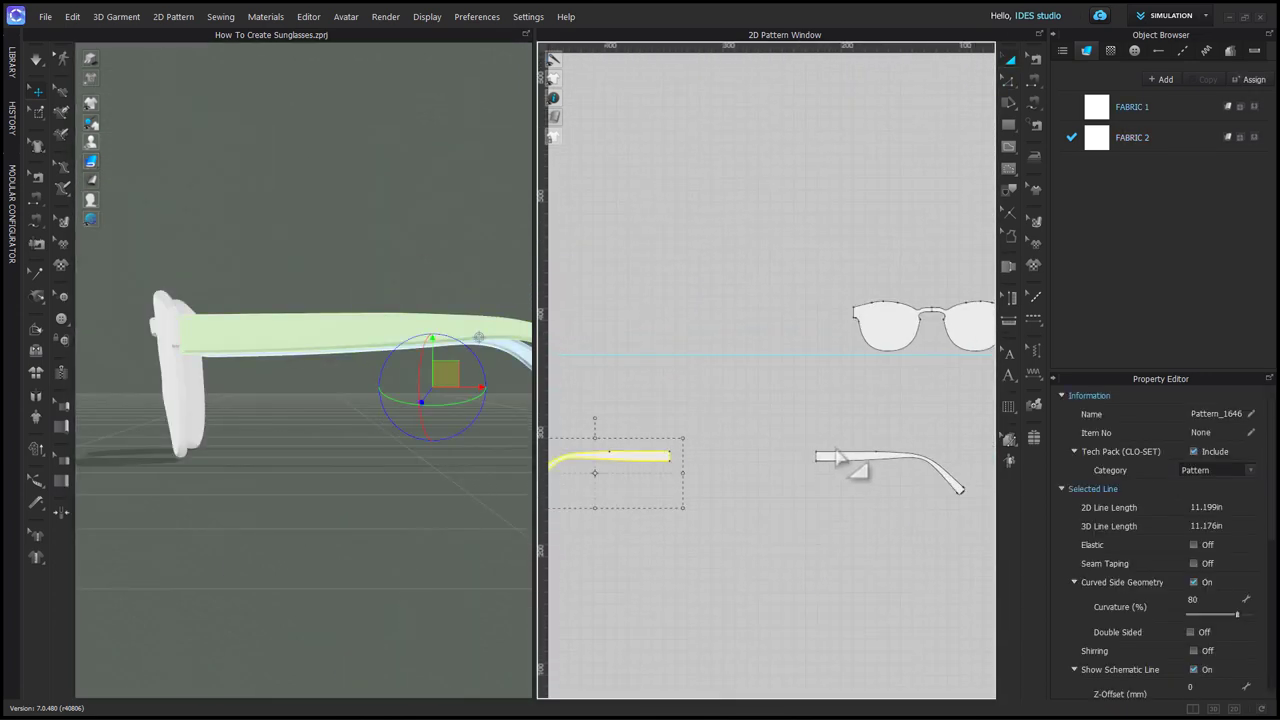
pyautogui.keyDown('shift'); pyautogui.click(831, 455); pyautogui.keyUp('shift')
pyautogui.rightClick(831, 455)
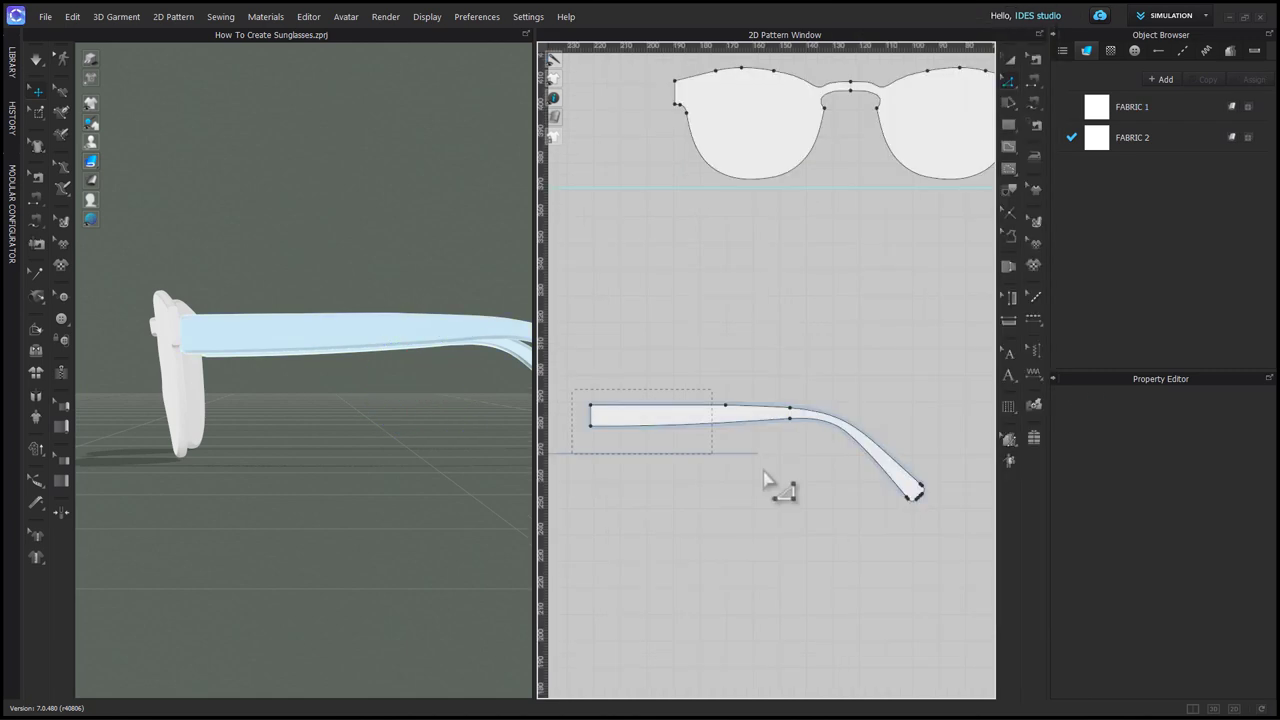
# Step: Slant the front edge of the linked temples to match the frame's tilt and smooth the curve points before the bend
pyautogui.click(691, 429)
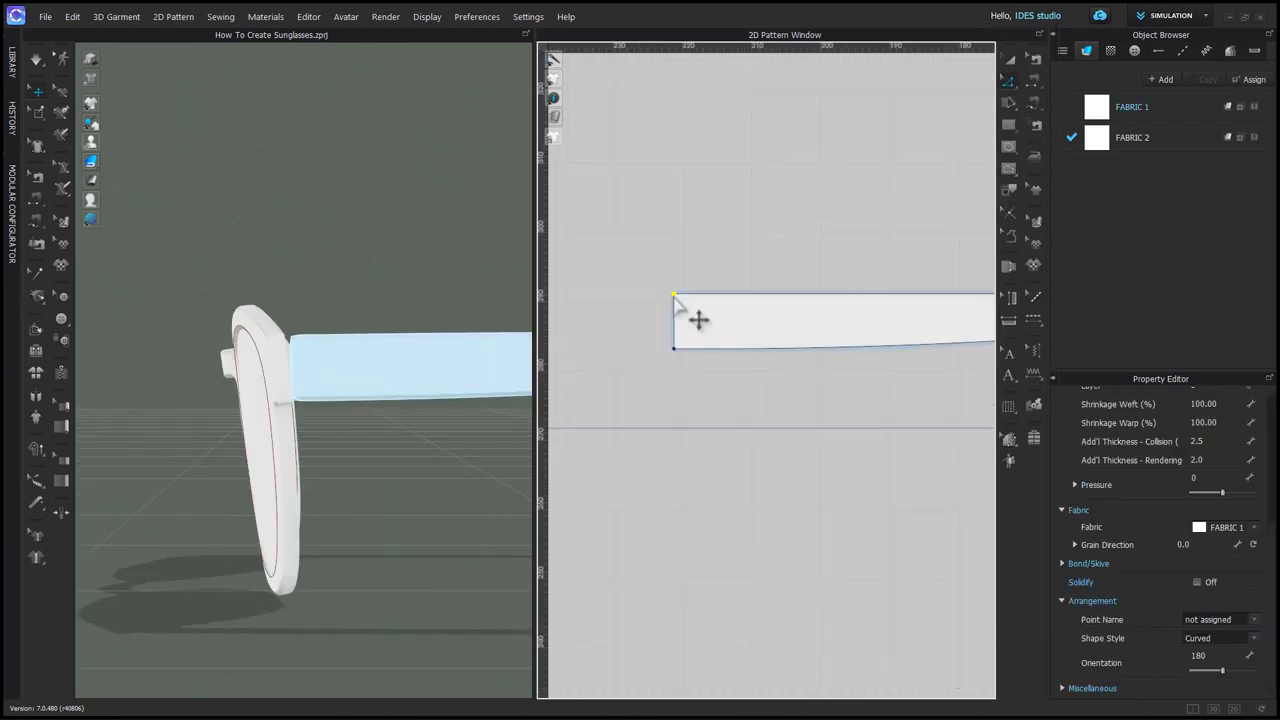
pyautogui.rightClick(675, 300)
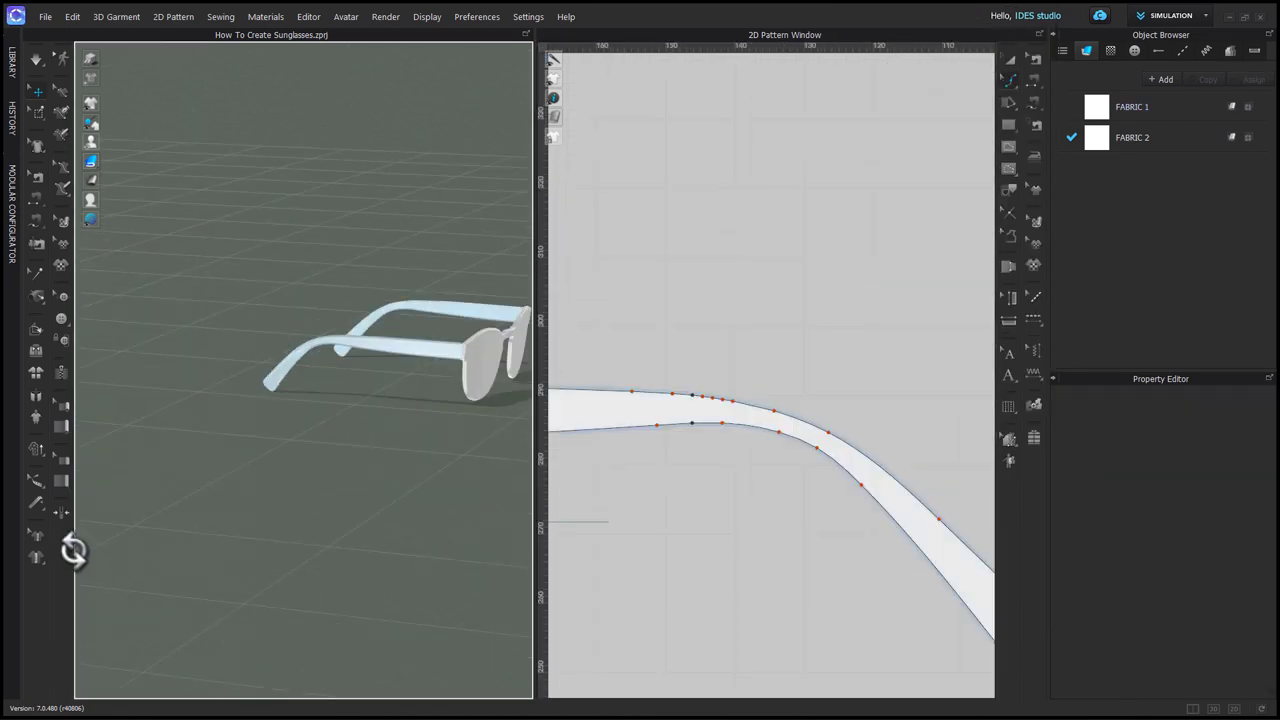
pyautogui.moveTo(71, 549); pyautogui.dragTo(420, 500, button='right')
pyautogui.scroll(-3, 711, 523)
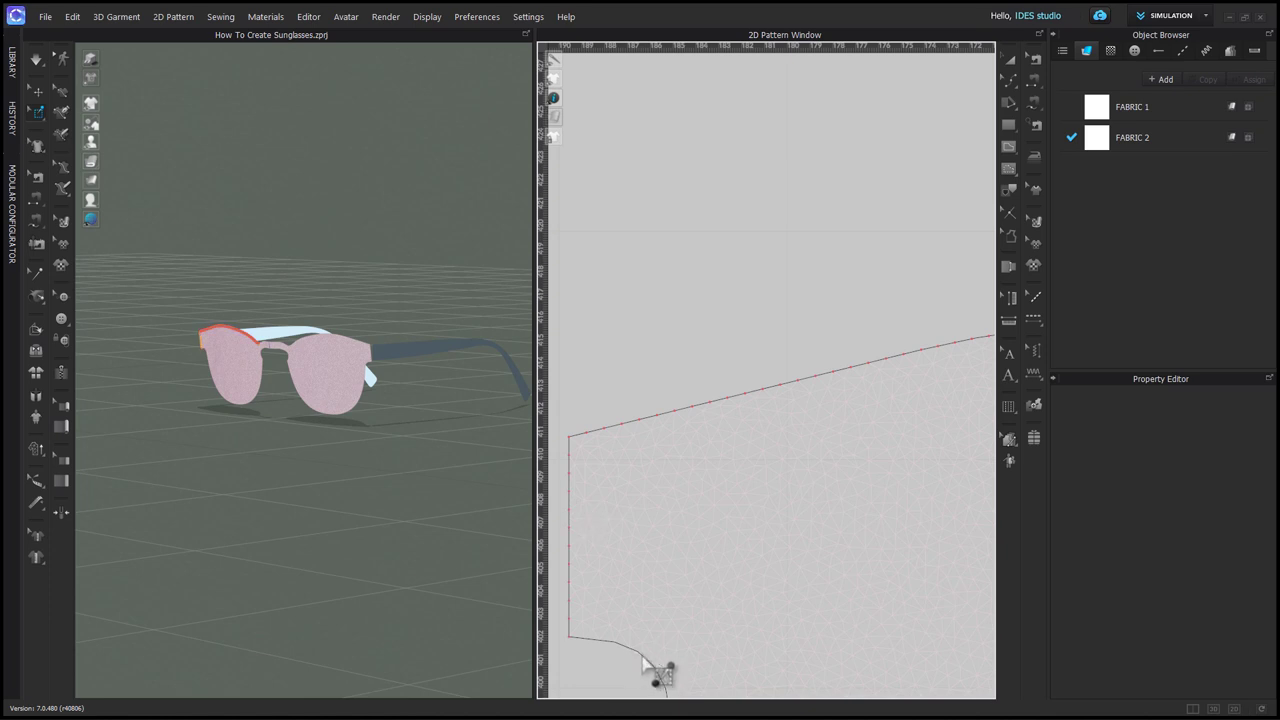
# Step: Pin the complete frame outline, including the bridge edges, and strengthen the frame pattern
pyautogui.scroll(5, 729, 566)
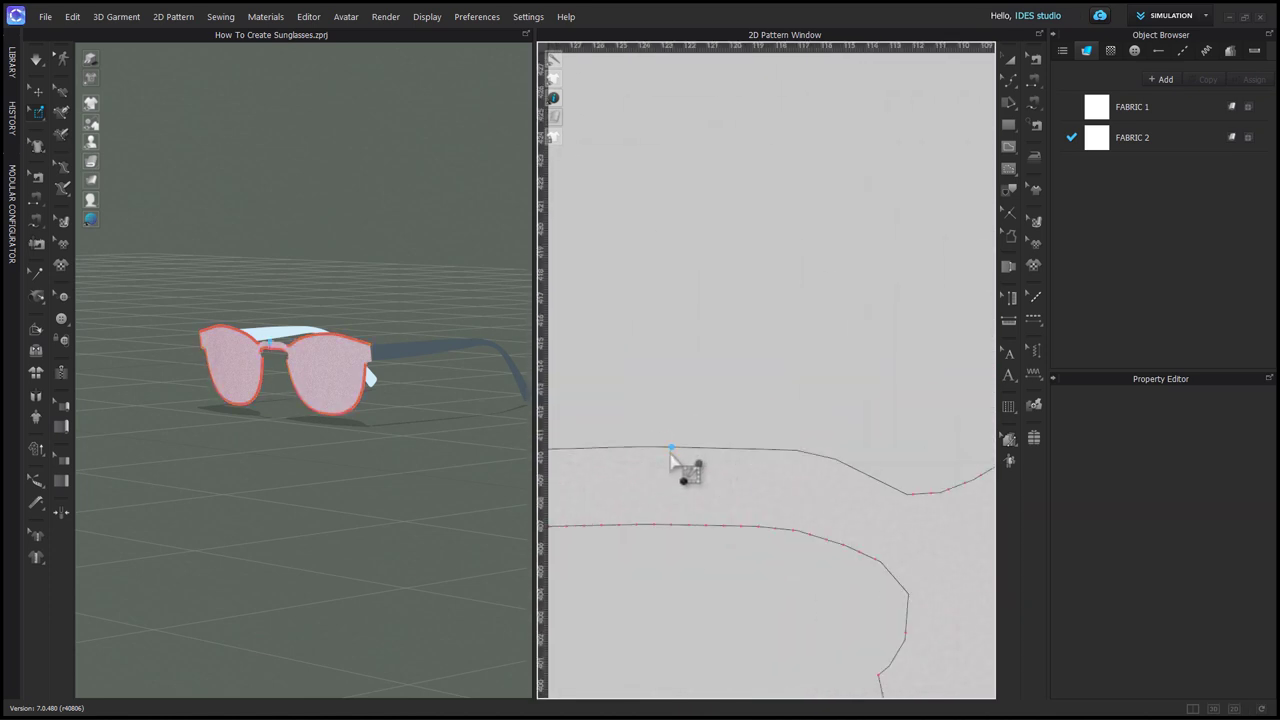
pyautogui.scroll(-5, 673, 463)
pyautogui.scroll(5, 850, 504)
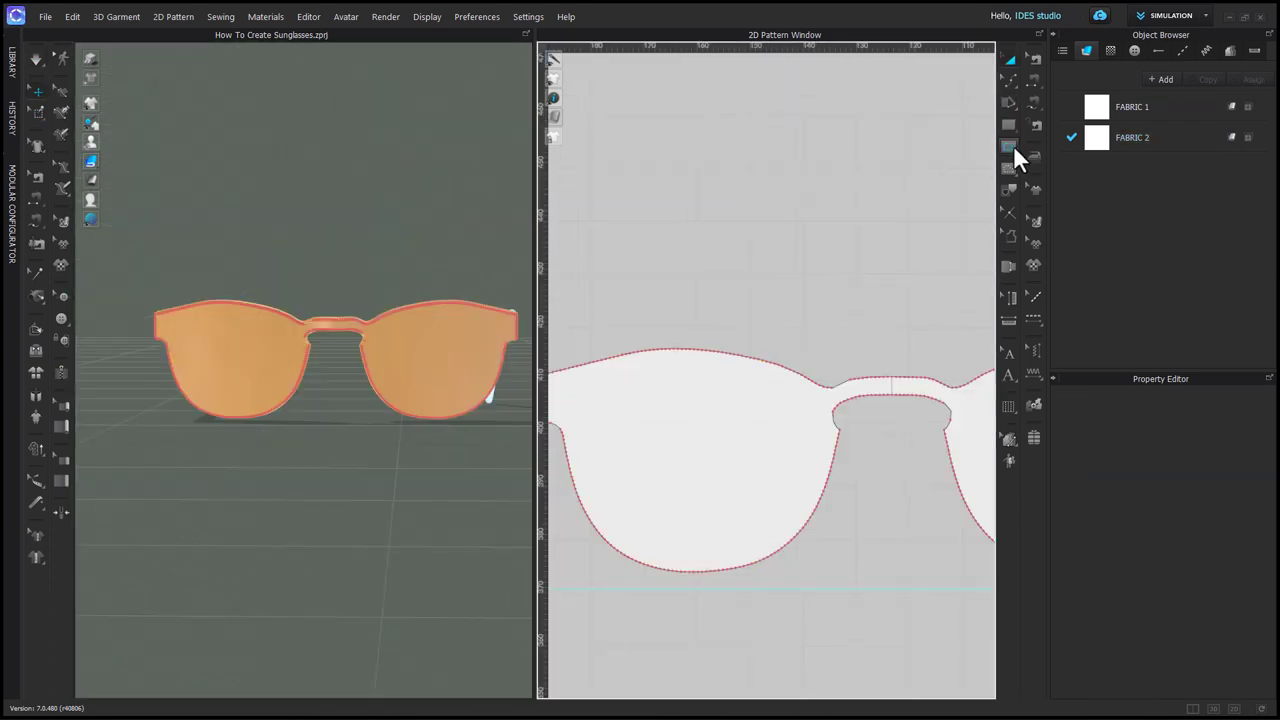
# Step: Draw an internal ellipse inside the first lens area and resize and position it within the rim
pyautogui.click(1010, 147)
pyautogui.click(1074, 180)
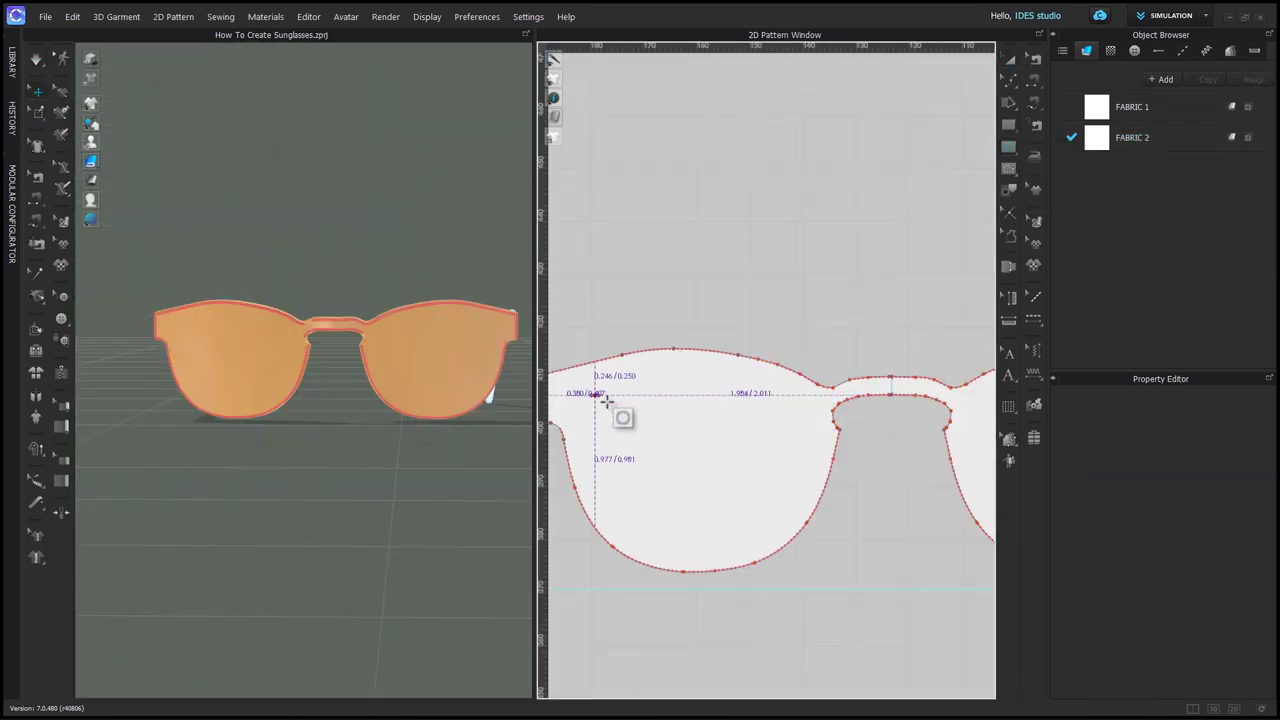
pyautogui.moveTo(625, 416); pyautogui.dragTo(811, 563)
pyautogui.moveTo(720, 400); pyautogui.dragTo(721, 369)
pyautogui.moveTo(621, 420); pyautogui.dragTo(607, 413)
# Step: Reshape the internal ellipse with its curve points so that it follows the lens outline with an even rim
pyautogui.rightClick(663, 500)
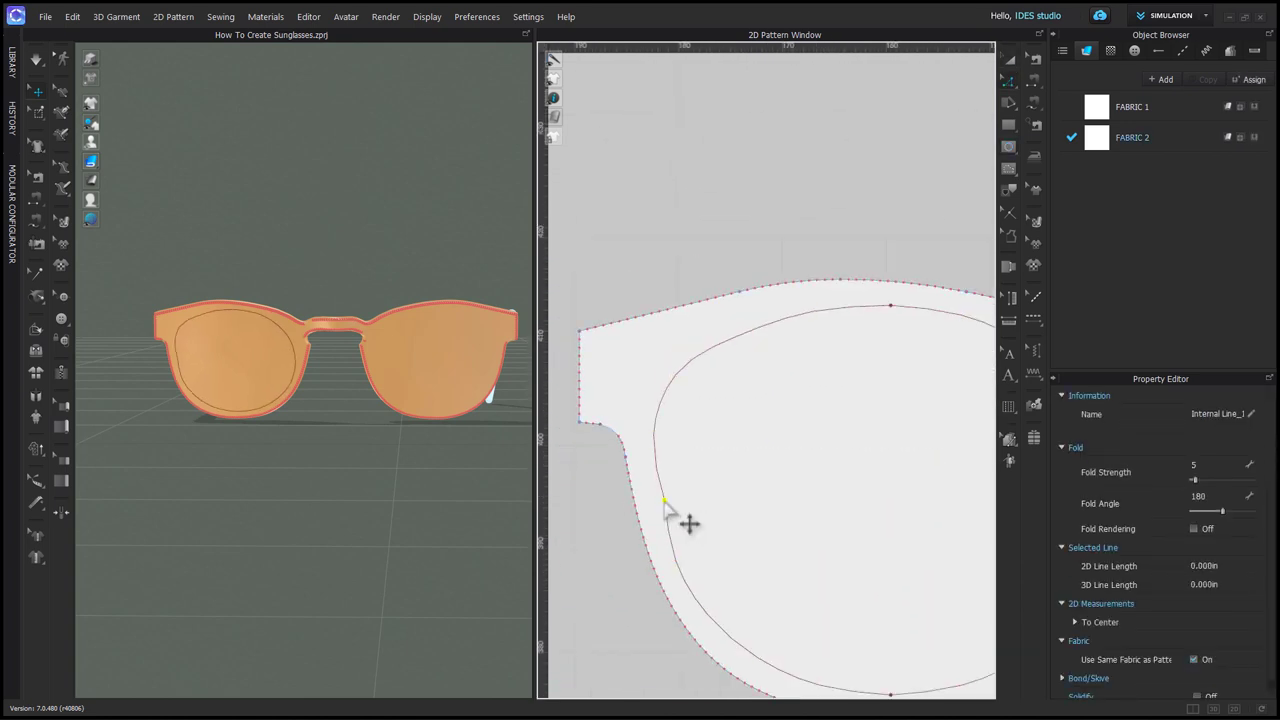
pyautogui.click(702, 586)
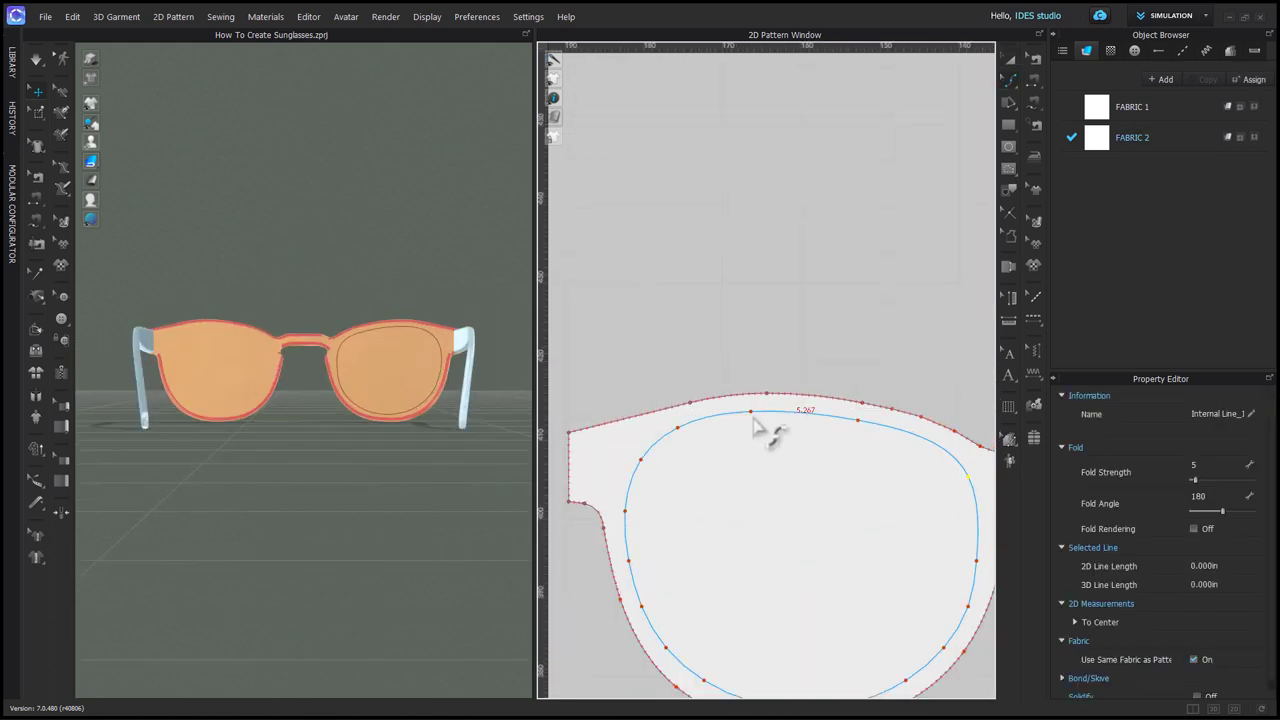
pyautogui.scroll(5, 754, 422)
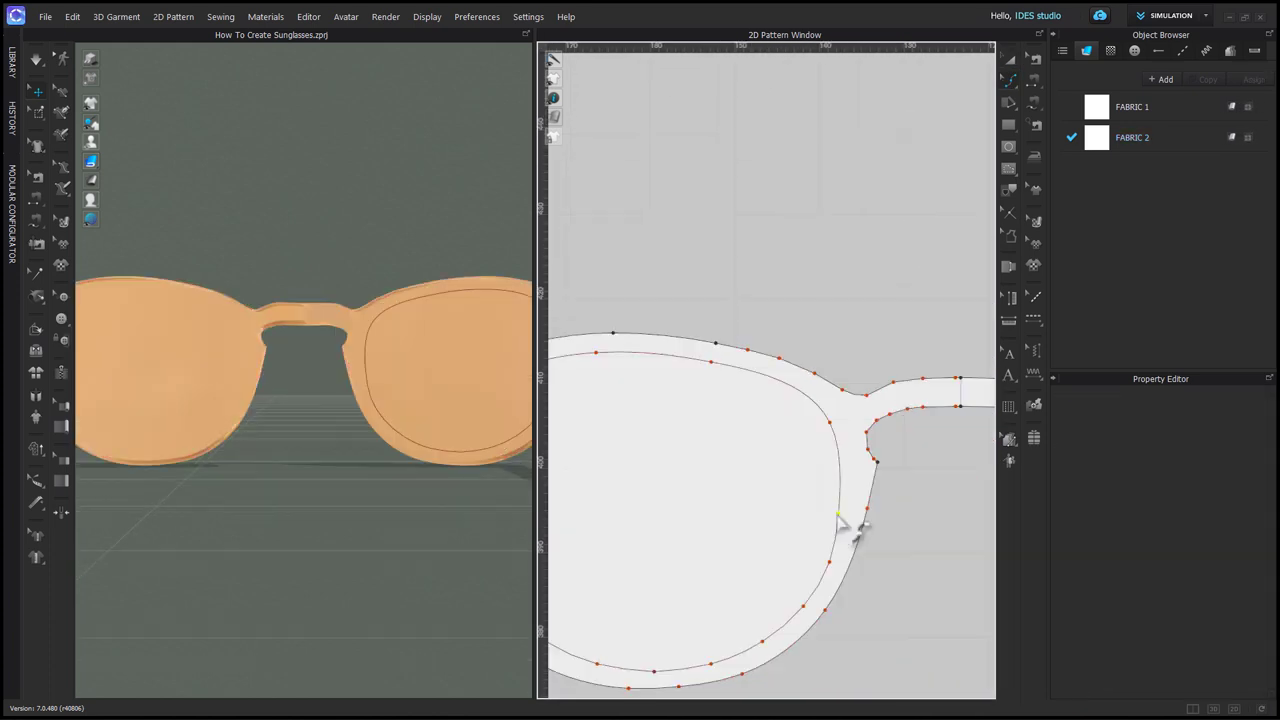
pyautogui.scroll(-4, 838, 520)
pyautogui.click(831, 560)
pyautogui.scroll(1, 831, 534)
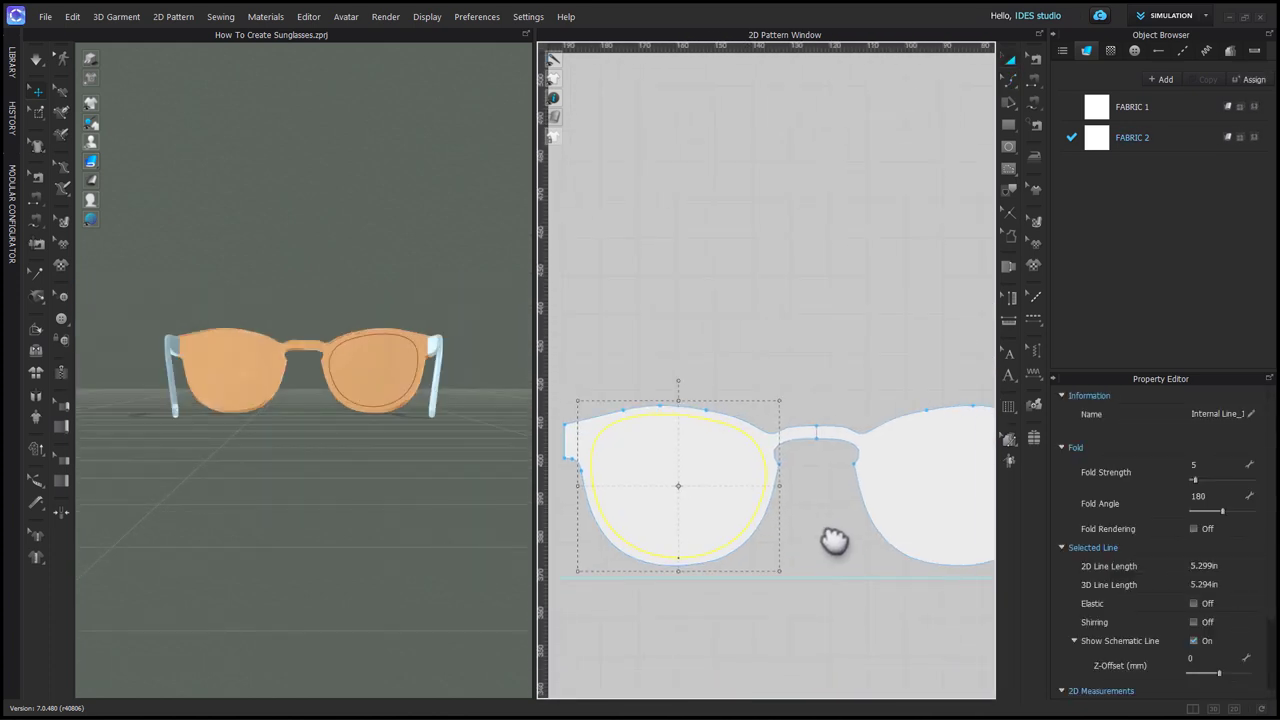
# Step: Paste a mirrored copy of the internal lens outline into the second lens area, with an even rim around it
pyautogui.hotkey('ctrl', 'v')
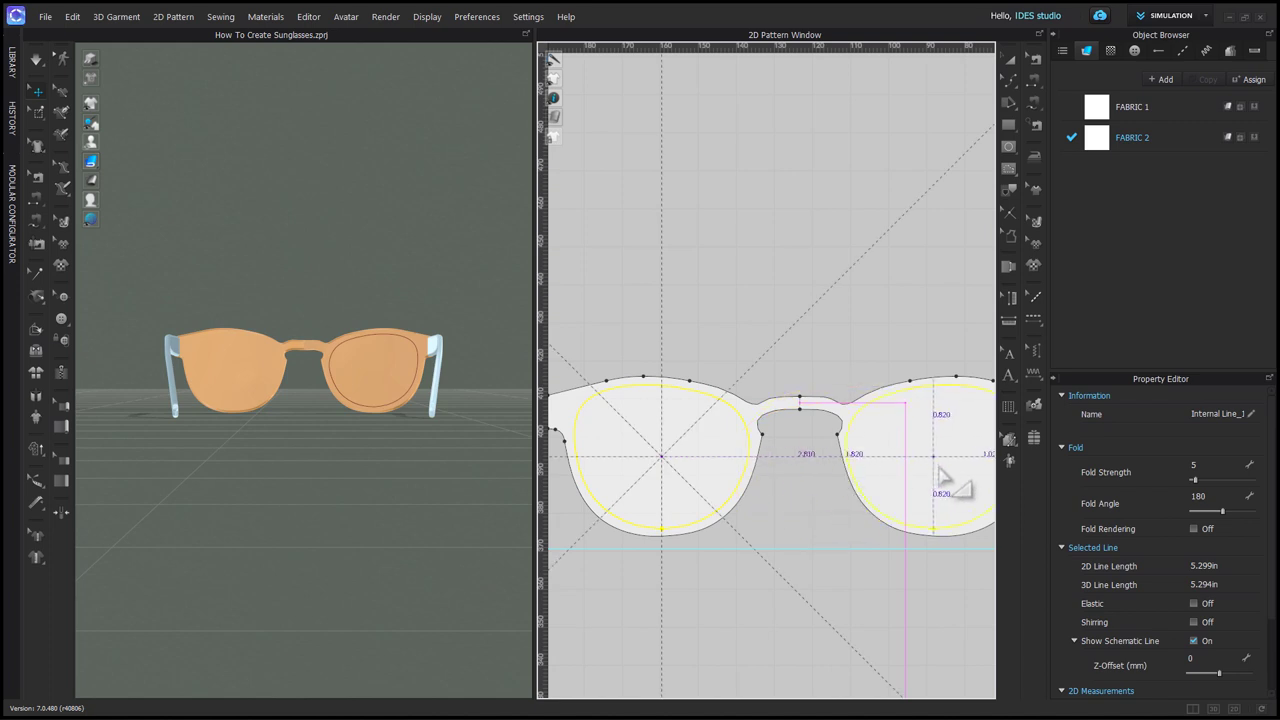
pyautogui.moveTo(949, 478); pyautogui.dragTo(807, 478, button='middle')
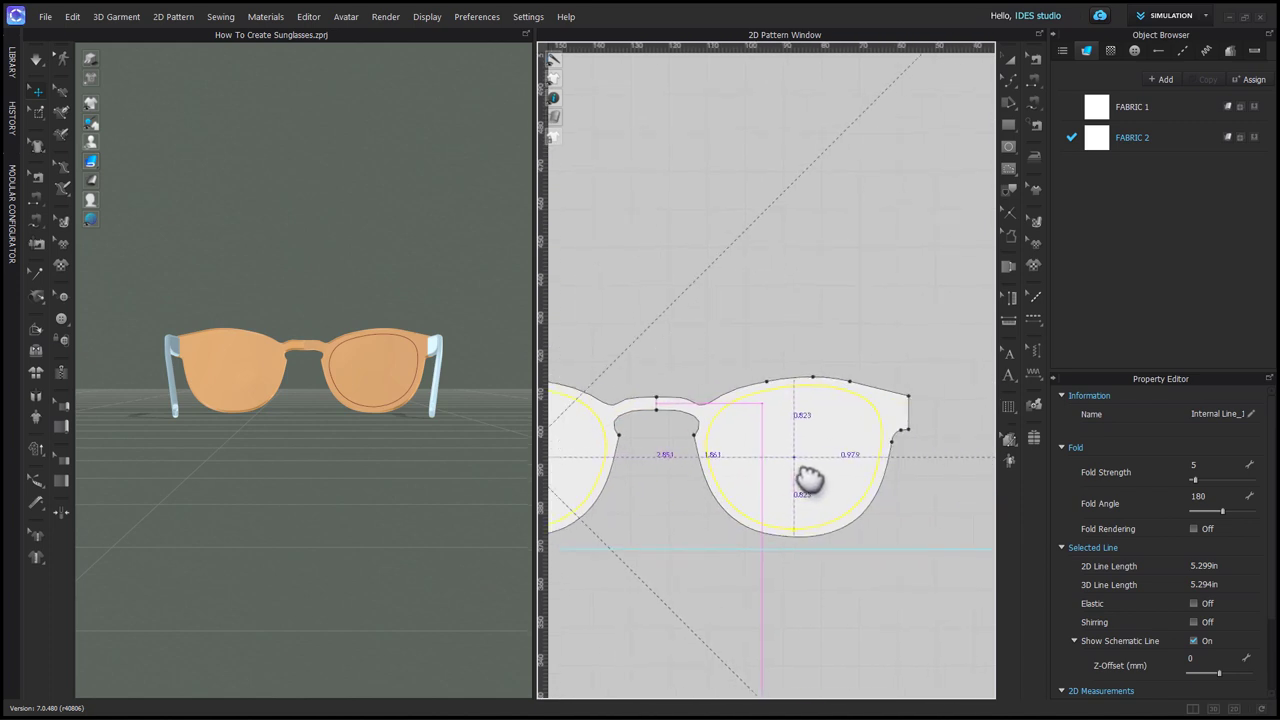
pyautogui.click(781, 597)
pyautogui.click(771, 609)
pyautogui.scroll(-2, 706, 626)
pyautogui.moveTo(706, 626); pyautogui.dragTo(771, 551, button='right')
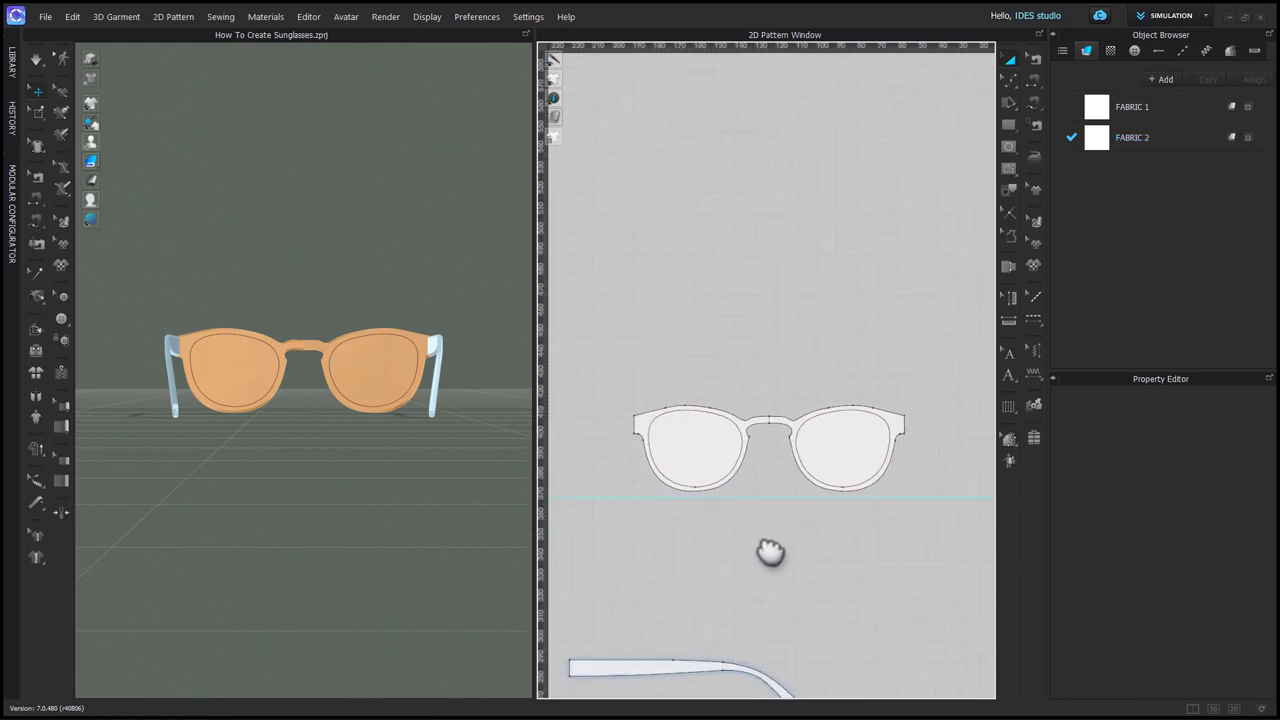
# Step: Cut both lens shapes out of the frame along the internal lines and place them above the frame in the 2D pattern
pyautogui.click(707, 448)
pyautogui.rightClick(814, 461)
pyautogui.click(851, 327)
pyautogui.click(684, 365)
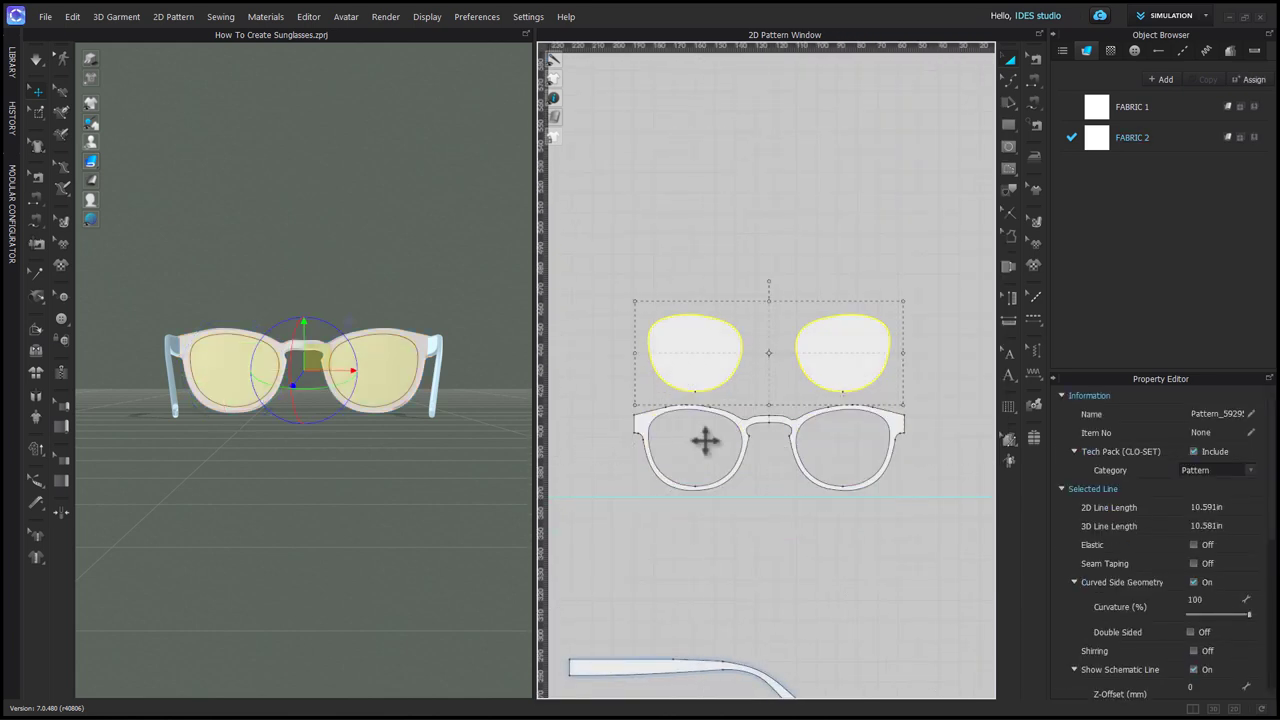
# Step: Reduce the additional rendering thickness of the two lens patterns
pyautogui.scroll(-3, 1222, 665)
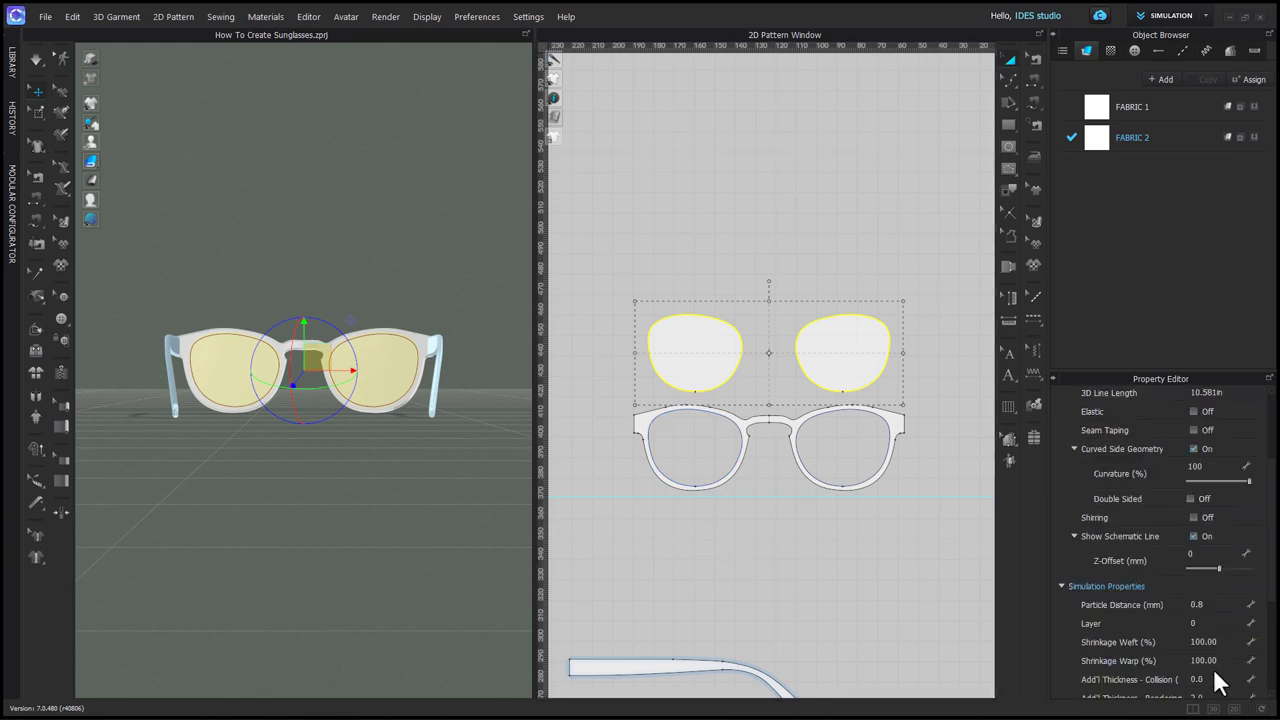
pyautogui.scroll(-2, 1220, 684)
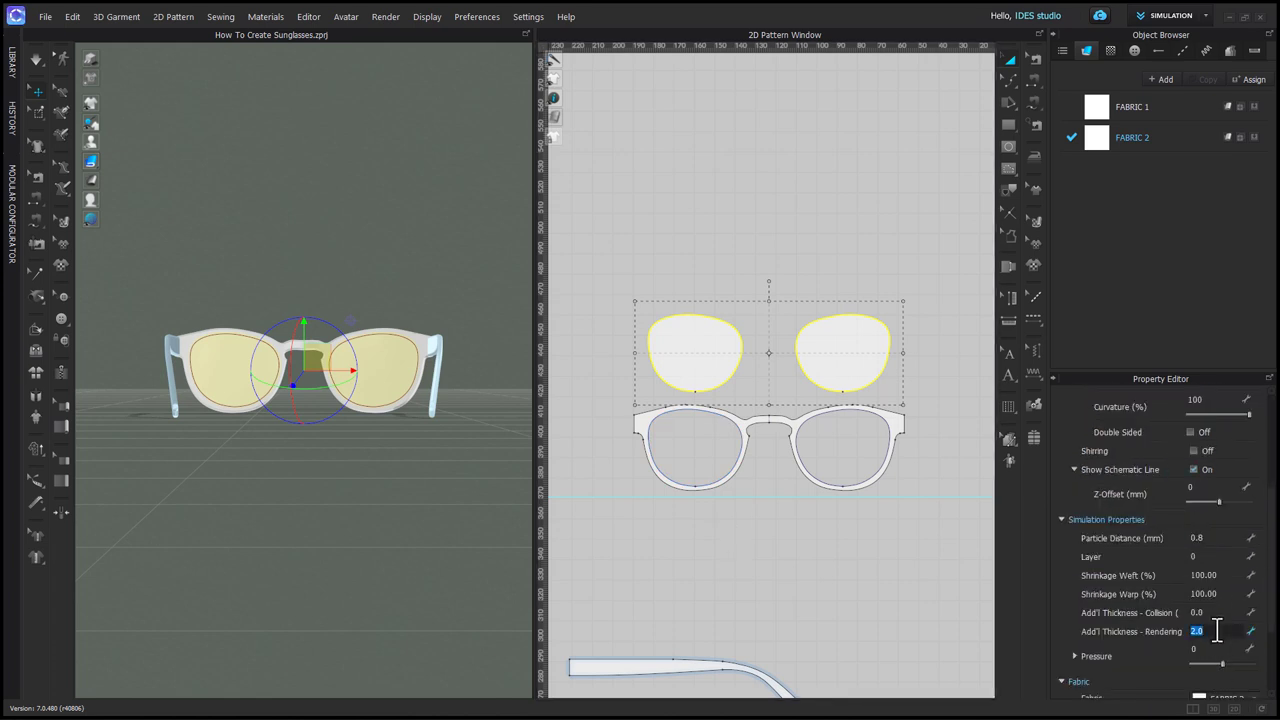
pyautogui.scroll(2, 1221, 490)
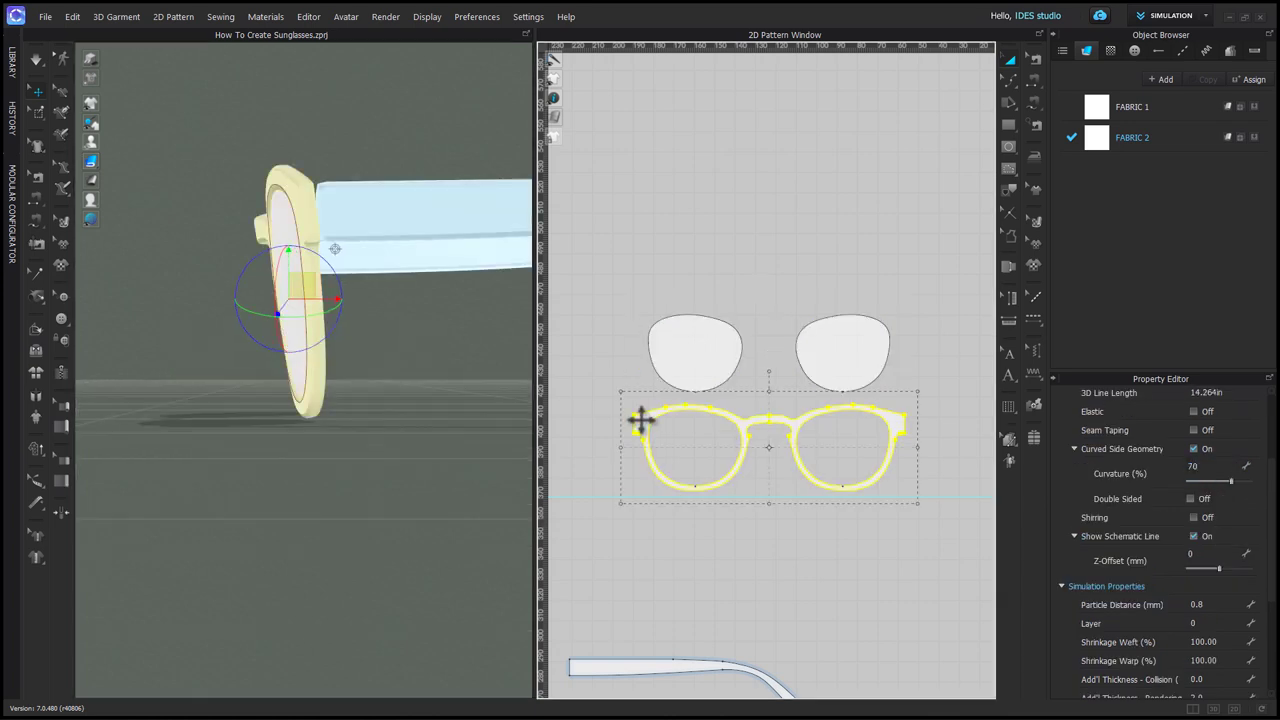
# Step: Select the frame together with the linked temples and set one common side-geometry curvature for them
pyautogui.keyDown('shift'); pyautogui.click(686, 620); pyautogui.keyUp('shift')
pyautogui.scroll(-10, 686, 620)
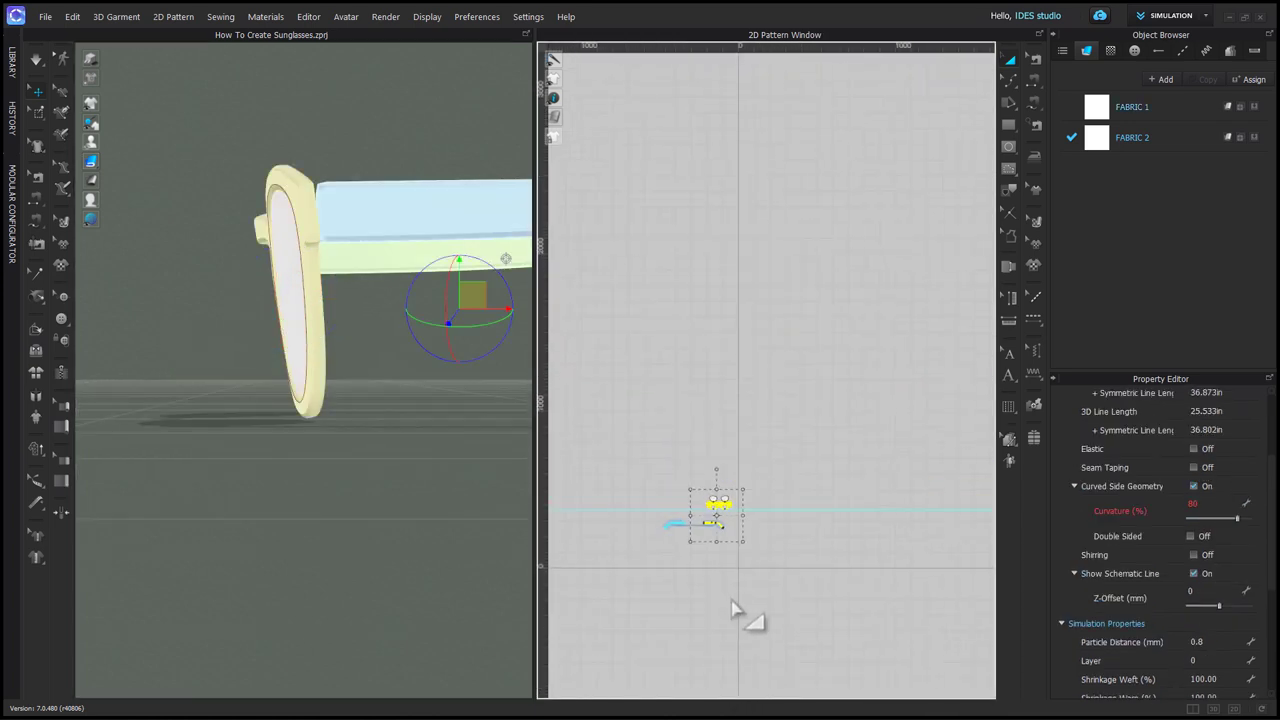
pyautogui.scroll(5, 708, 545)
pyautogui.click(1215, 505)
pyautogui.press('Return')
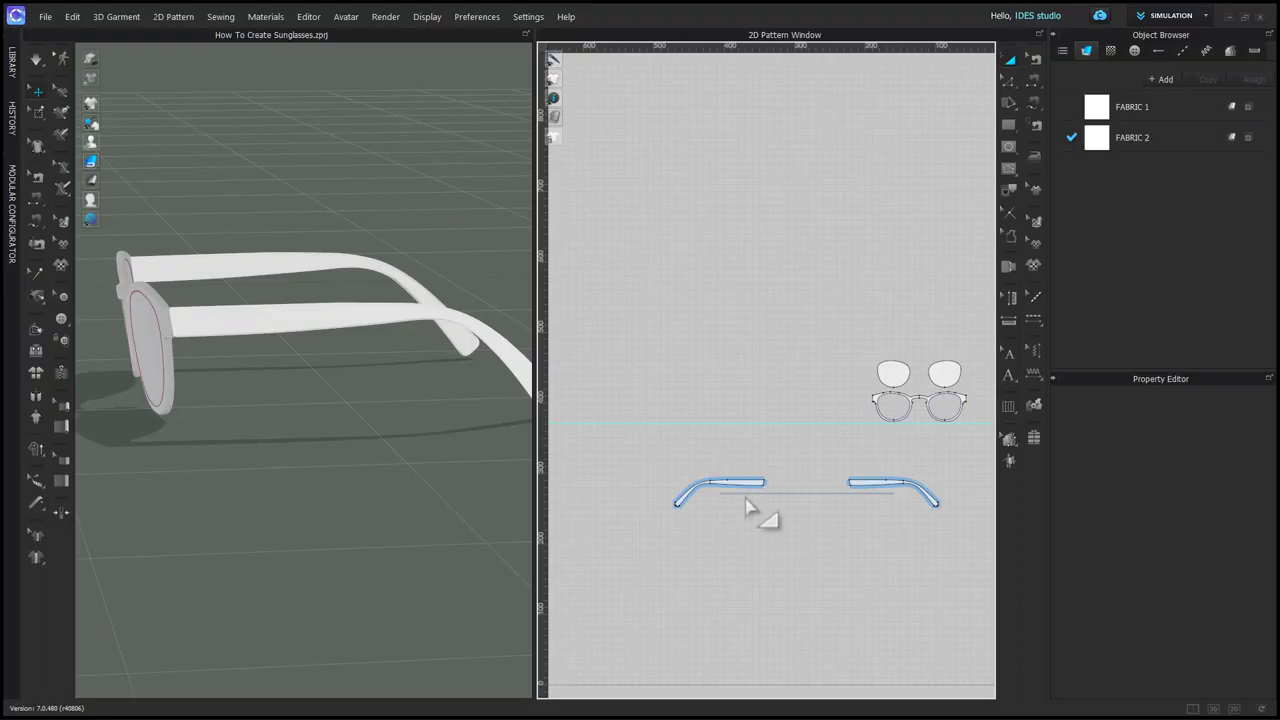
# Step: Duplicate both temple patterns and place the copies directly below the originals in the 2D pattern
pyautogui.click(751, 483)
pyautogui.keyDown('shift'); pyautogui.click(868, 484); pyautogui.keyUp('shift')
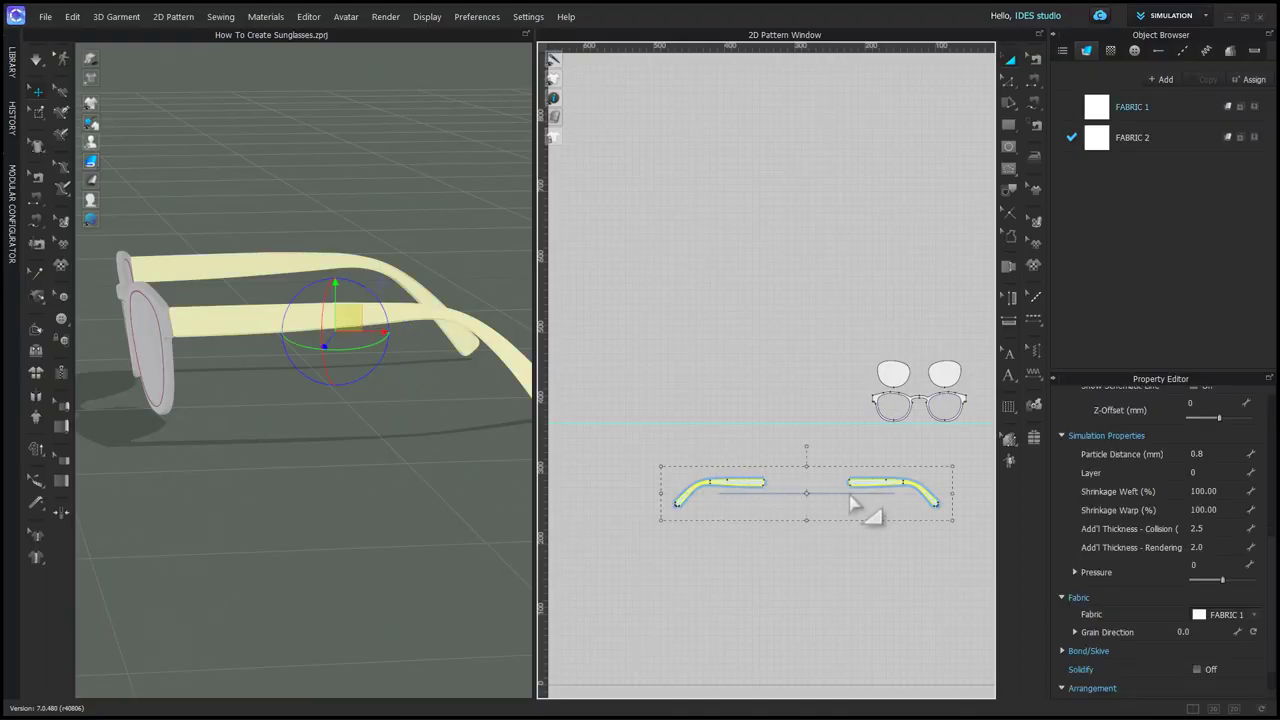
pyautogui.hotkey('ctrl', 'v')
pyautogui.scroll(5, 812, 515)
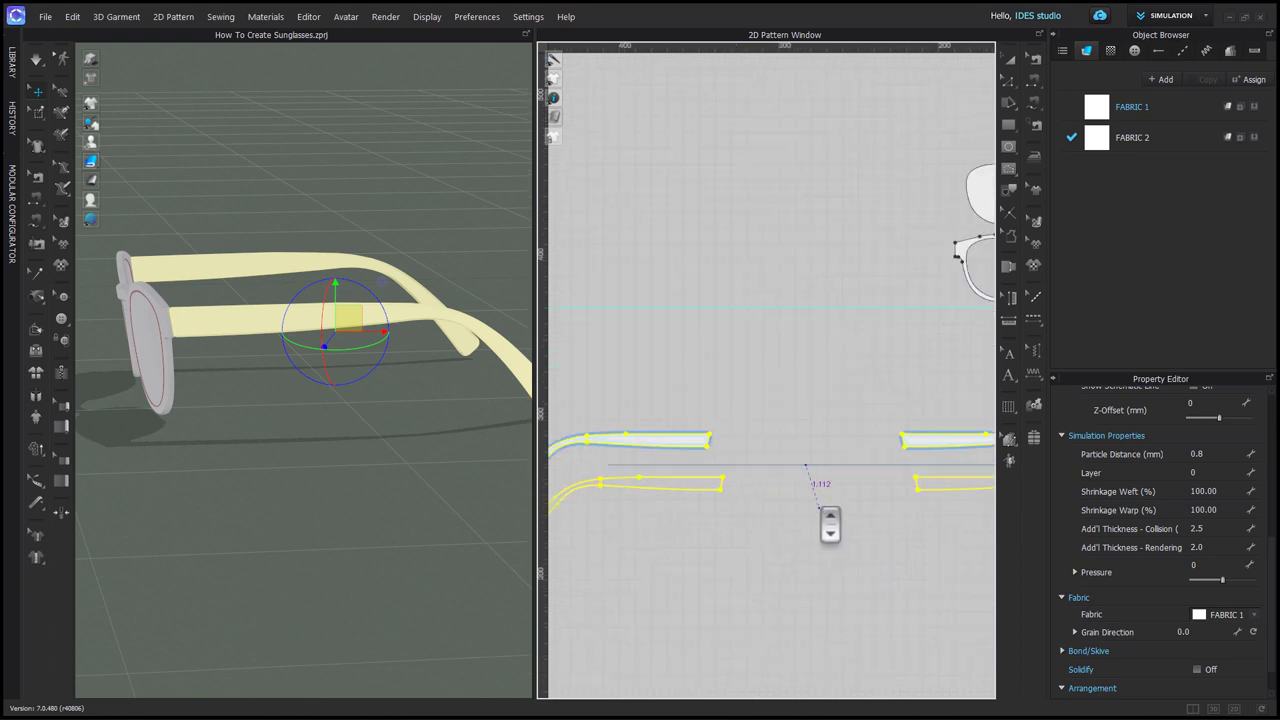
pyautogui.moveTo(830, 525); pyautogui.dragTo(814, 492)
pyautogui.scroll(-2, 820, 537)
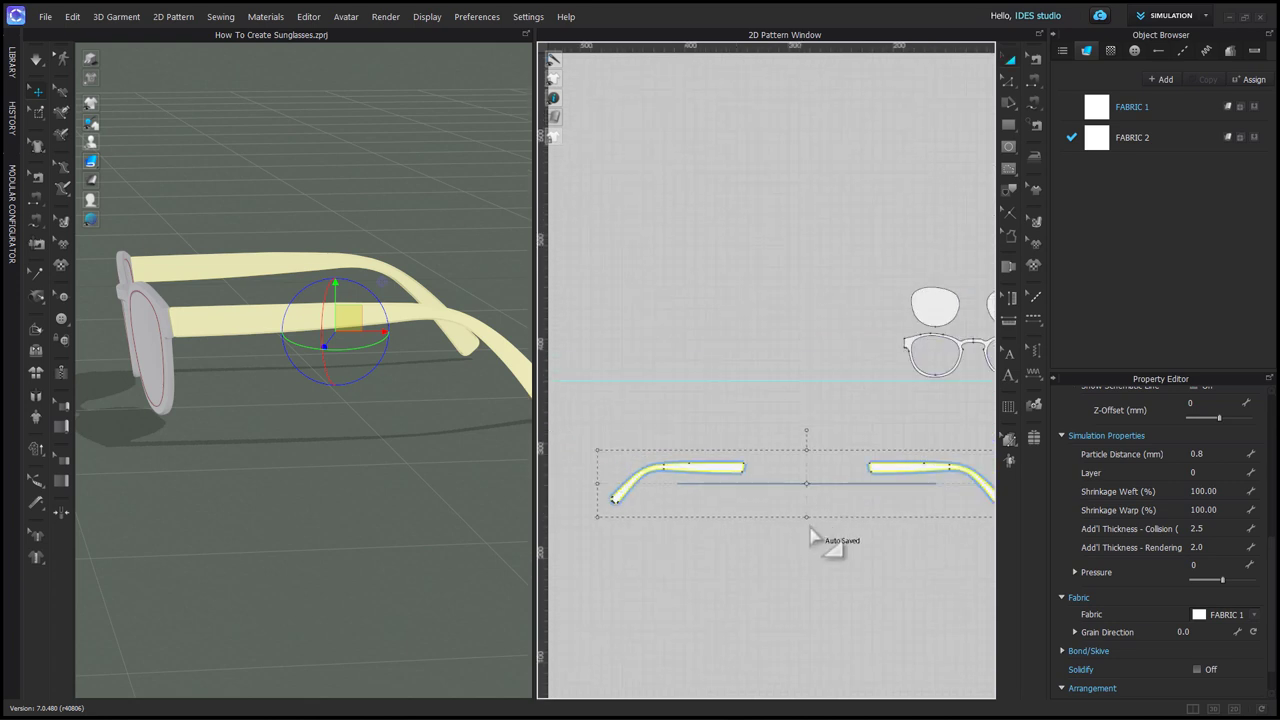
pyautogui.moveTo(886, 467); pyautogui.dragTo(886, 541)
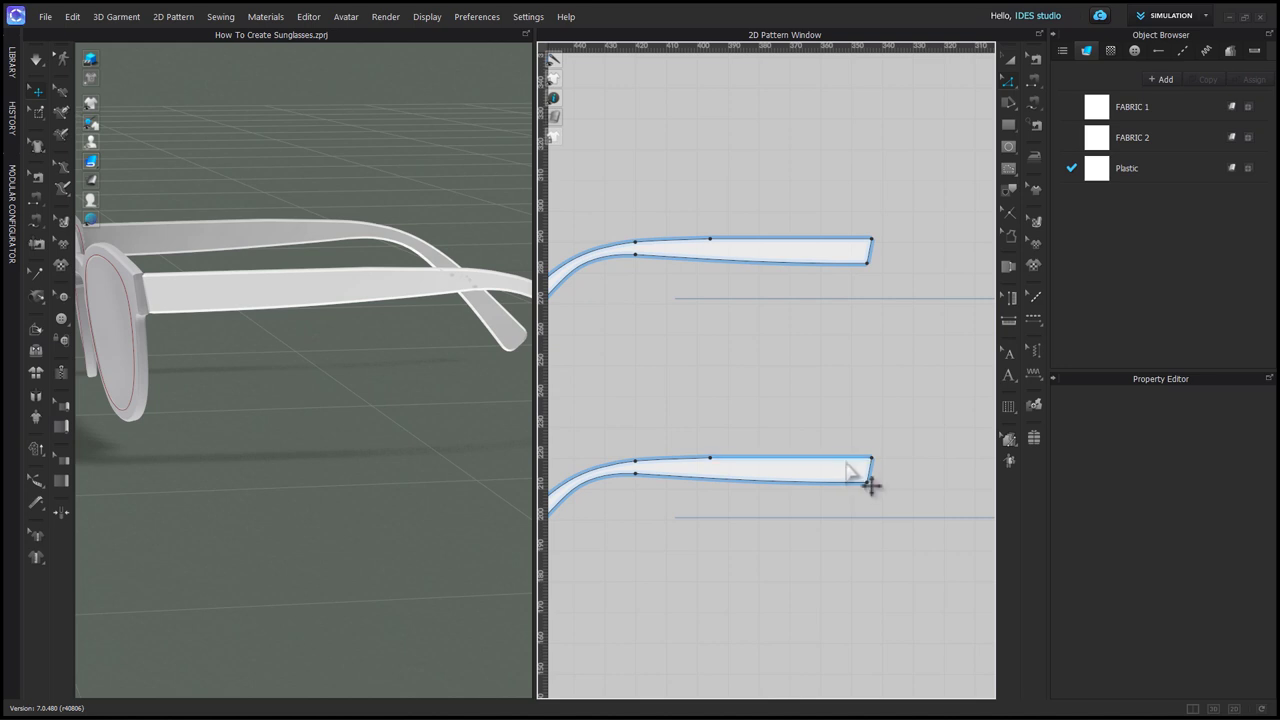
# Step: Offset the front upper and lower edges of the duplicated temple inward as extended internal lines at 0.08 in, with Reverse Direction off
pyautogui.click(848, 465)
pyautogui.rightClick(824, 483)
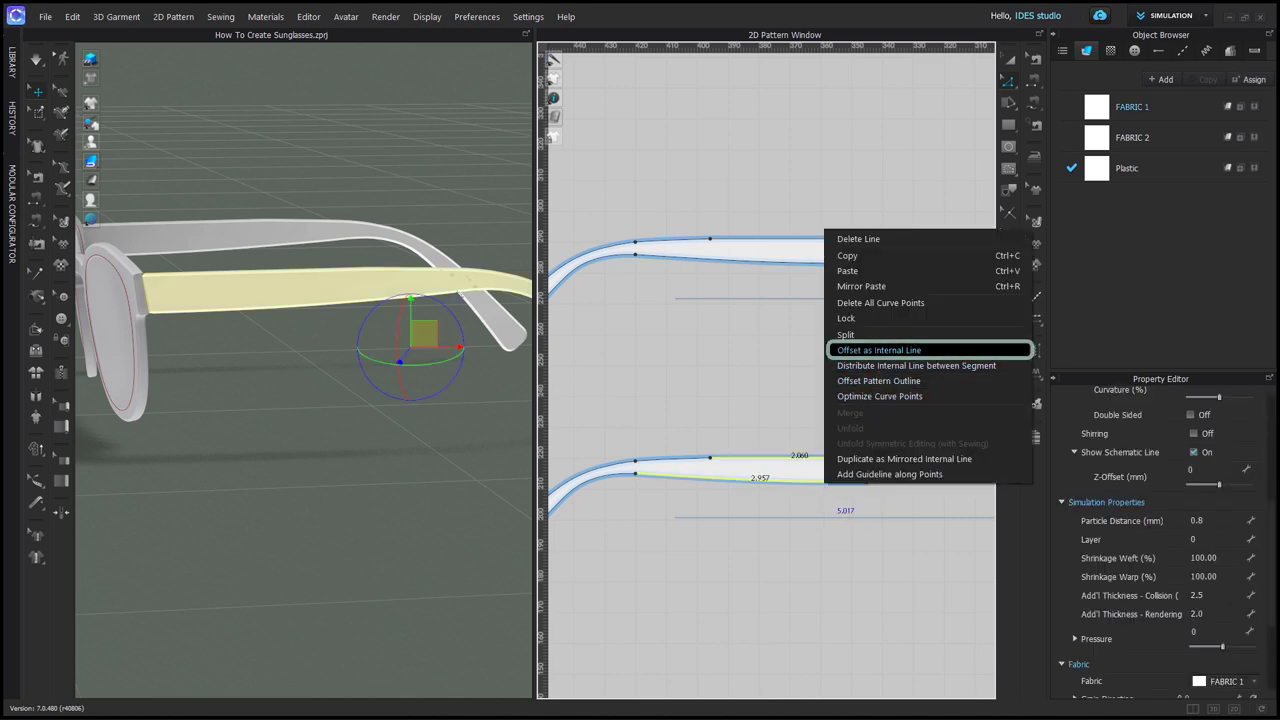
pyautogui.click(878, 350)
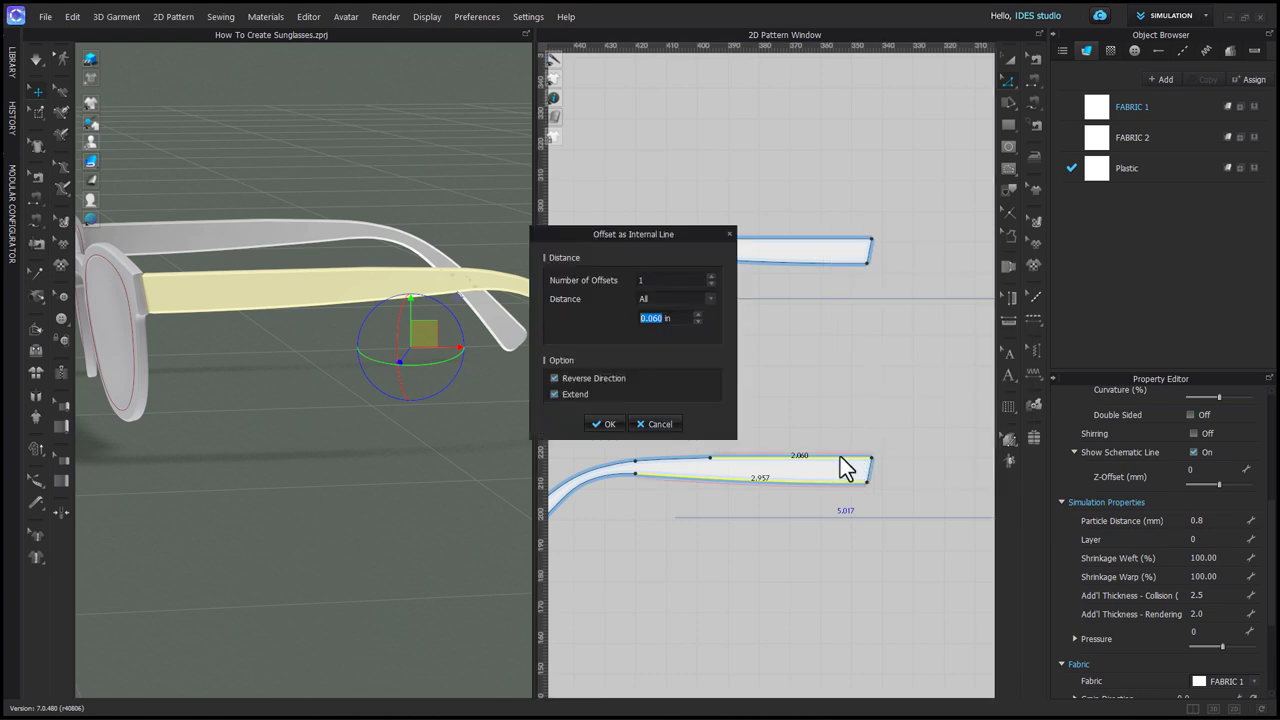
pyautogui.click(554, 378)
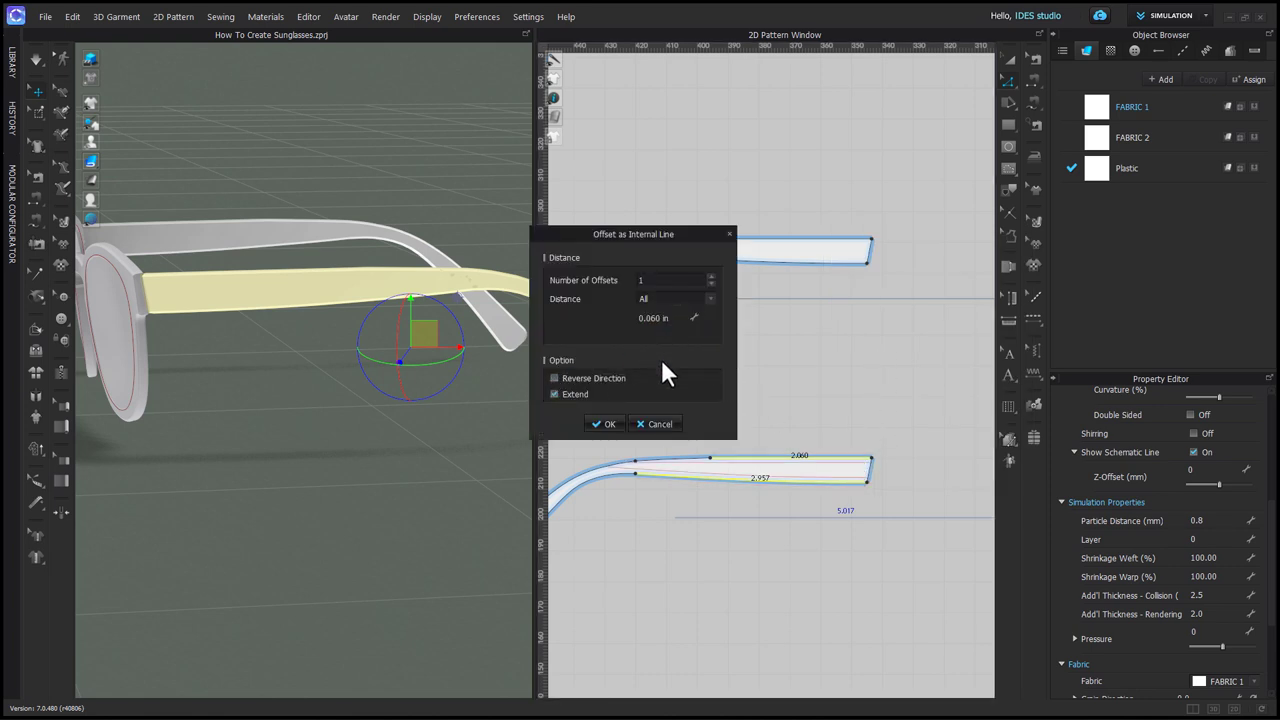
pyautogui.write('.08')
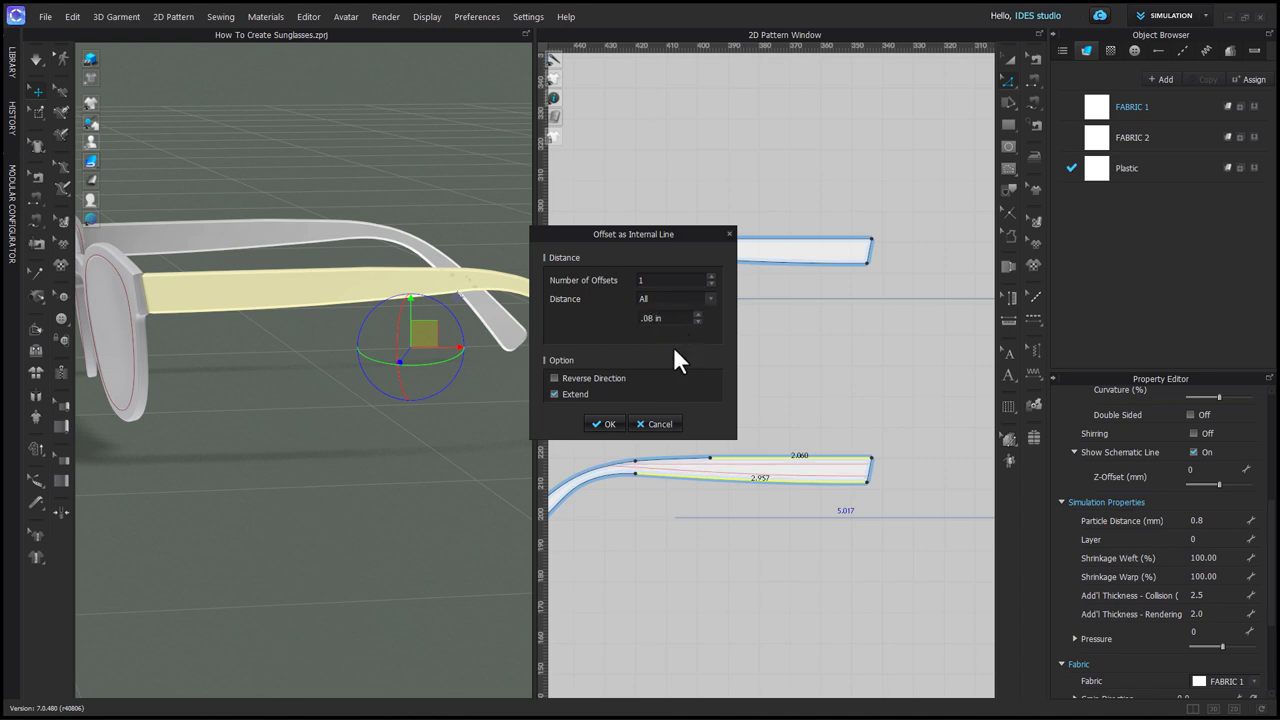
pyautogui.click(605, 424)
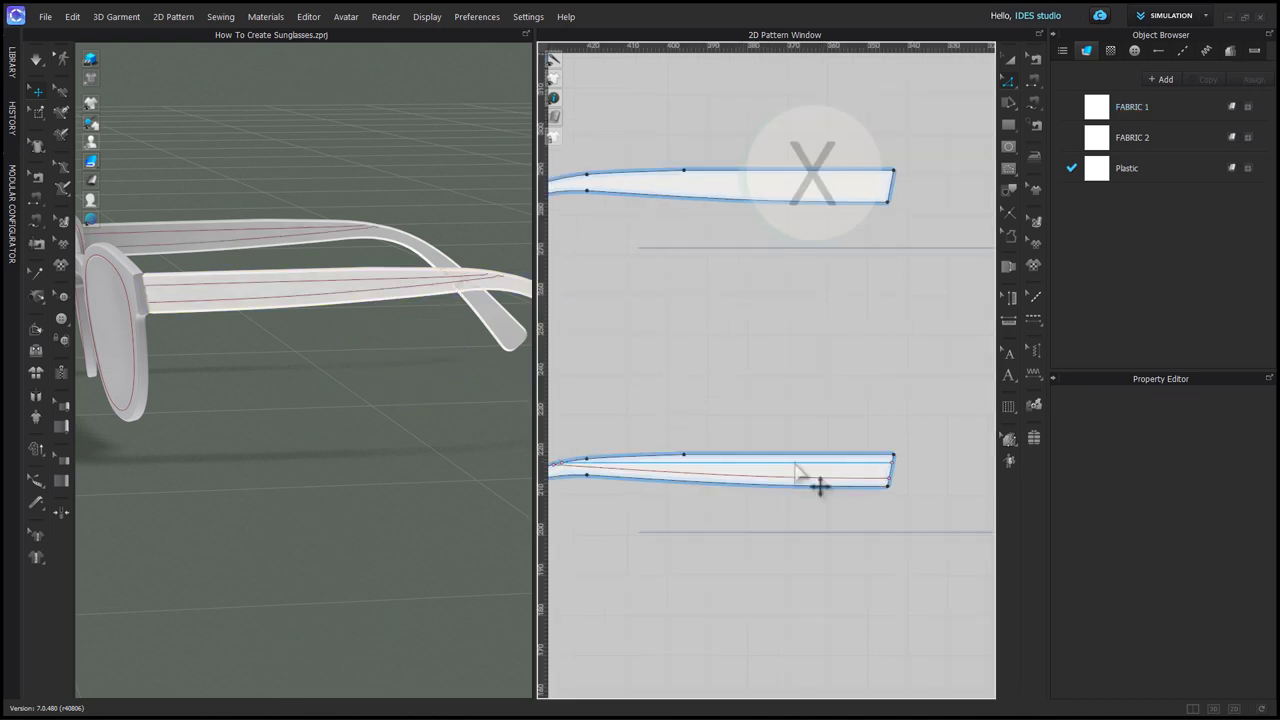
# Step: Add vertically aligned points to the upper and lower internal lines near the front end of the duplicated temple
pyautogui.press('x')
pyautogui.click(795, 479)
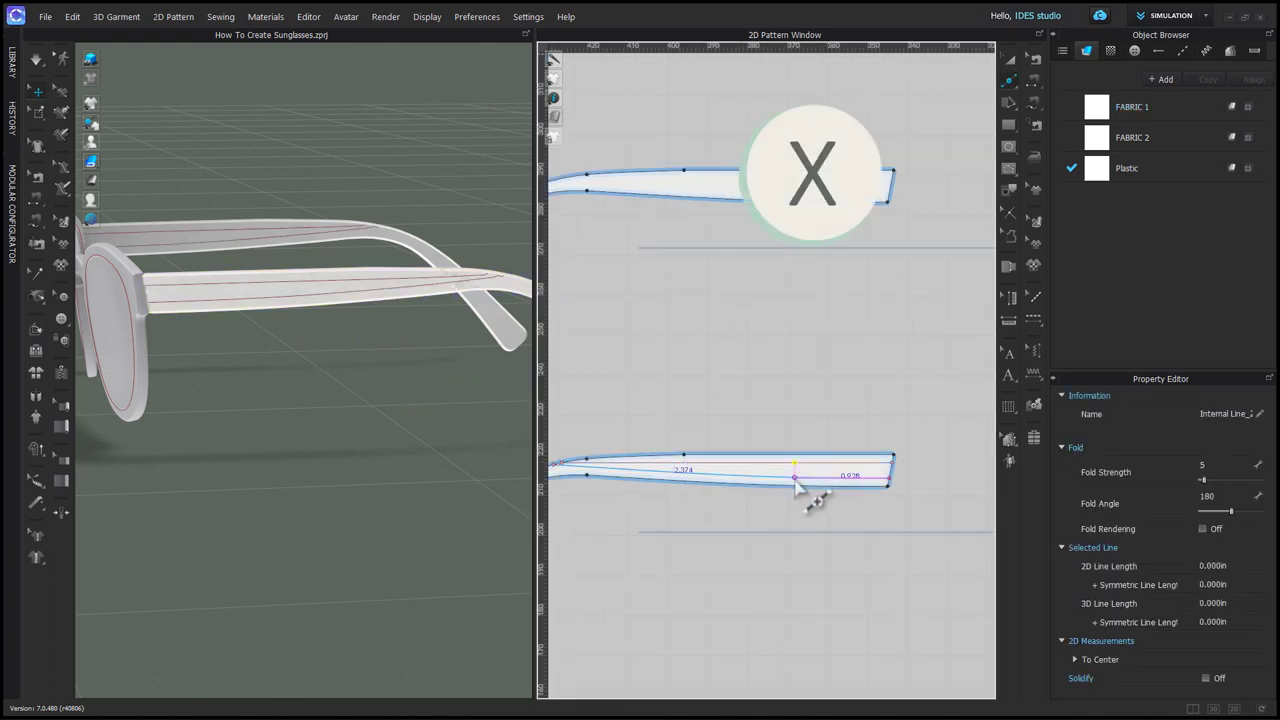
pyautogui.scroll(1, 769, 505)
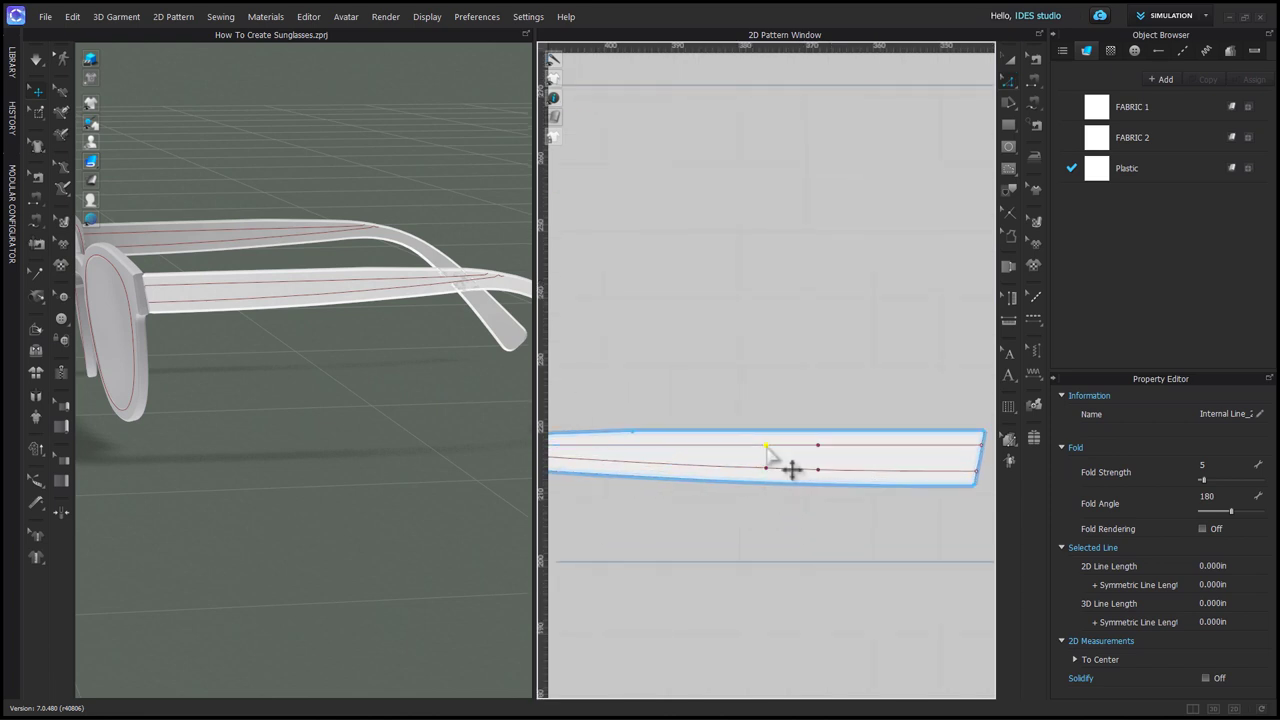
# Step: Move the rear pair of added points toward each other by 0.04 in so that the internal strip narrows behind the front section
pyautogui.moveTo(766, 446); pyautogui.dragTo(766, 463)
pyautogui.rightClick(766, 452)
pyautogui.press('Return')
pyautogui.rightClick(766, 463)
pyautogui.write('.04')
pyautogui.press('Return')
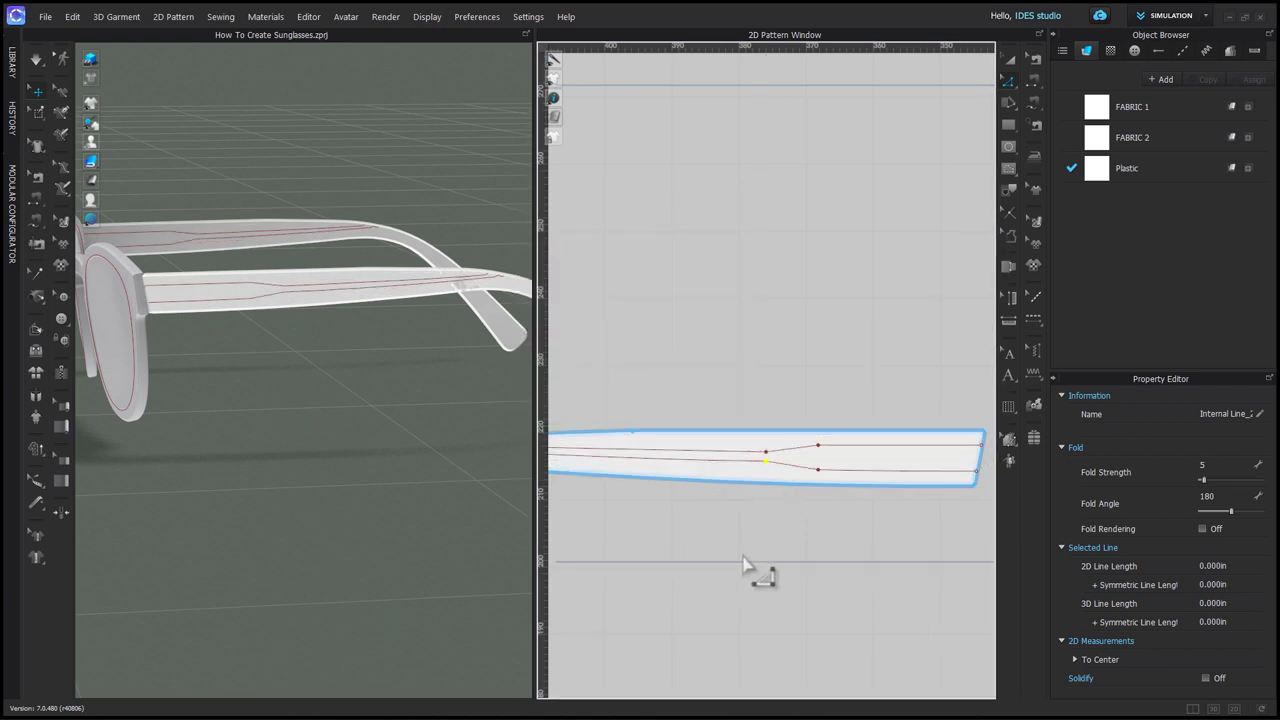
# Step: Delete the rear endpoints of both internal lines on the duplicated temple so the lines end at the narrowed points
pyautogui.scroll(-3, 743, 560)
pyautogui.moveTo(738, 590); pyautogui.dragTo(849, 569, button='middle')
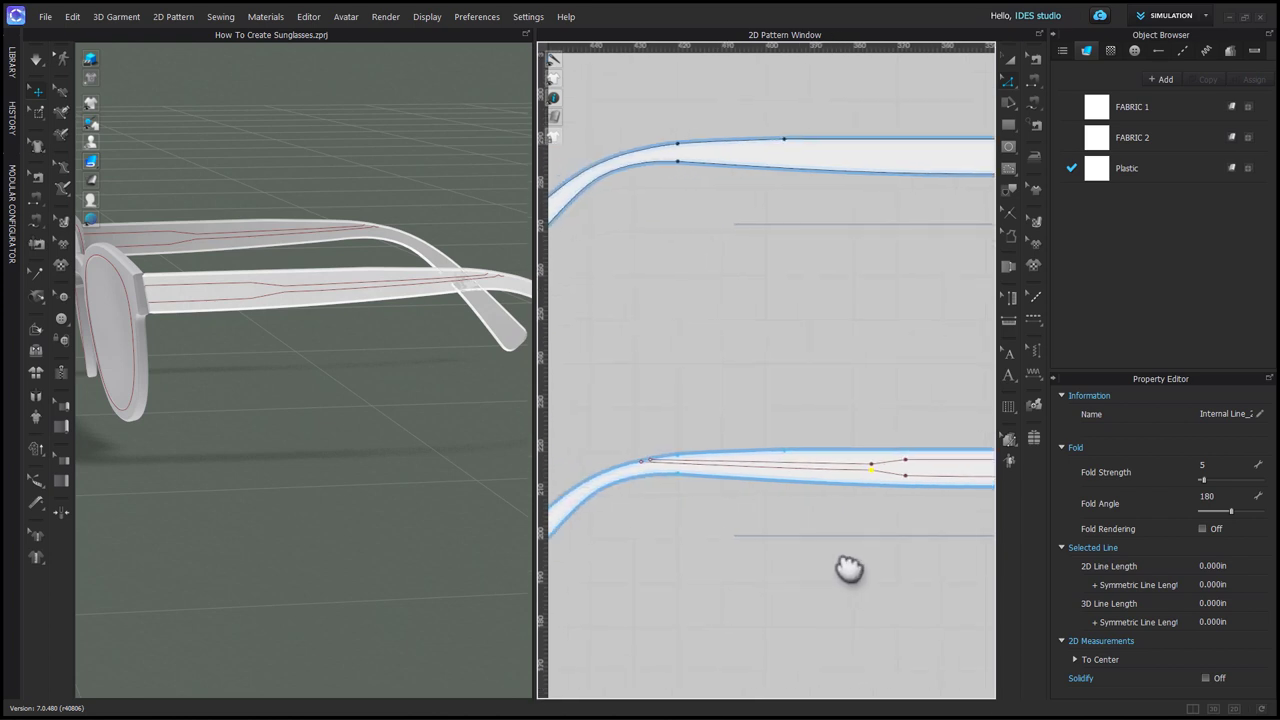
pyautogui.press('Delete')
pyautogui.click(658, 460)
pyautogui.press('Delete')
pyautogui.scroll(-2, 814, 533)
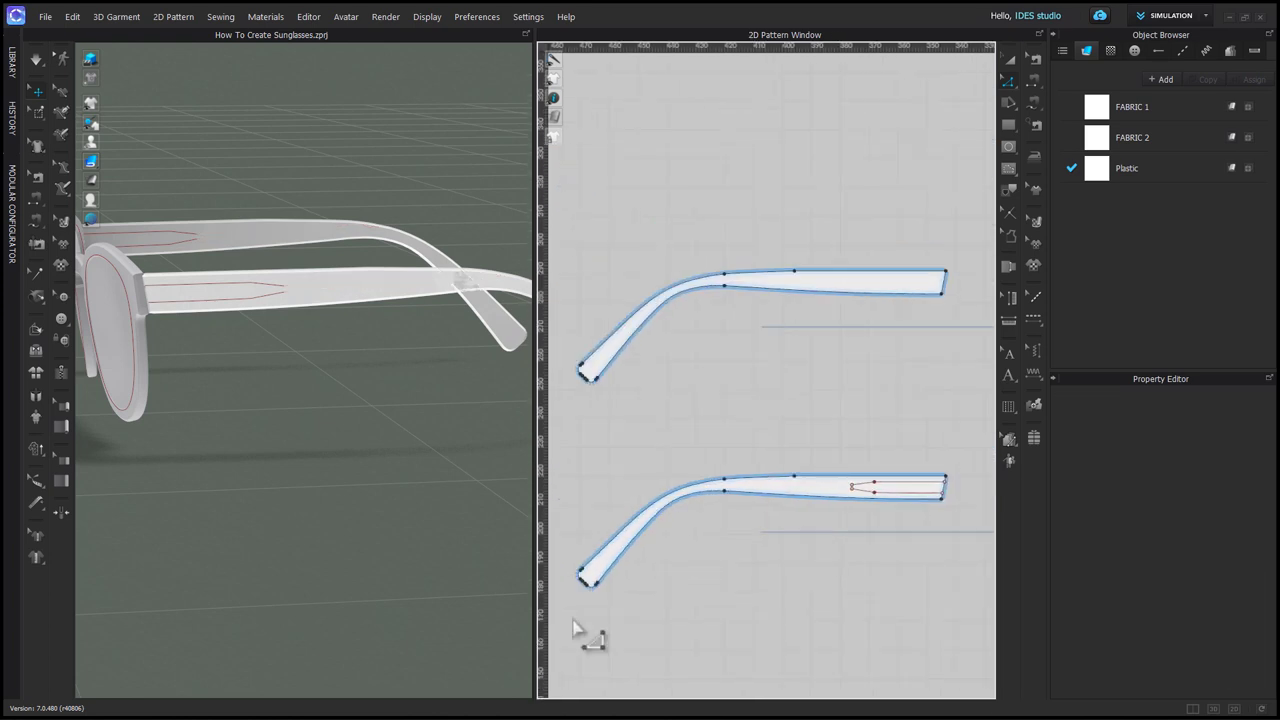
# Step: Draw an internal line from the narrowed point along the bend of the duplicated temple to near its rear tip
pyautogui.press('g')
pyautogui.scroll(3, 841, 521)
pyautogui.click(863, 443)
pyautogui.moveTo(610, 448); pyautogui.dragTo(843, 437, button='middle')
pyautogui.click(762, 433)
pyautogui.scroll(-2, 676, 480)
pyautogui.scroll(3, 676, 472)
pyautogui.scroll(-3, 688, 488)
pyautogui.click(677, 571)
pyautogui.scroll(5, 784, 460)
# Step: Copy the long internal line and paste the duplicate just below it, level with the lower narrowed point
pyautogui.hotkey('ctrl', 'c')
pyautogui.hotkey('ctrl', 'v')
pyautogui.scroll(-3, 750, 490)
pyautogui.scroll(-1, 714, 523)
pyautogui.click(669, 497)
pyautogui.scroll(5, 803, 408)
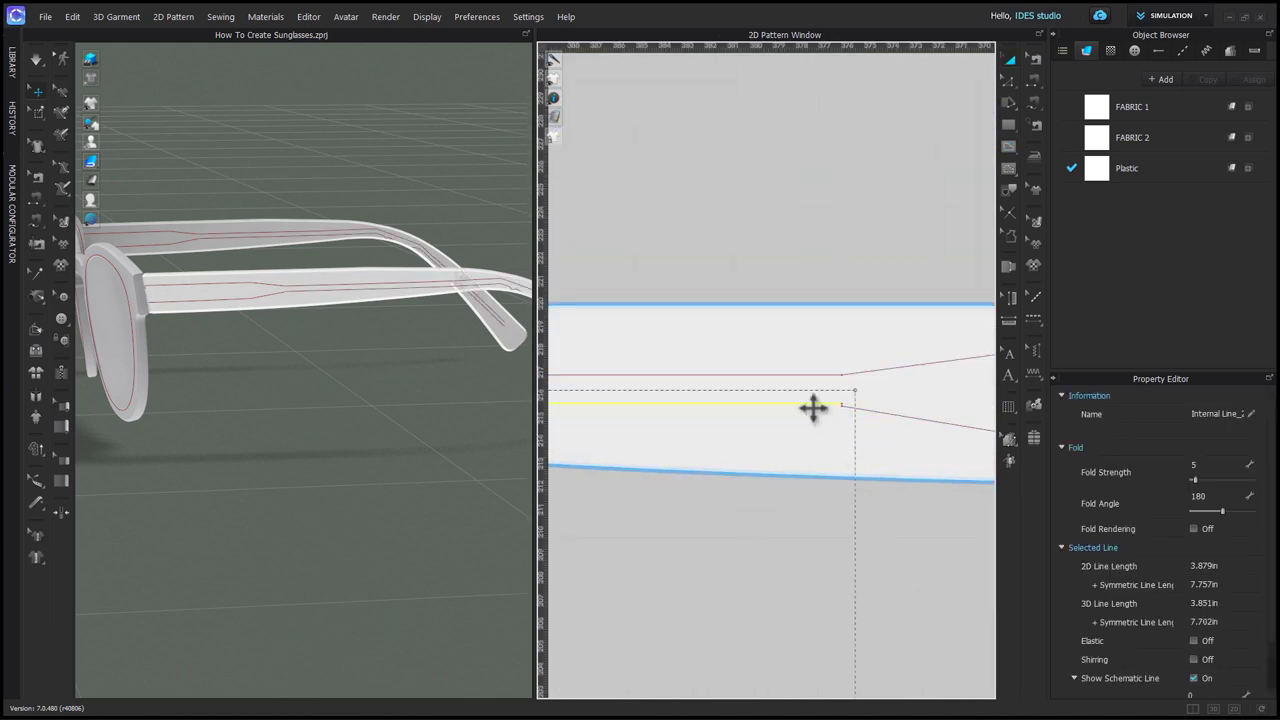
# Step: Adjust the curve points of both long internal lines so the narrow strip follows the temple's bend
pyautogui.press('z')
pyautogui.scroll(-3, 805, 400)
pyautogui.click(1008, 81)
pyautogui.click(1084, 116)
pyautogui.moveTo(807, 383)
pyautogui.mouseDown()
pyautogui.moveTo(806, 368)
pyautogui.moveTo(814, 381)
pyautogui.mouseUp()
pyautogui.scroll(2, 820, 392)
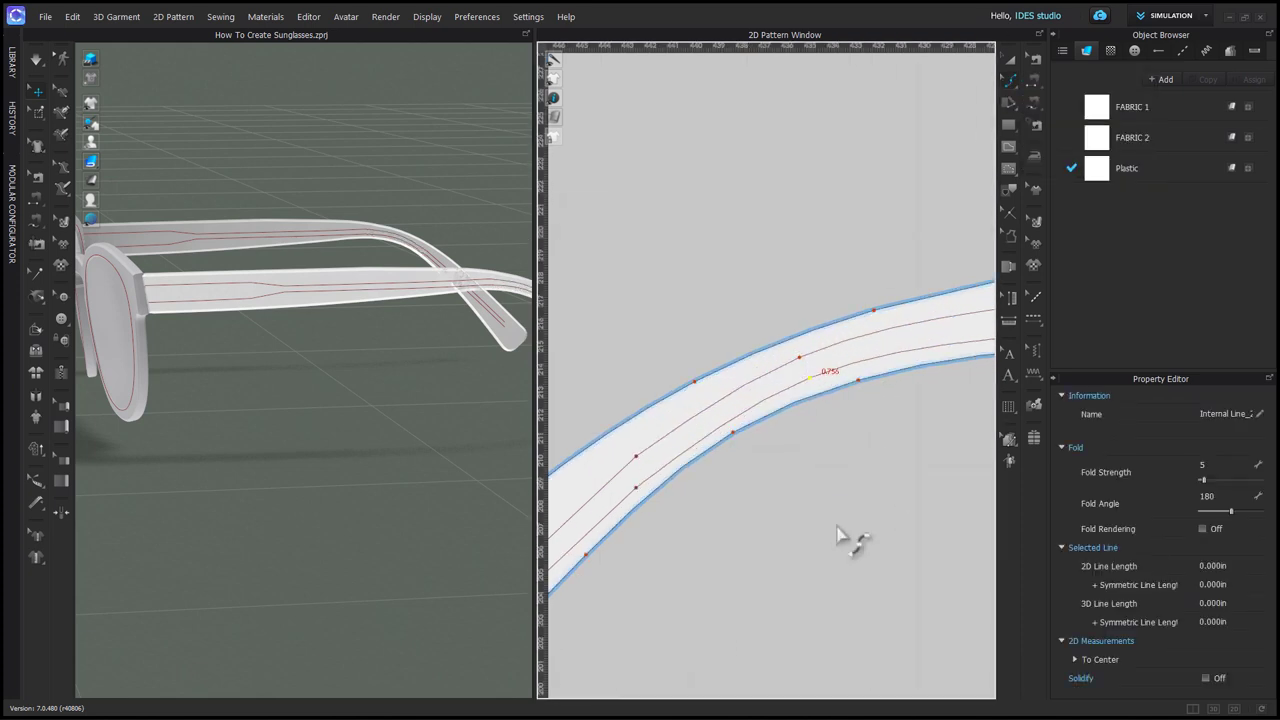
pyautogui.scroll(-3, 837, 526)
pyautogui.scroll(2, 833, 620)
pyautogui.press('z')
pyautogui.scroll(1, 697, 388)
pyautogui.click(704, 402)
pyautogui.scroll(-3, 706, 404)
pyautogui.scroll(4, 843, 345)
pyautogui.click(841, 354)
# Step: Adjust the strip's rear end near the temple tip and draw a short internal line joining the two long lines
pyautogui.scroll(-4, 780, 630)
pyautogui.scroll(4, 640, 650)
pyautogui.moveTo(608, 663); pyautogui.dragTo(648, 639)
pyautogui.scroll(1, 614, 563)
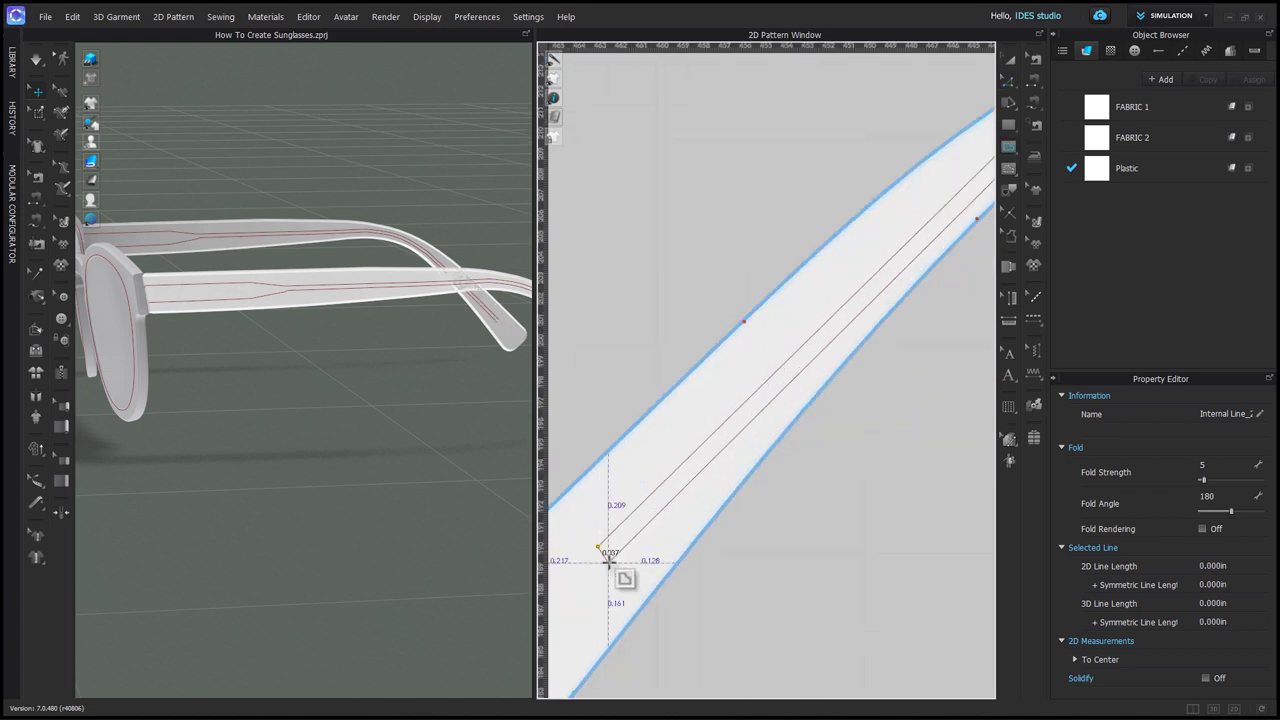
pyautogui.press('Return')
# Step: Select the loose endpoints at the strip's rear end and join them to close the corners
pyautogui.press('z')
pyautogui.click(590, 543)
pyautogui.scroll(1, 590, 543)
pyautogui.moveTo(607, 554); pyautogui.dragTo(597, 553)
pyautogui.click(618, 580)
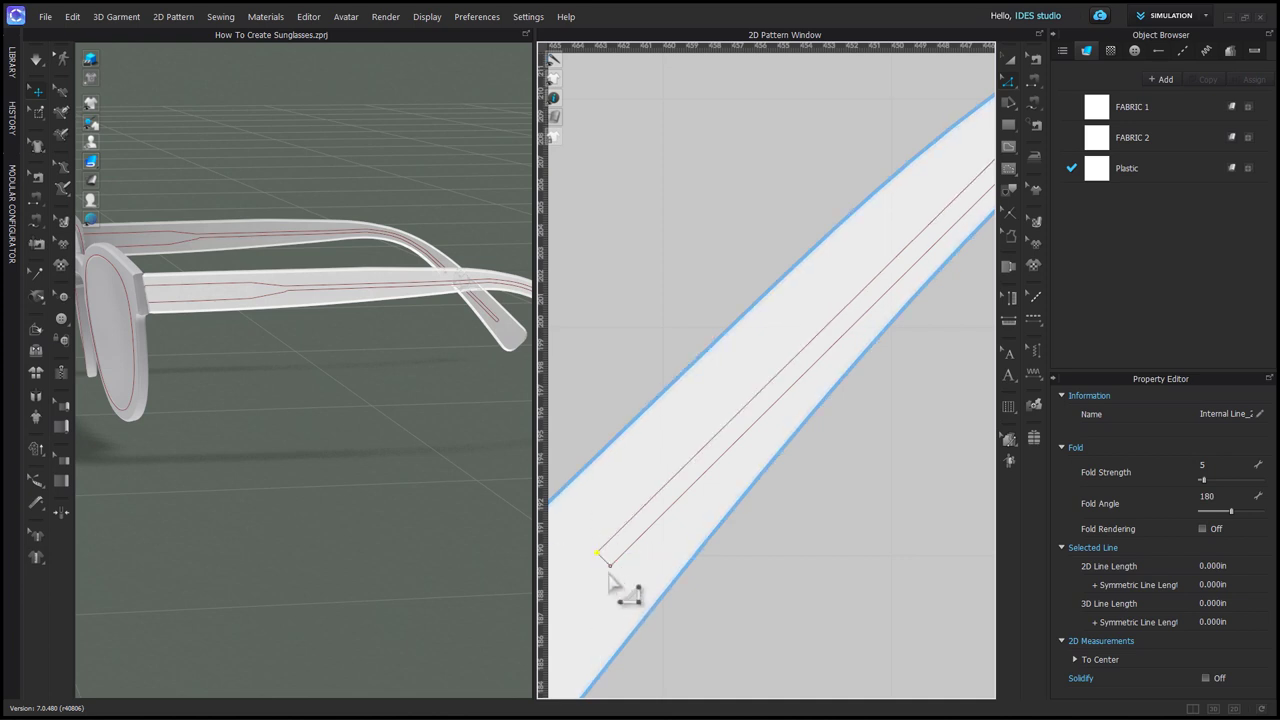
pyautogui.rightClick(613, 568)
pyautogui.click(664, 497)
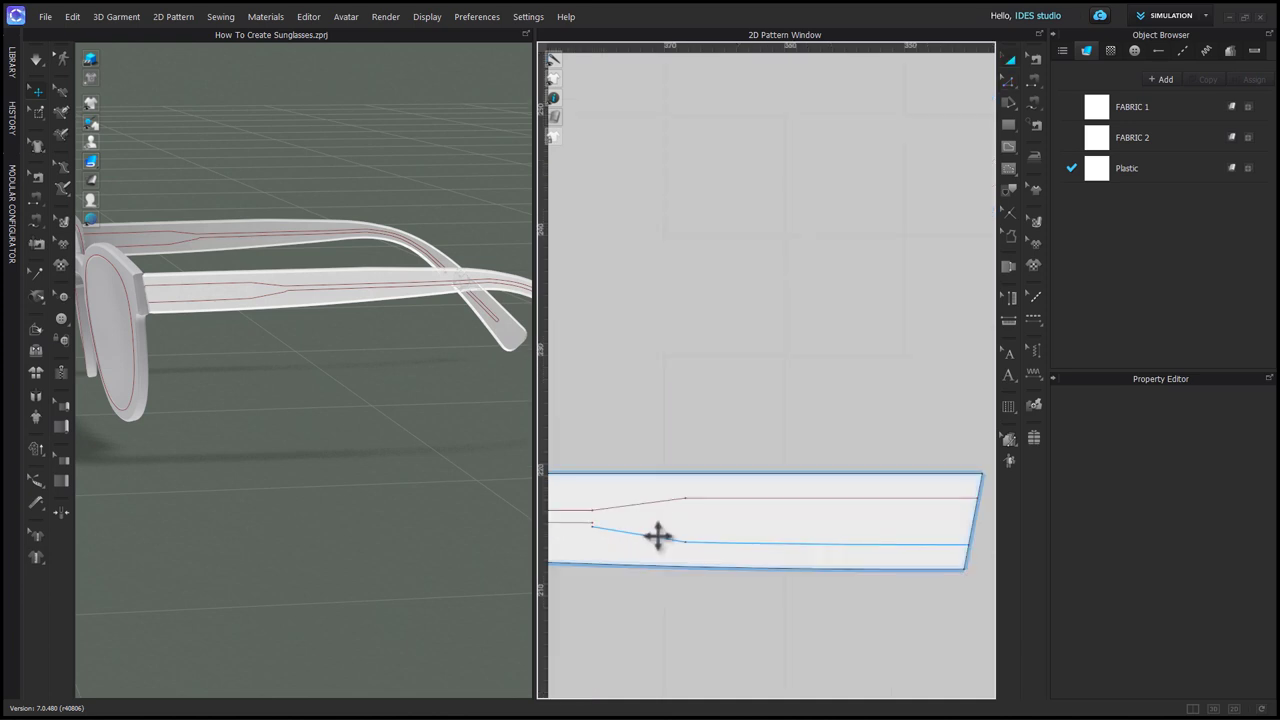
# Step: Join the front internal lines to the long rear lines at the narrowed points of the strip
pyautogui.click(657, 534)
pyautogui.press('z')
pyautogui.moveTo(580, 513); pyautogui.dragTo(617, 551)
pyautogui.rightClick(592, 522)
pyautogui.click(628, 624)
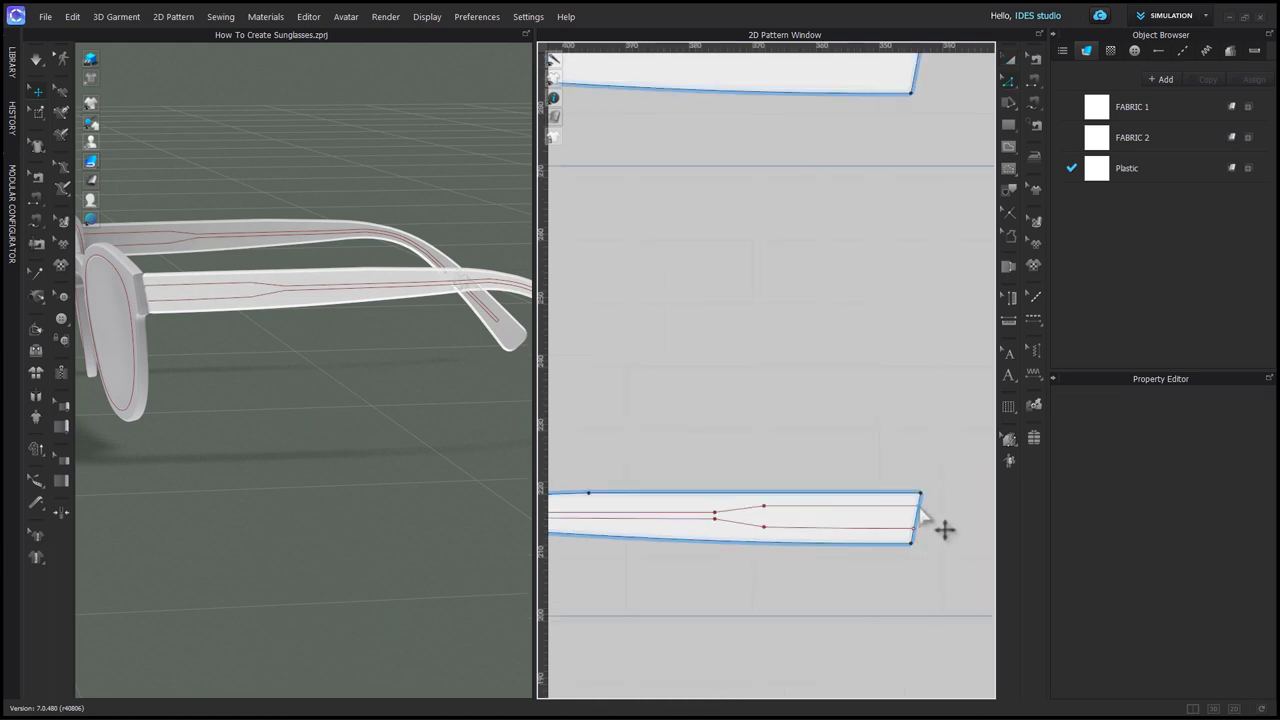
# Step: Extend or trim the two front endpoints of the internal strip to the pattern outline
pyautogui.click(911, 535)
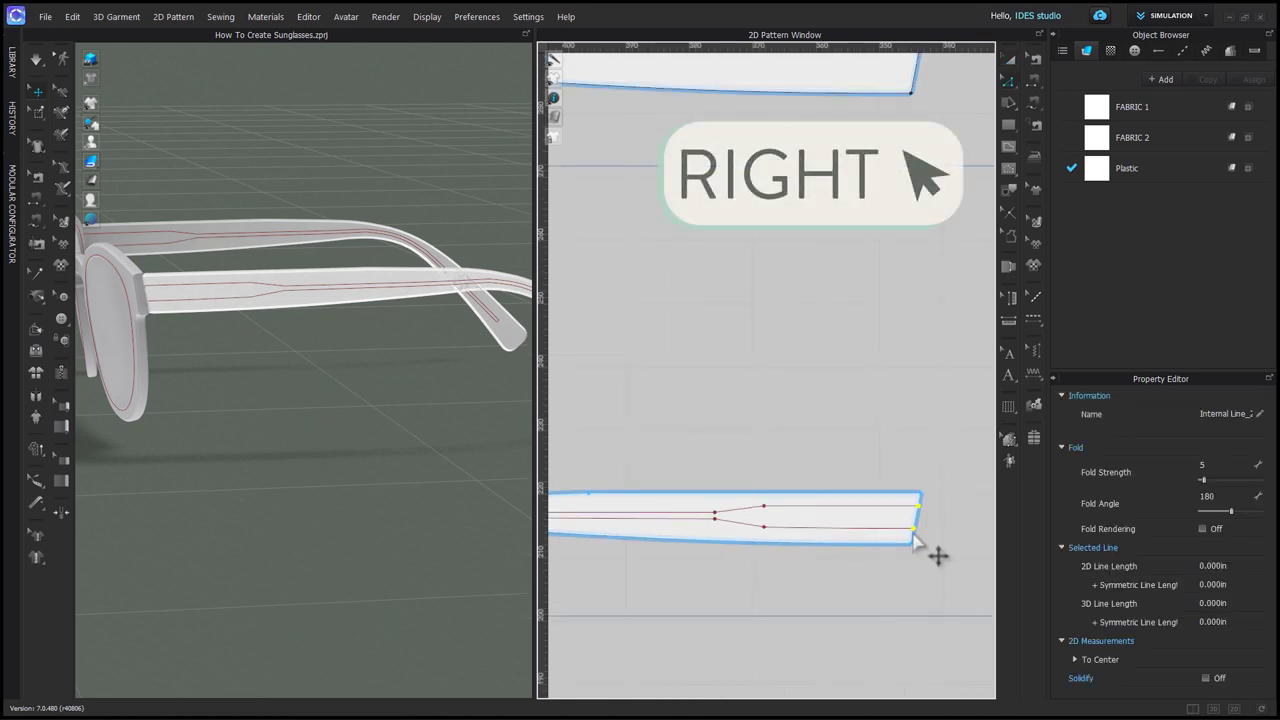
pyautogui.rightClick(913, 536)
pyautogui.moveTo(1032, 429)
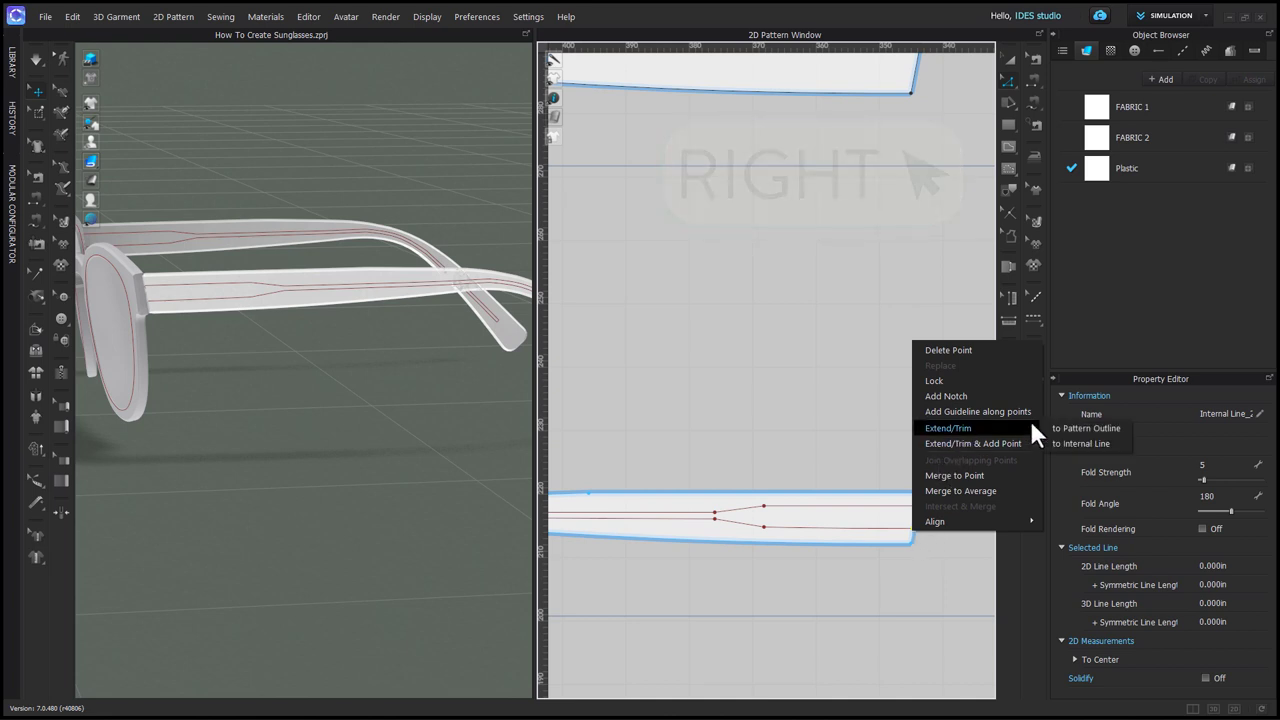
pyautogui.click(1092, 430)
# Step: Cut the duplicated temple along its internal strip outline and remove the outer pieces from both symmetric copies
pyautogui.click(723, 520)
pyautogui.rightClick(723, 519)
pyautogui.click(762, 368)
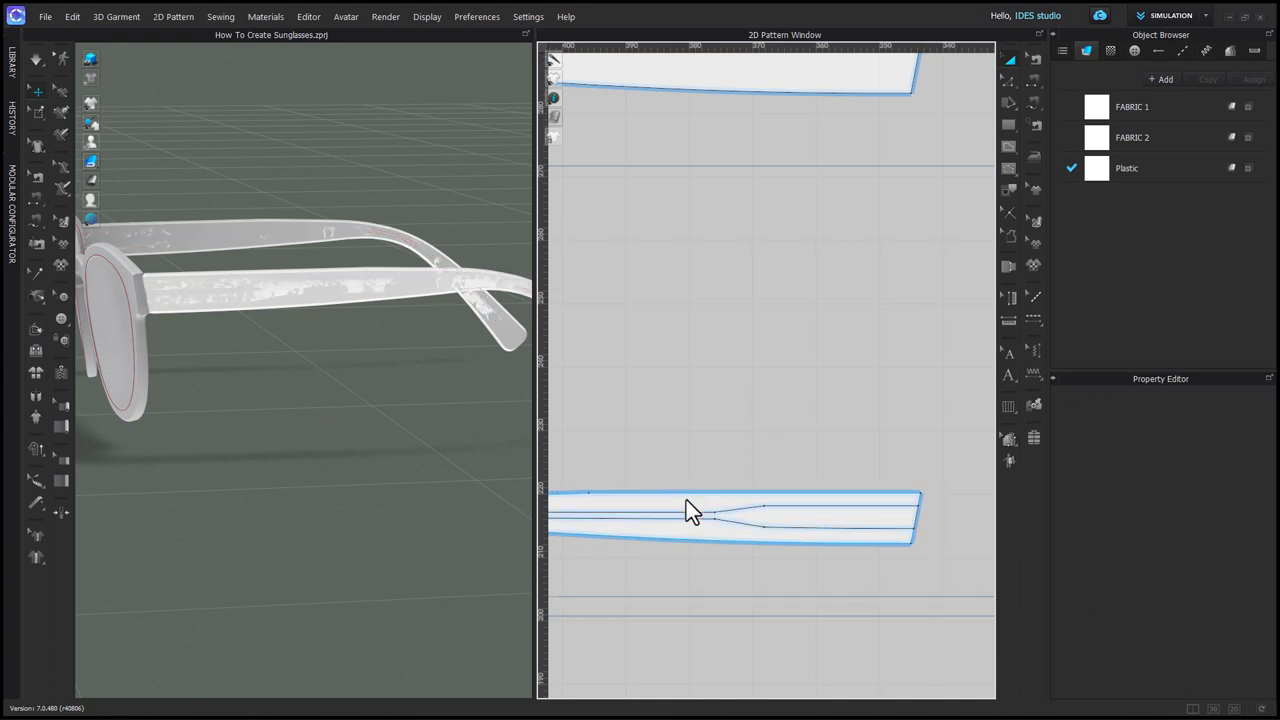
pyautogui.click(697, 500)
pyautogui.scroll(-2, 750, 578)
pyautogui.scroll(-2, 752, 578)
pyautogui.scroll(-1, 771, 606)
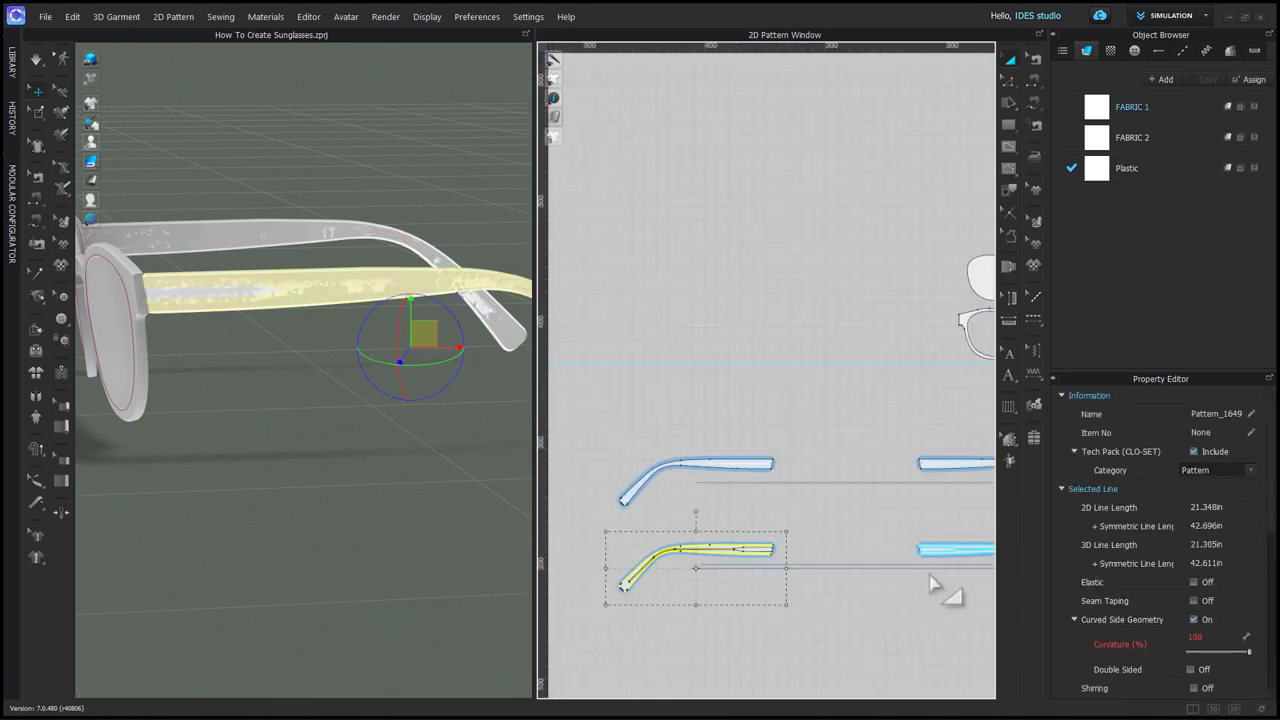
pyautogui.keyDown('shift'); pyautogui.click(934, 546); pyautogui.keyUp('shift')
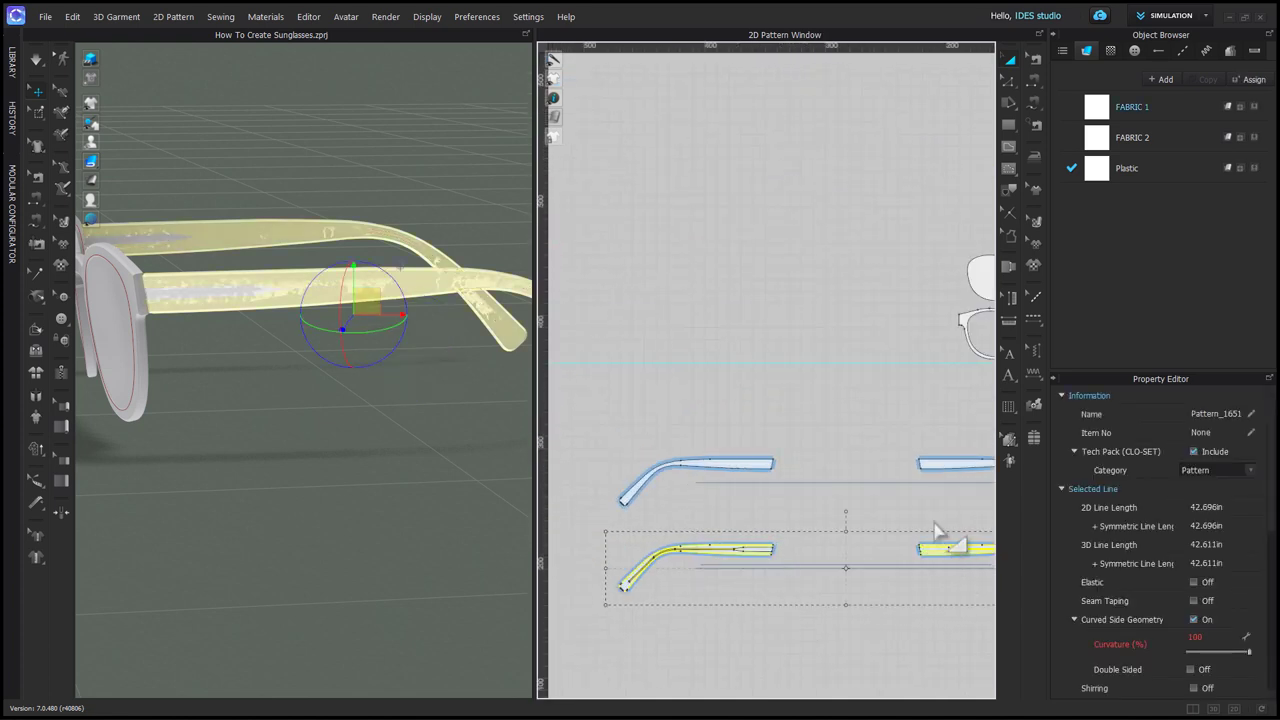
pyautogui.click(937, 531)
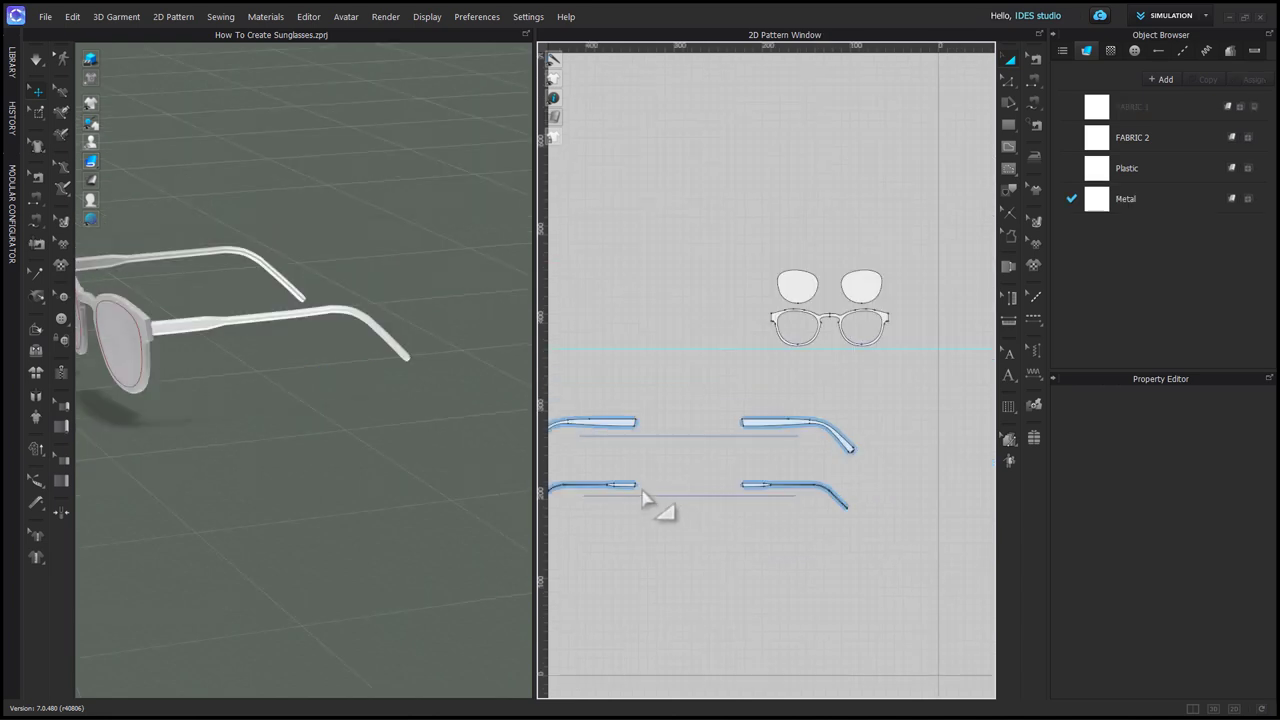
# Step: Set the Add'l Thickness - Rendering of both narrow metal temple cores to 0.3 mm
pyautogui.click(625, 487)
pyautogui.keyDown('shift'); pyautogui.click(753, 506); pyautogui.keyUp('shift')
pyautogui.scroll(-5, 1194, 640)
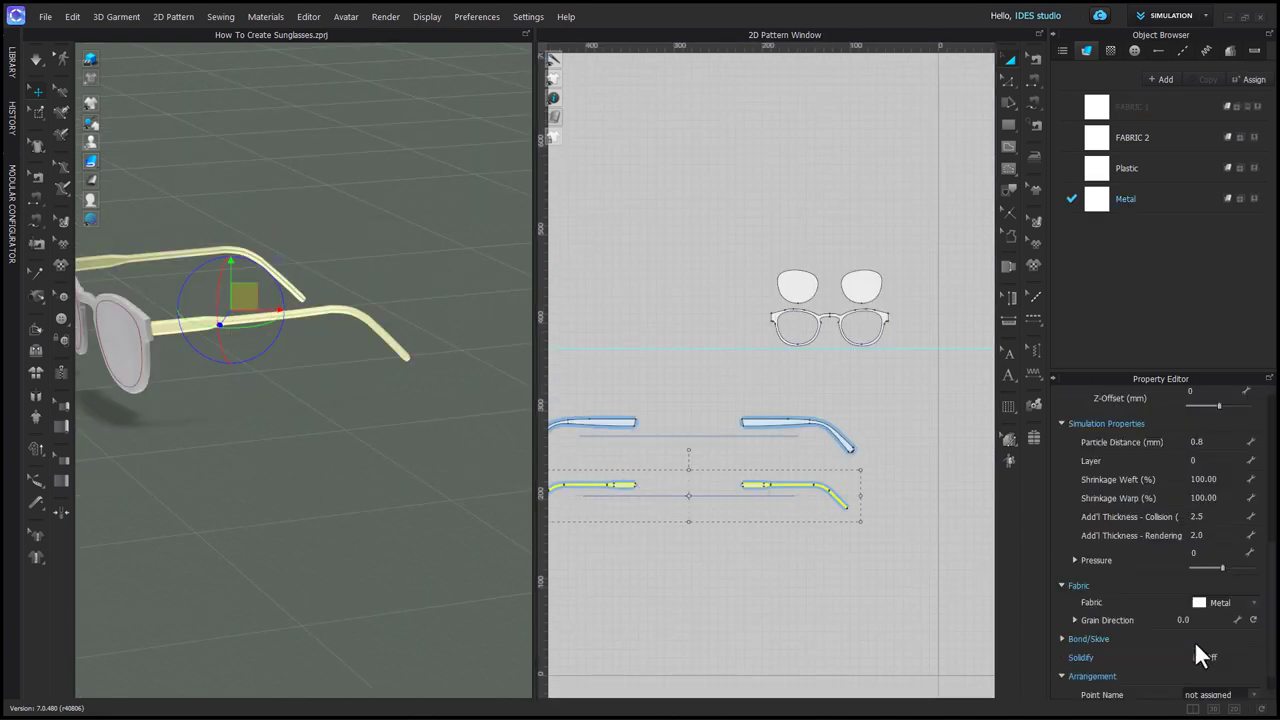
pyautogui.click(1220, 537)
pyautogui.write('.3')
pyautogui.press('Return')
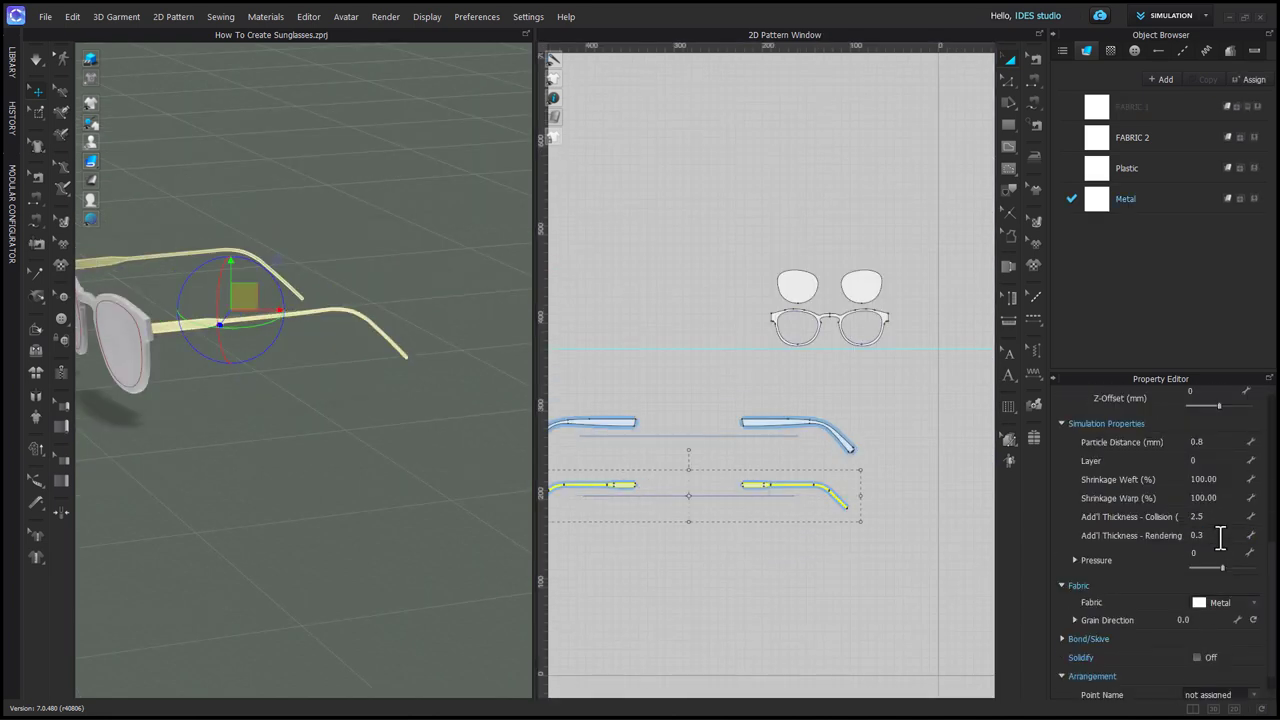
# Step: Adjust the material properties of the Metal fabric and bring the whole sunglasses into view
pyautogui.scroll(2, 198, 513)
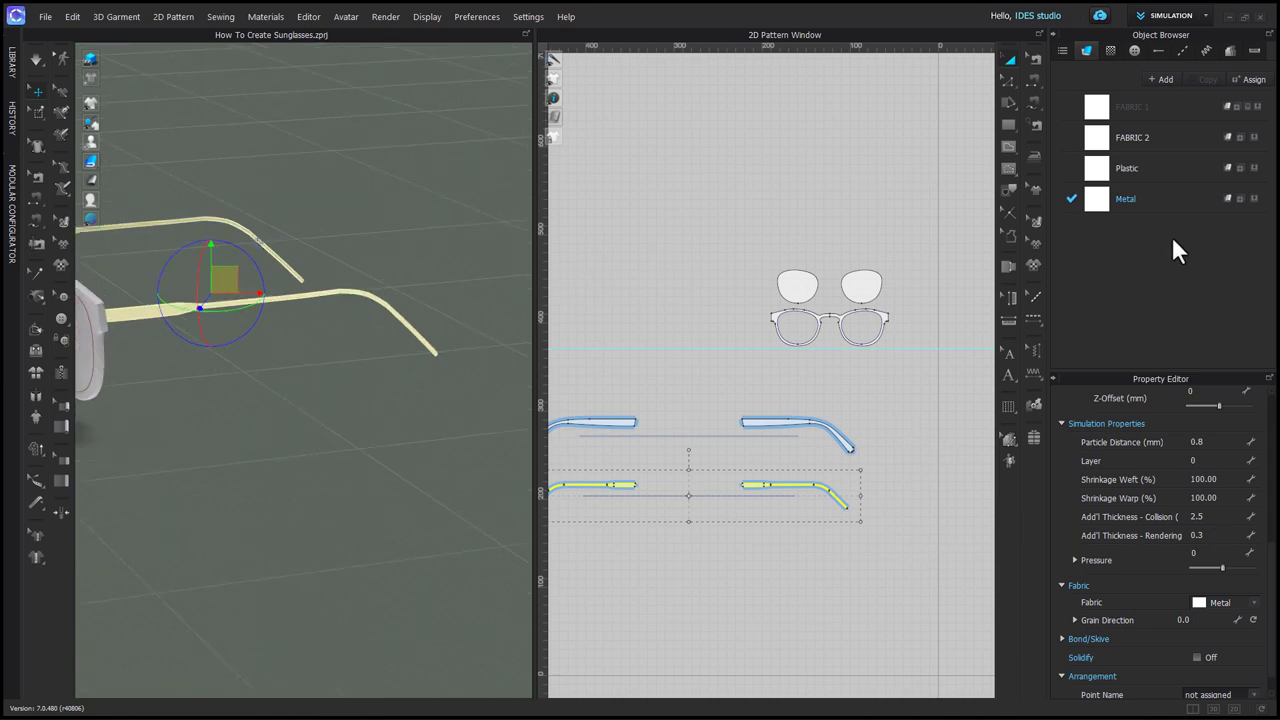
pyautogui.click(1185, 199)
pyautogui.click(1213, 580)
pyautogui.click(1214, 688)
pyautogui.click(717, 576)
pyautogui.moveTo(325, 473)
pyautogui.mouseDown(button='right')
pyautogui.moveTo(257, 486)
pyautogui.moveTo(251, 463)
pyautogui.moveTo(303, 447)
pyautogui.moveTo(297, 463)
pyautogui.moveTo(386, 474)
pyautogui.mouseUp(button='right')
pyautogui.hotkey('shift', 'c')
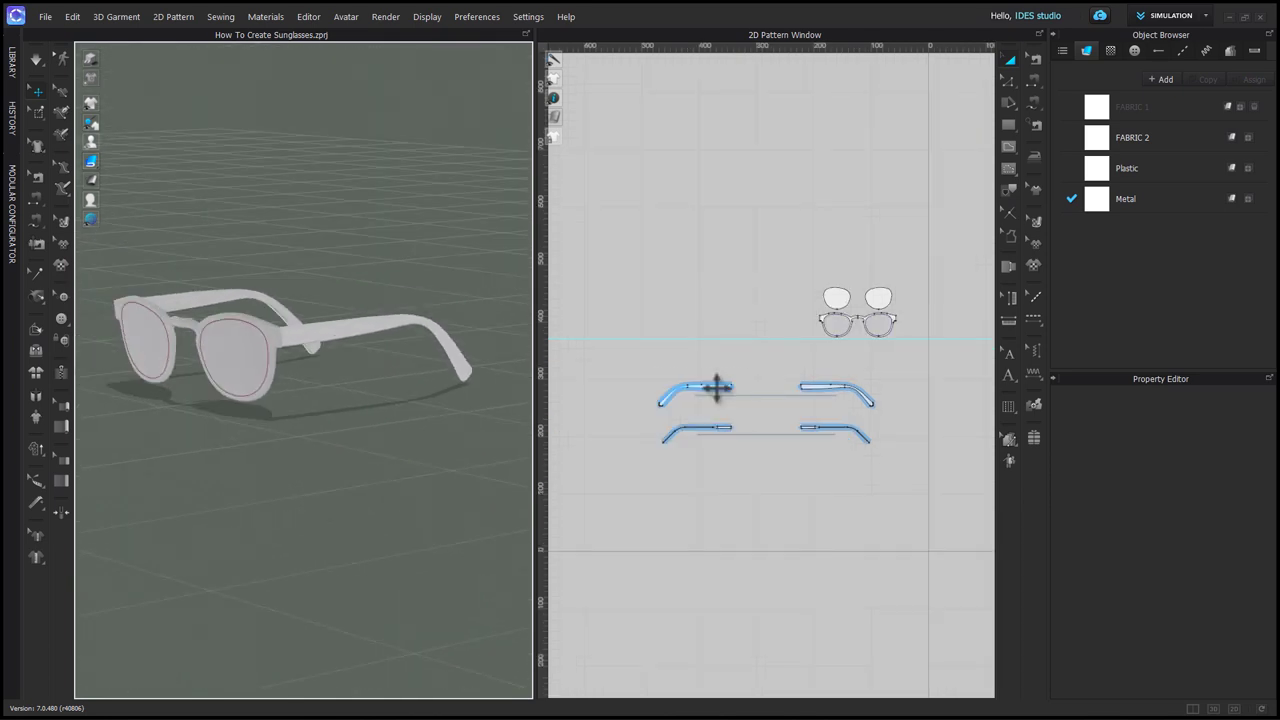
# Step: Assign the Plastic fabric to the frame and lens patterns and open the render window
pyautogui.click(717, 387)
pyautogui.keyDown('shift'); pyautogui.click(814, 385); pyautogui.keyUp('shift')
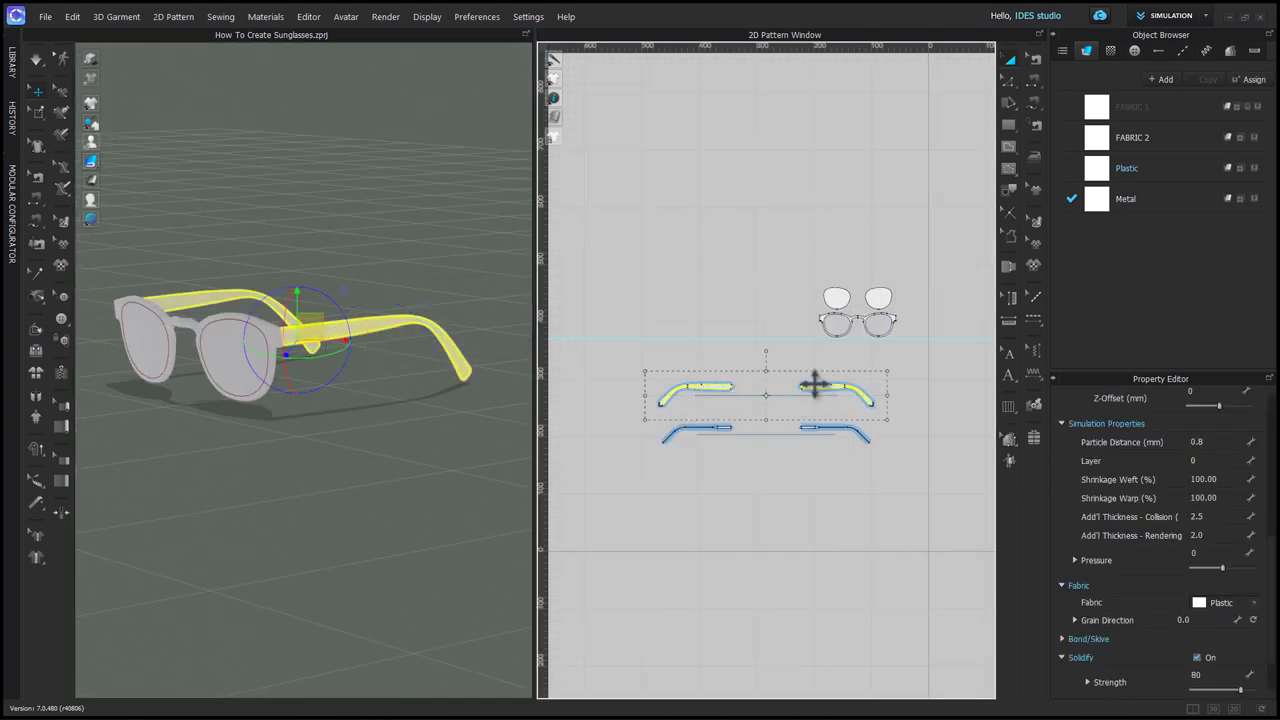
pyautogui.click(789, 262)
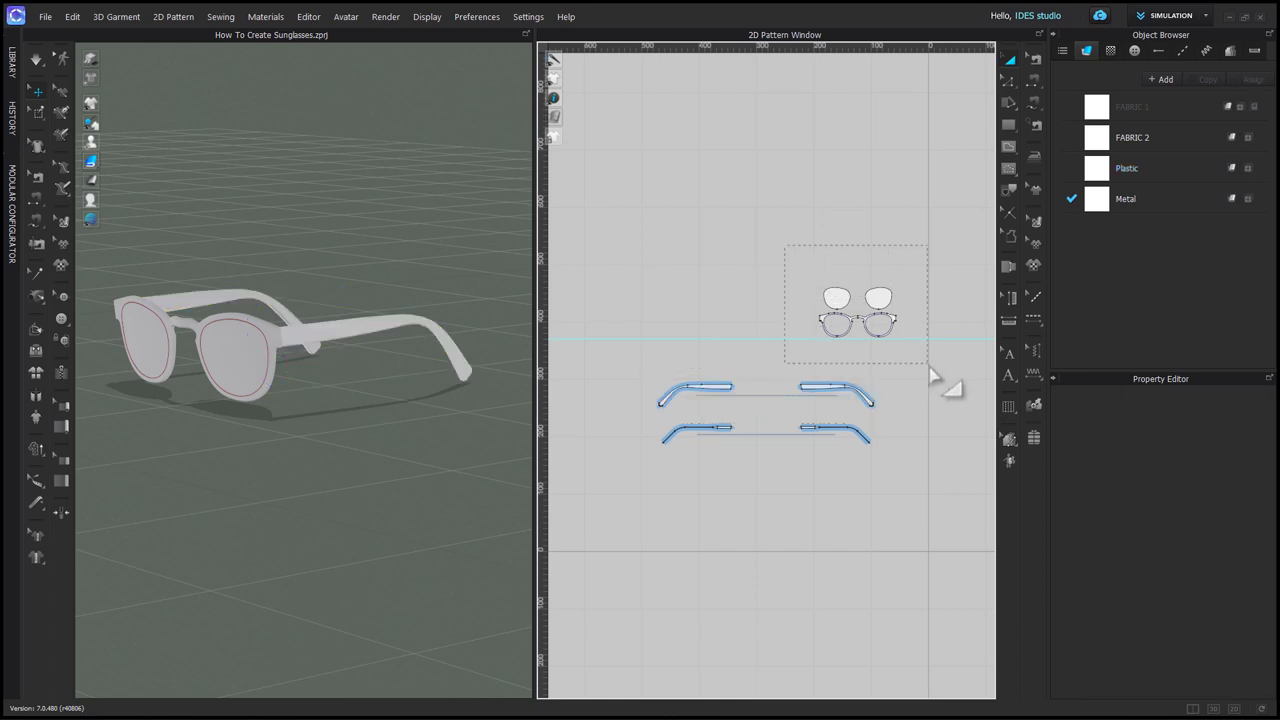
pyautogui.moveTo(930, 373); pyautogui.dragTo(932, 372)
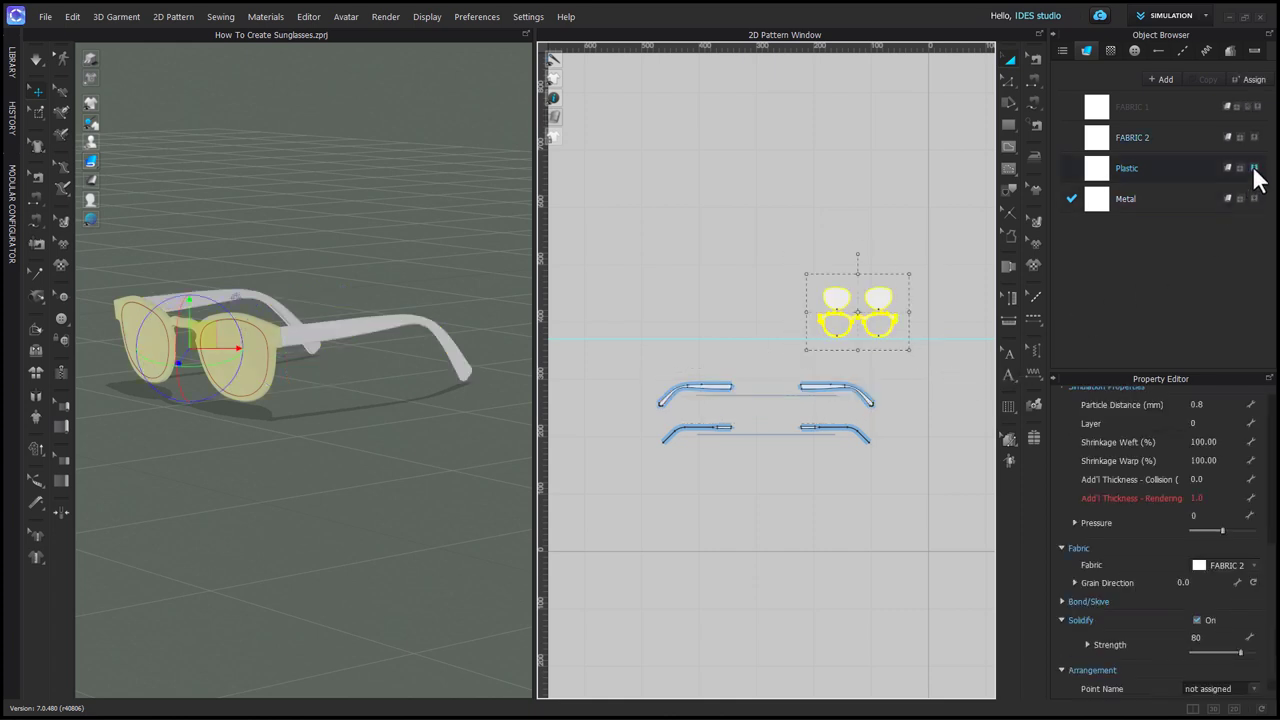
pyautogui.click(385, 16)
pyautogui.click(420, 63)
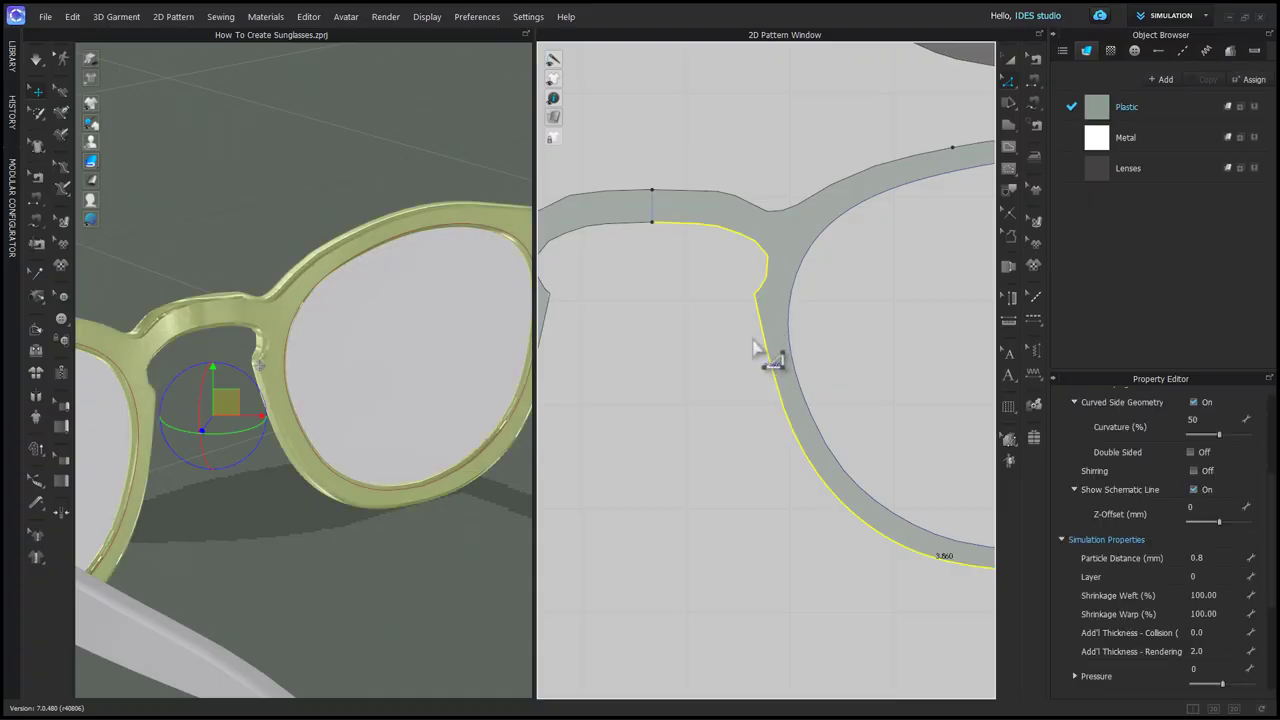
# Step: Add notches at the nose-side corner points of the frame's outline on both sides of the bridge
pyautogui.click(757, 296)
pyautogui.scroll(3, 758, 299)
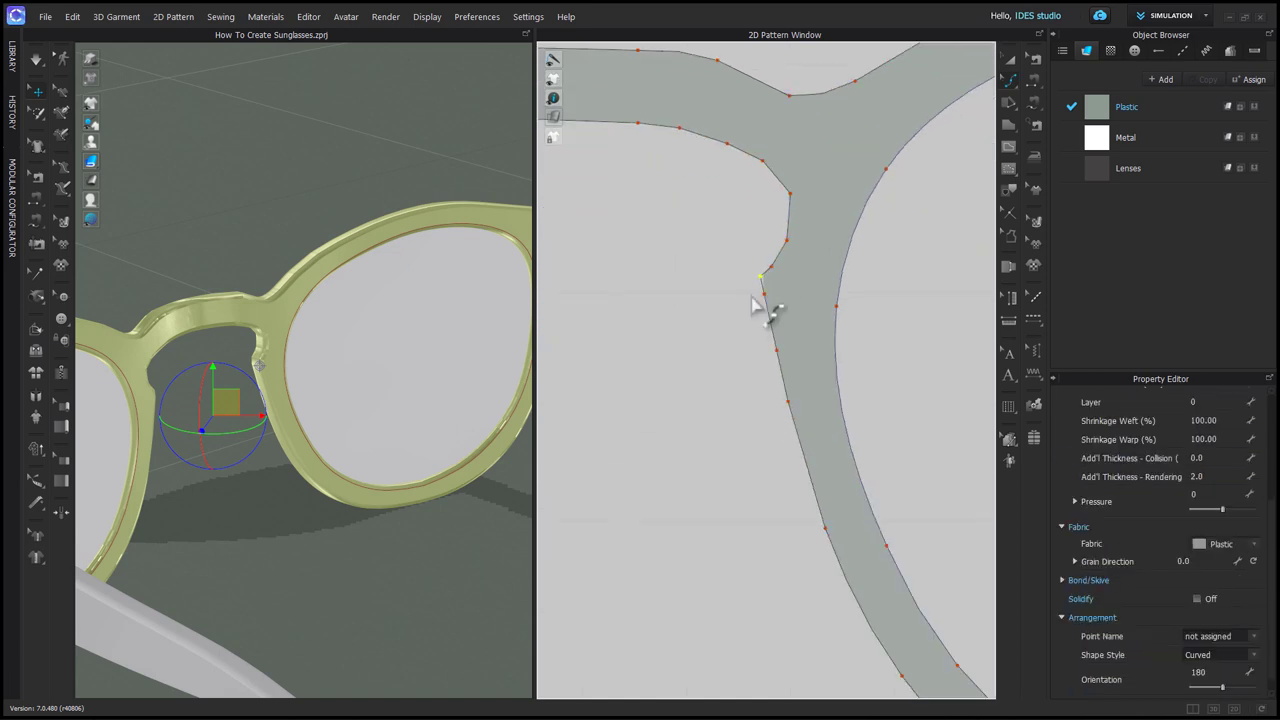
pyautogui.rightClick(763, 285)
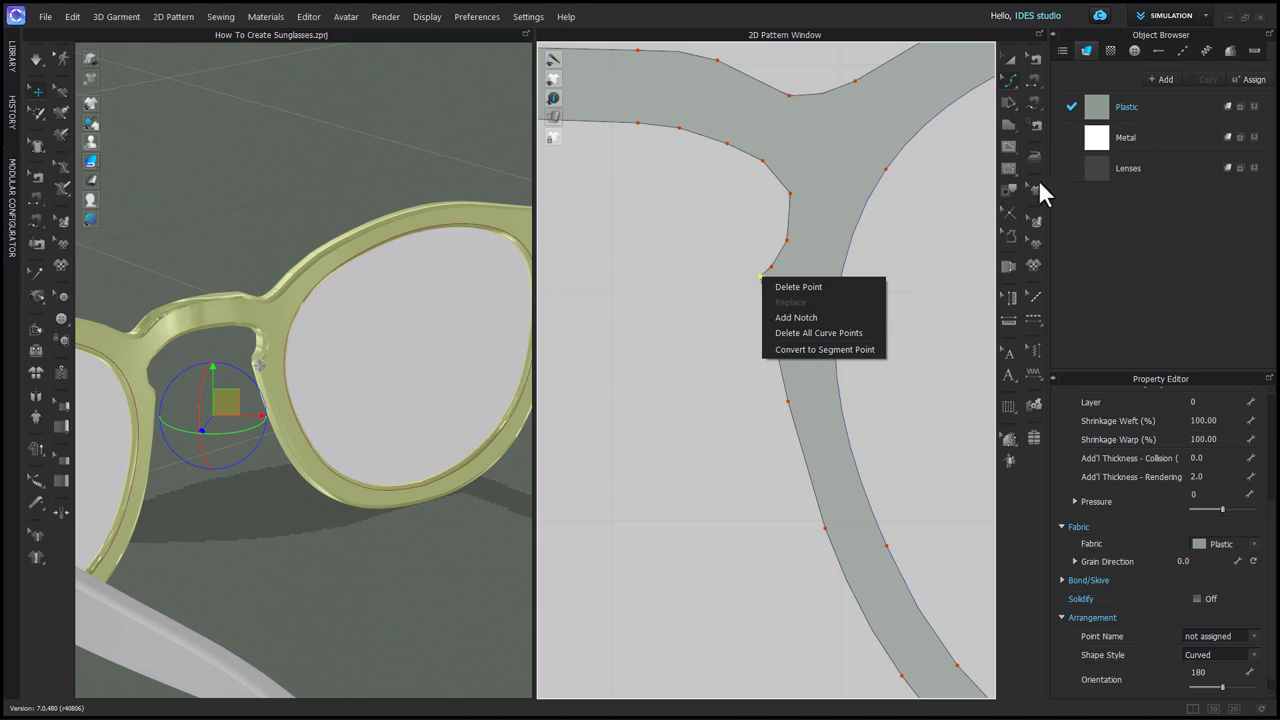
pyautogui.click(1011, 215)
pyautogui.click(743, 316)
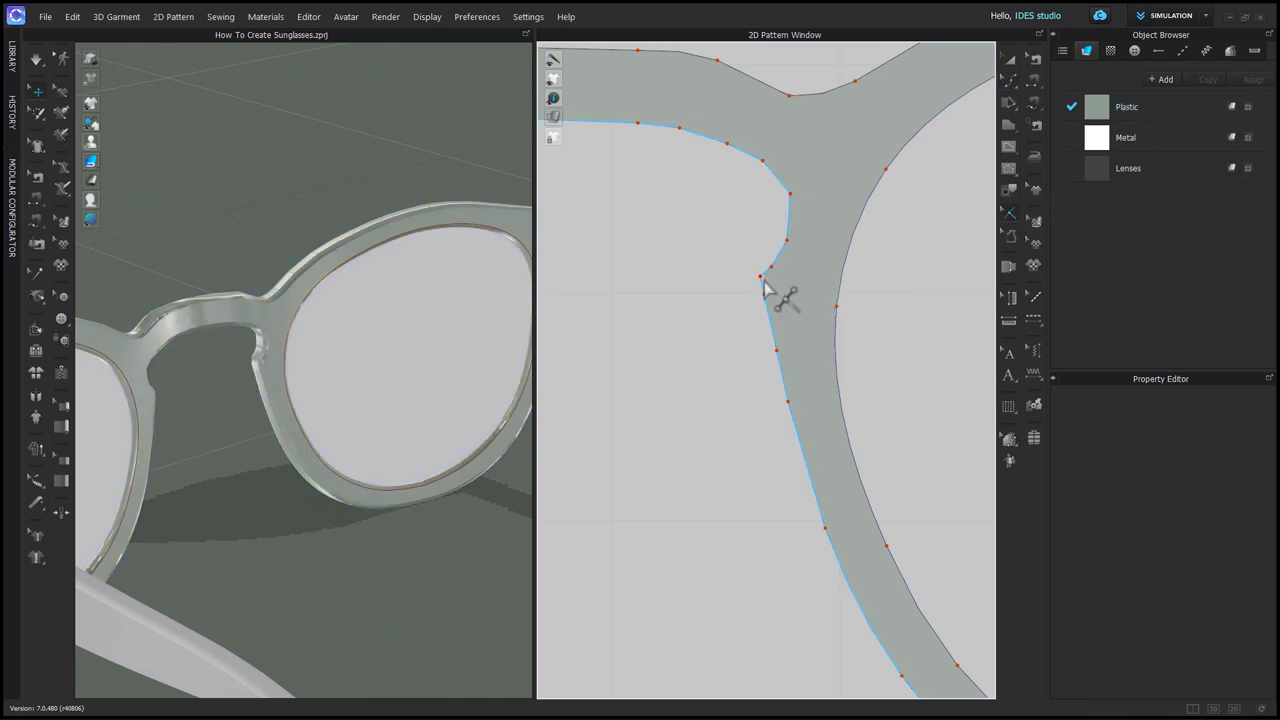
pyautogui.scroll(-5, 609, 366)
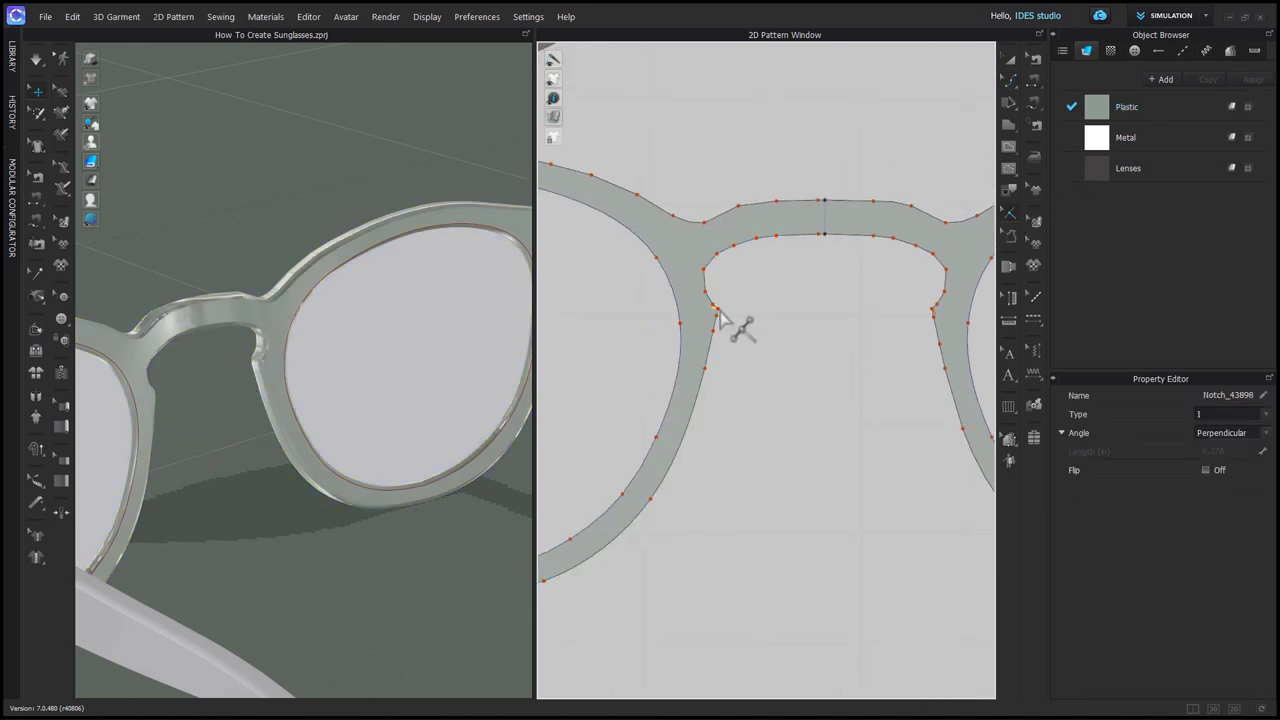
pyautogui.scroll(-2, 716, 427)
# Step: Split the lower frame outline on both sides of the nose into two lines, with Line 1 at 1.7 in
pyautogui.click(716, 425)
pyautogui.rightClick(716, 425)
pyautogui.click(749, 527)
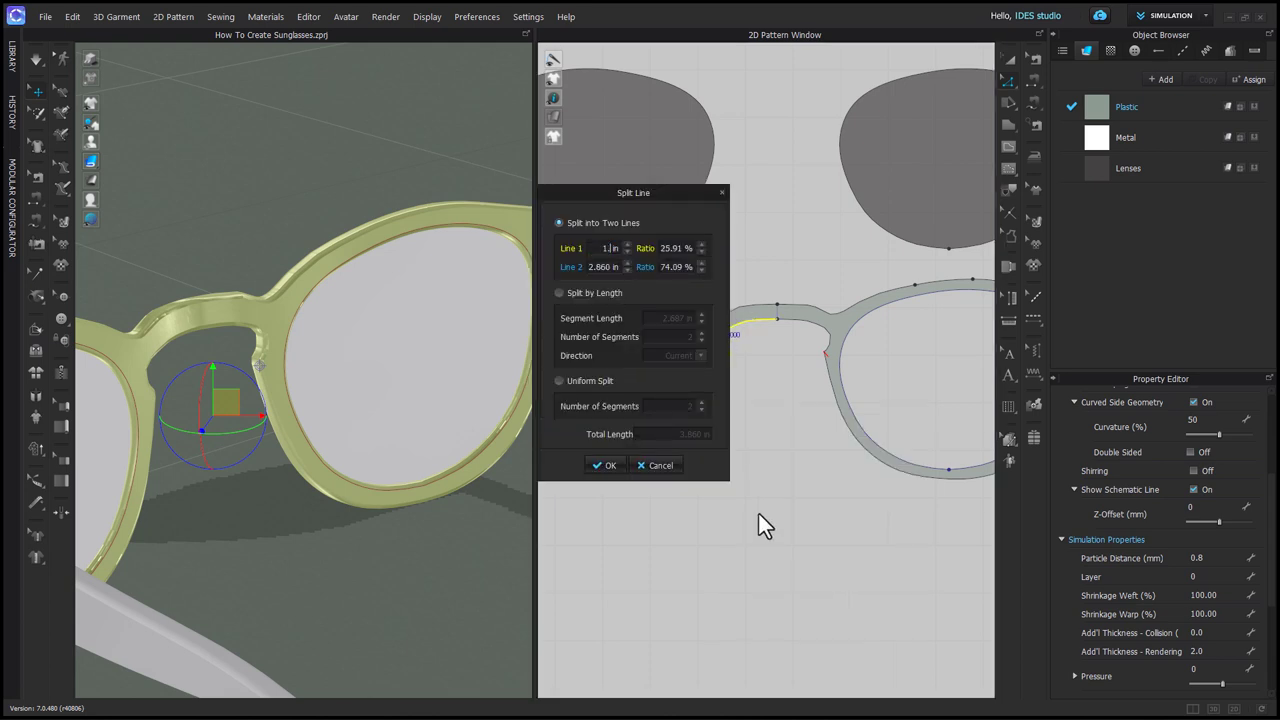
pyautogui.press('Return')
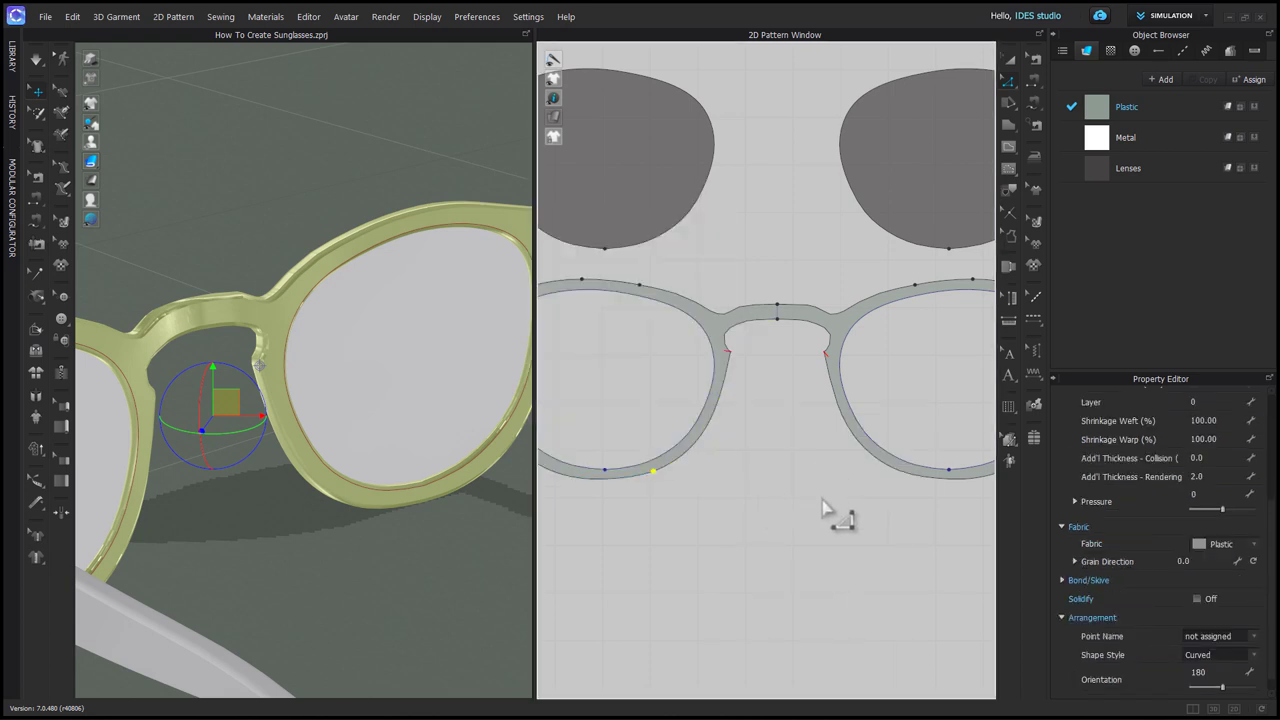
pyautogui.rightClick(900, 473)
pyautogui.click(933, 312)
pyautogui.write('1.7')
pyautogui.press('Return')
# Step: Create a rectangle pattern 0.195 in wide and 1.25 in high below the bridge for the nose pad
pyautogui.press('s')
pyautogui.click(814, 557)
pyautogui.write('1.25')
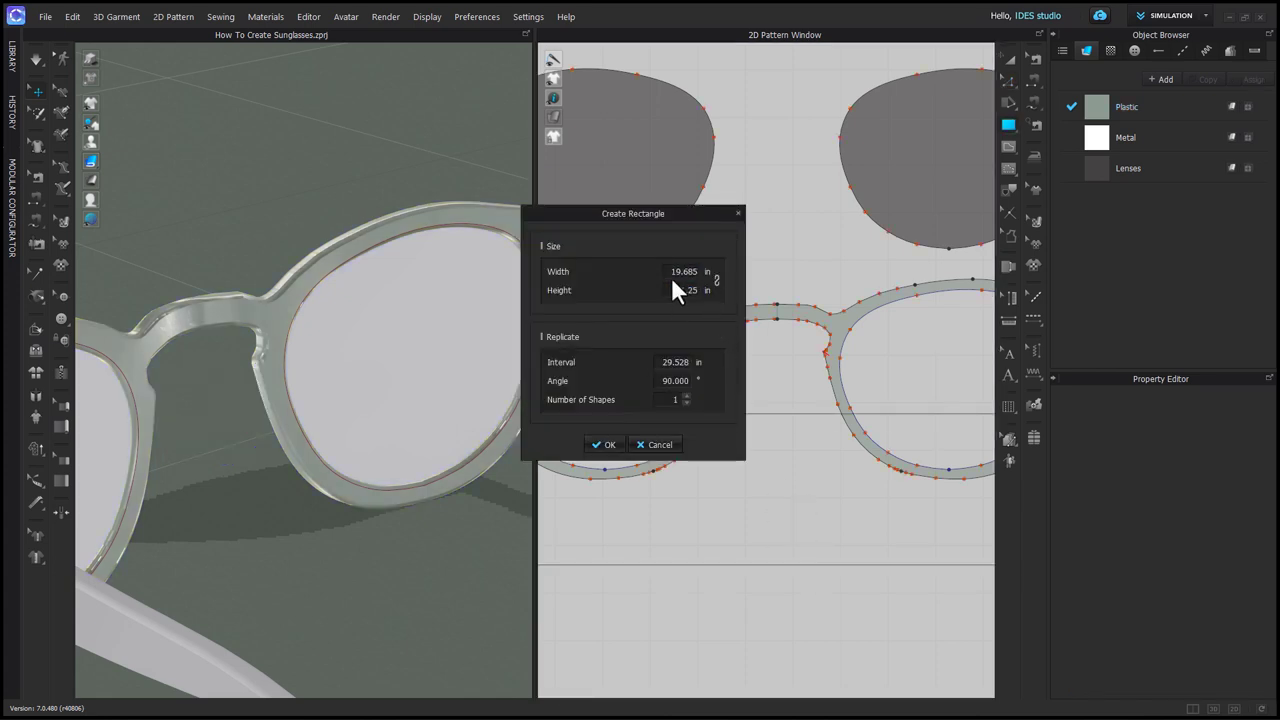
pyautogui.click(670, 272)
pyautogui.write('.195')
pyautogui.click(605, 445)
# Step: Sew the rectangle's long edge to the nose-side edge of the frame between the notch and the split point
pyautogui.scroll(1, 605, 445)
pyautogui.press('n')
pyautogui.click(807, 455)
pyautogui.click(847, 387)
# Step: Set the Particle Distance of the nose pad rectangle to 0.8 mm
pyautogui.press('a')
pyautogui.scroll(-5, 446, 540)
pyautogui.click(385, 402)
pyautogui.scroll(-3, 1098, 629)
pyautogui.click(796, 493)
pyautogui.scroll(-6, 403, 432)
pyautogui.click(1218, 416)
pyautogui.write('.8')
pyautogui.press('Return')
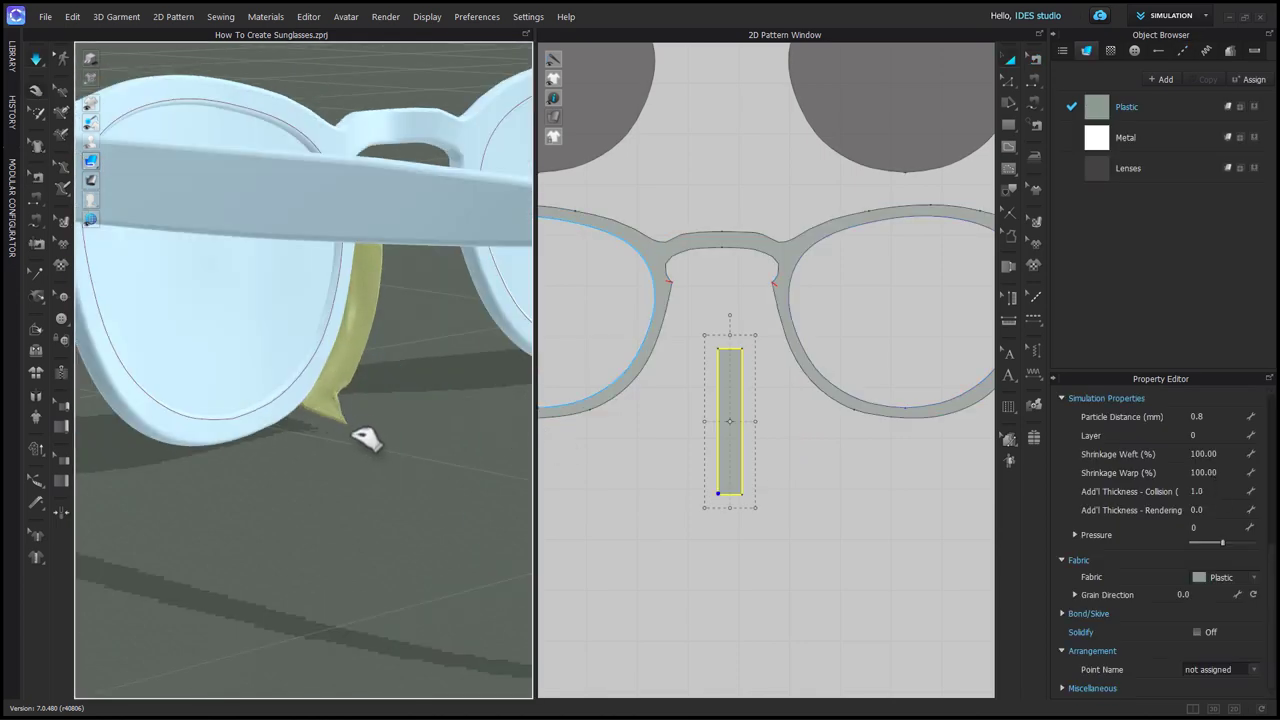
# Step: Draw a curved internal line on the nose pad strip from its upper right corner, bowing left, to its lower right corner
pyautogui.moveTo(366, 439); pyautogui.dragTo(368, 514, button='right')
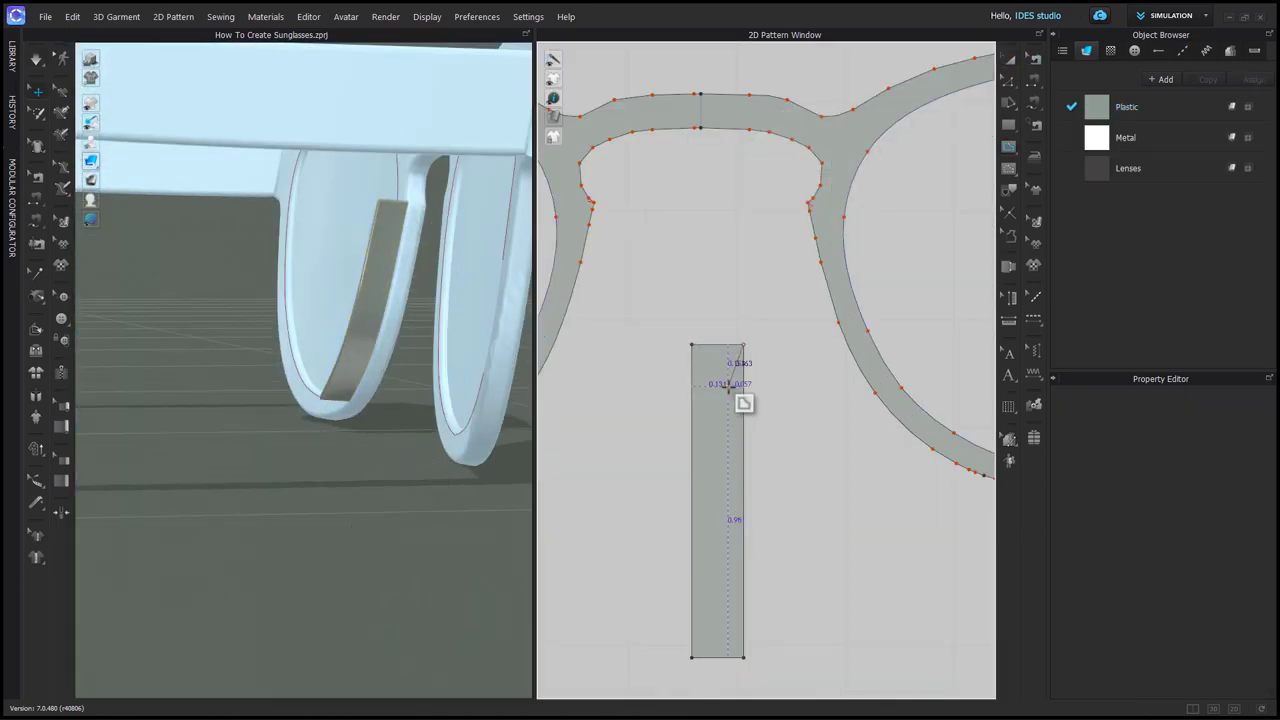
pyautogui.click(728, 391)
pyautogui.click(707, 451)
pyautogui.scroll(3, 697, 497)
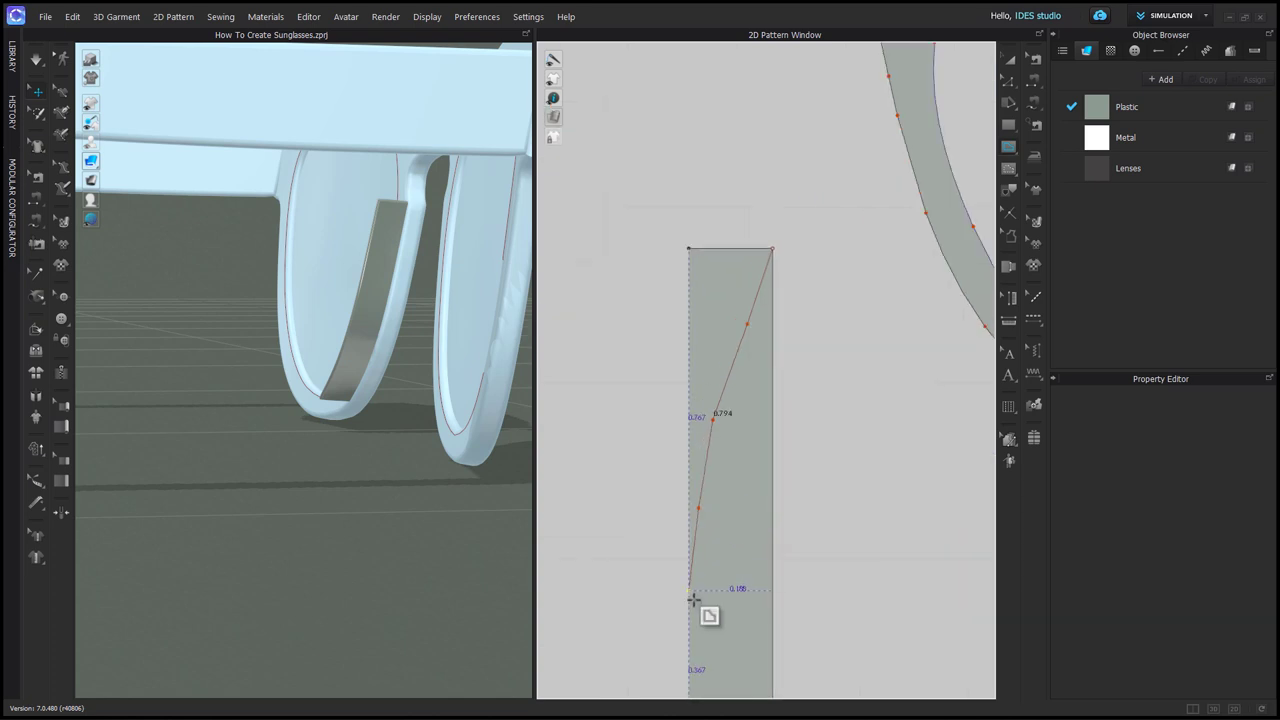
pyautogui.moveTo(703, 614); pyautogui.dragTo(678, 386, button='middle')
pyautogui.keyDown('ctrl'); pyautogui.click(682, 274); pyautogui.keyUp('ctrl')
pyautogui.keyDown('ctrl'); pyautogui.click(696, 341); pyautogui.keyUp('ctrl')
pyautogui.keyDown('ctrl'); pyautogui.click(716, 406); pyautogui.keyUp('ctrl')
pyautogui.keyDown('ctrl'); pyautogui.click(737, 485); pyautogui.keyUp('ctrl')
pyautogui.doubleClick(747, 528)
pyautogui.scroll(-3, 785, 518)
pyautogui.scroll(2, 728, 226)
# Step: Reposition the curve points of the nose pad strip's internal line to form a smooth pad-shaped profile
pyautogui.press('v')
pyautogui.moveTo(757, 301); pyautogui.dragTo(765, 276)
pyautogui.moveTo(731, 374); pyautogui.dragTo(729, 328)
pyautogui.moveTo(727, 434); pyautogui.dragTo(721, 399)
pyautogui.scroll(3, 721, 404)
pyautogui.moveTo(748, 539); pyautogui.dragTo(762, 527)
pyautogui.moveTo(793, 563); pyautogui.dragTo(770, 427, button='middle')
pyautogui.scroll(-2, 768, 425)
pyautogui.moveTo(756, 467); pyautogui.dragTo(764, 454)
pyautogui.scroll(2, 764, 449)
pyautogui.moveTo(780, 580); pyautogui.dragTo(789, 596)
pyautogui.scroll(-4, 876, 530)
pyautogui.scroll(4, 811, 232)
pyautogui.click(818, 346)
pyautogui.moveTo(838, 316); pyautogui.dragTo(848, 286)
pyautogui.scroll(-3, 848, 290)
pyautogui.press('a')
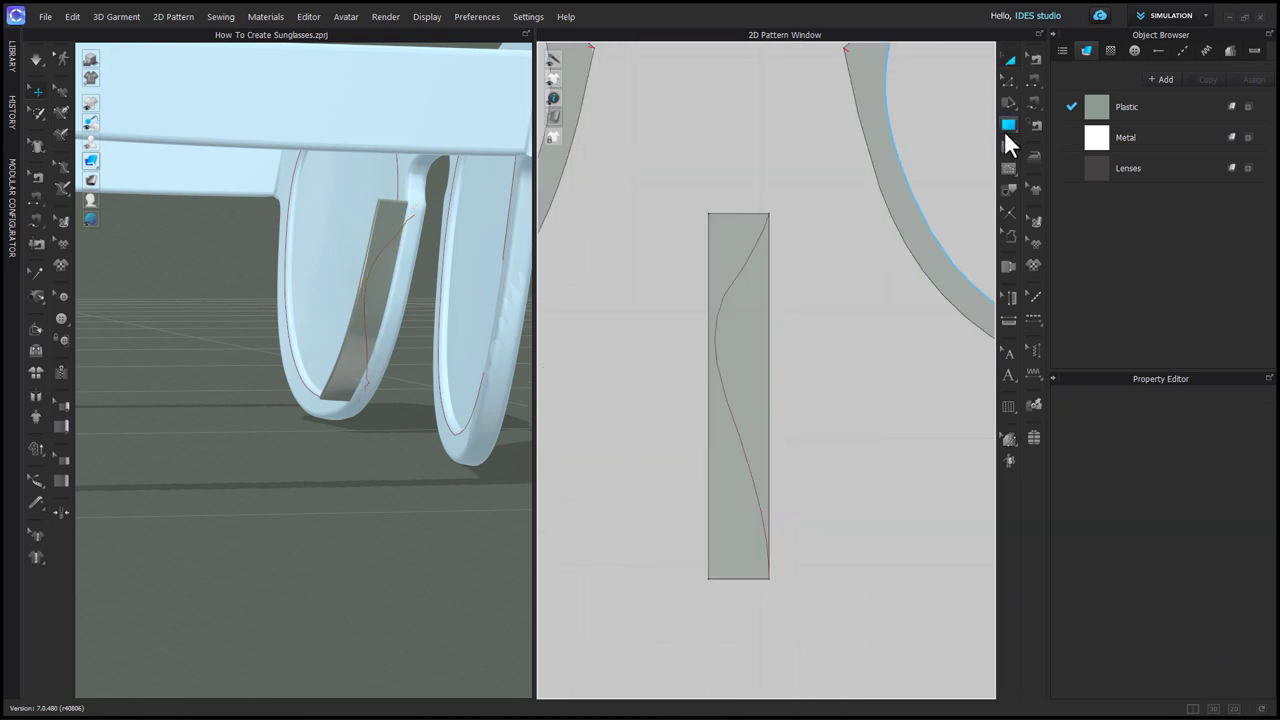
# Step: Draw a closed polygon pattern over the nose pad strip, following its long right edge and tracing the curved internal line back to the upper corner
pyautogui.click(1005, 125)
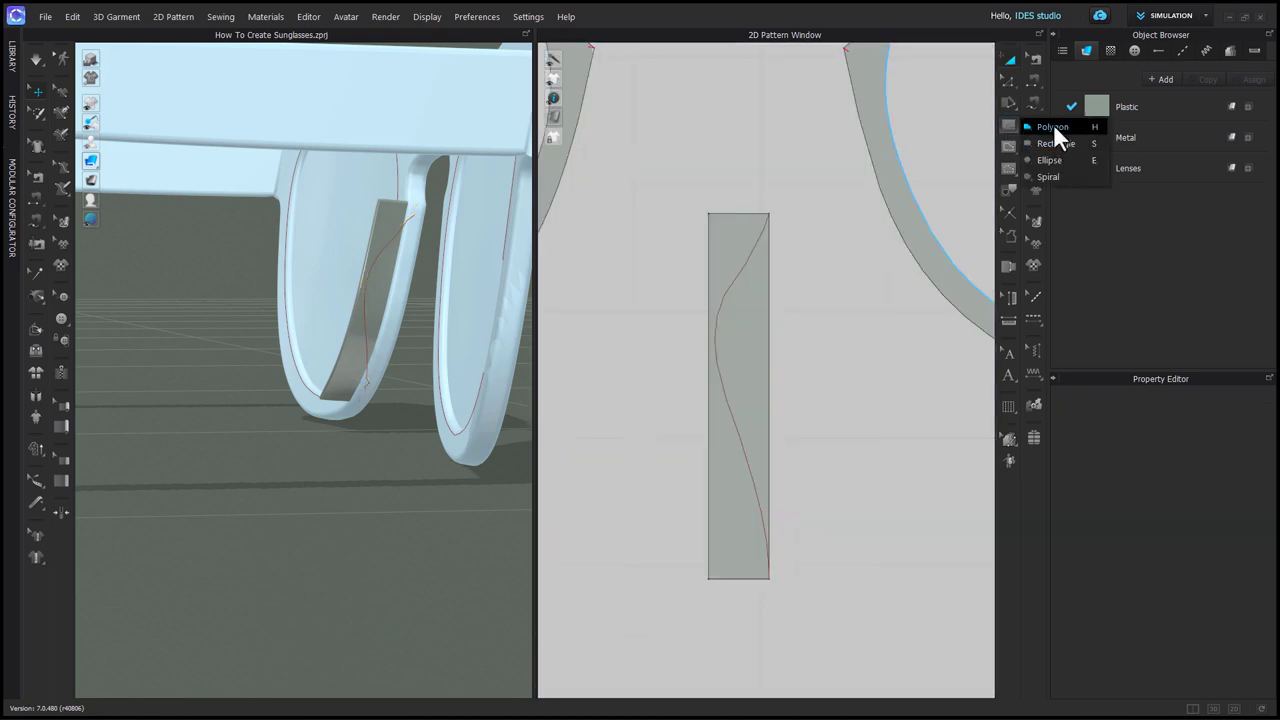
pyautogui.click(1053, 127)
pyautogui.click(769, 214)
pyautogui.scroll(2, 771, 579)
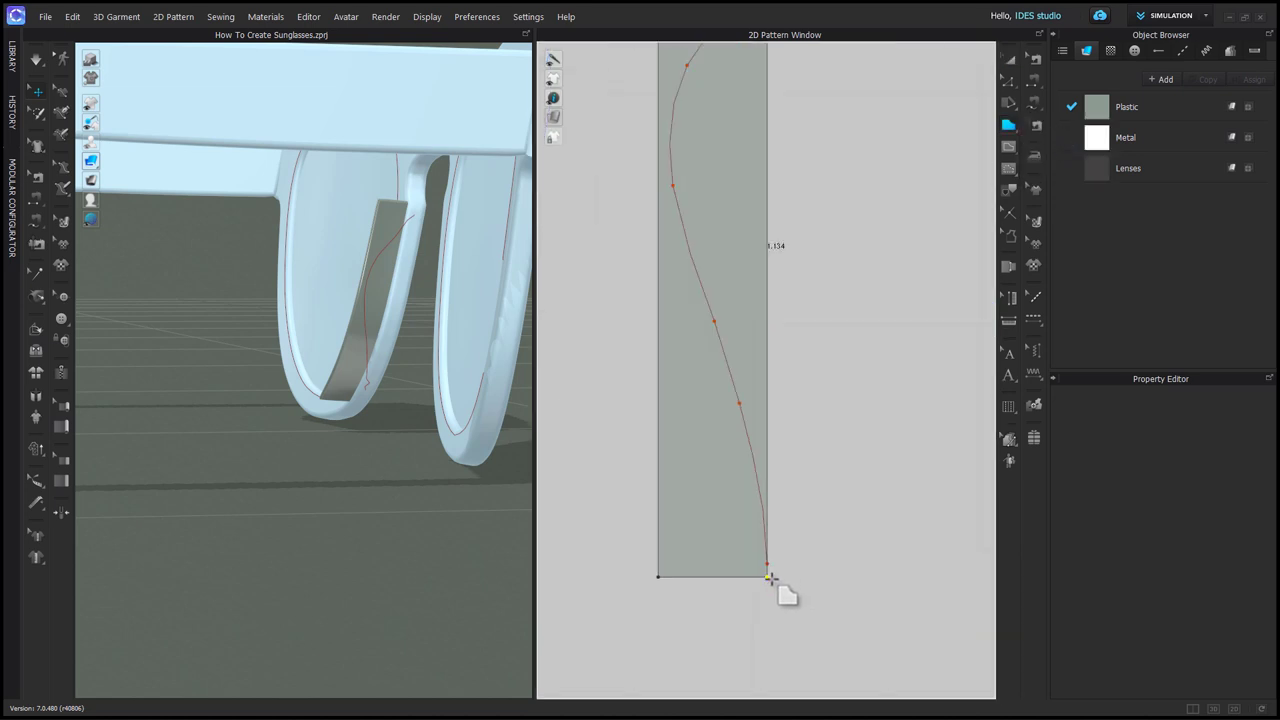
pyautogui.click(767, 576)
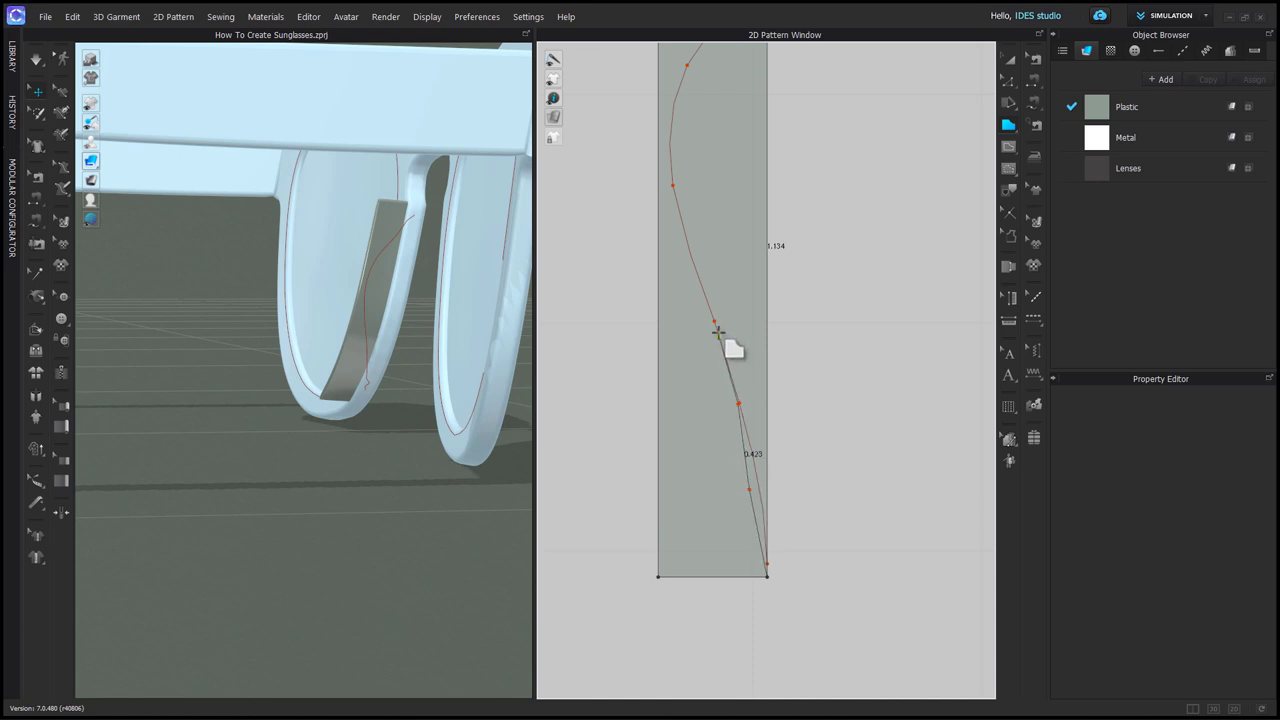
pyautogui.click(672, 185)
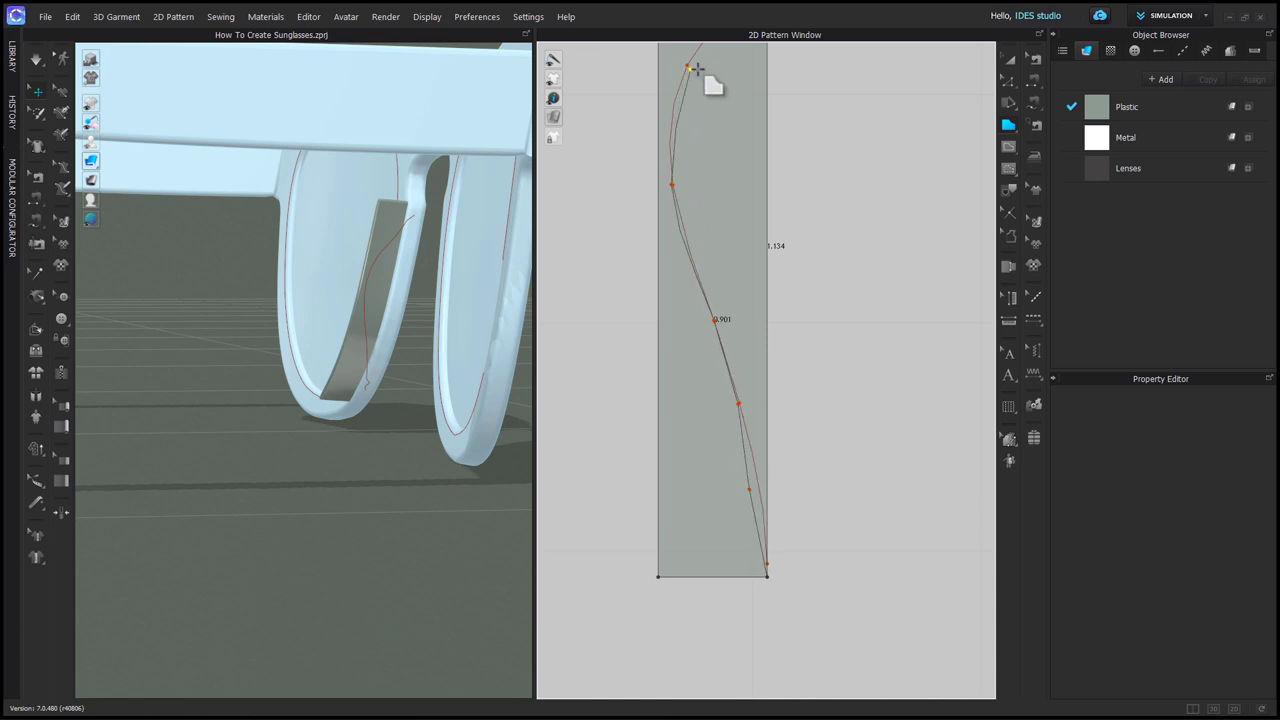
pyautogui.click(690, 68)
pyautogui.moveTo(690, 68); pyautogui.dragTo(720, 451, button='middle')
pyautogui.click(740, 390)
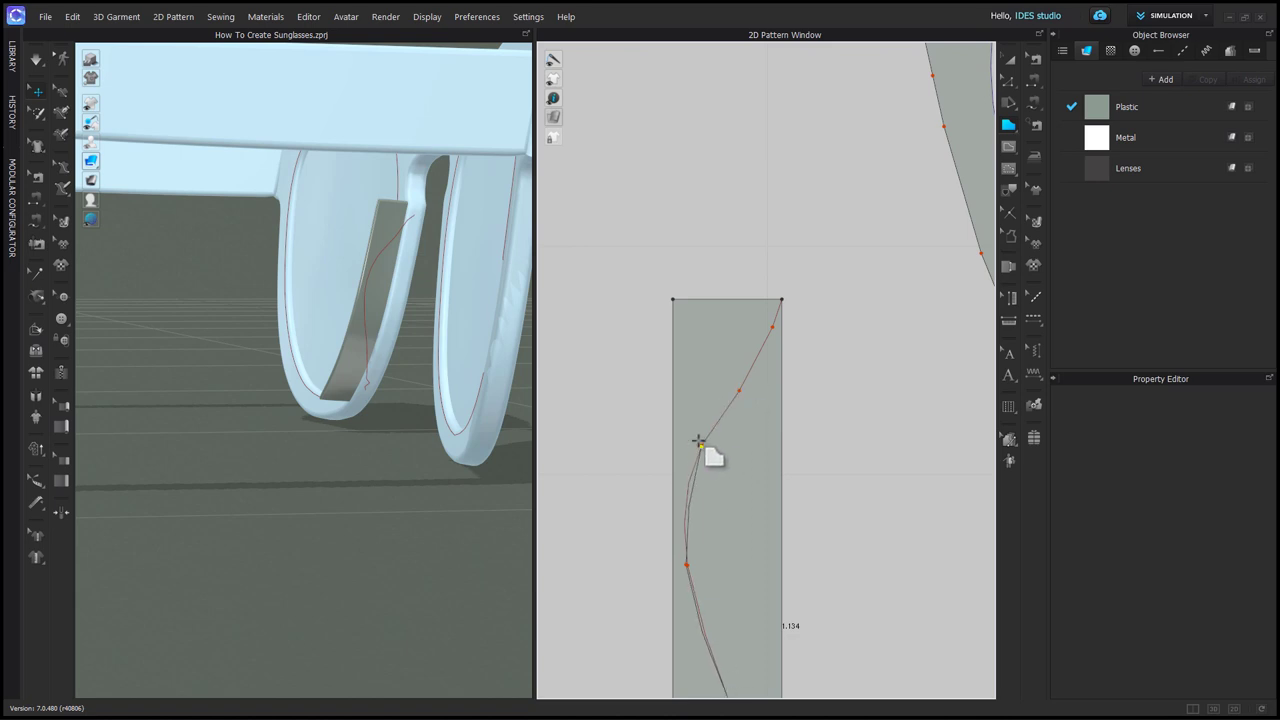
pyautogui.click(703, 447)
pyautogui.click(782, 301)
pyautogui.scroll(-2, 812, 537)
pyautogui.scroll(2, 748, 523)
# Step: Fine-tune the curve points of the new pad-shaped pattern so its curved side follows the strip's internal line
pyautogui.press('v')
pyautogui.moveTo(767, 398); pyautogui.dragTo(765, 396)
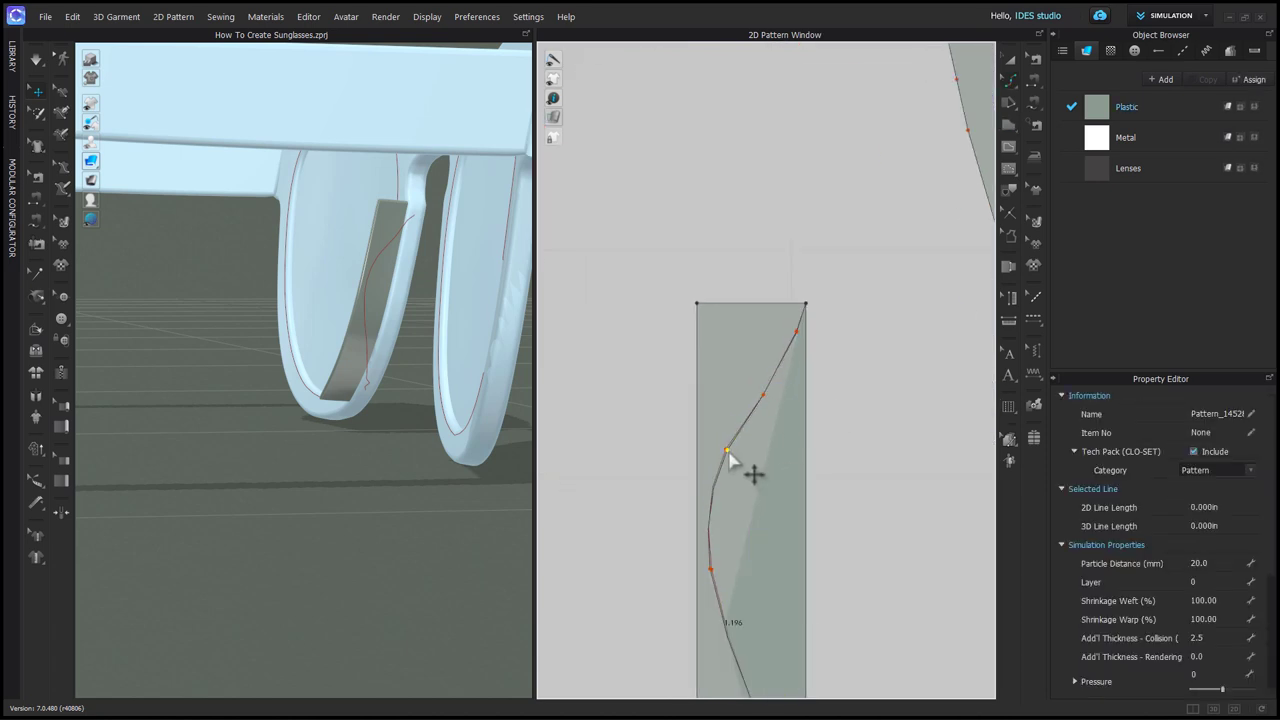
pyautogui.scroll(-3, 837, 609)
pyautogui.scroll(3, 837, 609)
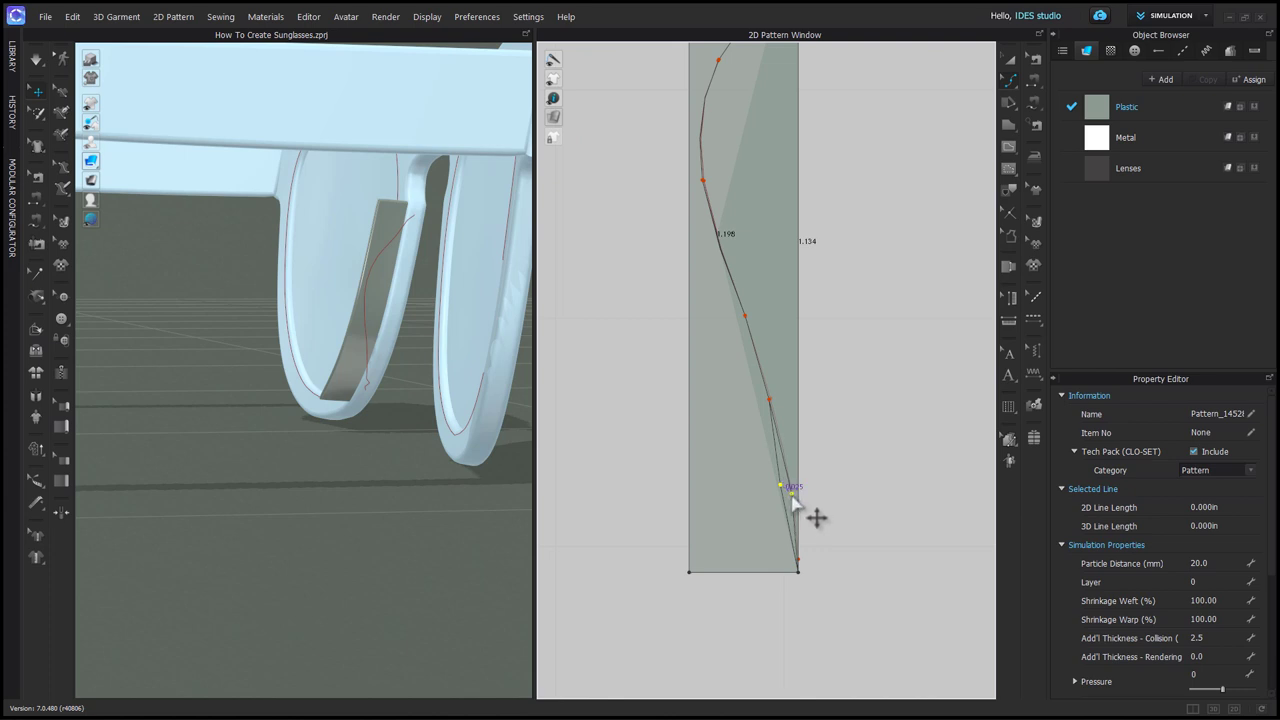
pyautogui.scroll(-3, 791, 499)
# Step: Move the pad-shaped pattern out beside the strip and set its Particle Distance to 0.8 mm
pyautogui.press('a')
pyautogui.moveTo(717, 483); pyautogui.dragTo(760, 486)
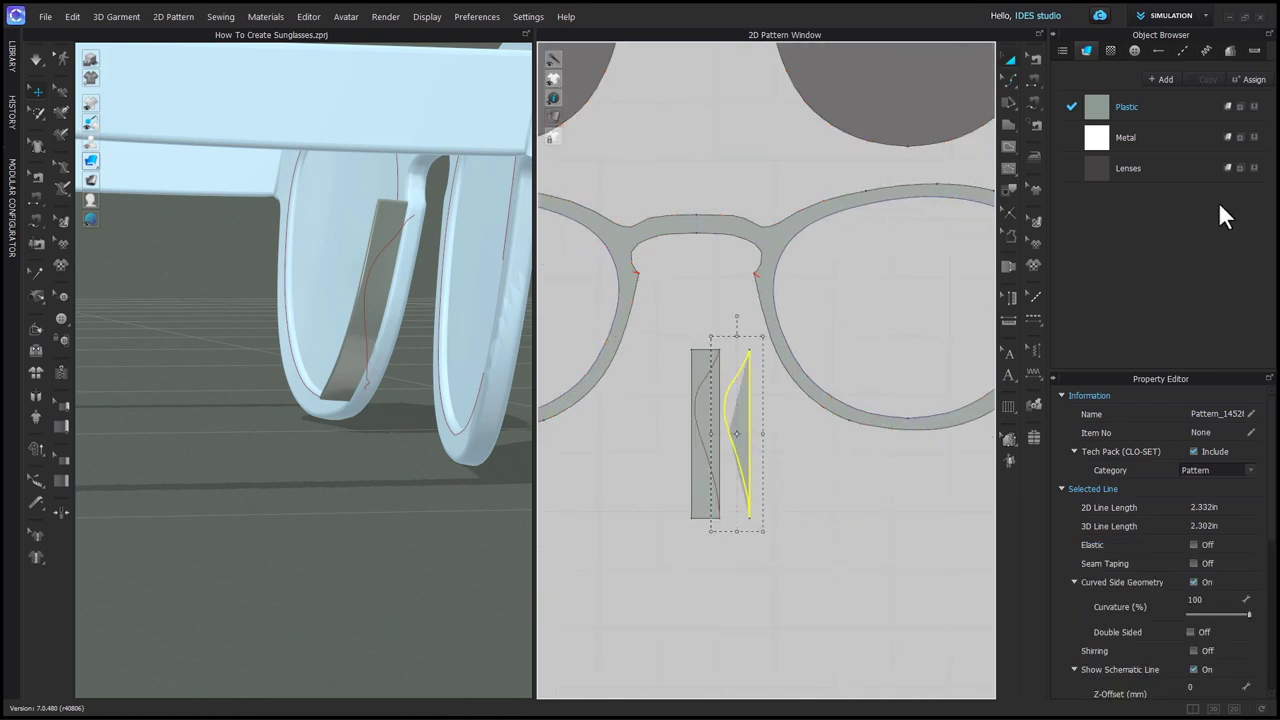
pyautogui.scroll(-3, 1180, 590)
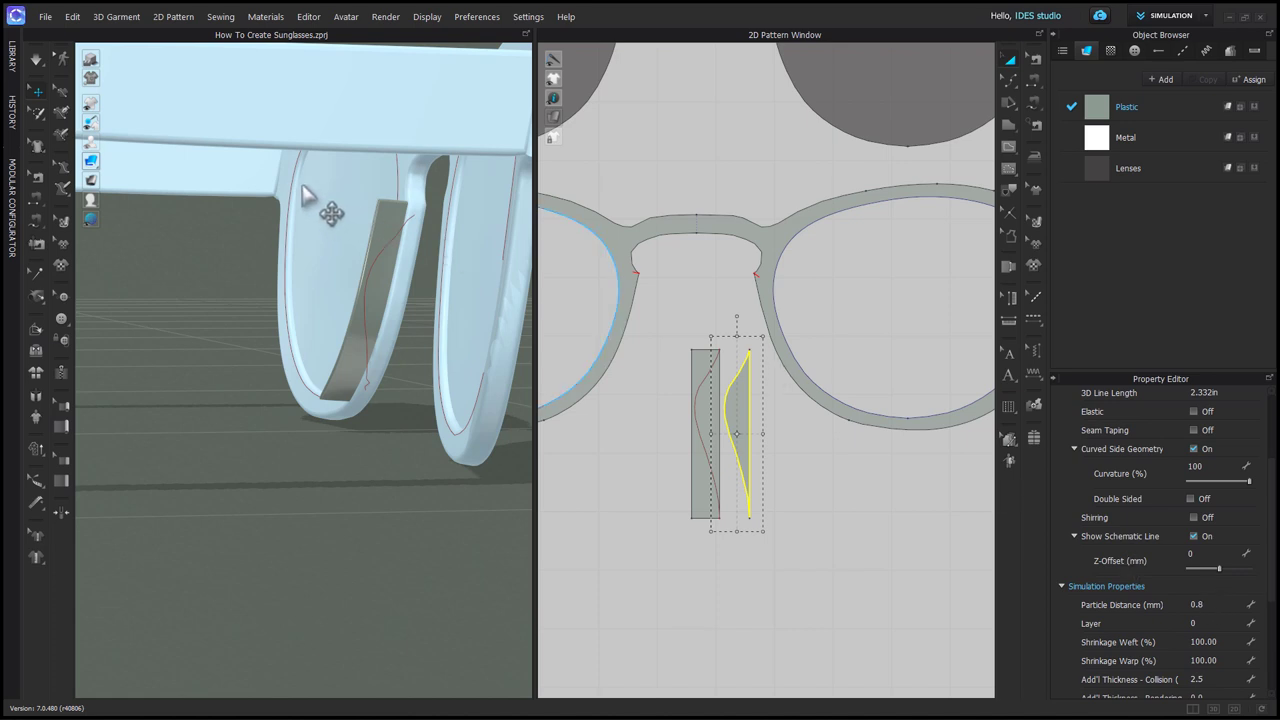
pyautogui.click(795, 510)
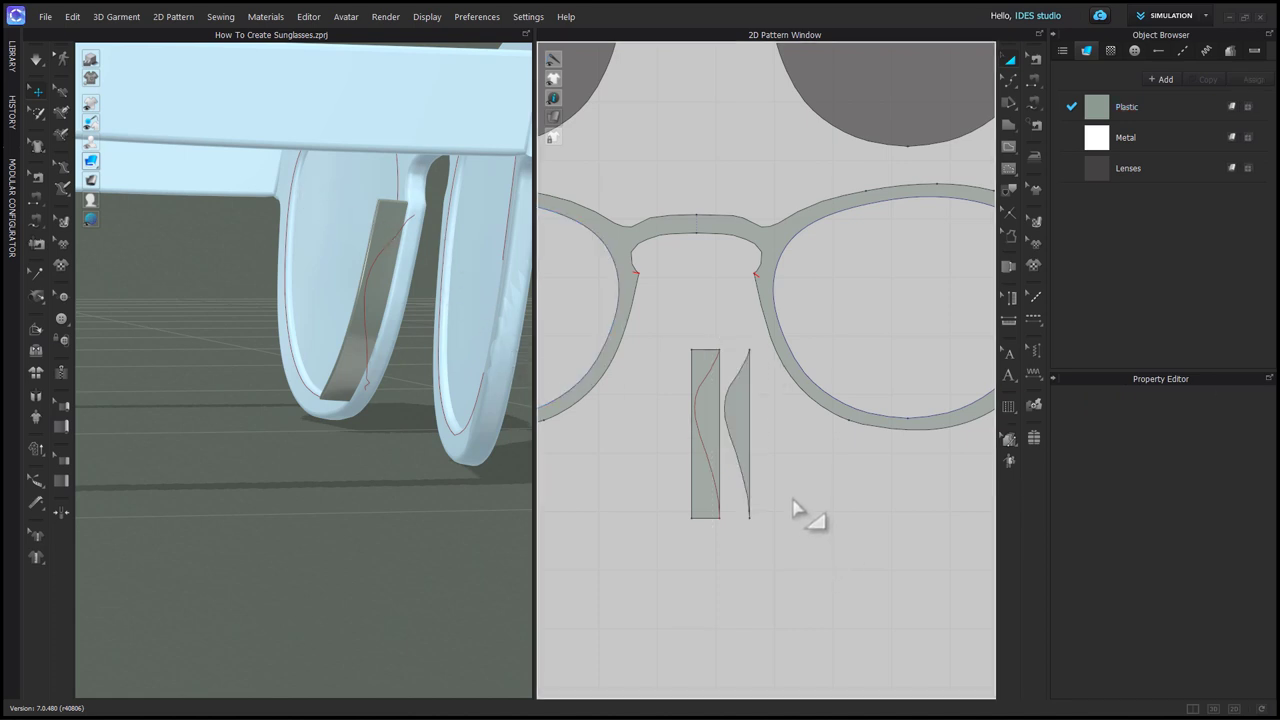
# Step: Free-sew the straight edge of the pad-shaped pattern to the frame's nose-side edge, starting at the notch and matching the full edge length
pyautogui.press('m')
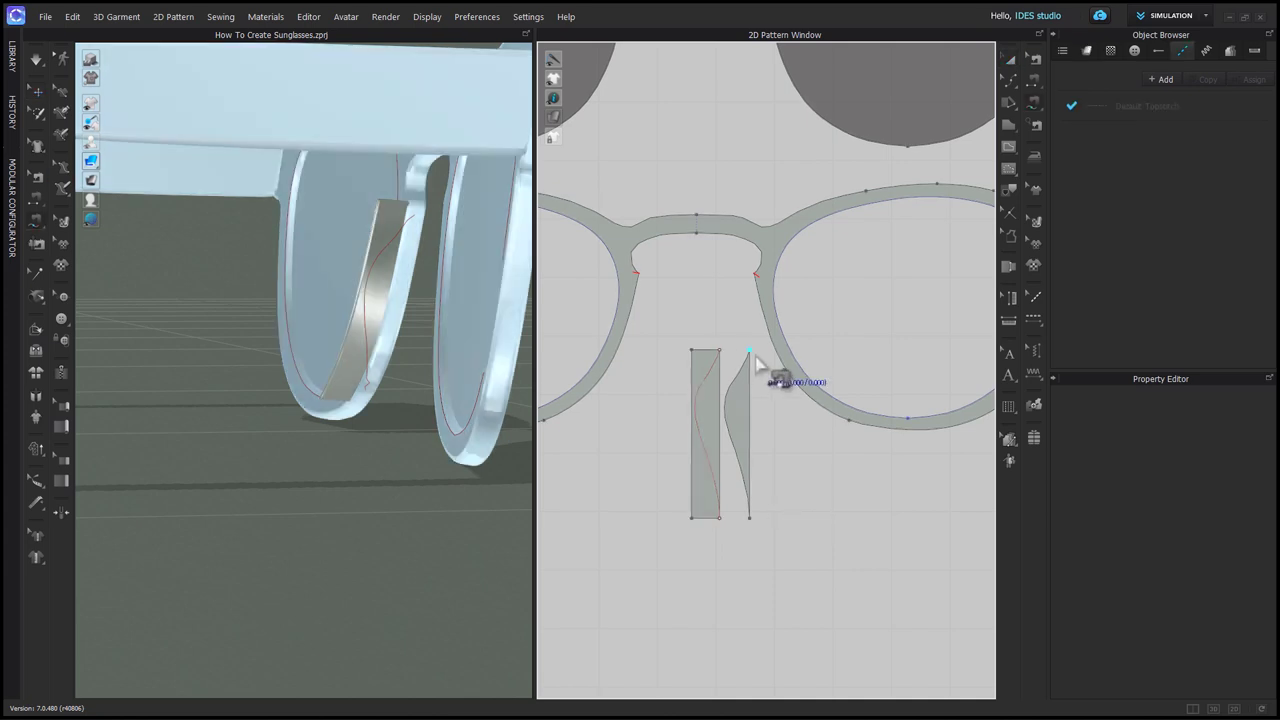
pyautogui.click(751, 519)
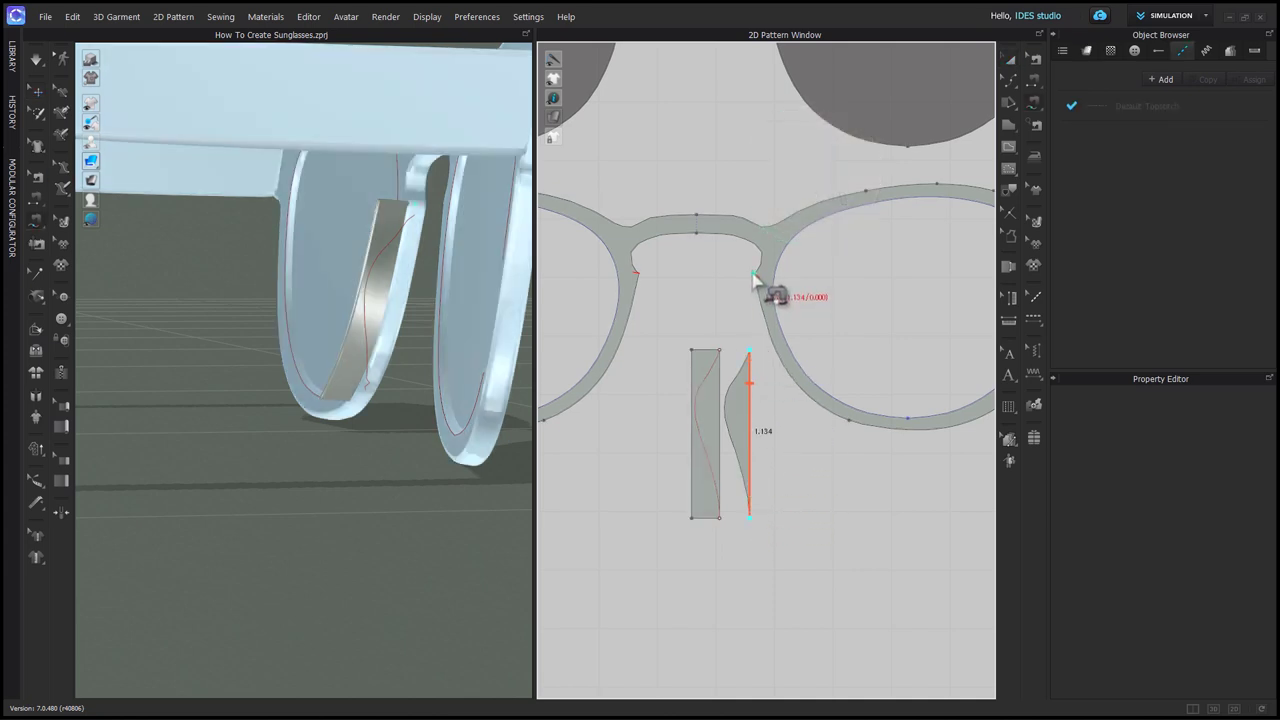
pyautogui.click(755, 280)
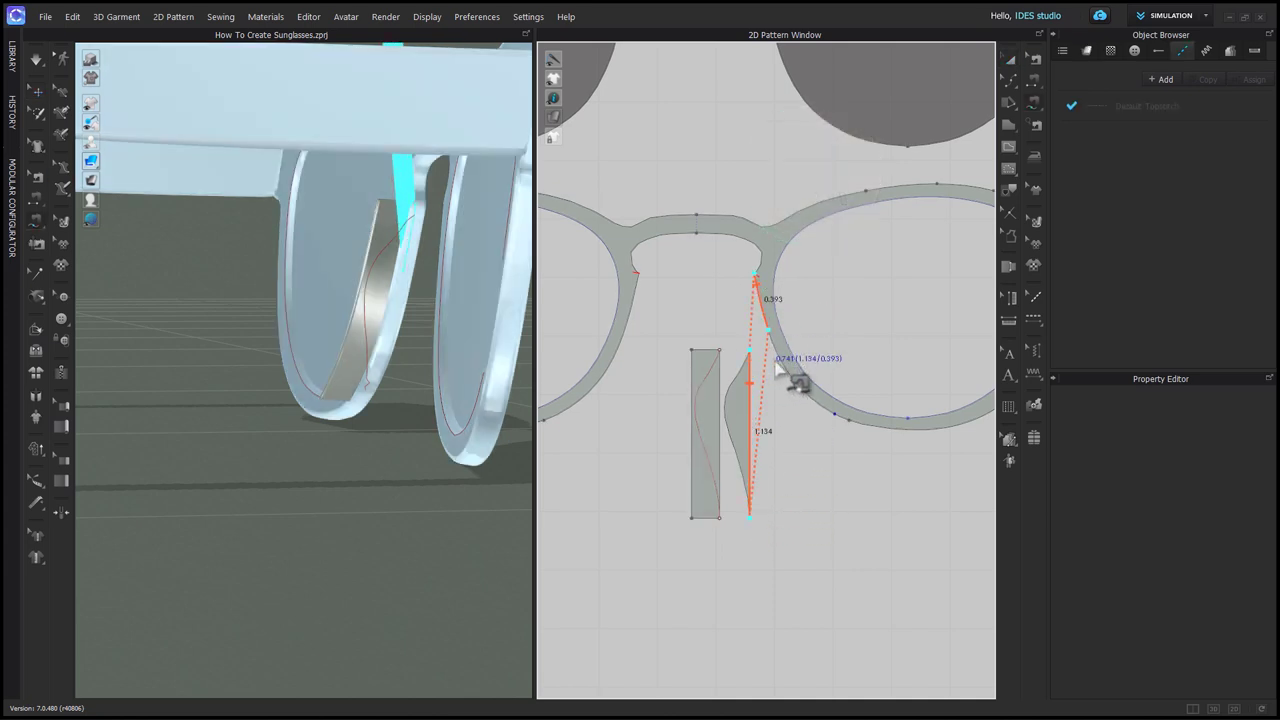
pyautogui.click(826, 452)
pyautogui.press('n')
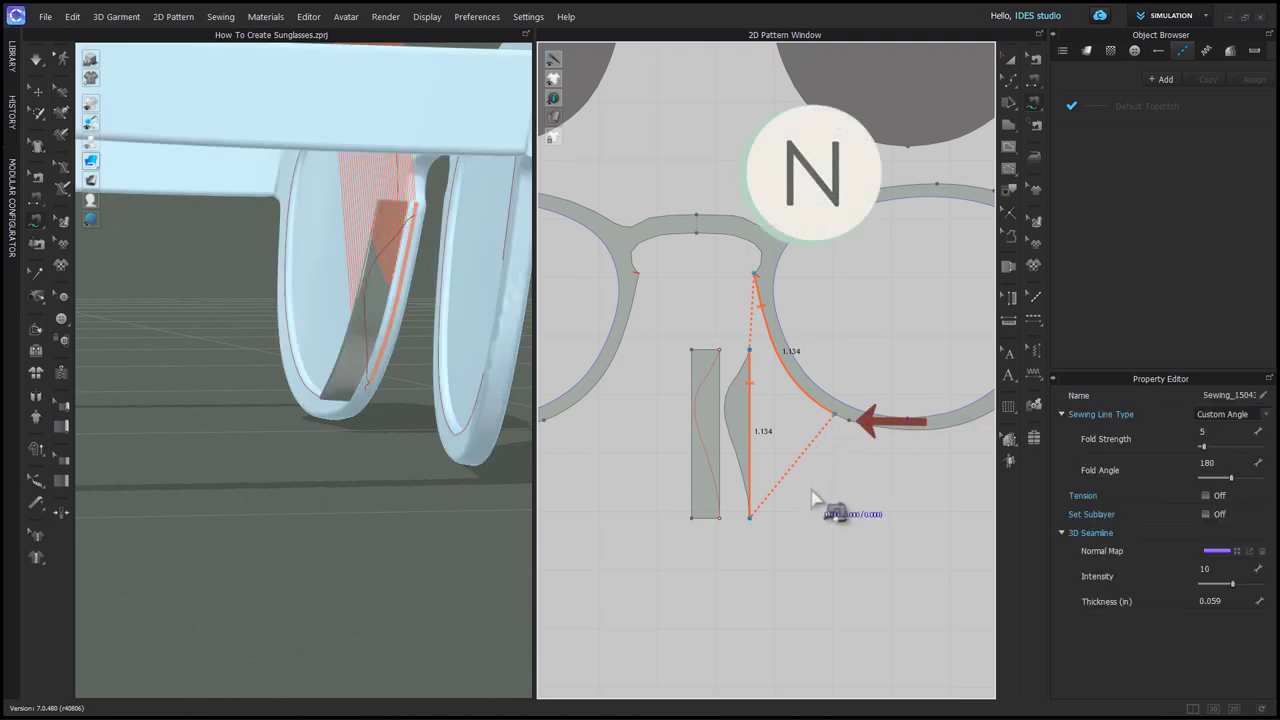
# Step: Delete the old rectangular nose pad strip, leaving only the pad-shaped pattern
pyautogui.press('a')
pyautogui.click(743, 432)
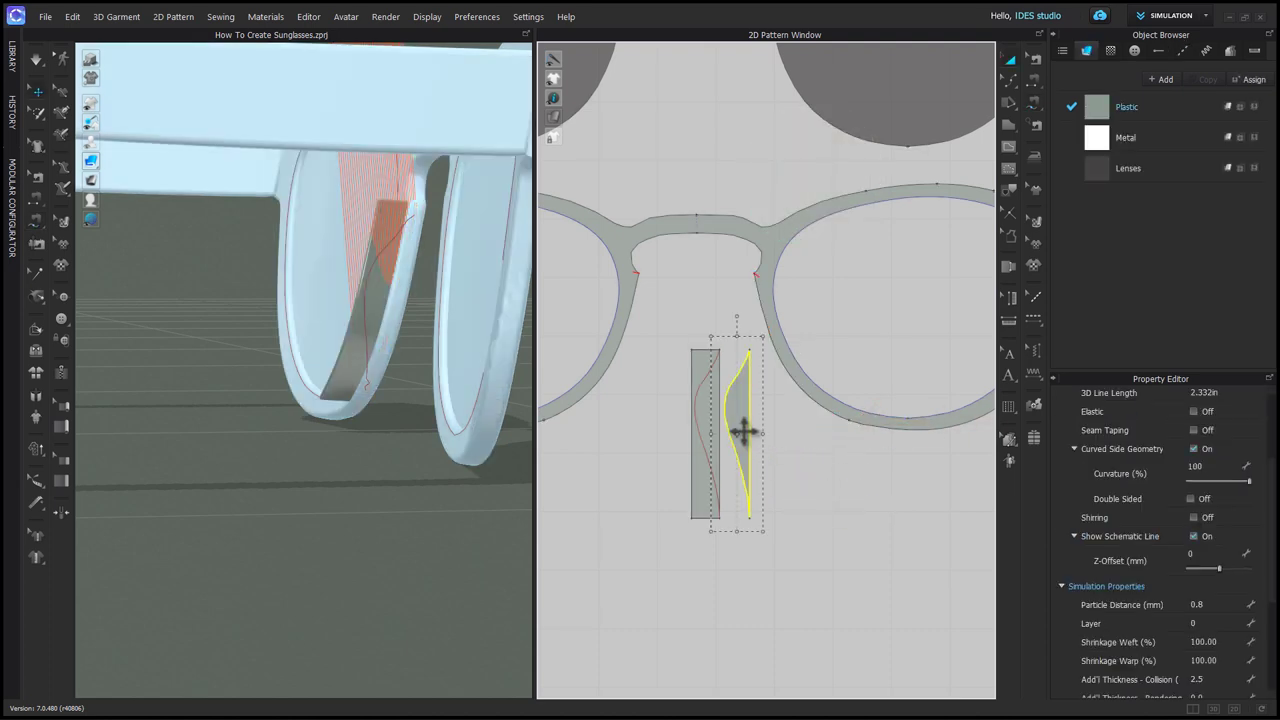
pyautogui.click(695, 440)
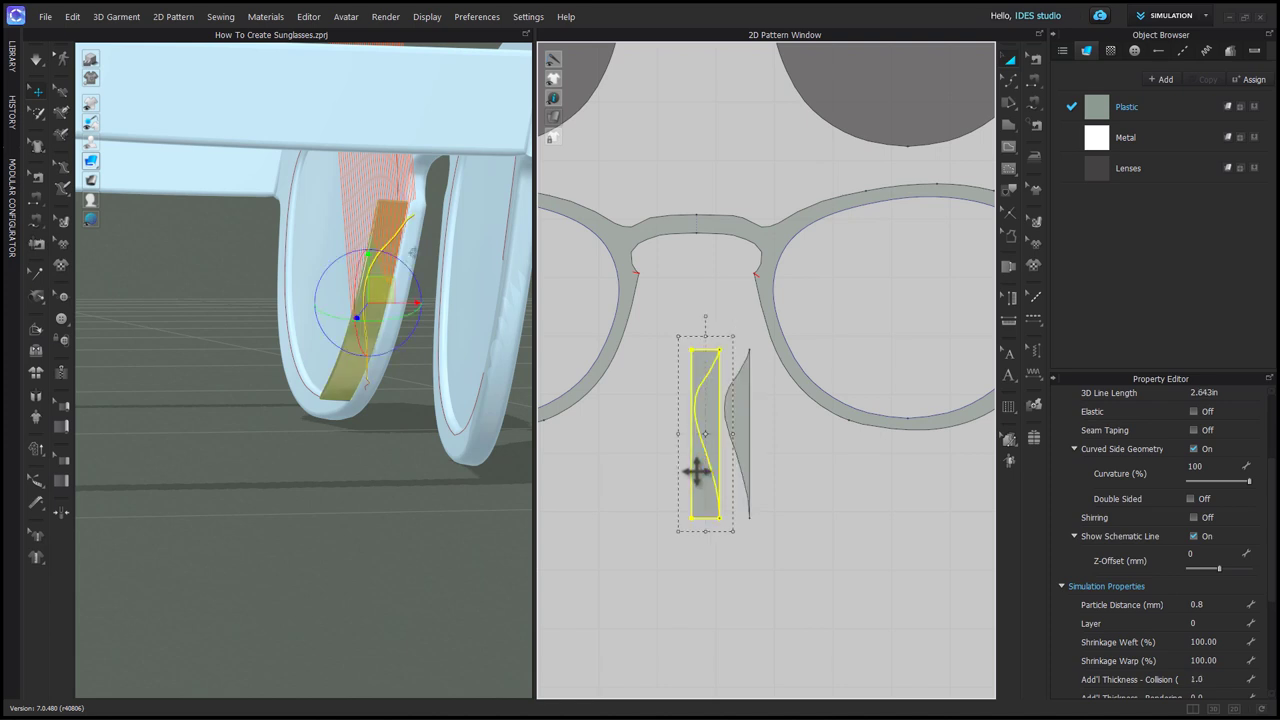
pyautogui.press('Delete')
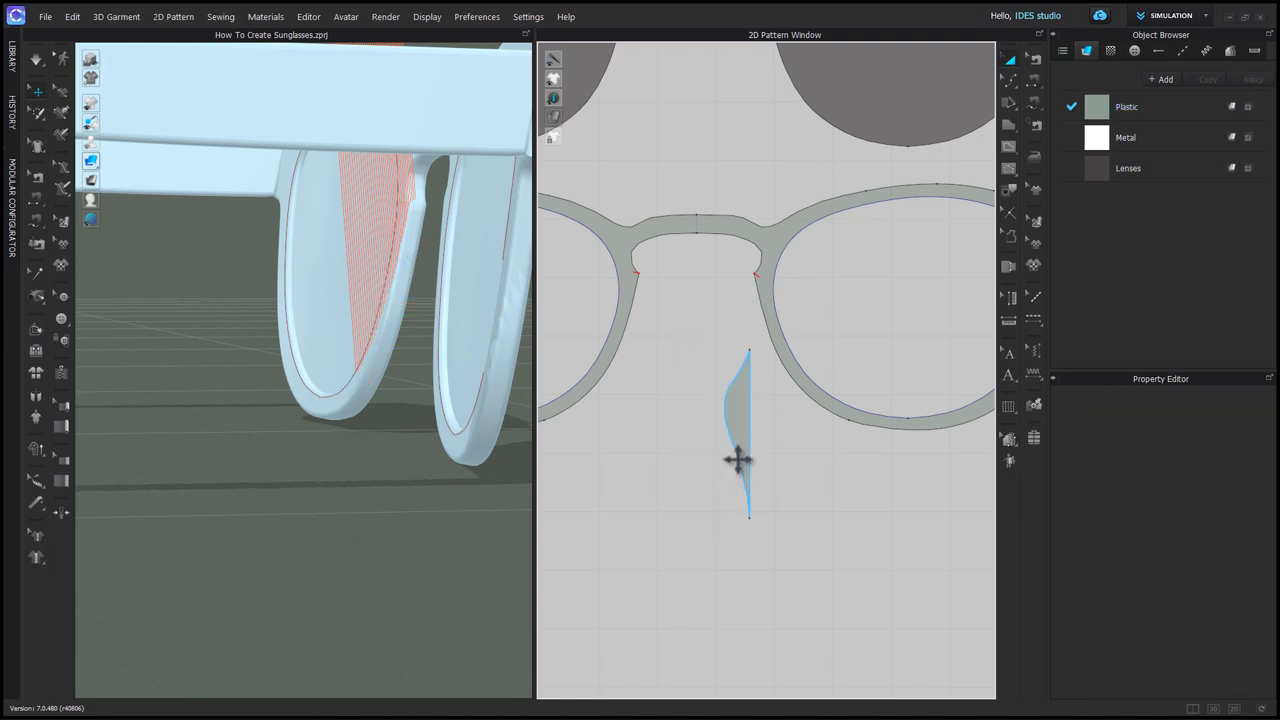
# Step: Select the seam joining the nose pad to the frame and open its 3D Seamline intensity for editing
pyautogui.press('b')
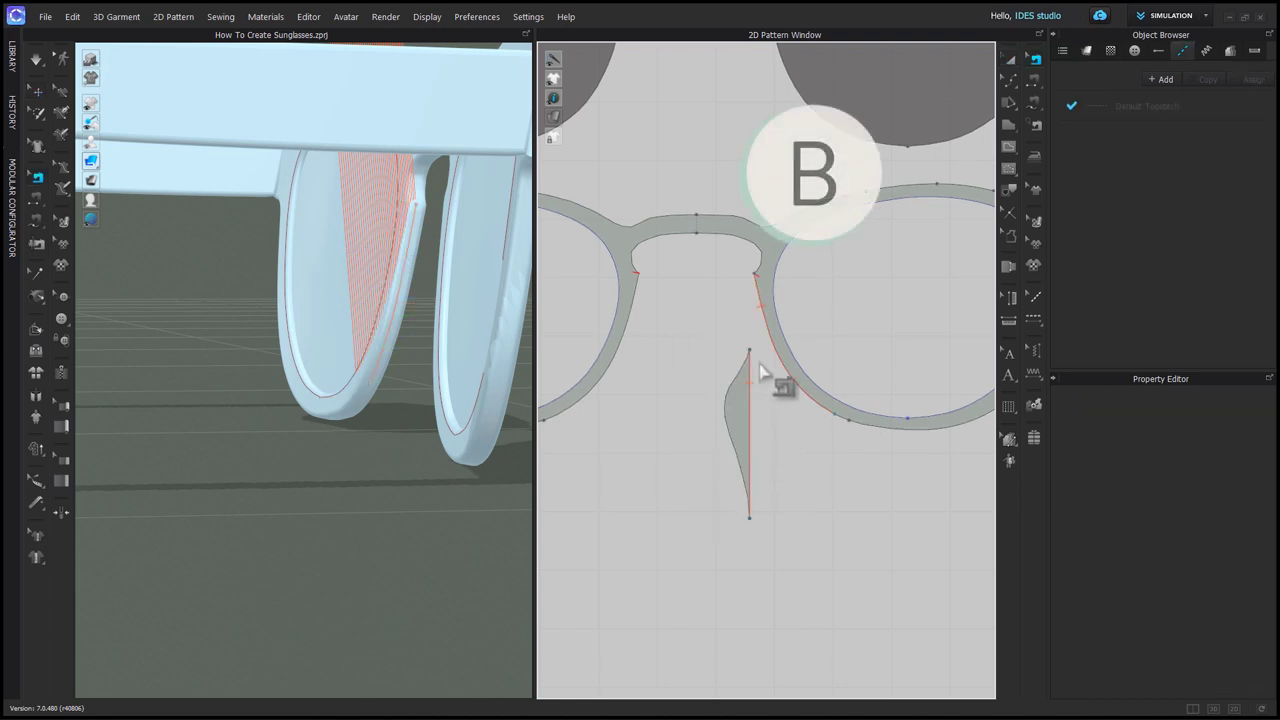
pyautogui.click(760, 372)
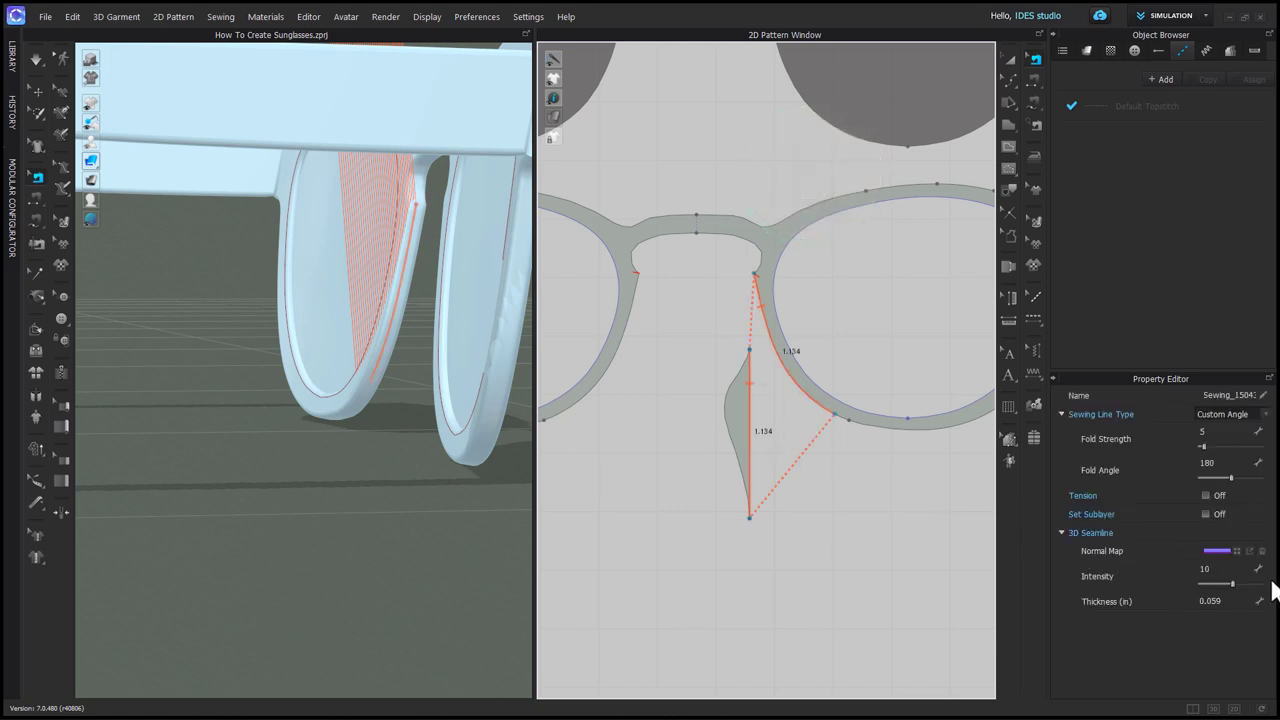
pyautogui.click(1232, 572)
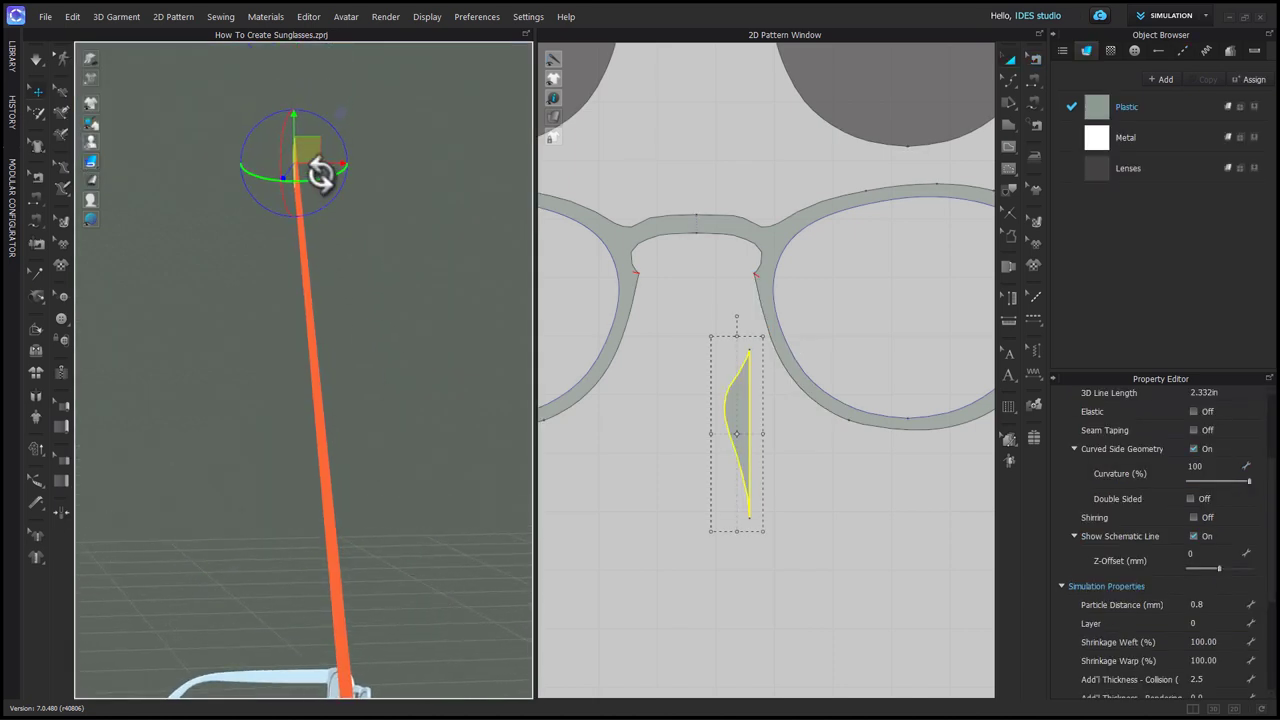
# Step: Apply Superimpose (Side) to the nose pad to bring it onto its sewn frame edge in 3D
pyautogui.rightClick(315, 152)
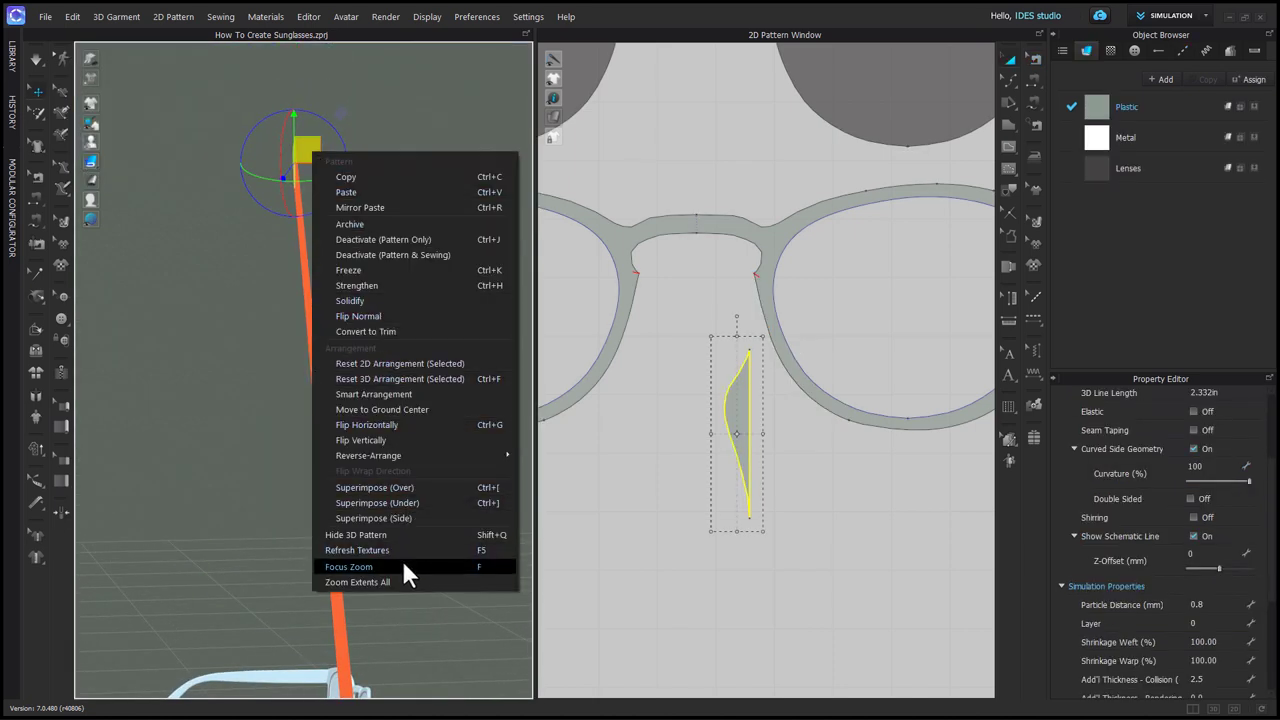
pyautogui.click(408, 516)
pyautogui.moveTo(243, 523); pyautogui.dragTo(236, 430, button='right')
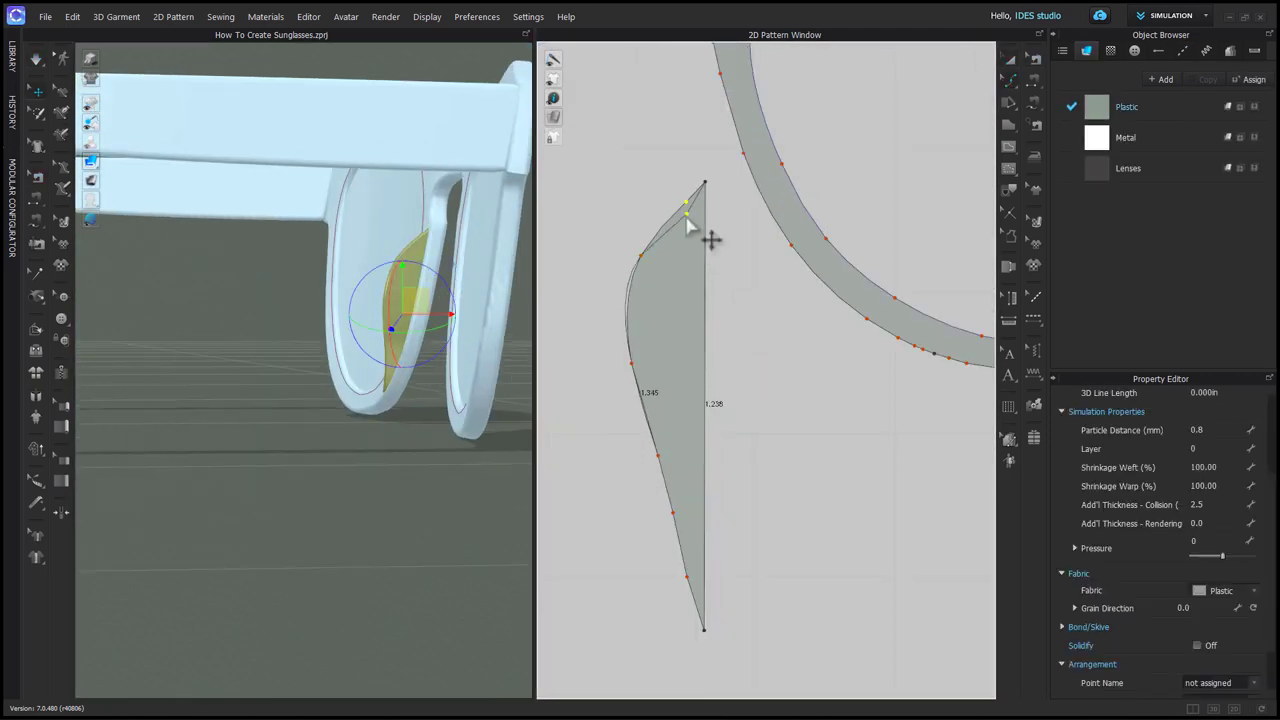
# Step: Nudge the nose pad along the red axis in 3D to seat it against the frame
pyautogui.scroll(-2, 697, 272)
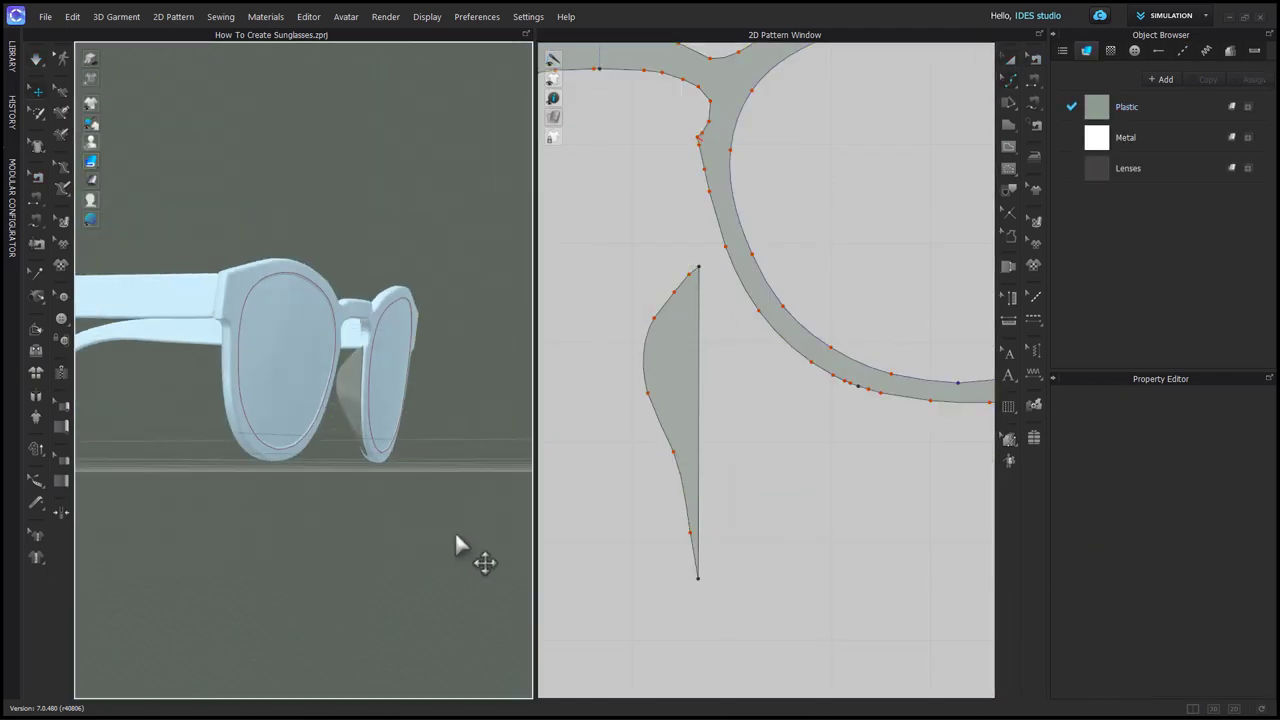
pyautogui.moveTo(457, 543); pyautogui.dragTo(480, 491, button='right')
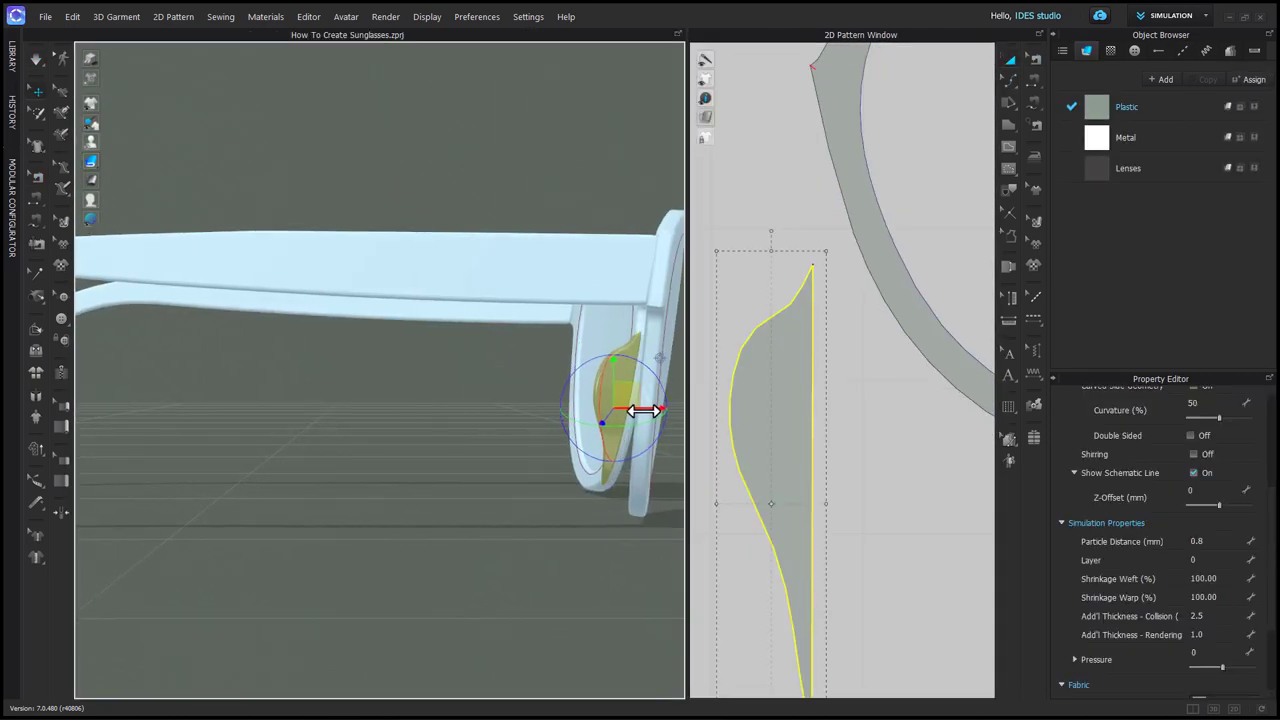
pyautogui.moveTo(634, 409); pyautogui.dragTo(639, 412)
pyautogui.moveTo(643, 477); pyautogui.dragTo(400, 557, button='right')
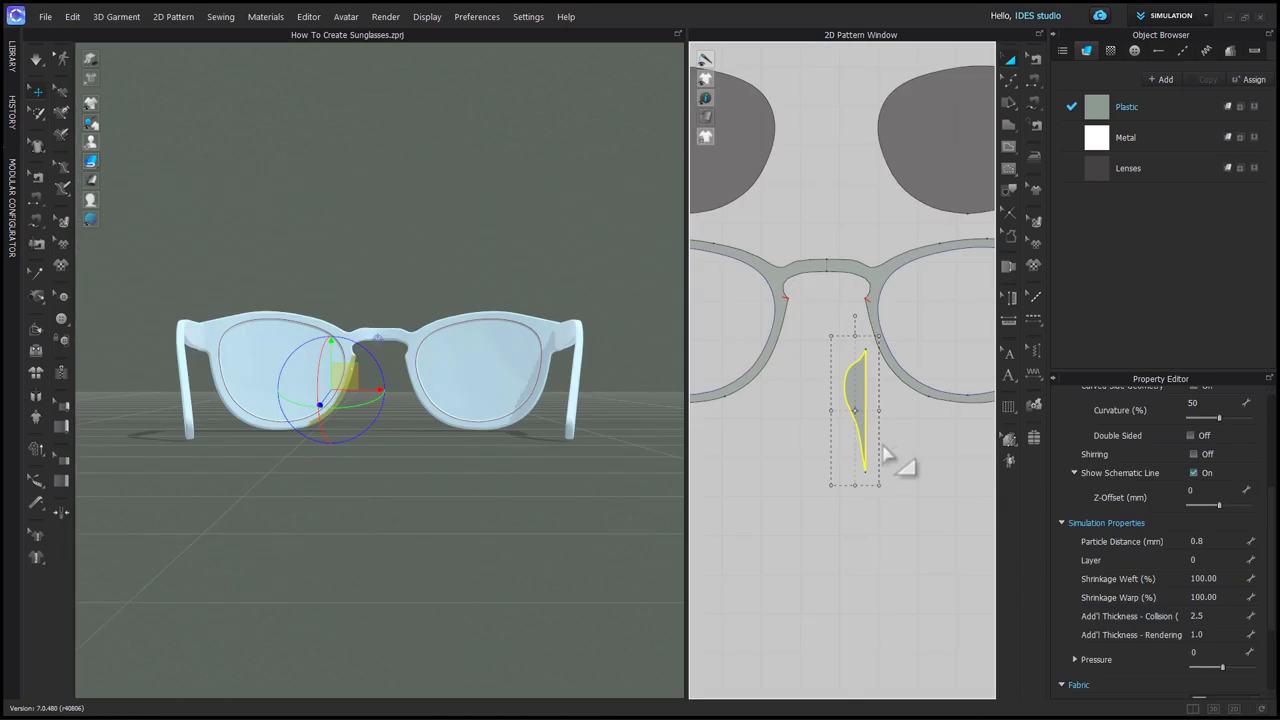
# Step: Mirror-paste a copy of the nose pad pattern just to the right of the original
pyautogui.hotkey('ctrl', 'c')
pyautogui.hotkey('ctrl', 'r')
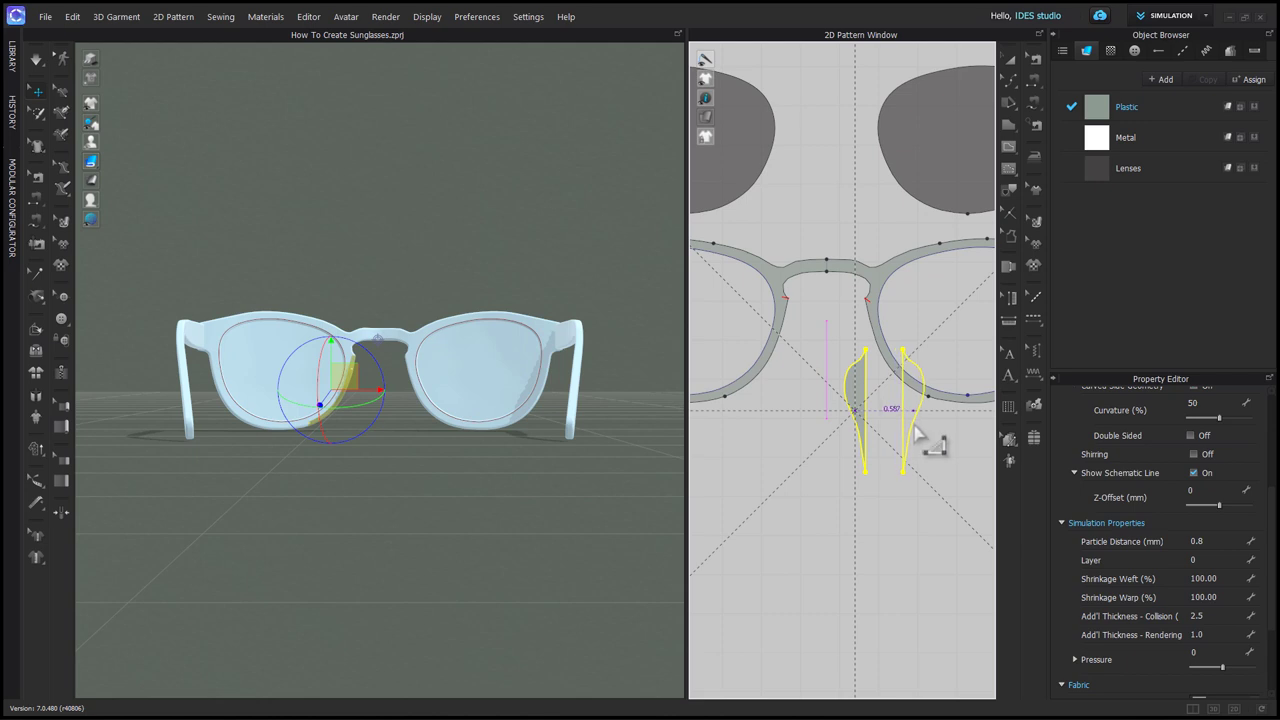
pyautogui.click(913, 427)
# Step: Move the mirrored nose pad in 3D onto the nose-side edge of the opposite lens rim
pyautogui.scroll(-10, 467, 491)
pyautogui.moveTo(670, 378); pyautogui.dragTo(430, 395)
pyautogui.scroll(10, 440, 420)
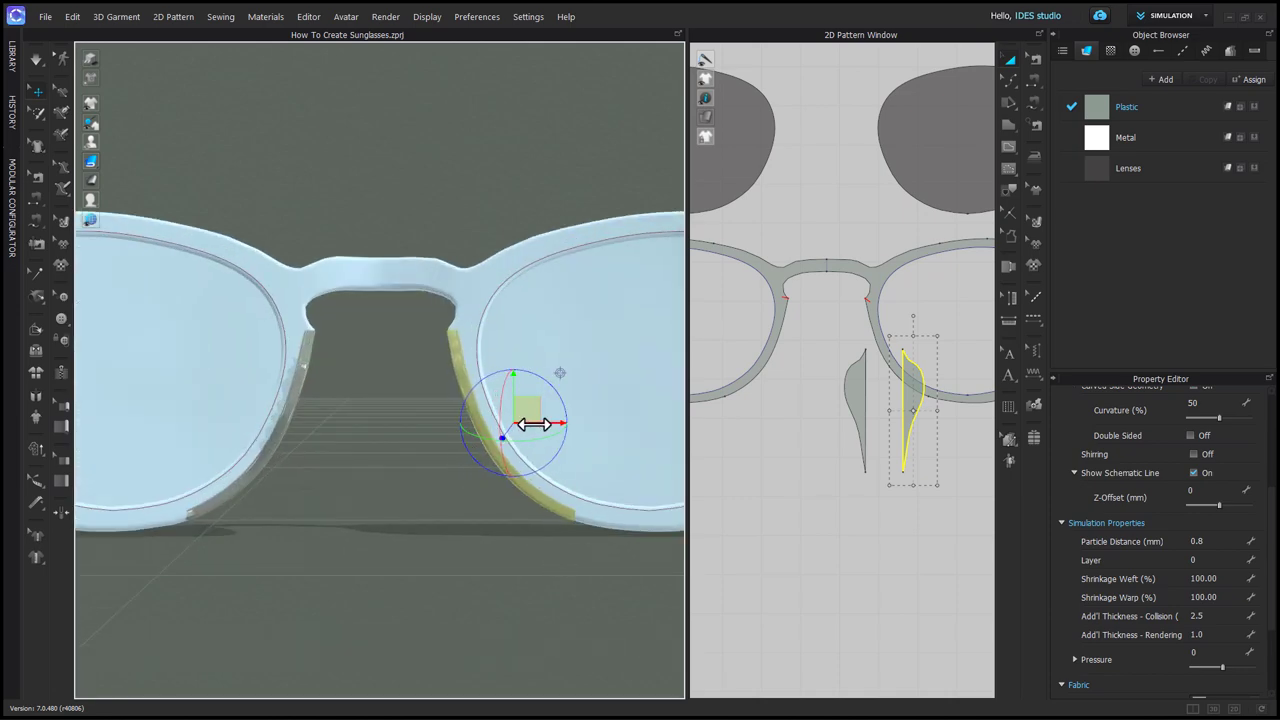
pyautogui.moveTo(529, 423); pyautogui.dragTo(529, 634, button='right')
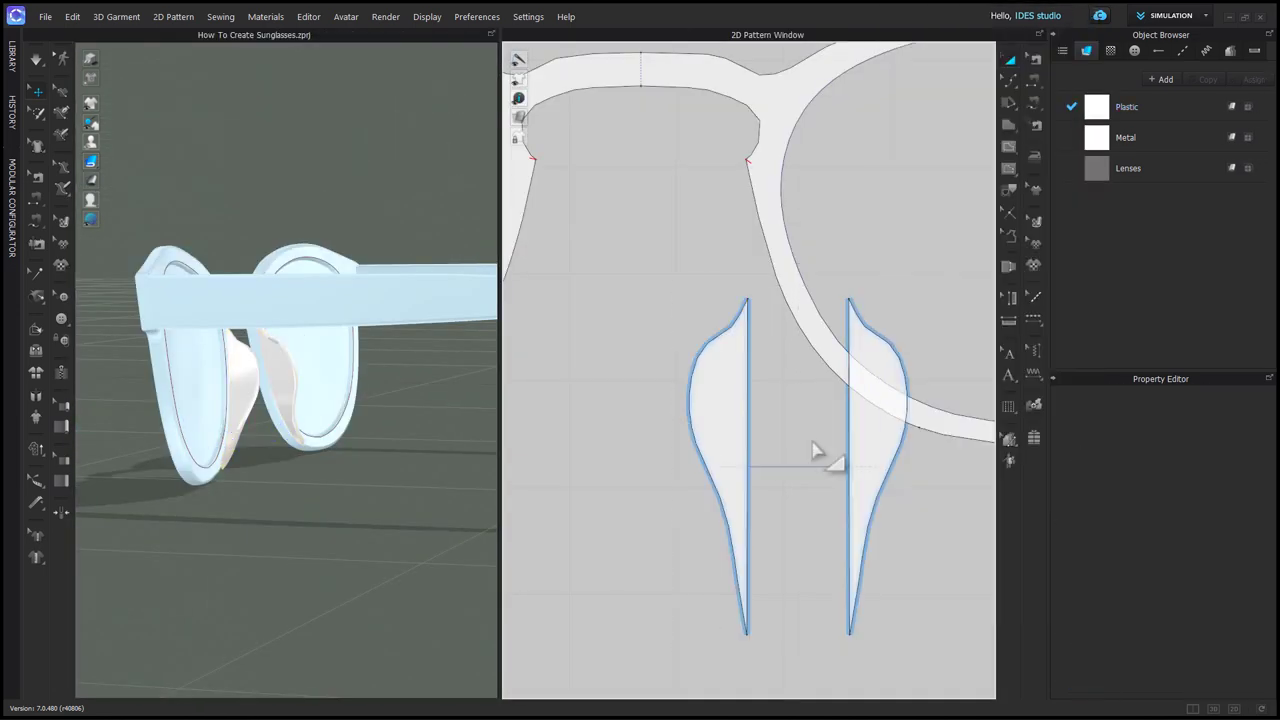
# Step: Reshape the left nose pad's curved outline by repositioning its upper, middle and lower curve points
pyautogui.scroll(4, 731, 338)
pyautogui.moveTo(739, 312); pyautogui.dragTo(724, 312)
pyautogui.moveTo(683, 350); pyautogui.dragTo(687, 348)
pyautogui.moveTo(650, 420); pyautogui.dragTo(671, 401)
pyautogui.moveTo(709, 674); pyautogui.dragTo(723, 661)
pyautogui.scroll(-1, 762, 686)
pyautogui.moveTo(766, 686); pyautogui.dragTo(713, 555, button='middle')
pyautogui.scroll(-2, 716, 568)
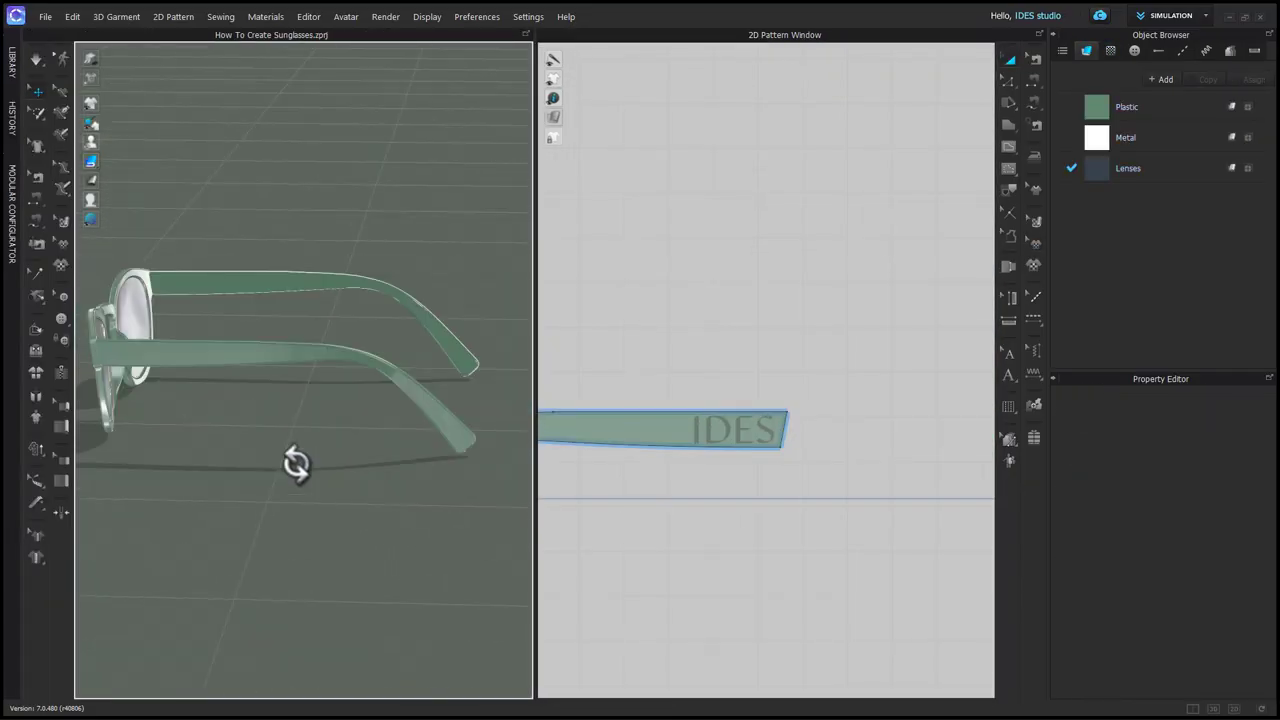
# Step: Change the 2D pattern display so the temple and its graphic show in full opaque colour
pyautogui.click(760, 428)
pyautogui.click(553, 117)
pyautogui.click(666, 140)
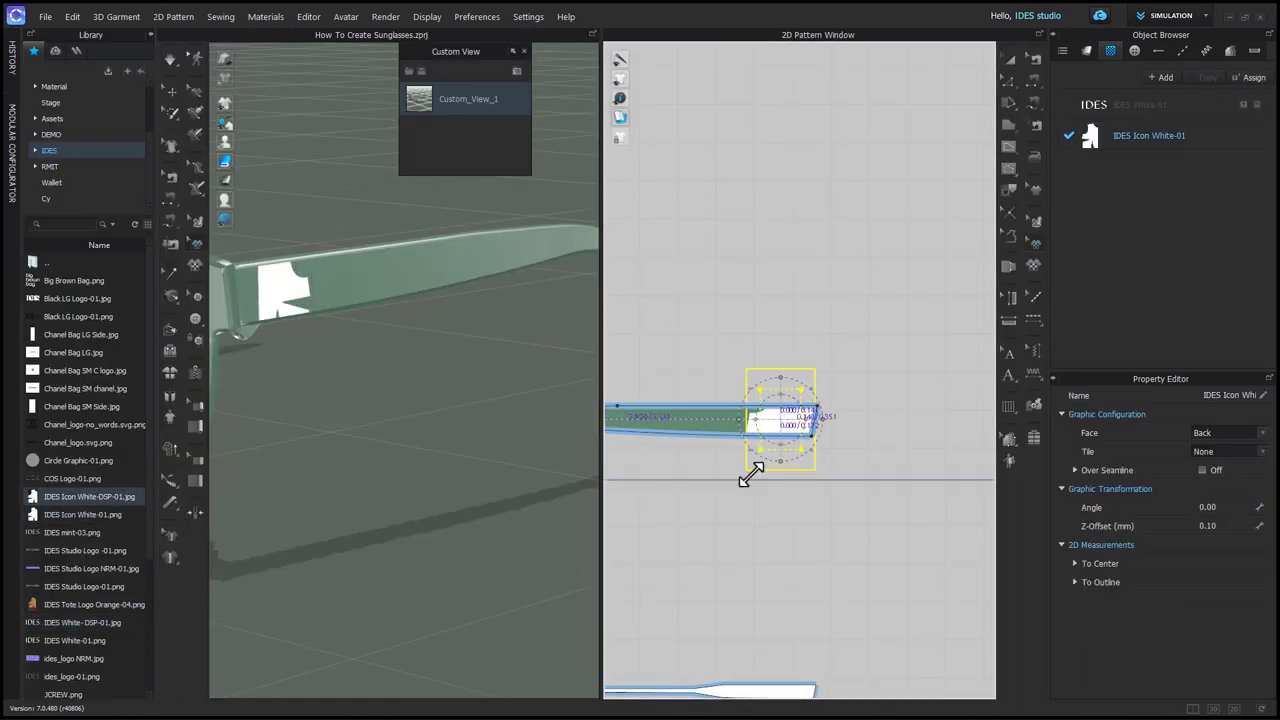
# Step: Scale down the IDES Icon White-01 graphic and reposition it on the end of the temple
pyautogui.moveTo(719, 520); pyautogui.dragTo(770, 436)
pyautogui.scroll(3, 780, 419)
pyautogui.moveTo(779, 414); pyautogui.dragTo(820, 408)
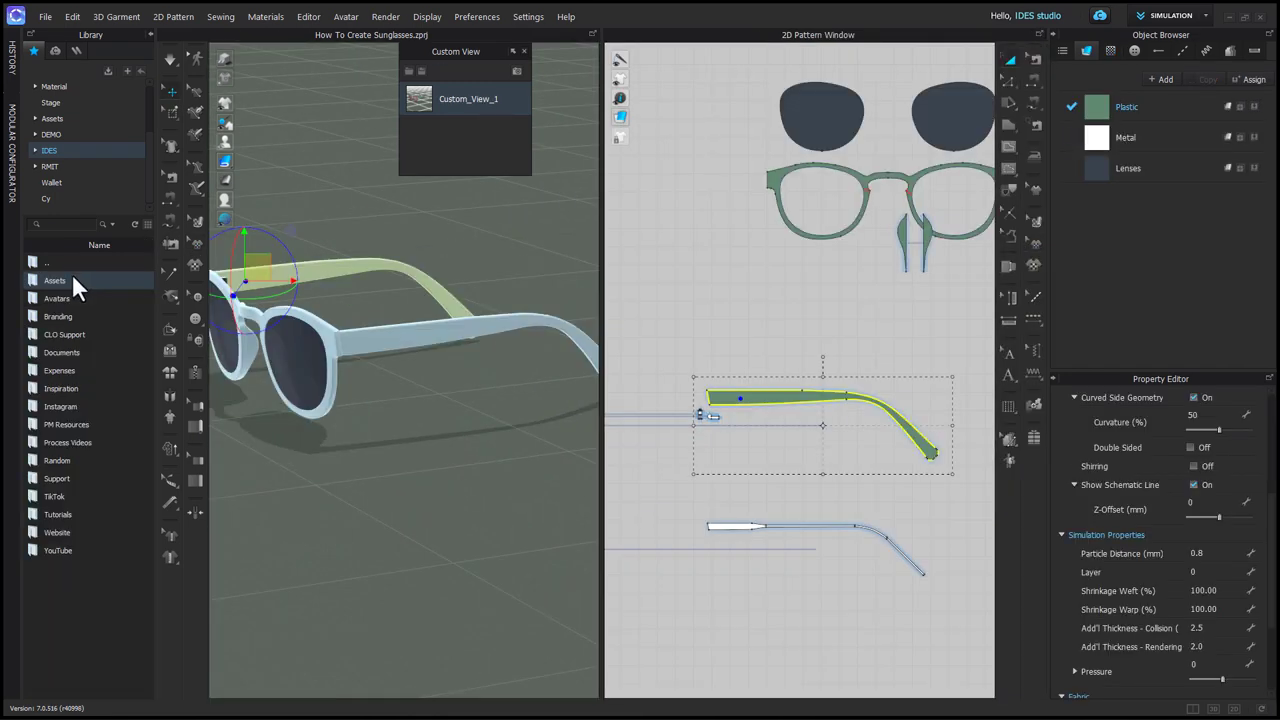
# Step: Find IDES White-01.png in the library's Graphics assets and add it as a graphic near the wide end of the upper temple pattern
pyautogui.doubleClick(73, 277)
pyautogui.doubleClick(62, 422)
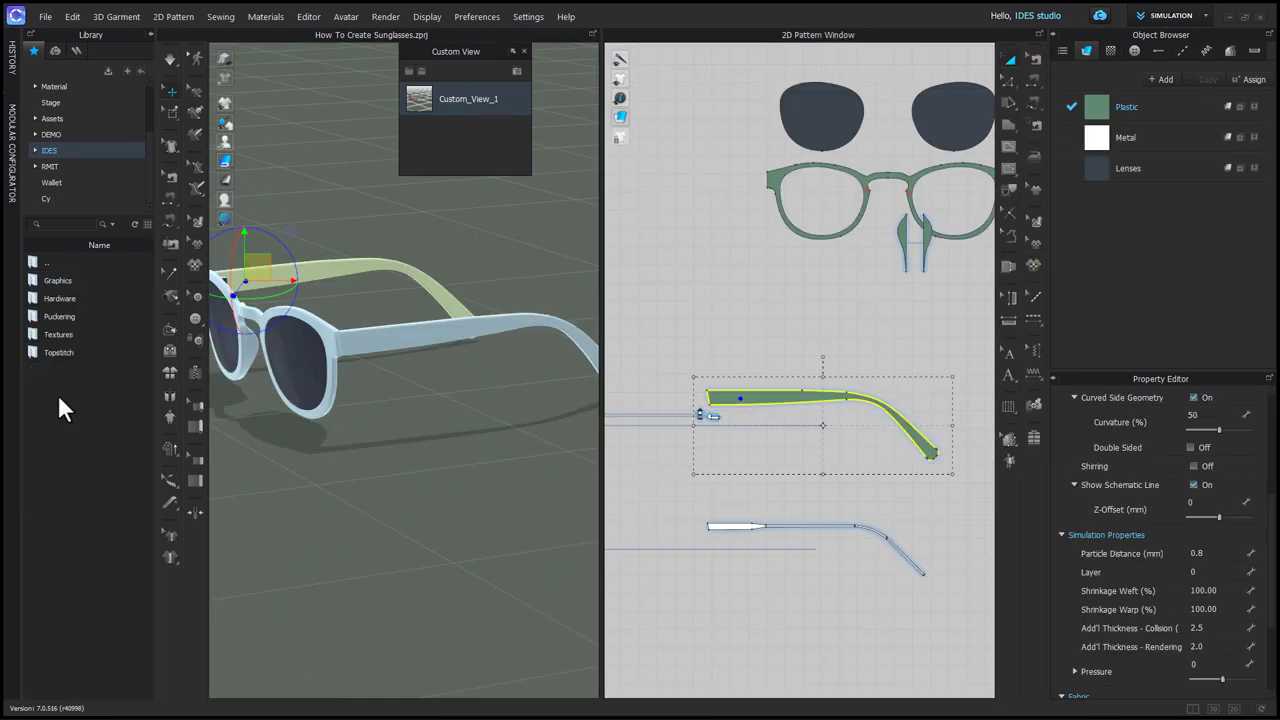
pyautogui.doubleClick(76, 283)
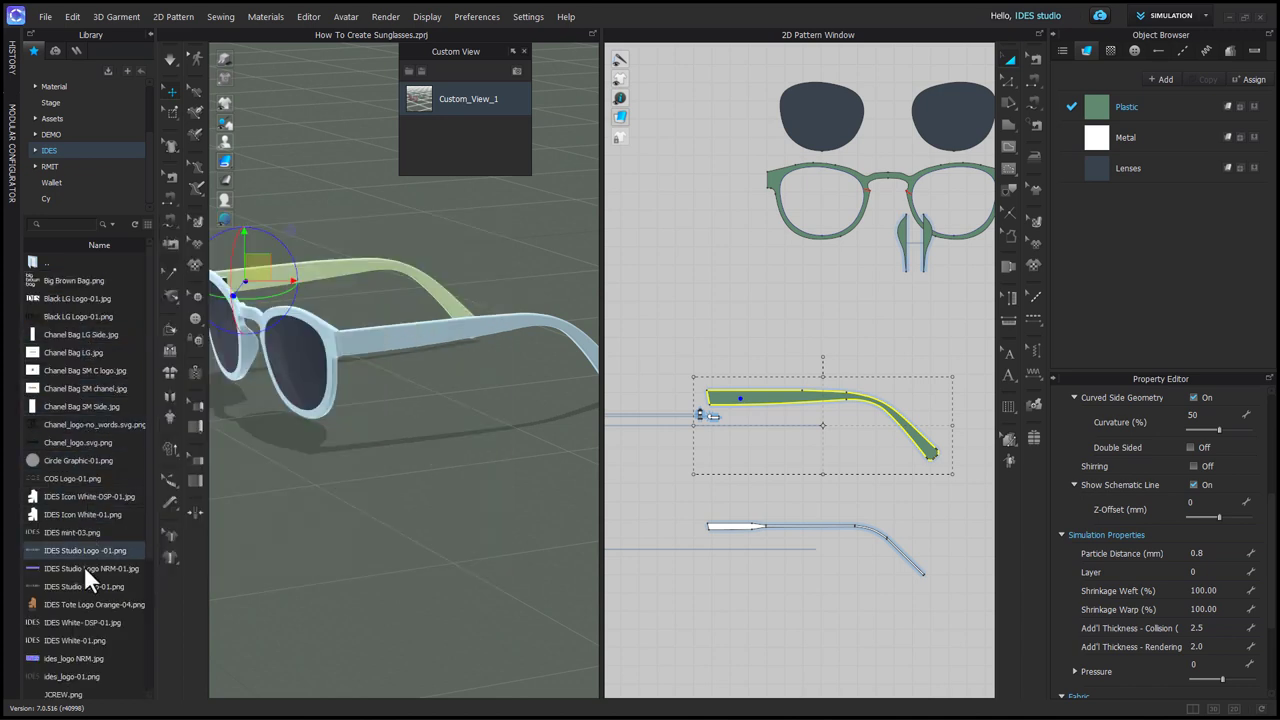
pyautogui.rightClick(67, 640)
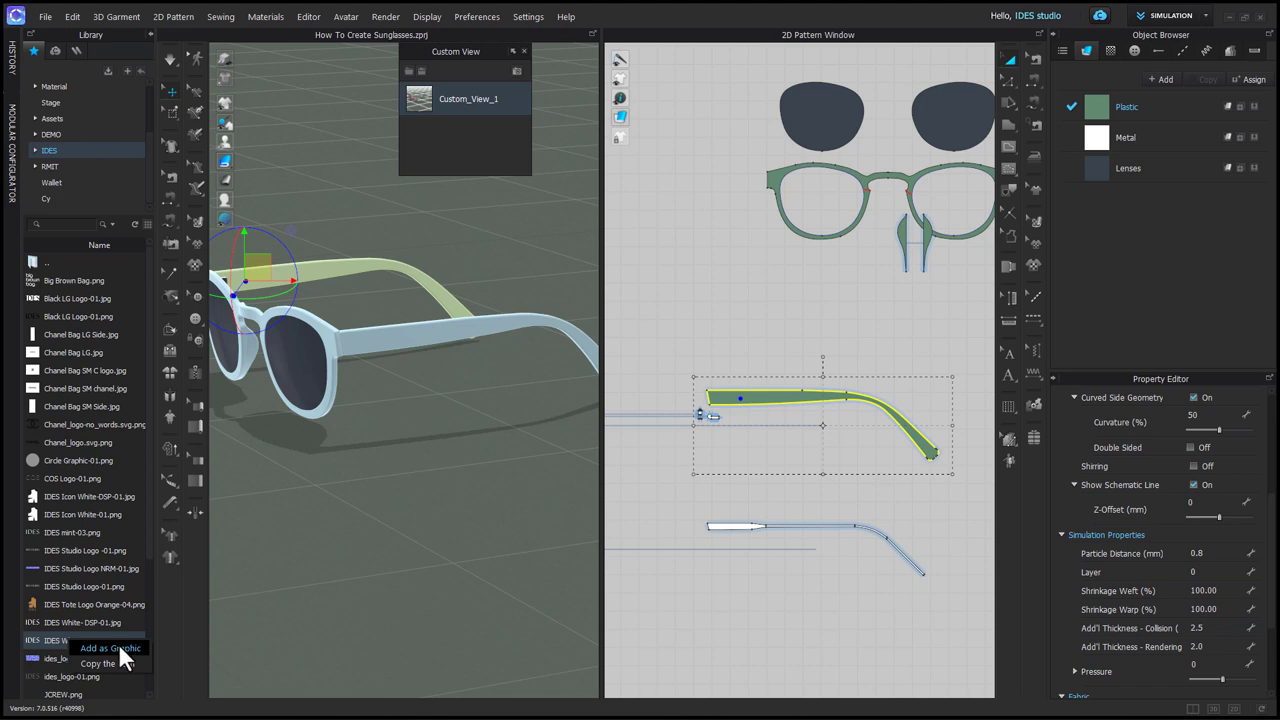
pyautogui.click(118, 648)
pyautogui.click(735, 400)
pyautogui.click(605, 454)
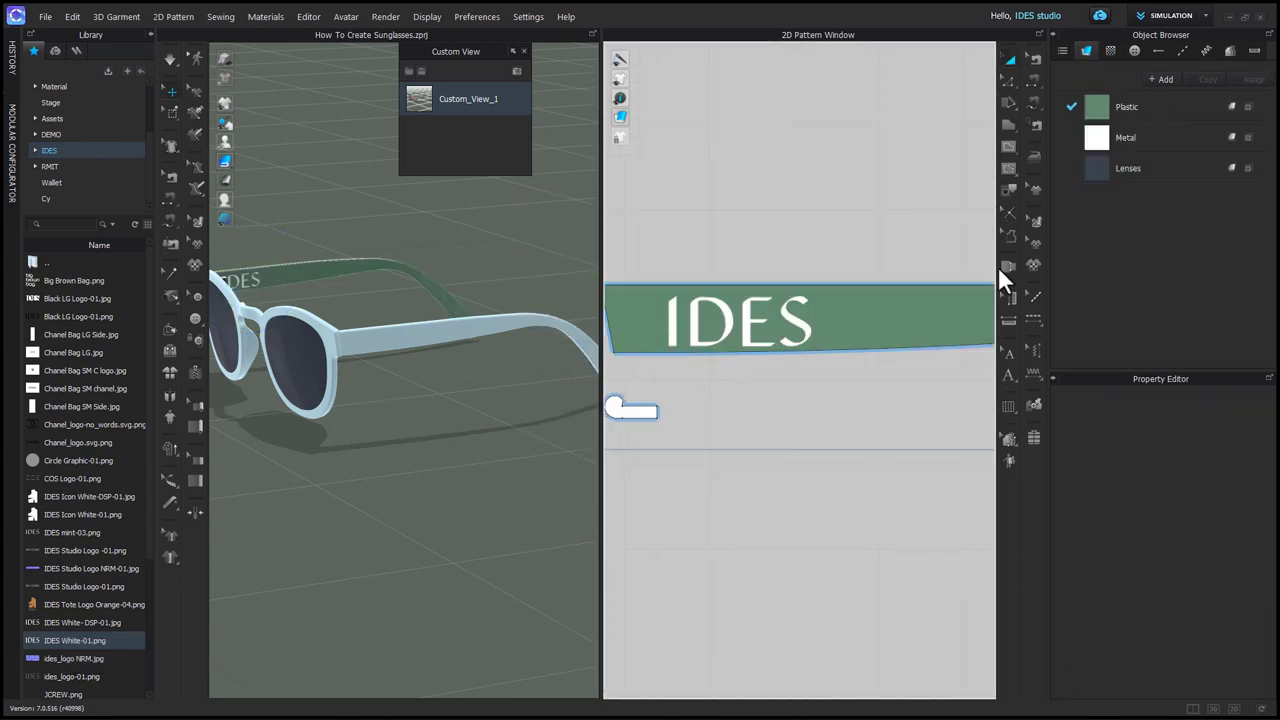
# Step: Scale down the IDES White-01 graphic and reposition it slightly farther along the temple from the wide end
pyautogui.click(765, 342)
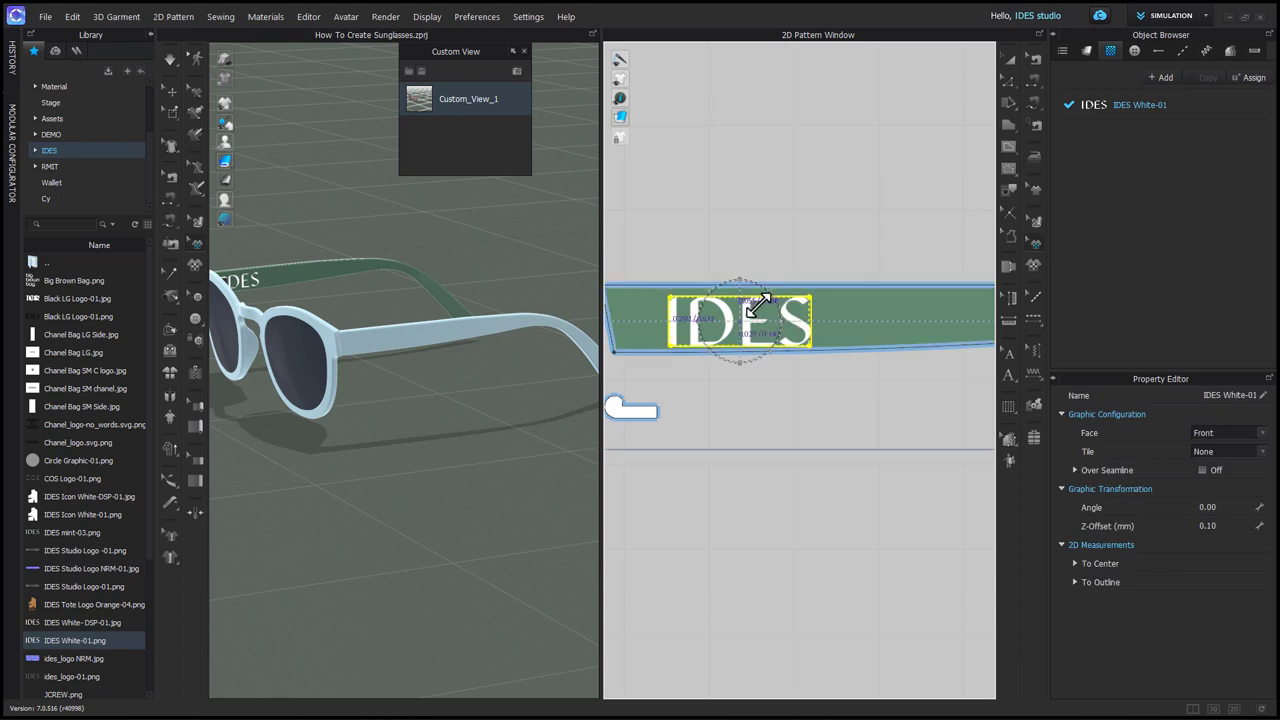
pyautogui.moveTo(624, 416); pyautogui.dragTo(625, 415)
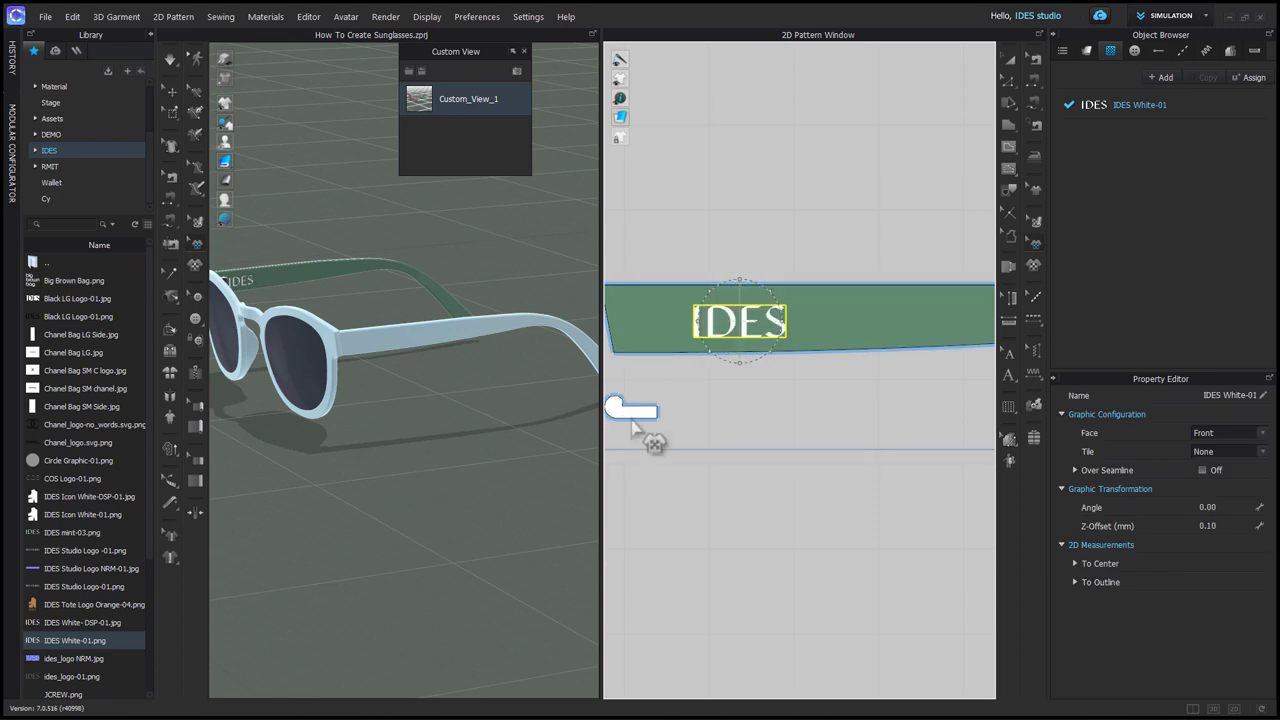
pyautogui.moveTo(758, 333)
pyautogui.mouseDown()
pyautogui.moveTo(781, 329)
pyautogui.moveTo(750, 339)
pyautogui.mouseUp()
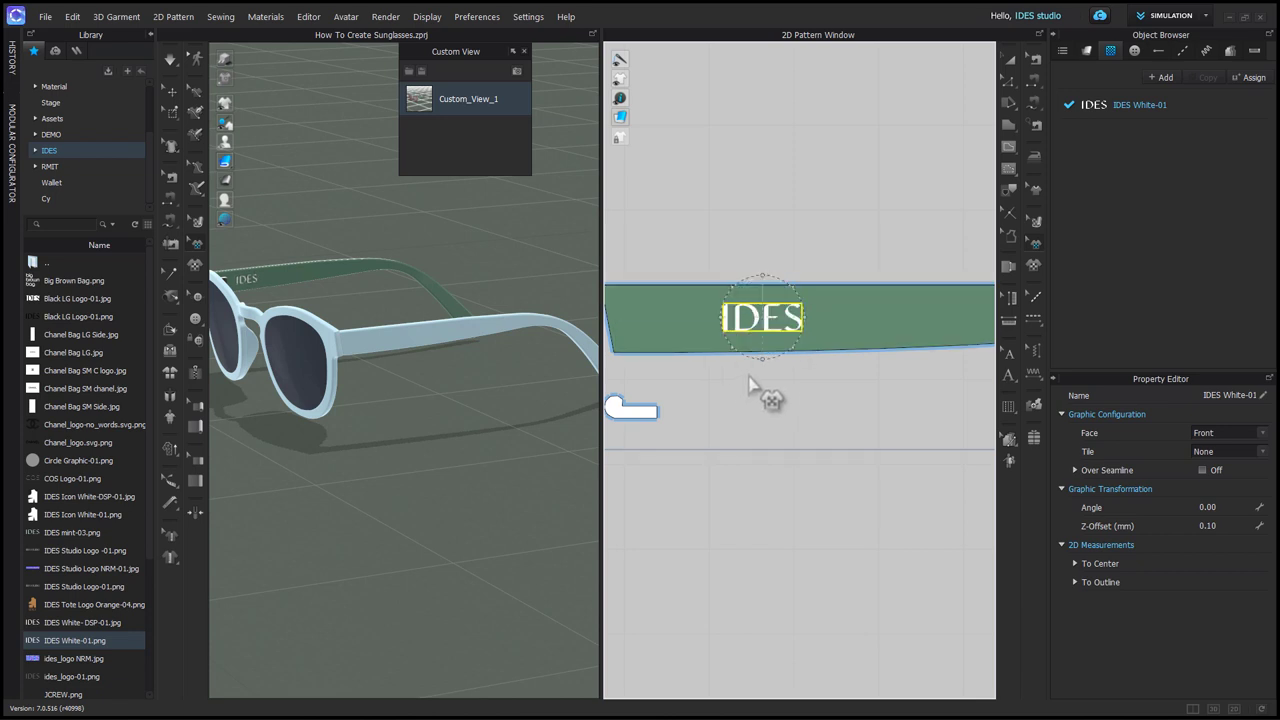
# Step: Set the IDES White-01 graphic's material type to Metal
pyautogui.click(1164, 110)
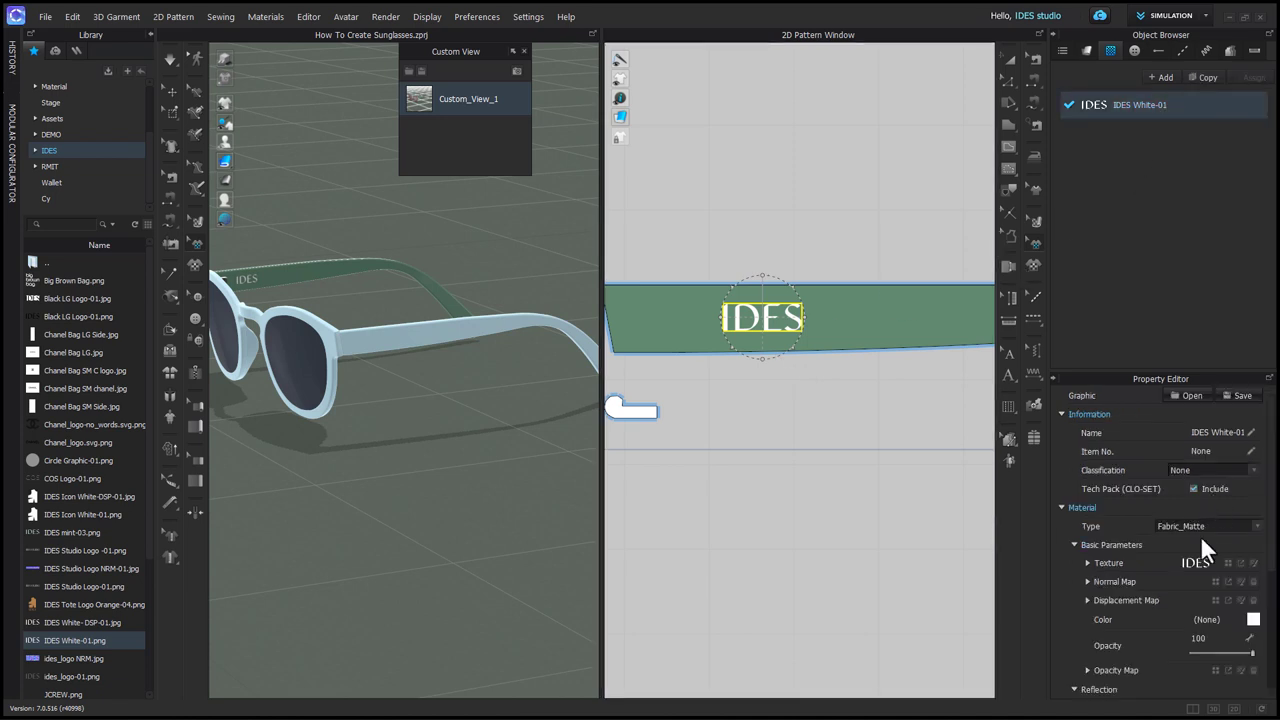
pyautogui.click(1204, 526)
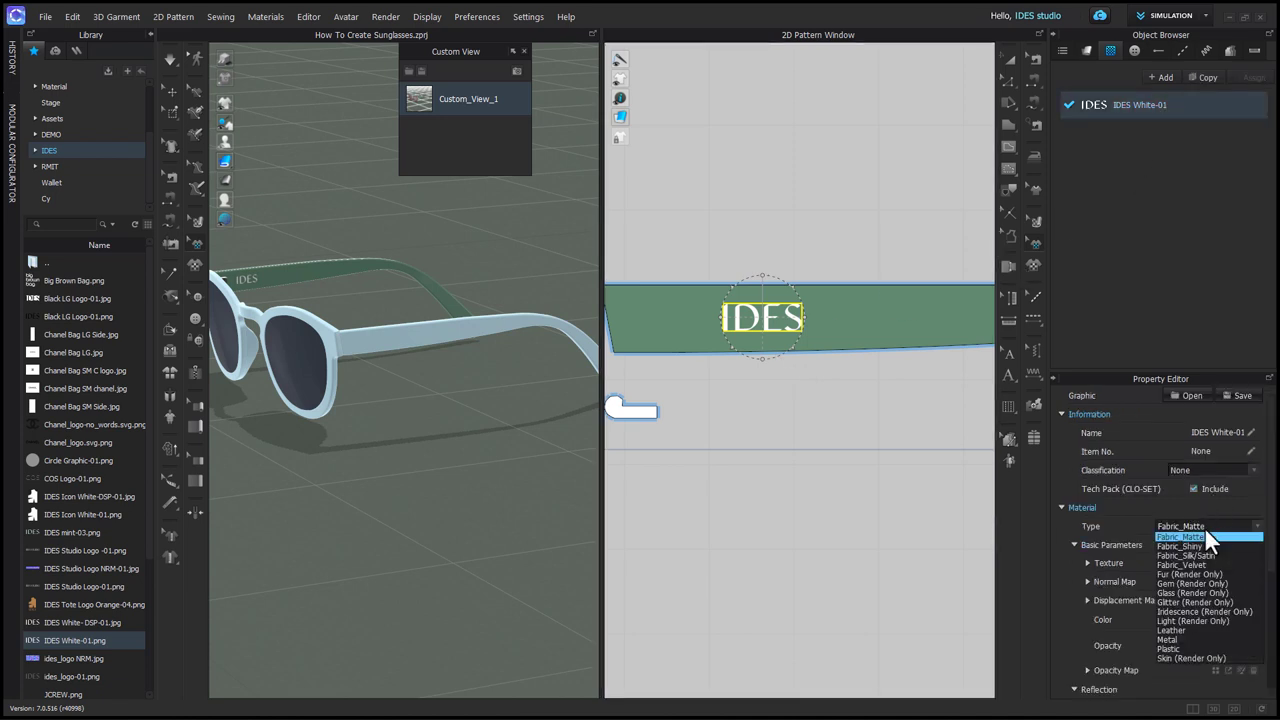
pyautogui.click(1197, 640)
pyautogui.click(772, 516)
# Step: Open the Render view and preview the sunglasses in a render
pyautogui.click(386, 18)
pyautogui.click(389, 32)
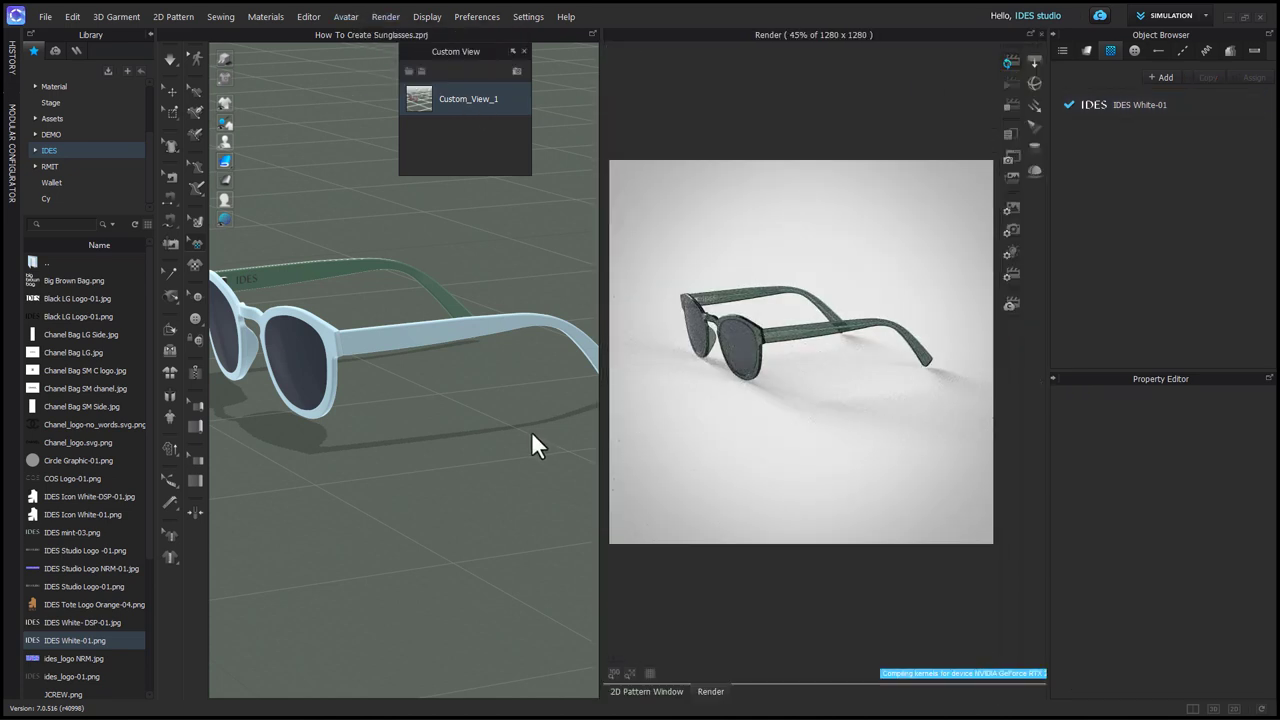
pyautogui.click(614, 676)
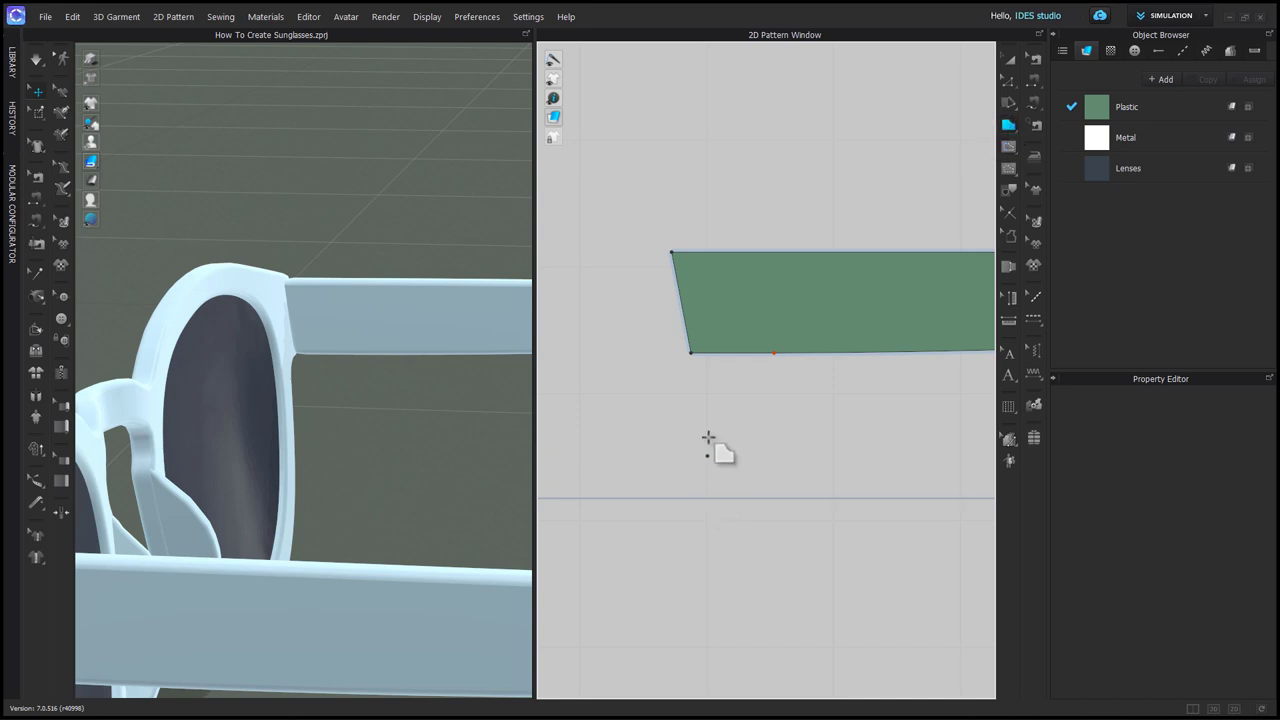
# Step: Draw a small hook-shaped hinge pattern with a curved head and a straight rectangular arm below the temple's wide end
pyautogui.keyDown('ctrl'); pyautogui.click(697, 419); pyautogui.keyUp('ctrl')
pyautogui.keyDown('ctrl'); pyautogui.click(679, 426); pyautogui.keyUp('ctrl')
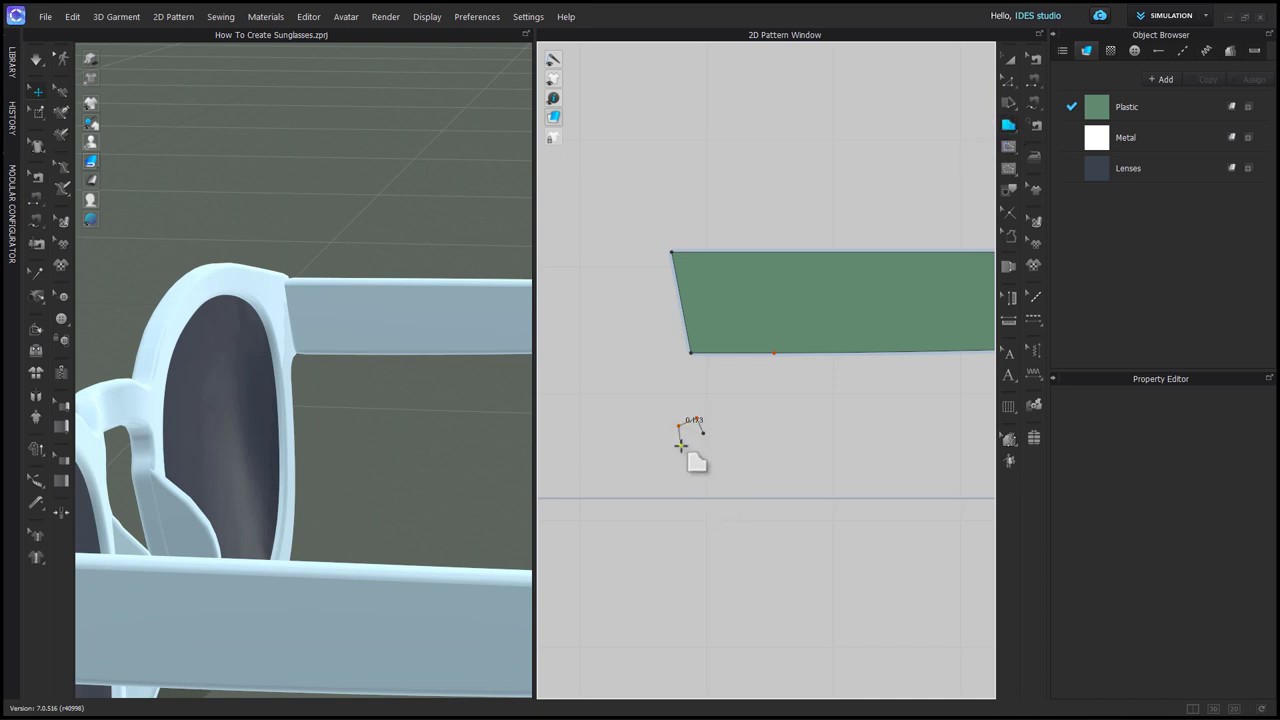
pyautogui.click(690, 451)
pyautogui.click(703, 452)
pyautogui.click(755, 451)
pyautogui.click(755, 434)
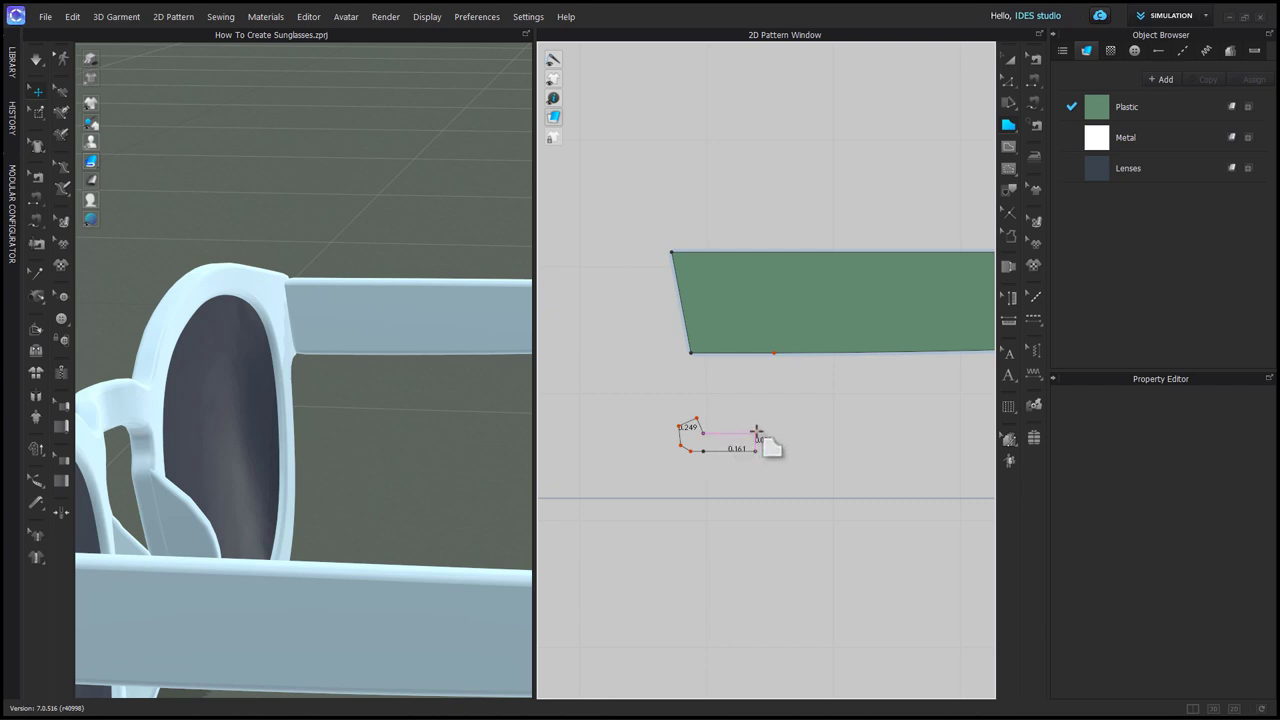
pyautogui.click(703, 433)
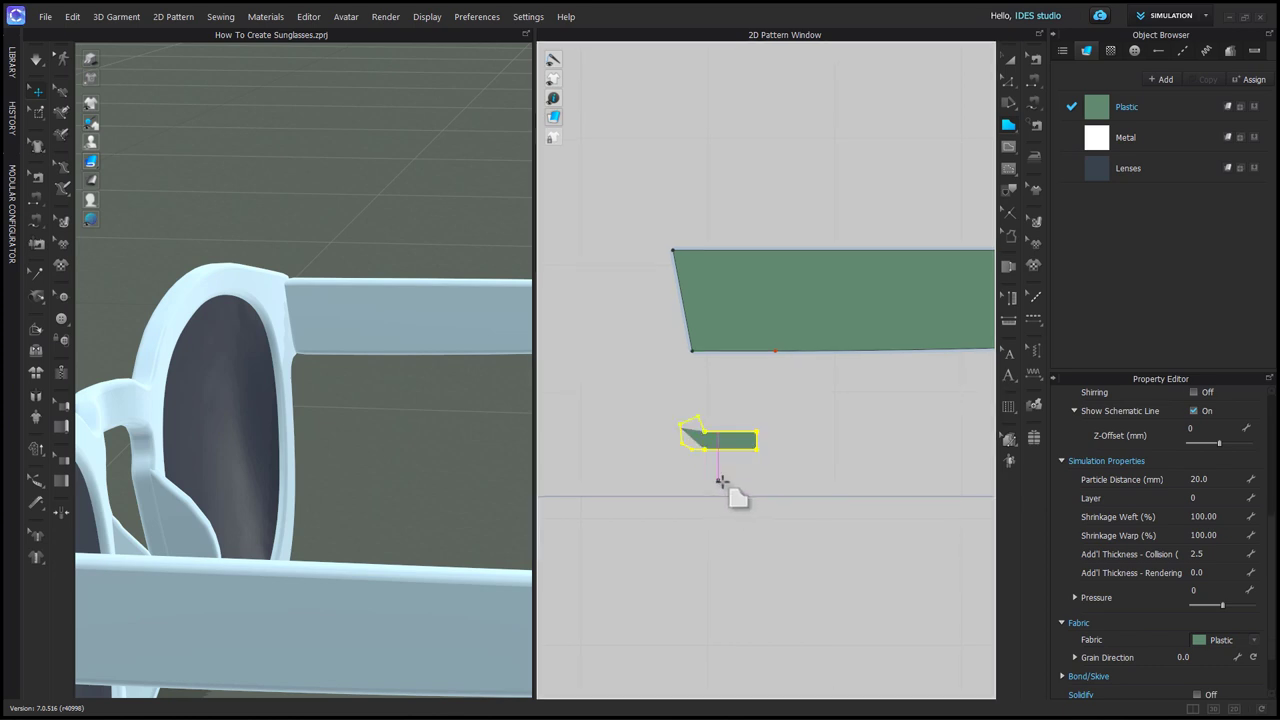
# Step: Set the hook-shaped hinge pattern's particle distance to 0.8 mm
pyautogui.press('a')
pyautogui.click(1226, 477)
pyautogui.press('BackSpace')
pyautogui.write('.5')
pyautogui.press('Return')
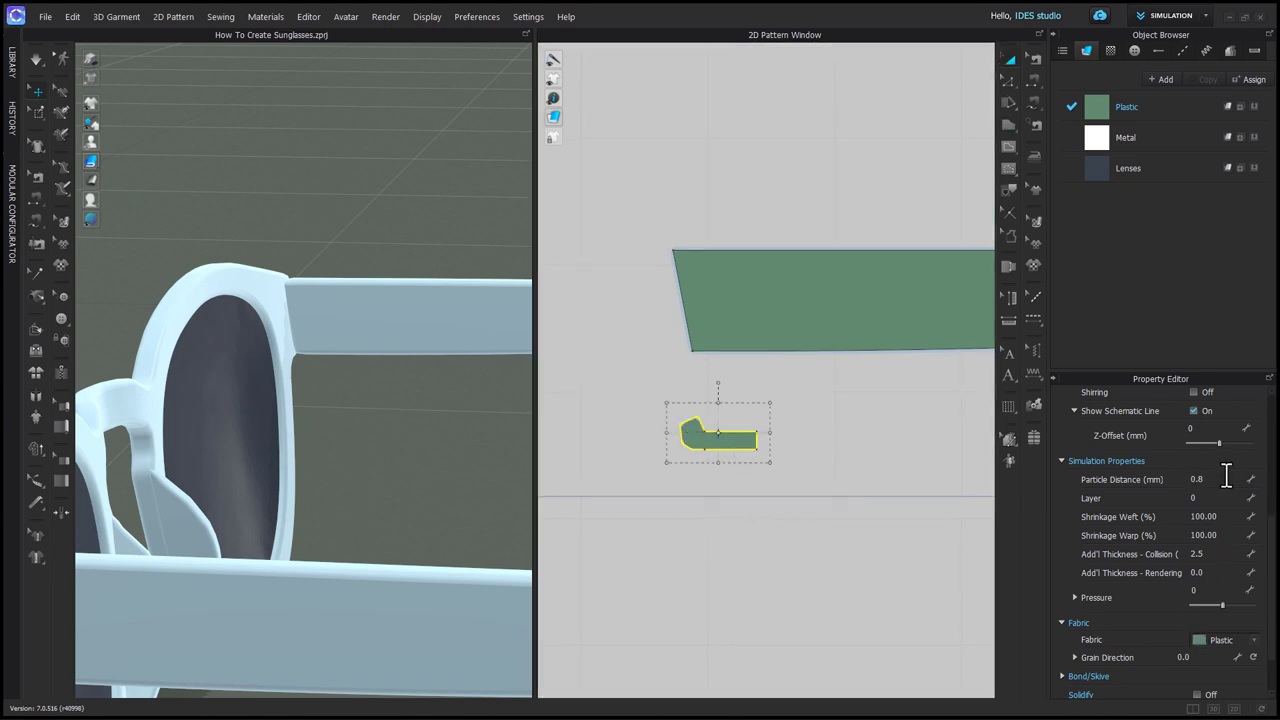
# Step: Round the hook-shaped hinge pattern's head by adjusting its curve points, and assign the Metal fabric to it
pyautogui.click(677, 489)
pyautogui.scroll(2, 690, 430)
pyautogui.click(692, 422)
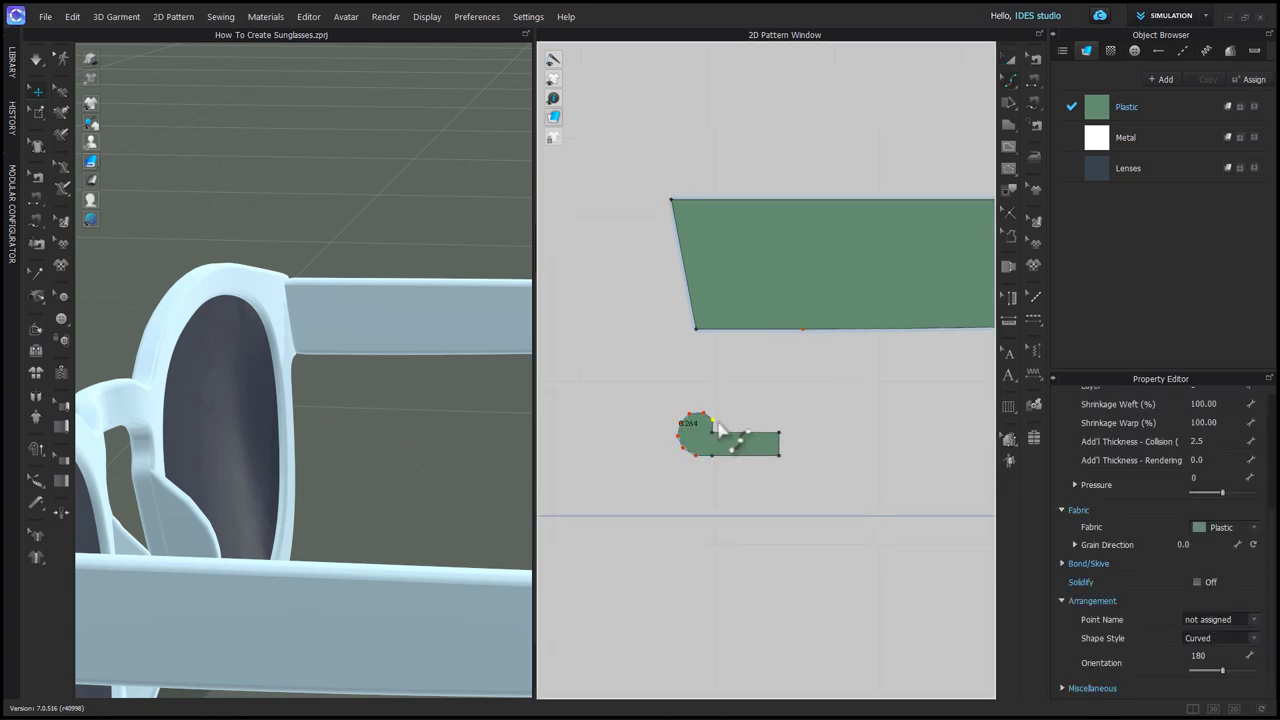
pyautogui.scroll(-2, 740, 440)
pyautogui.press('a')
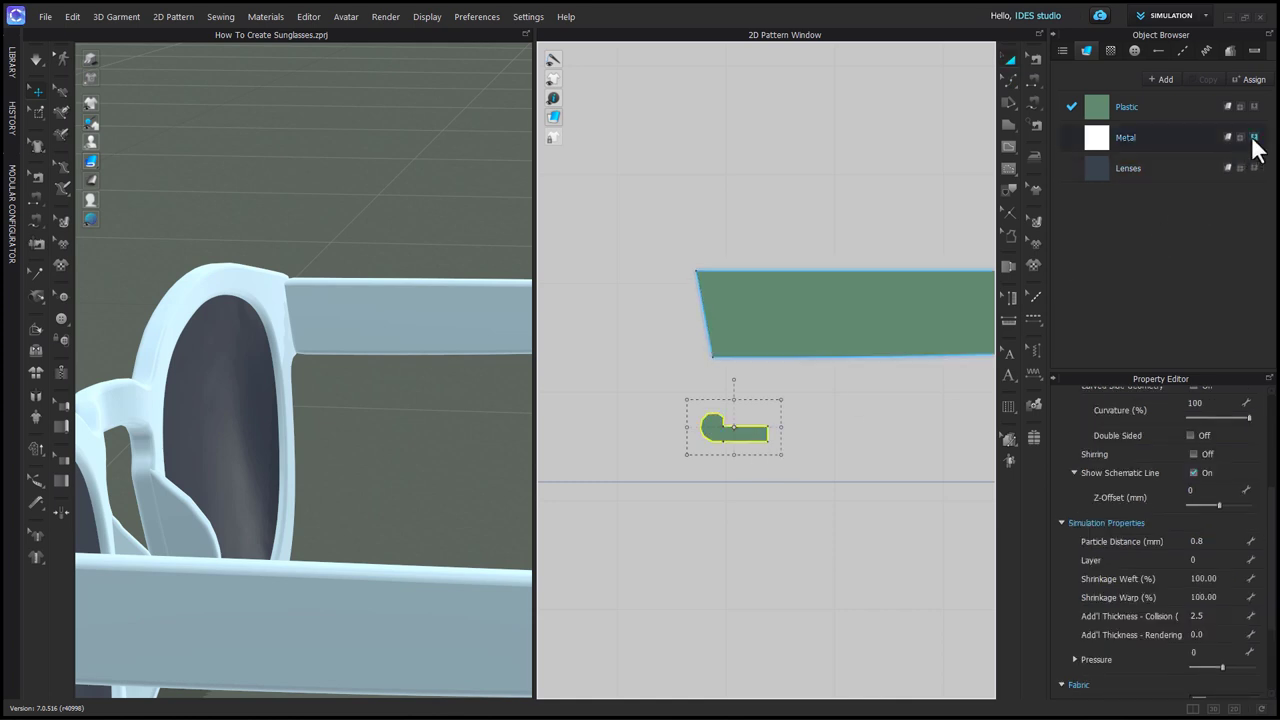
pyautogui.click(1254, 138)
# Step: Set the hook-shaped hinge piece's additional rendering thickness to 4.0 mm
pyautogui.scroll(-5, 327, 500)
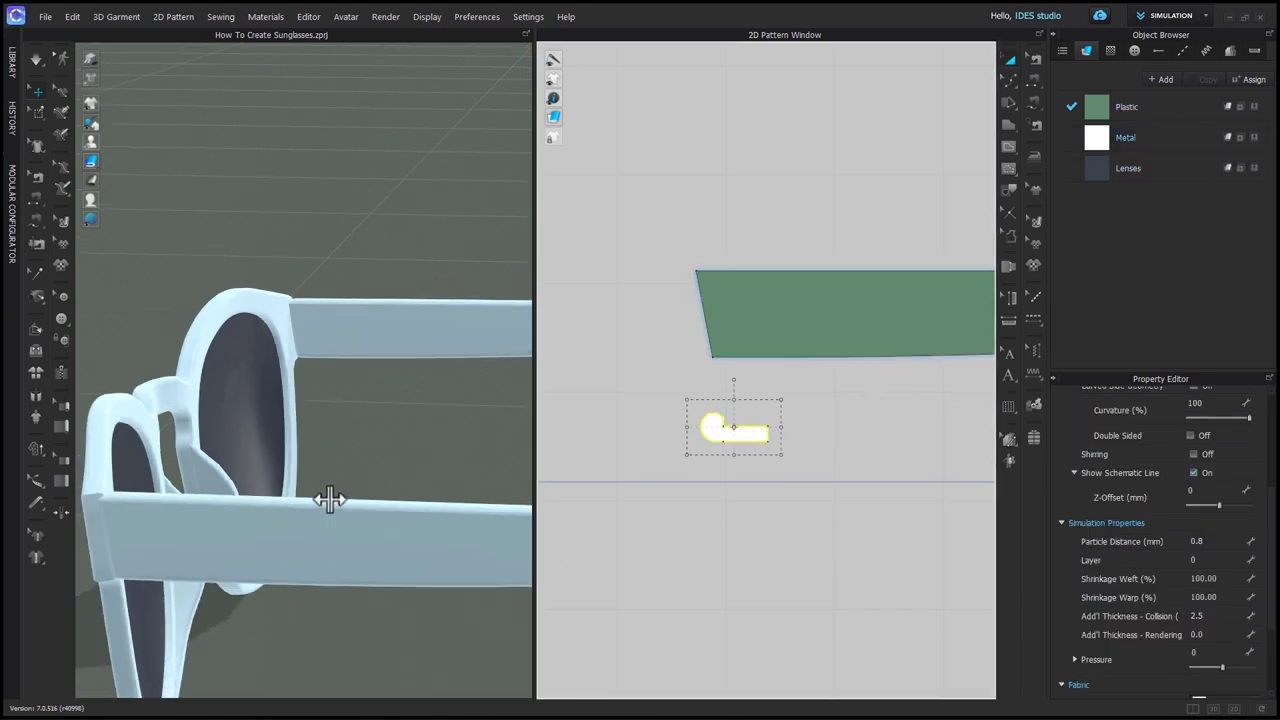
pyautogui.scroll(-5, 323, 495)
pyautogui.press('2')
pyautogui.scroll(8, 323, 495)
pyautogui.moveTo(366, 429); pyautogui.dragTo(360, 543, button='right')
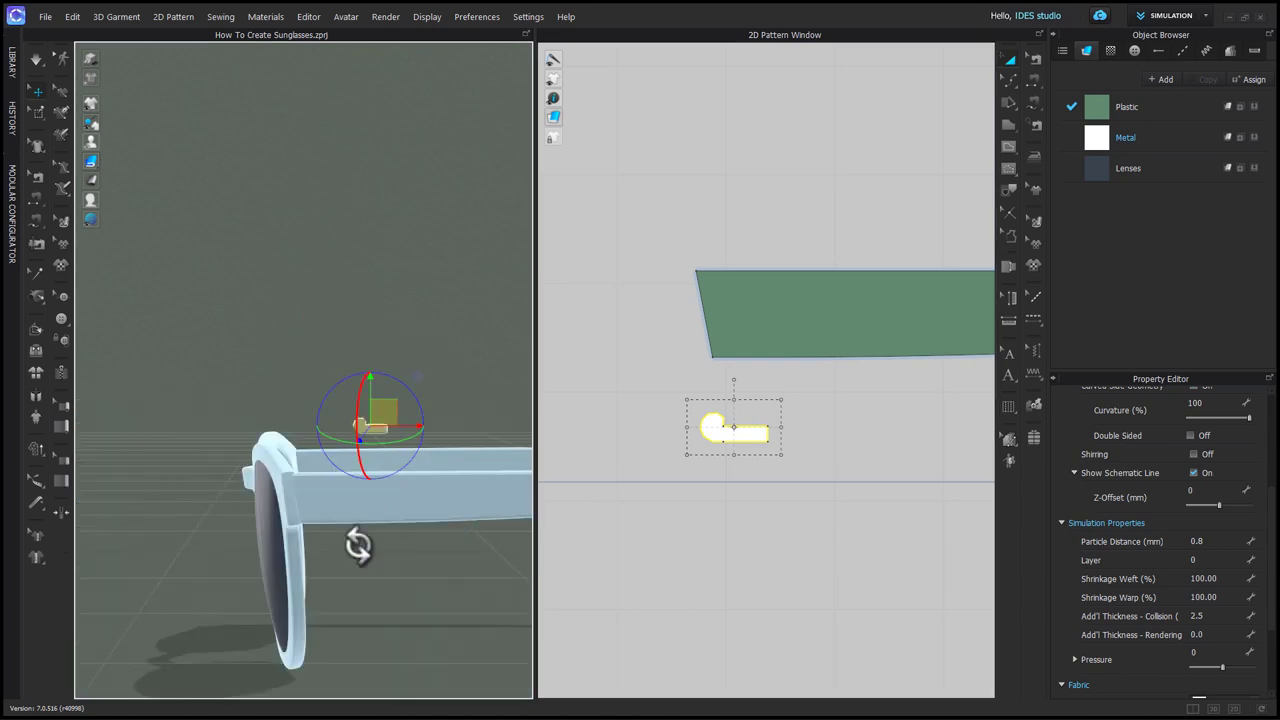
pyautogui.click(1223, 637)
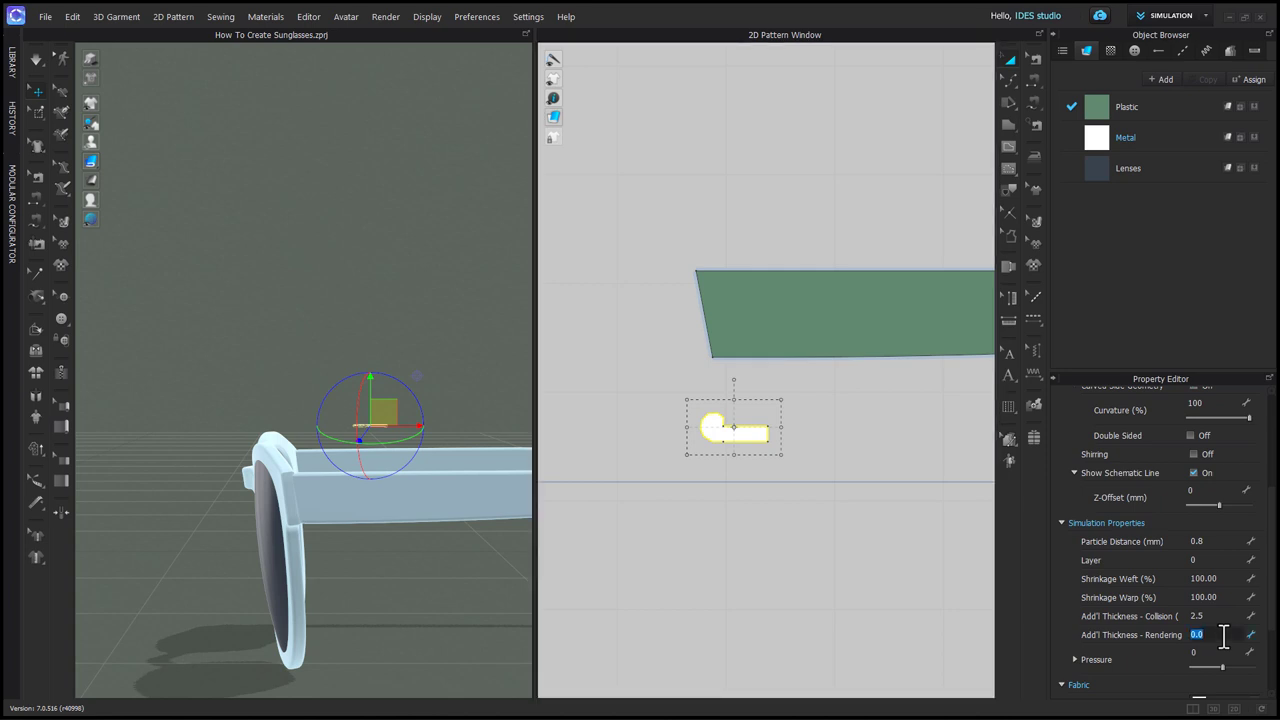
pyautogui.press('Return')
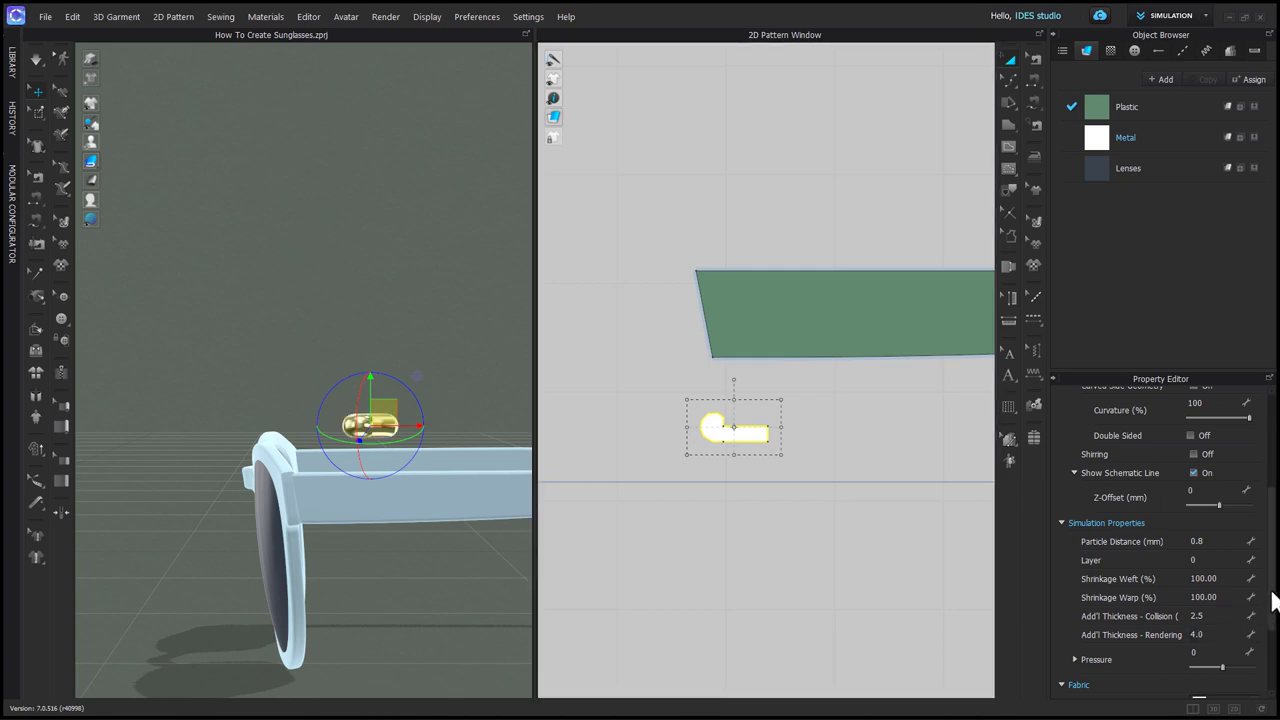
# Step: Turn on curved side geometry for the hook-shaped hinge piece with a curvature of 10%
pyautogui.scroll(2, 1266, 560)
pyautogui.moveTo(443, 257); pyautogui.dragTo(416, 386, button='right')
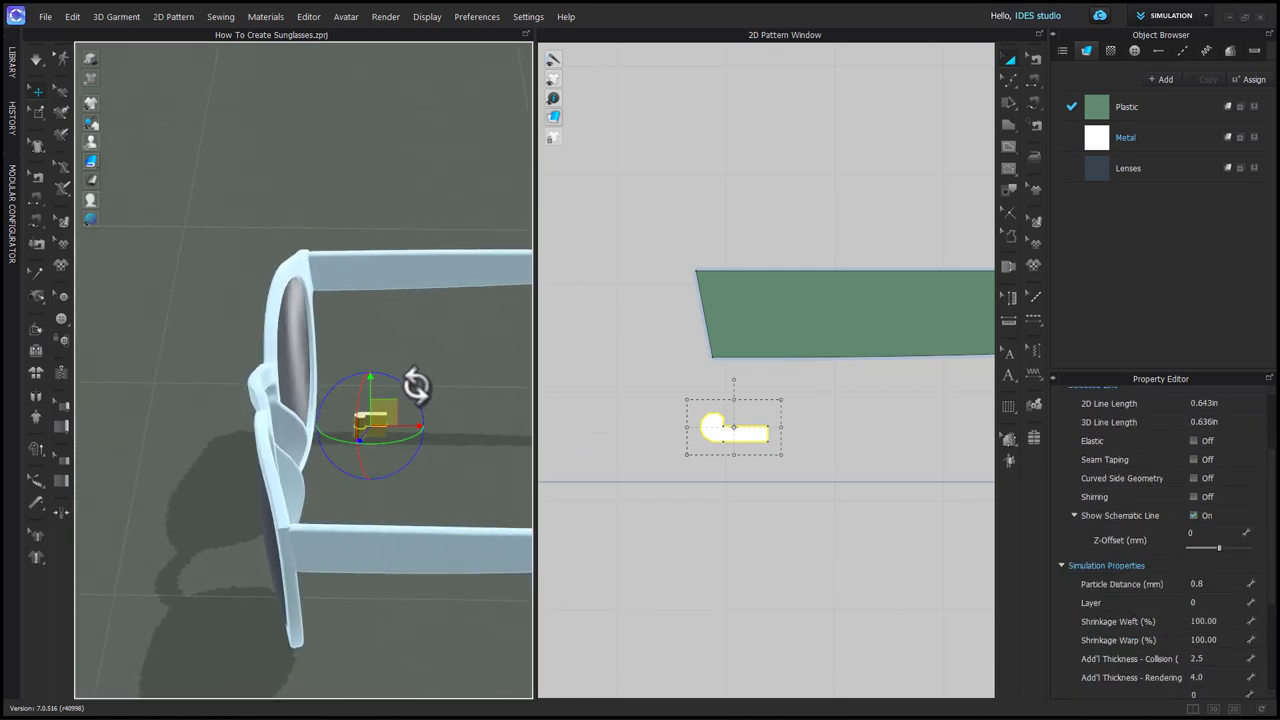
pyautogui.click(1192, 477)
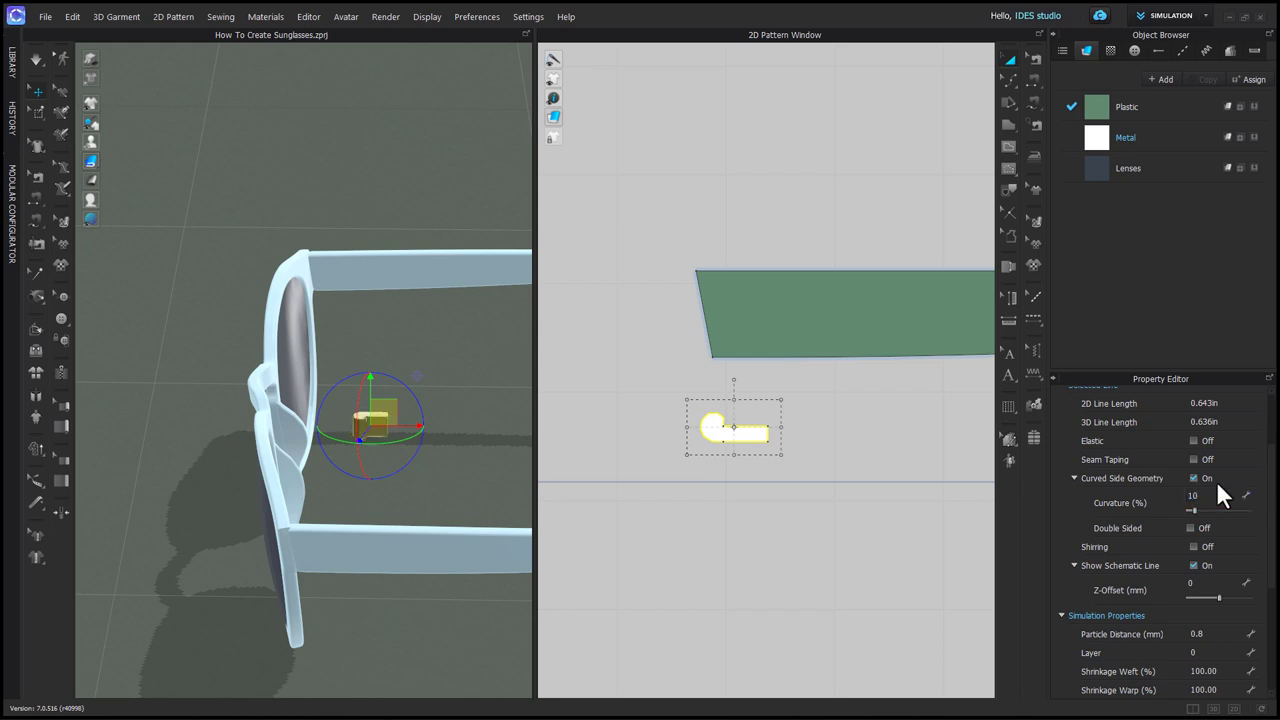
# Step: Position the hook-shaped hinge piece in 3D against the temple's inner side, next to the frame corner
pyautogui.press('2')
pyautogui.scroll(3, 395, 455)
pyautogui.moveTo(374, 449); pyautogui.dragTo(394, 505)
pyautogui.press('5')
pyautogui.scroll(4, 237, 407)
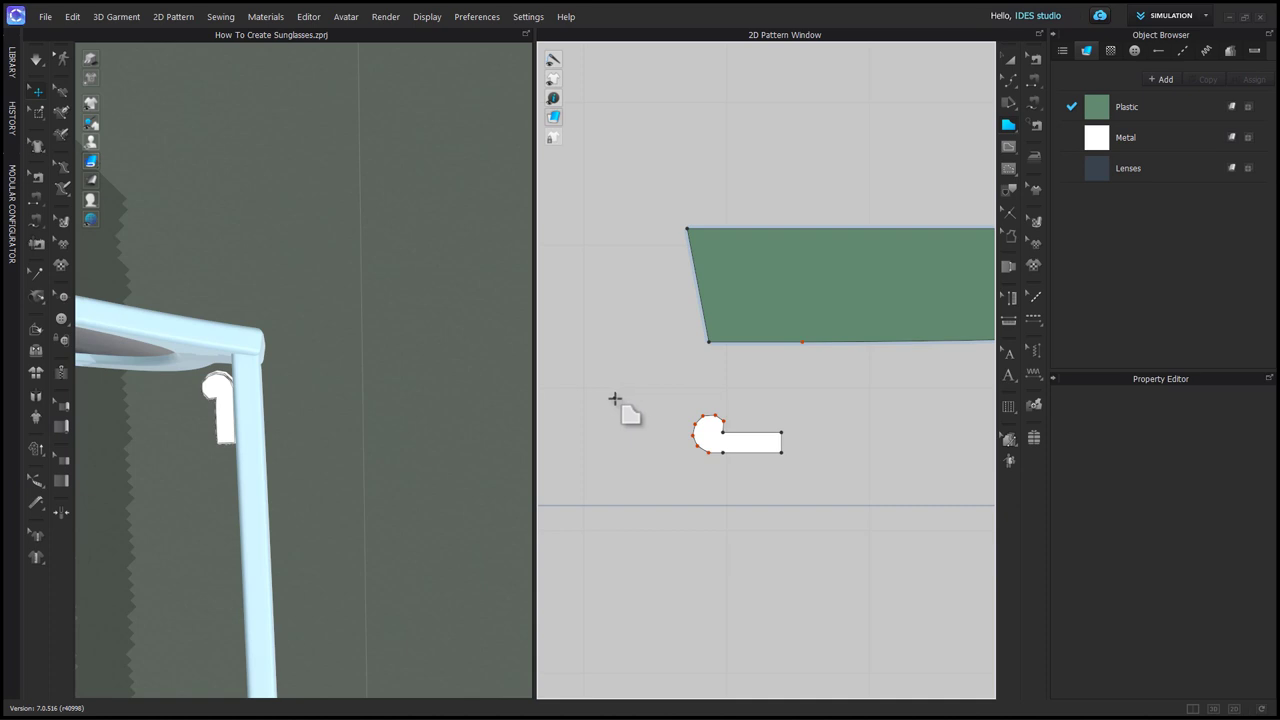
# Step: Draw a two-legged hinge pattern with a narrow upper tab beside the hook-shaped one, using Metal fabric and 0.8 mm particle distance
pyautogui.moveTo(614, 389); pyautogui.dragTo(651, 452)
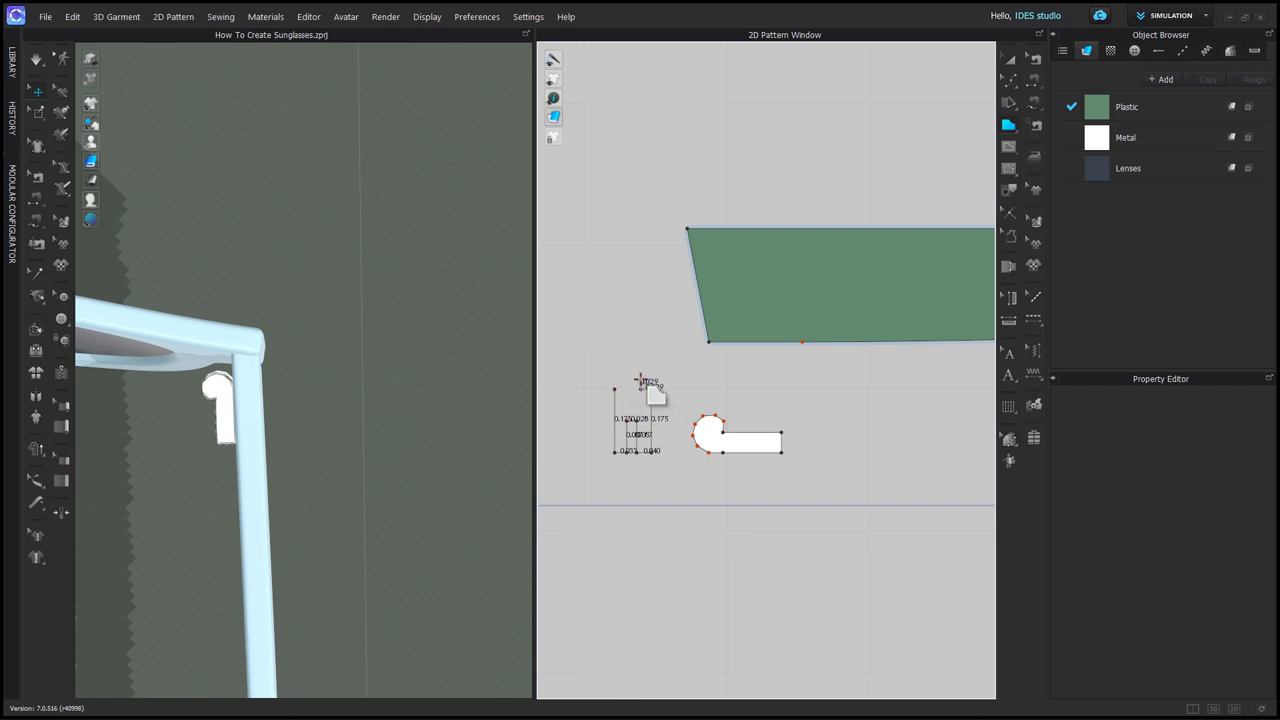
pyautogui.click(616, 389)
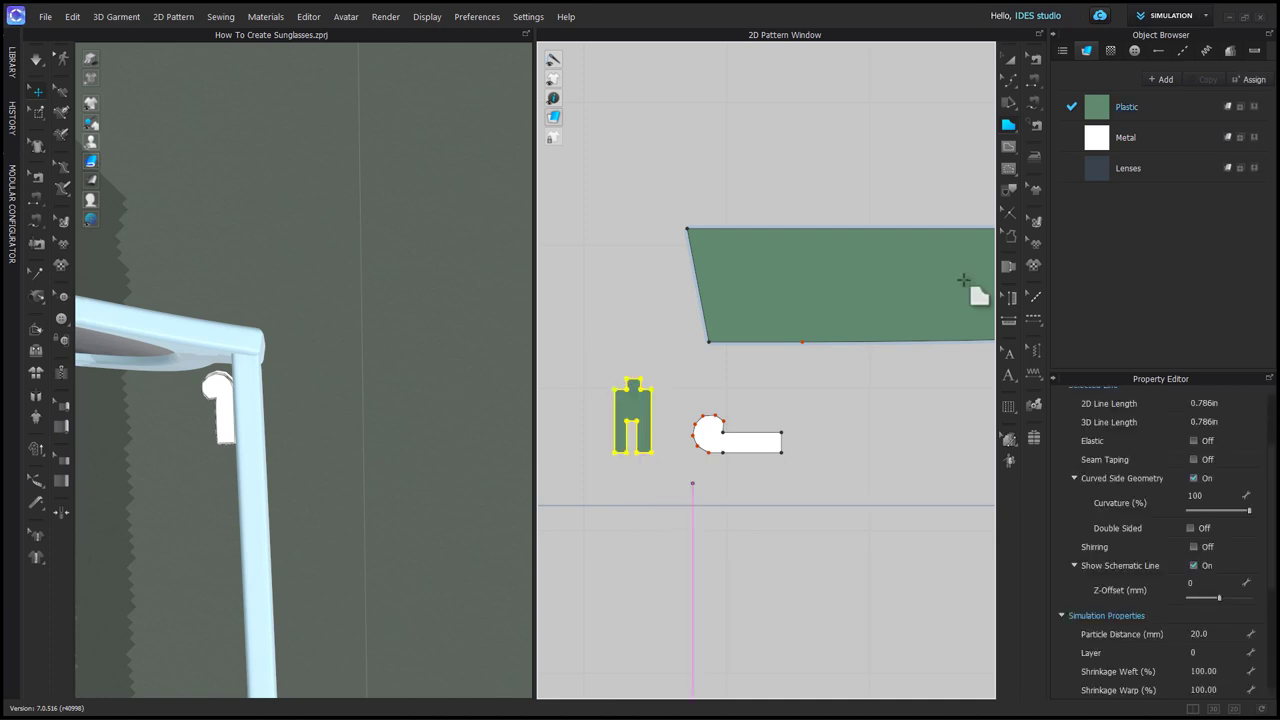
pyautogui.click(1255, 138)
pyautogui.press('a')
pyautogui.click(1214, 636)
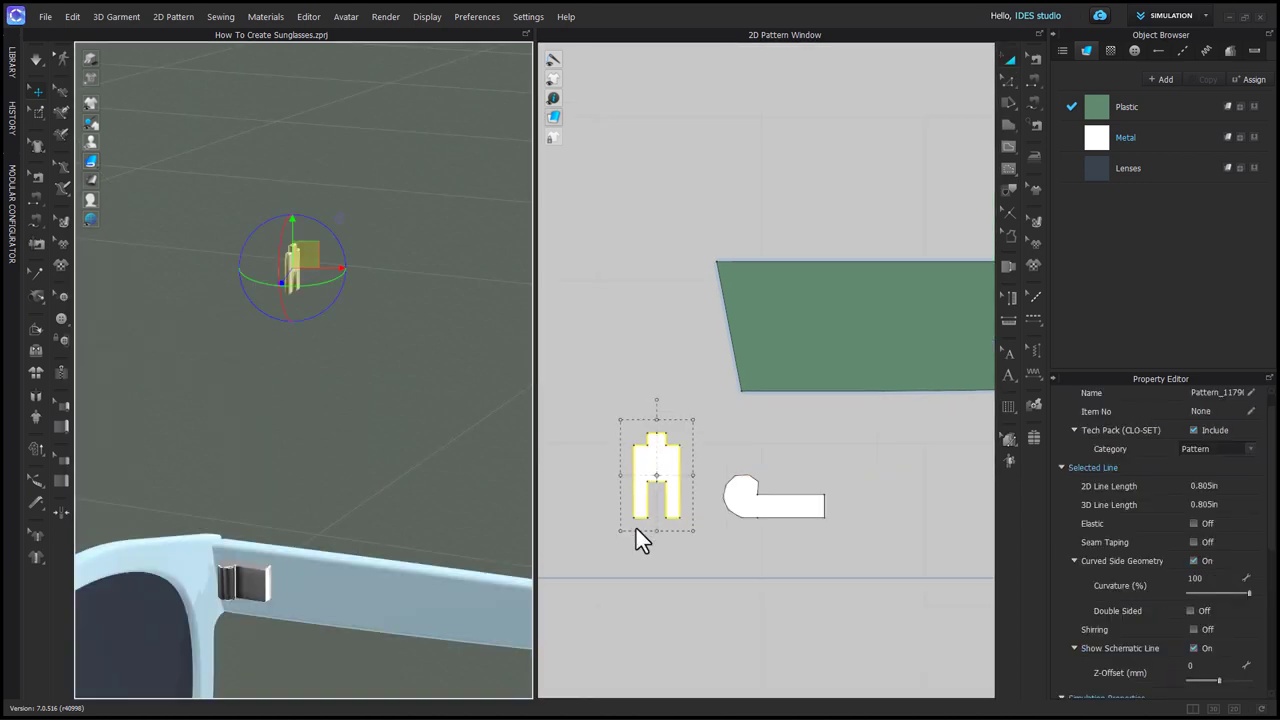
# Step: Narrow the two-legged hinge pattern symmetrically about its centre
pyautogui.click(636, 529)
pyautogui.click(654, 476)
pyautogui.doubleClick(657, 477)
pyautogui.moveTo(692, 476); pyautogui.dragTo(684, 476)
# Step: Set the two-legged hinge piece's additional rendering thickness to 2.0 mm and its side curvature to 10%
pyautogui.scroll(-4, 1240, 650)
pyautogui.press('Return')
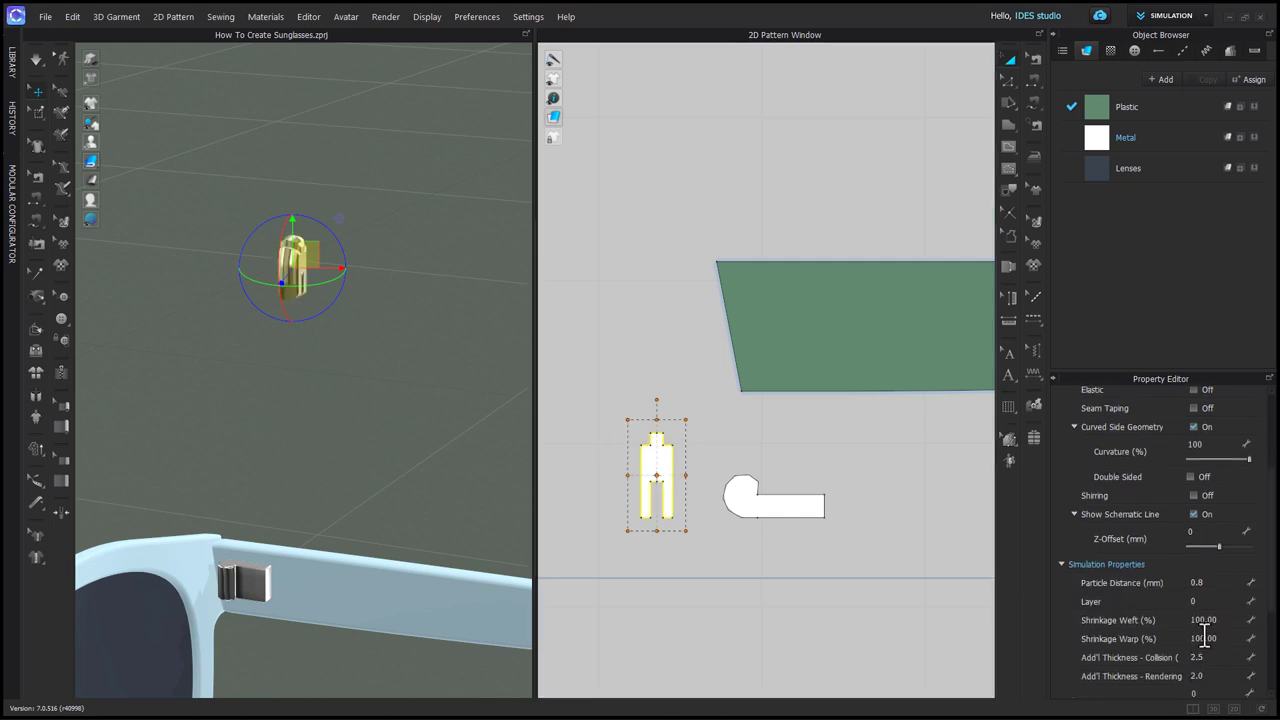
pyautogui.write('10')
pyautogui.press('Return')
# Step: Position the two-legged hinge piece in 3D so it meets the hook-shaped piece between the frame and the temple
pyautogui.press('6')
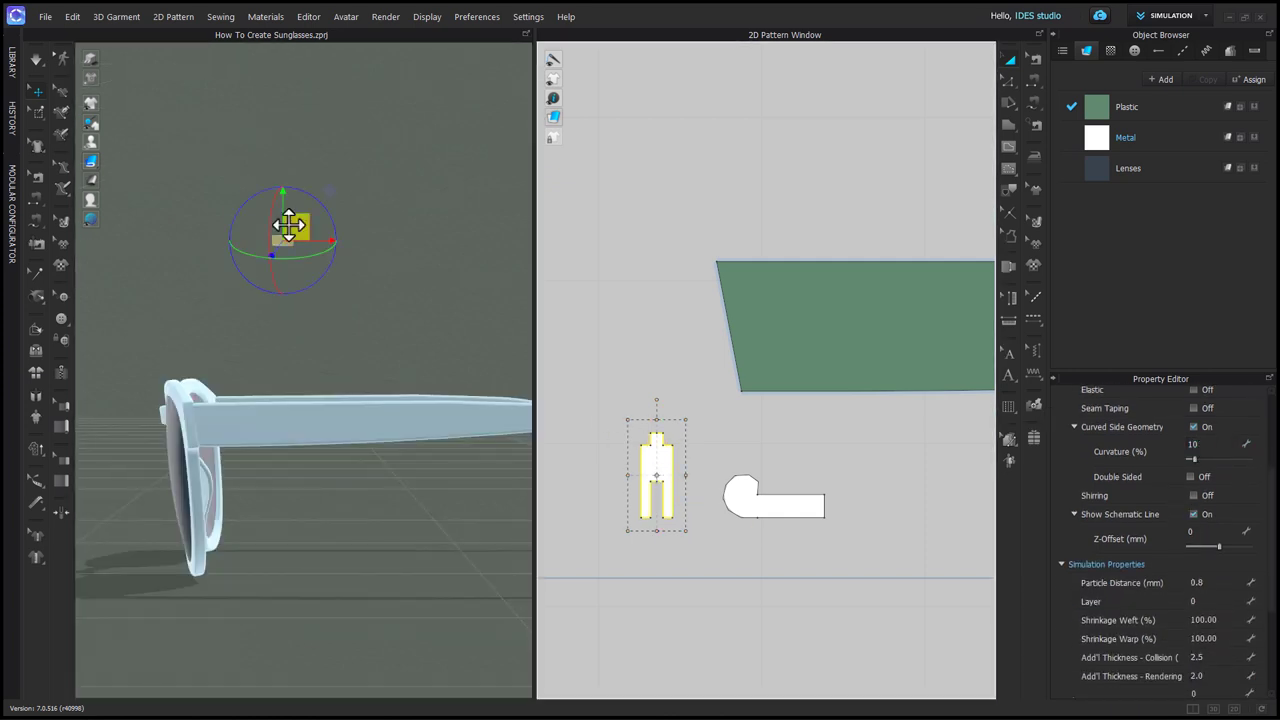
pyautogui.moveTo(269, 280); pyautogui.dragTo(235, 445)
pyautogui.moveTo(235, 445); pyautogui.dragTo(294, 488, button='middle')
pyautogui.press('5')
pyautogui.moveTo(366, 235); pyautogui.dragTo(371, 414, button='right')
pyautogui.click(371, 414)
pyautogui.scroll(3, 345, 433)
pyautogui.click(331, 458)
pyautogui.scroll(3, 305, 423)
pyautogui.scroll(-5, 305, 424)
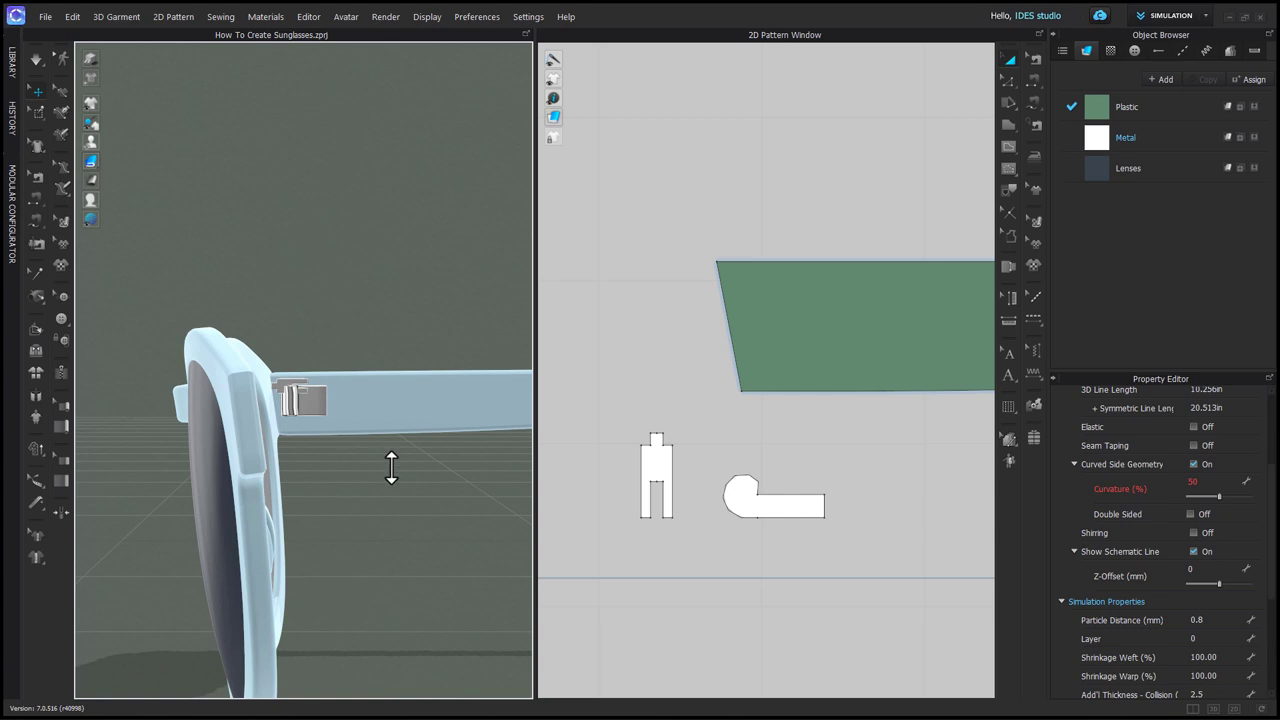
# Step: Shift the hook-shaped hinge piece slightly along the temple away from the frame and adjust its rendering thickness
pyautogui.click(662, 472)
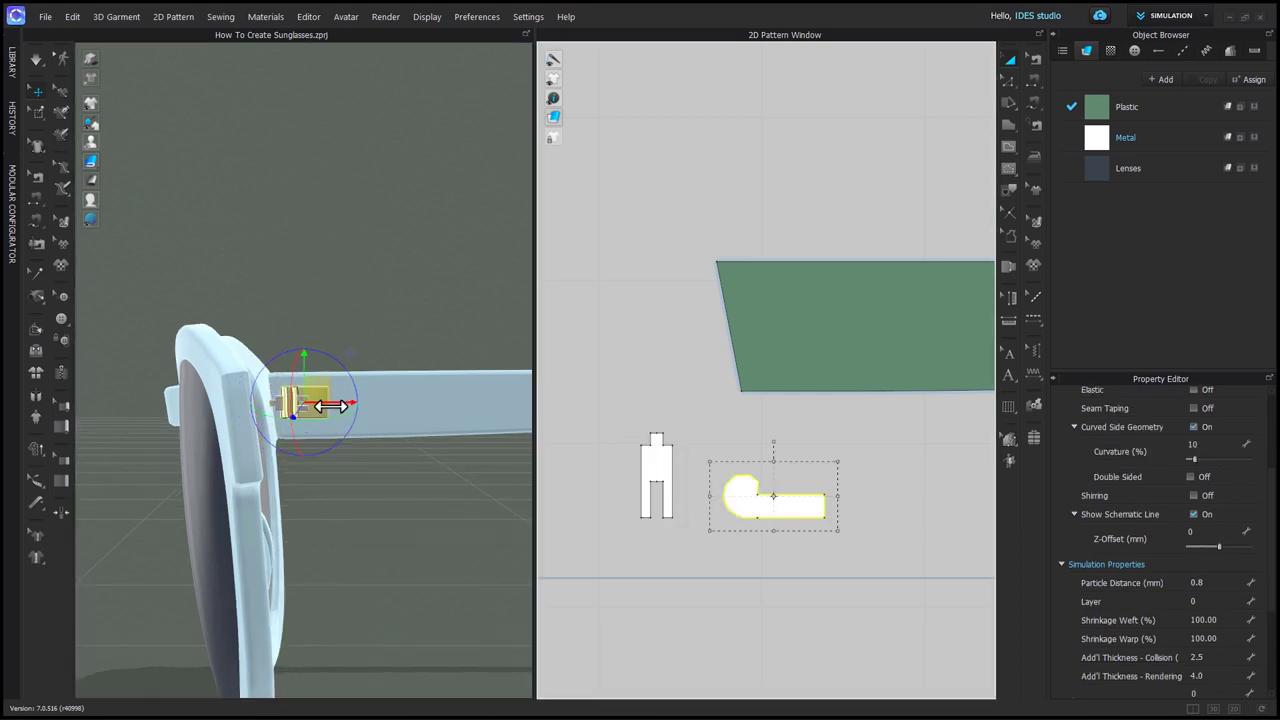
pyautogui.moveTo(330, 404); pyautogui.dragTo(340, 402)
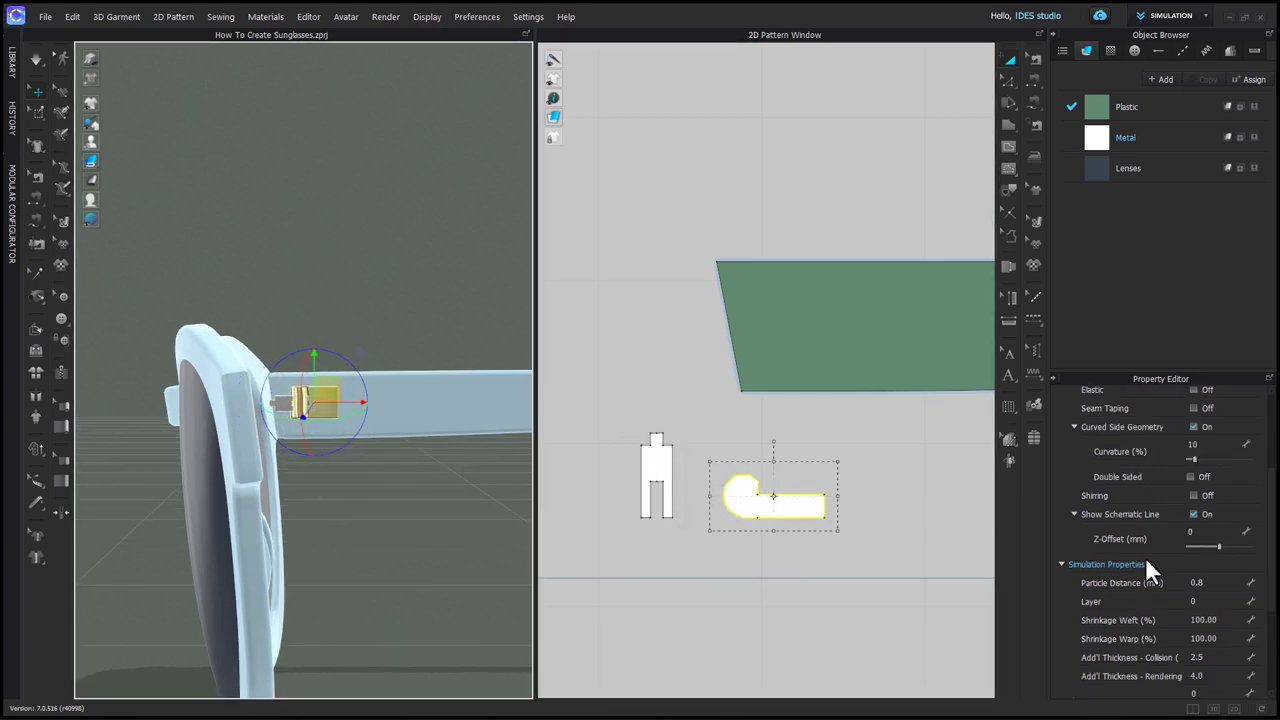
pyautogui.scroll(-2, 1200, 600)
pyautogui.press('Return')
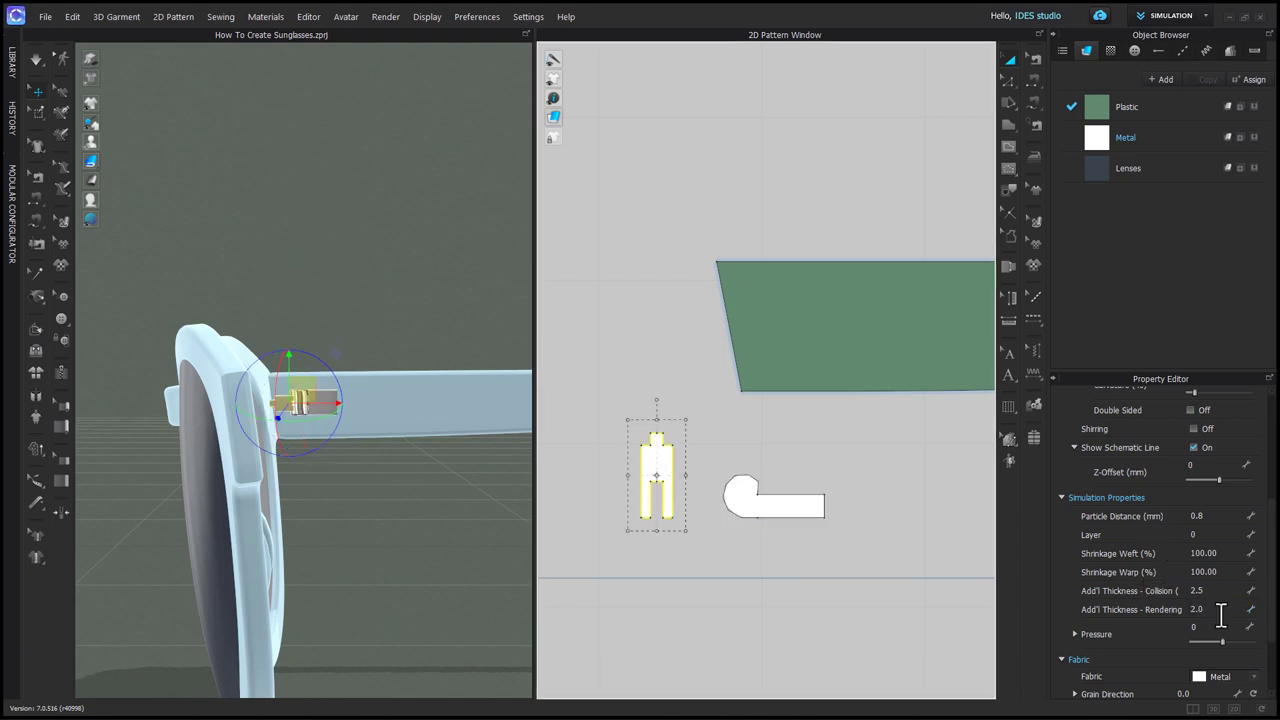
# Step: Set the two-legged hinge piece's additional rendering thickness to 2.8 mm
pyautogui.moveTo(420, 600); pyautogui.dragTo(480, 594, button='right')
pyautogui.click(1200, 609)
pyautogui.click(591, 534)
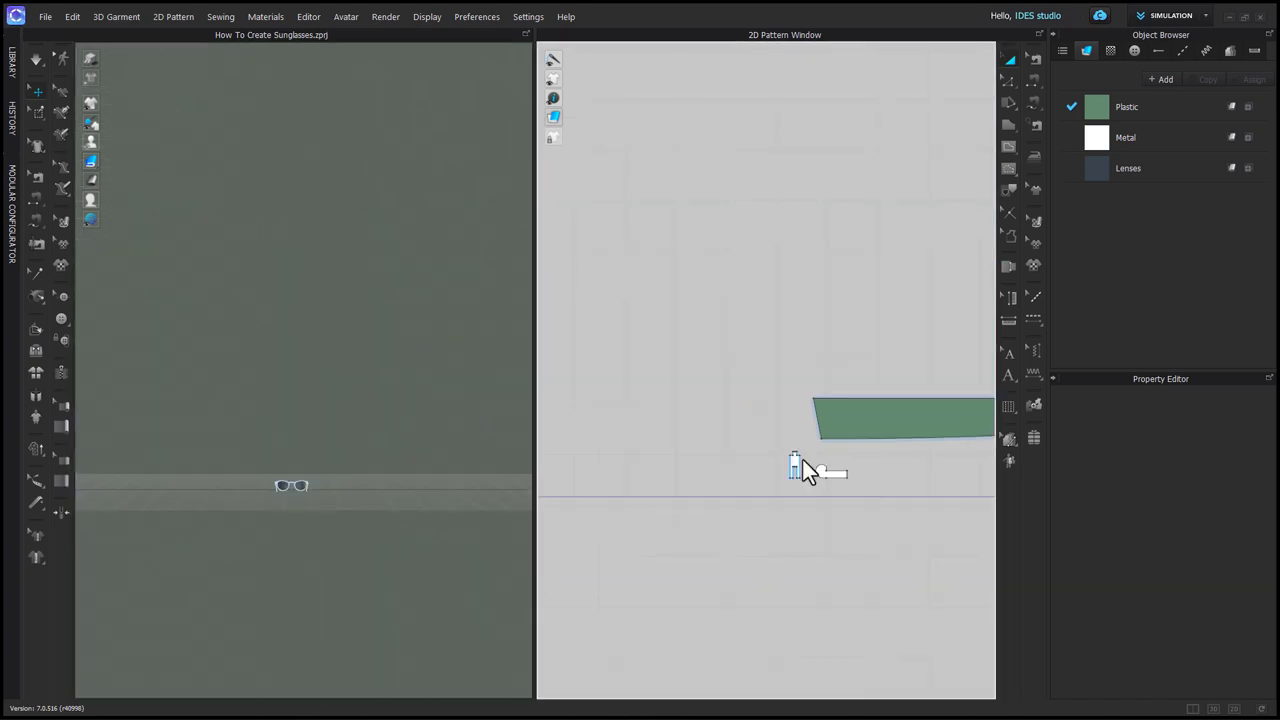
# Step: Clone both hinge patterns as symmetric patterns with sewing and place the copies beside the opposite temple pattern
pyautogui.click(800, 463)
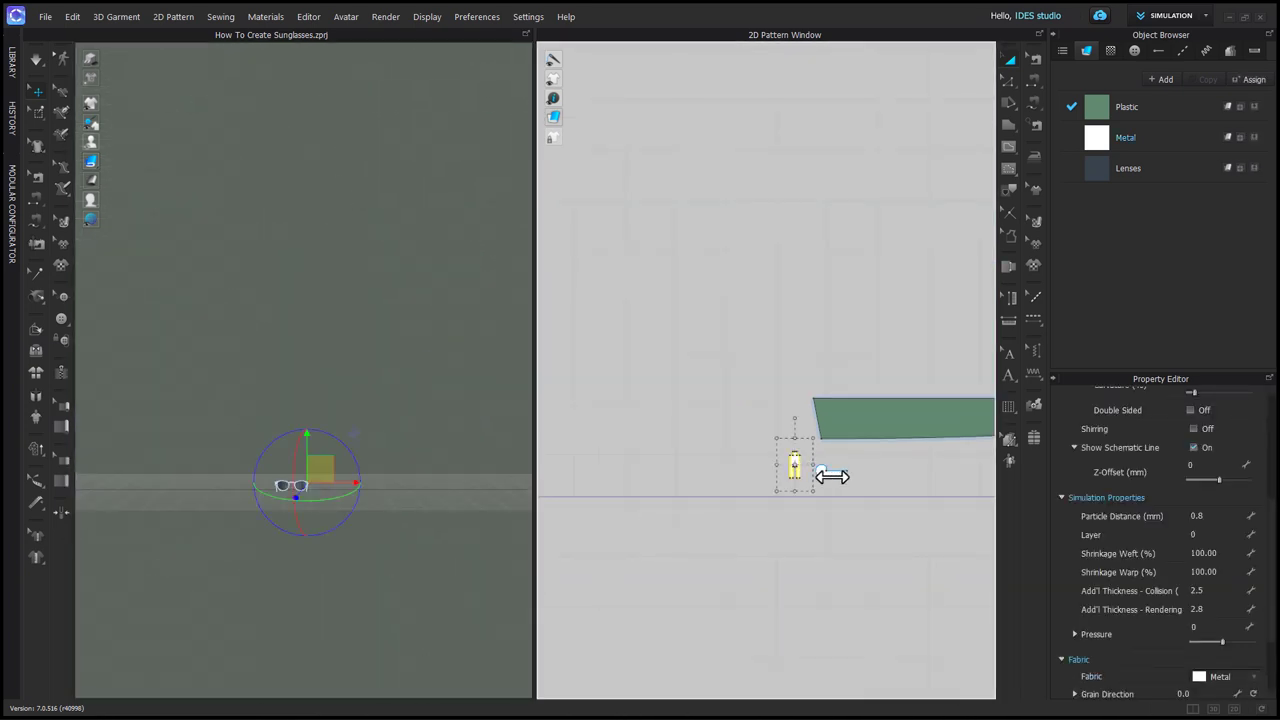
pyautogui.keyDown('shift'); pyautogui.click(832, 477); pyautogui.keyUp('shift')
pyautogui.rightClick(831, 474)
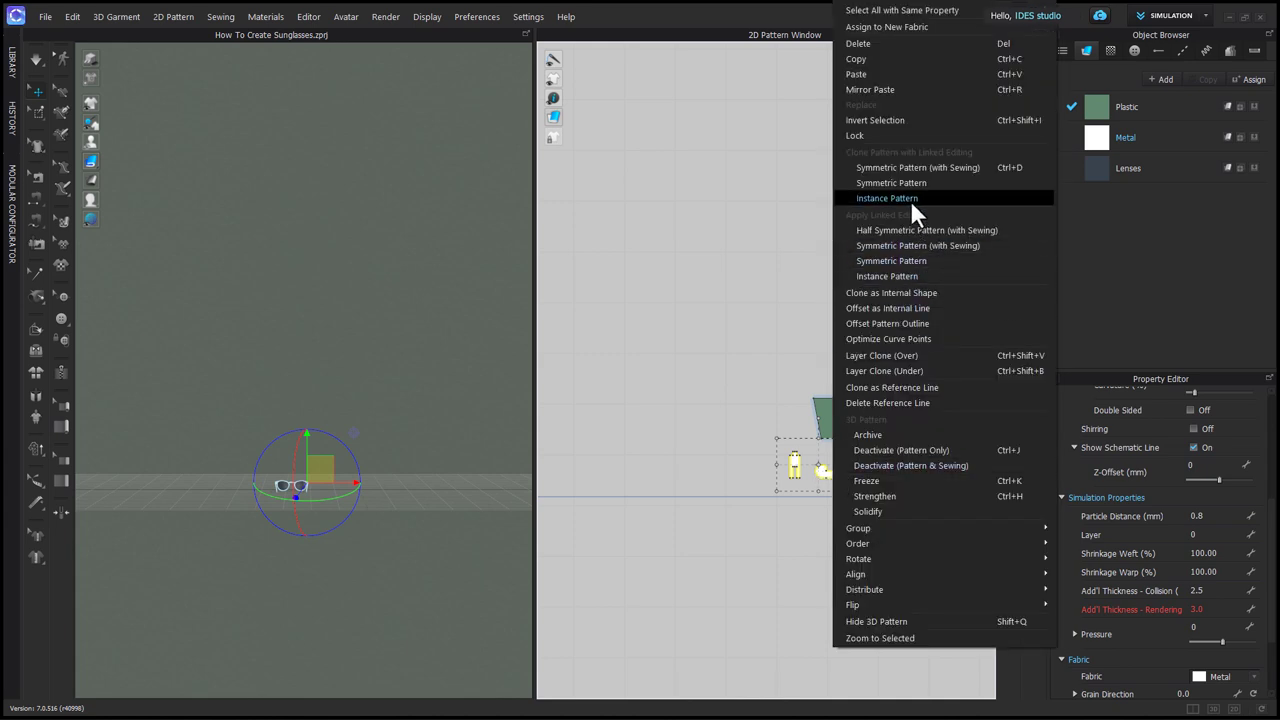
pyautogui.click(915, 167)
pyautogui.scroll(-2, 683, 448)
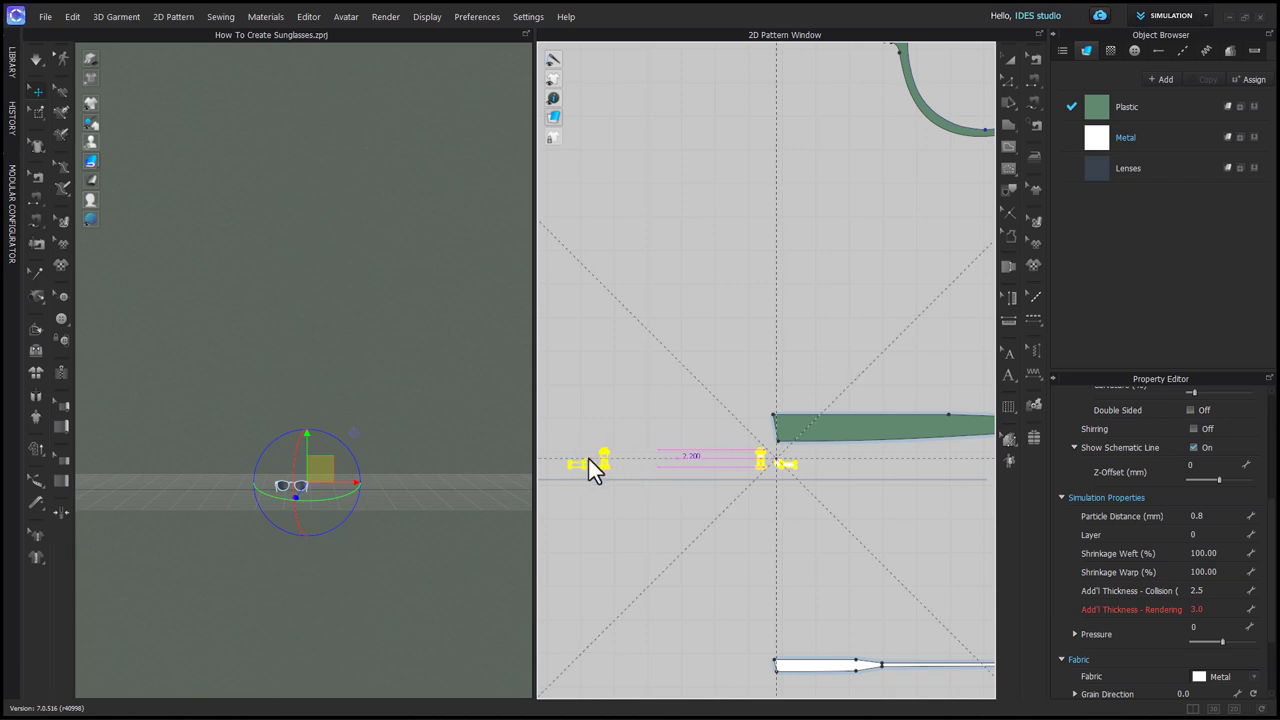
pyautogui.scroll(-3, 588, 464)
pyautogui.scroll(2, 798, 462)
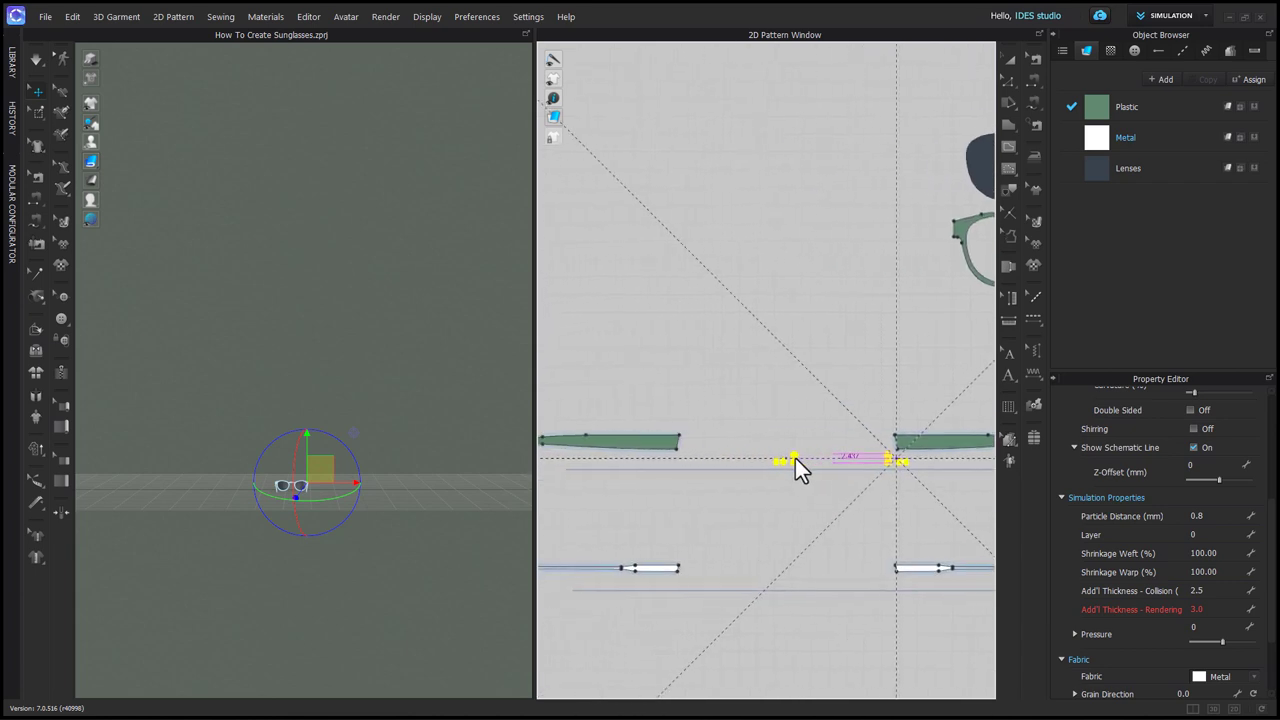
pyautogui.click(674, 466)
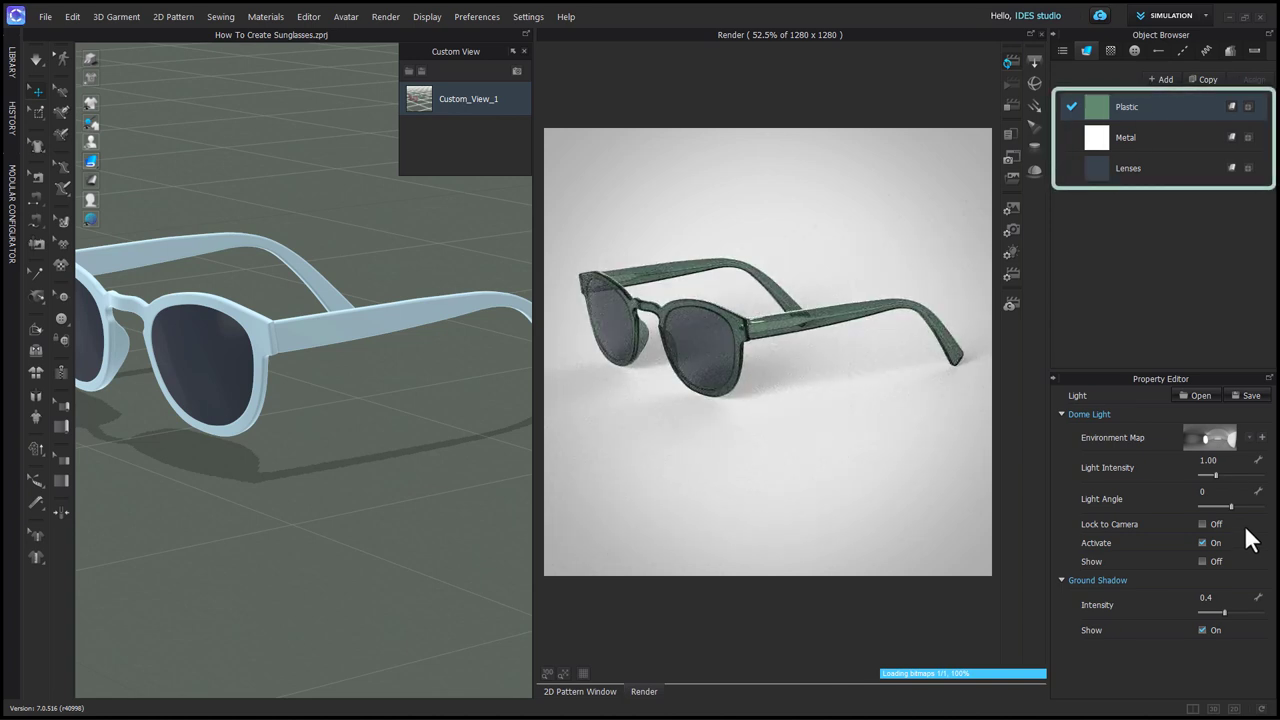
# Step: Try dome light angles of -105, 85 and 180 on the rendered sunglasses
pyautogui.moveTo(1230, 505); pyautogui.dragTo(1212, 504)
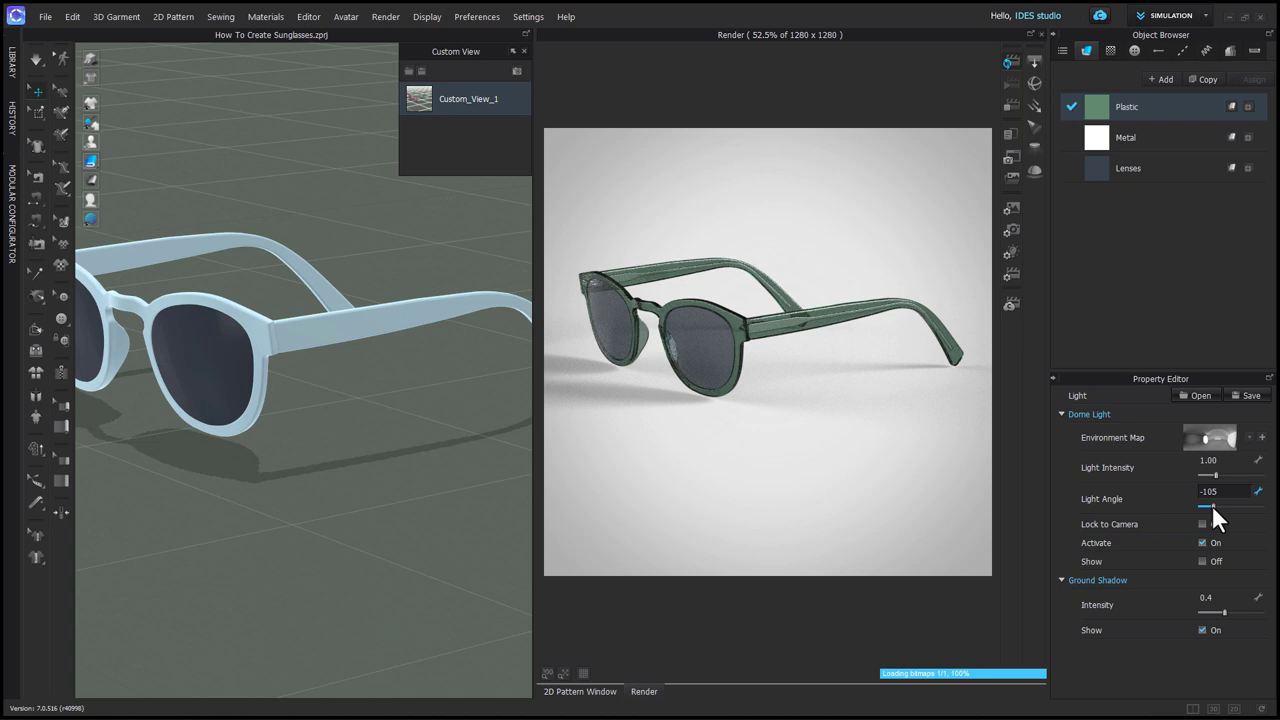
pyautogui.moveTo(1213, 505); pyautogui.dragTo(1220, 504)
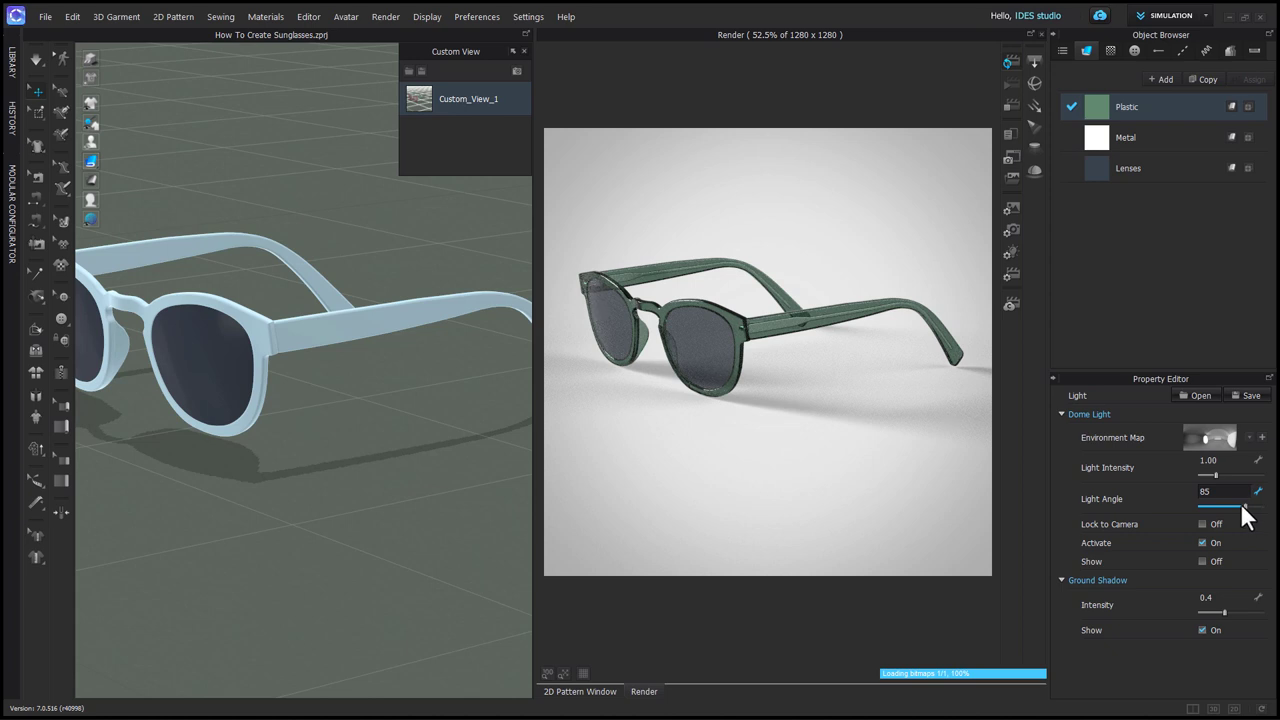
pyautogui.moveTo(1240, 503); pyautogui.dragTo(1258, 525)
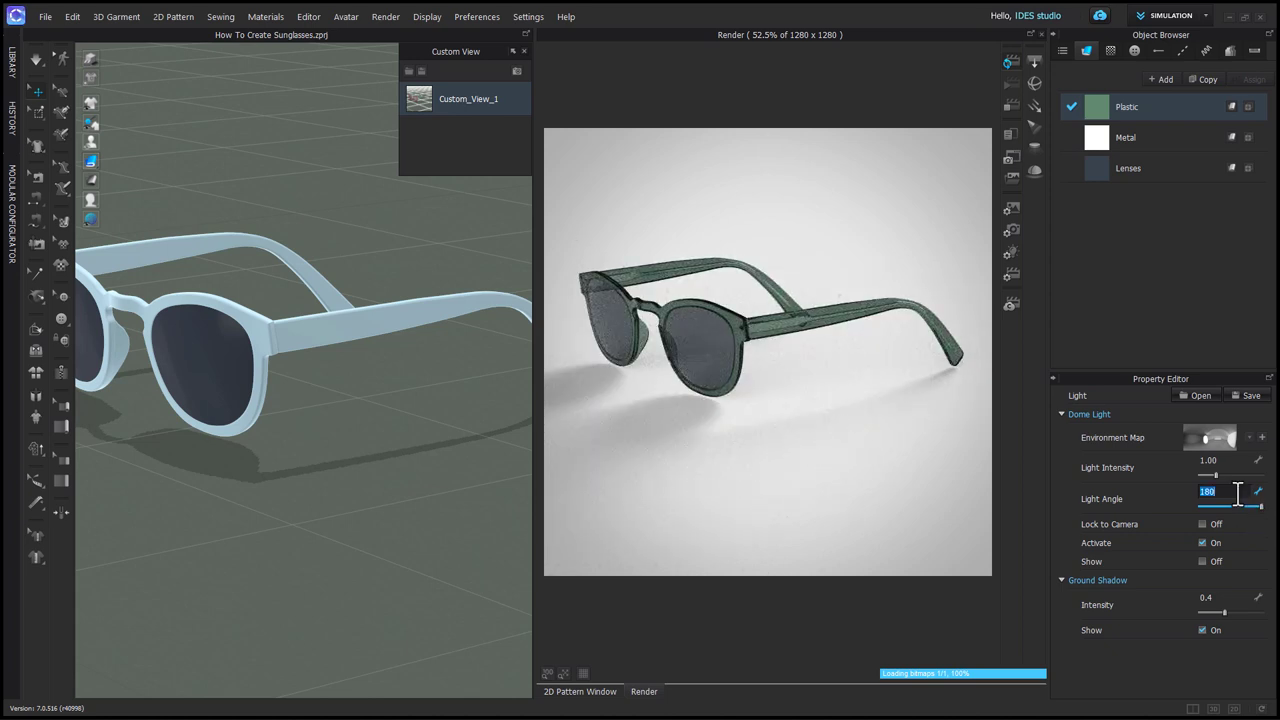
# Step: Try the more precise dome light angles 150 and 125 to compare the shadows in the render
pyautogui.doubleClick(1236, 492)
pyautogui.write('150')
pyautogui.press('Return')
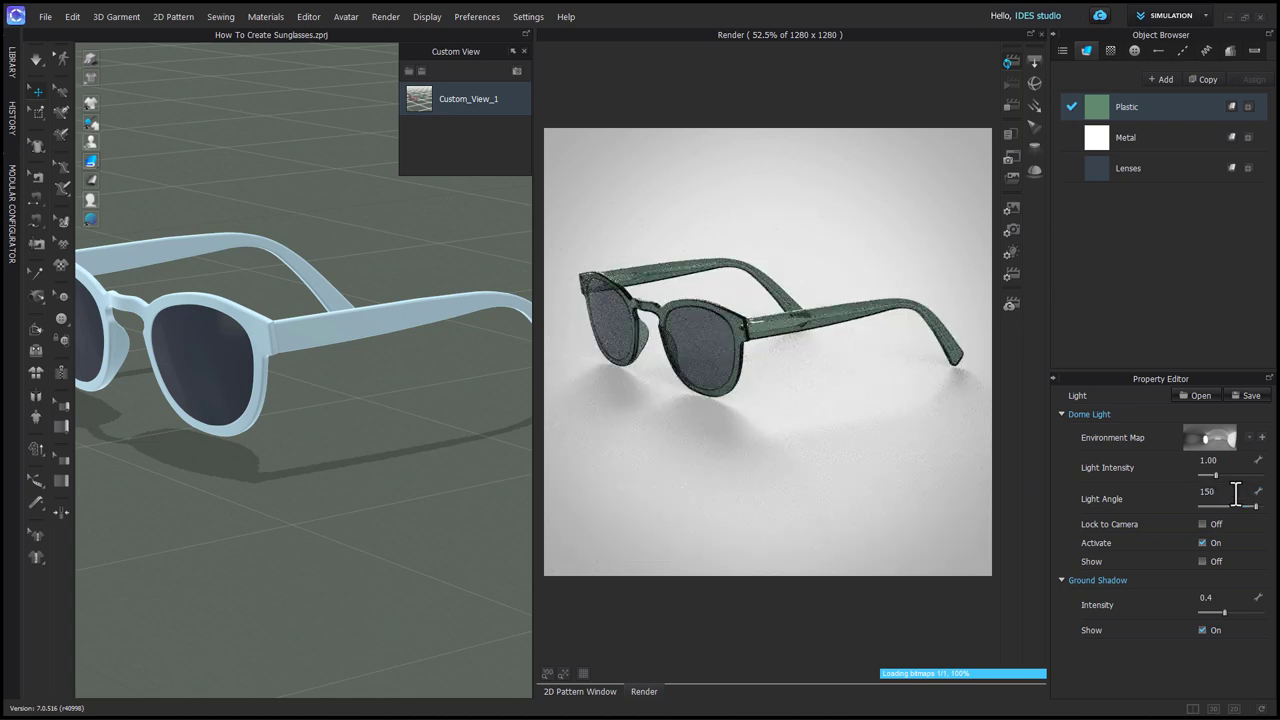
pyautogui.doubleClick(1236, 492)
pyautogui.write('125')
pyautogui.press('Return')
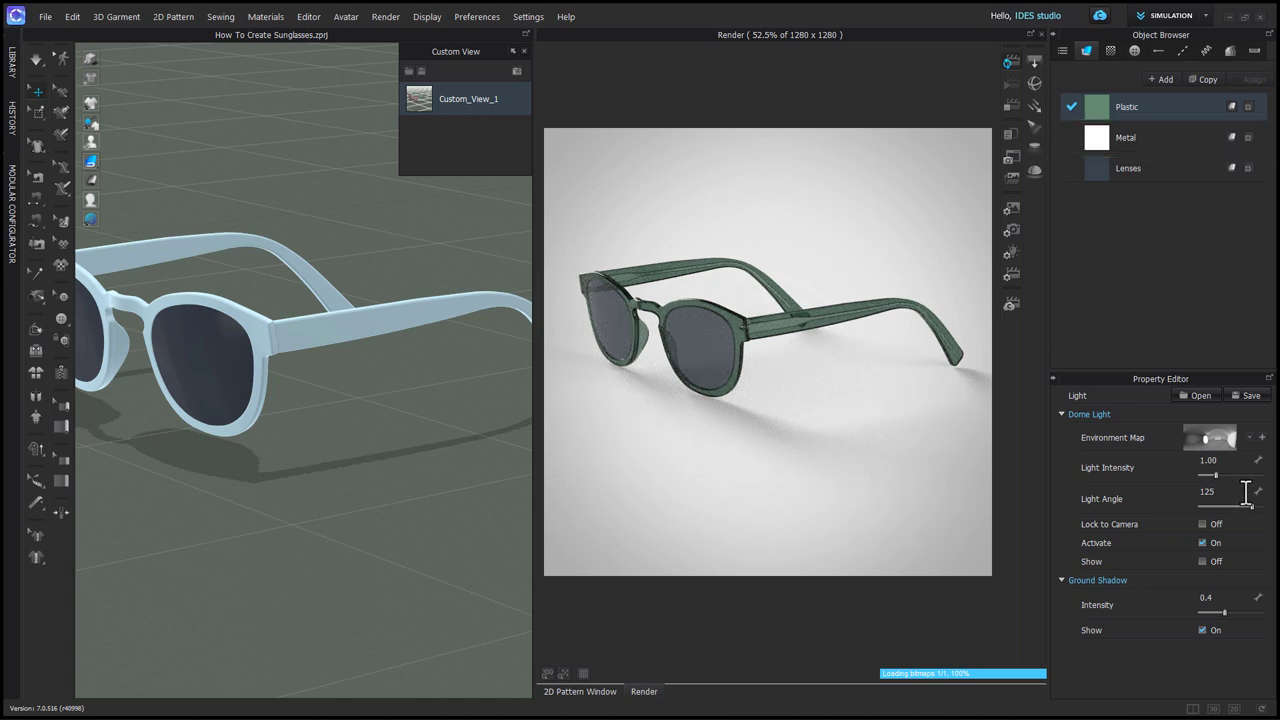
# Step: Set the dome light's angle to 110 and its light intensity to 0.9
pyautogui.doubleClick(1245, 492)
pyautogui.write('110')
pyautogui.press('Return')
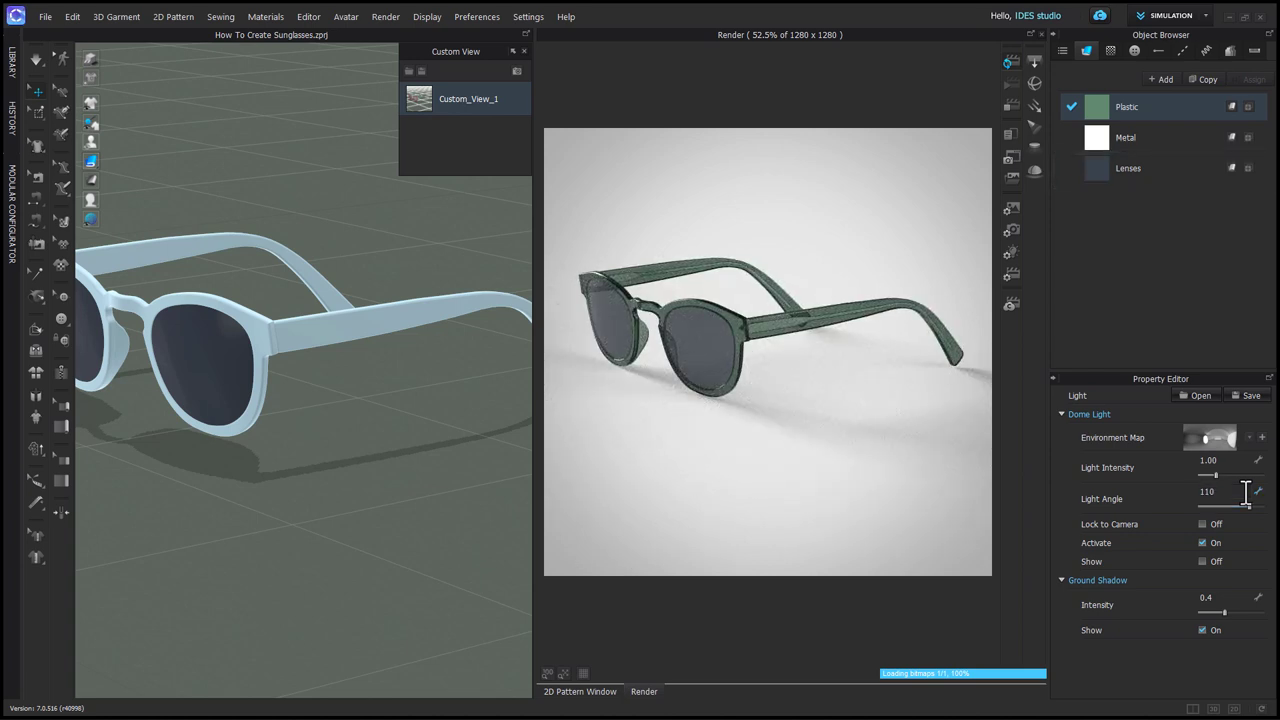
pyautogui.doubleClick(1237, 462)
pyautogui.write('0.9')
pyautogui.press('Return')
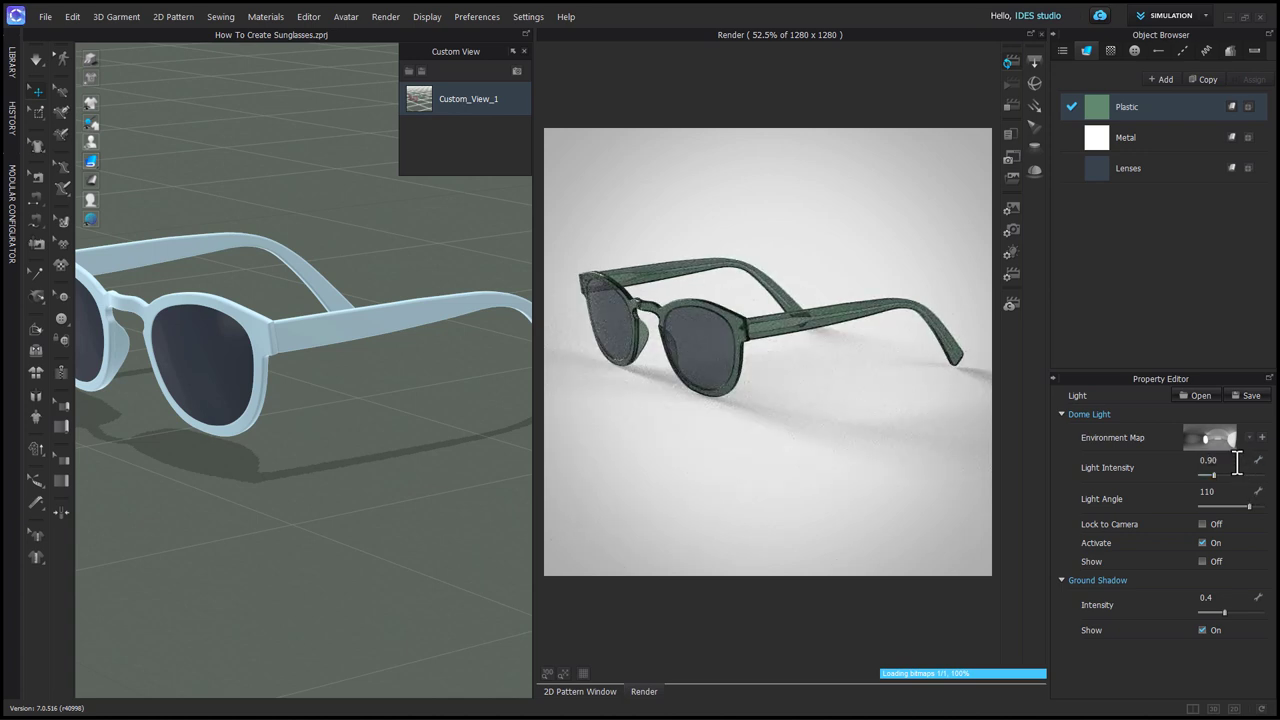